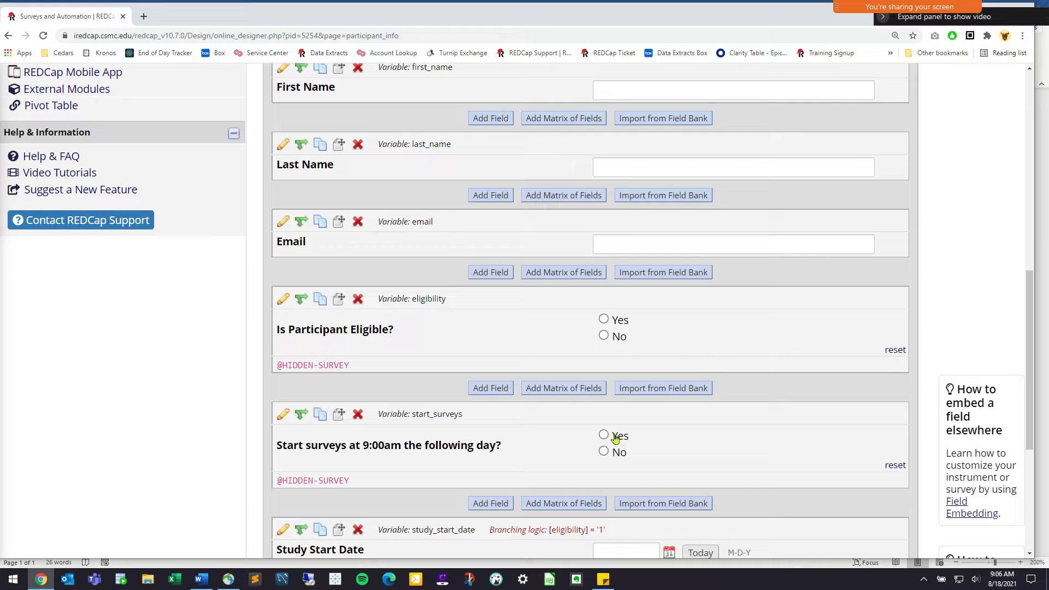
Go back to the instruments list and open the Day 1 Readings instrument
{"action": "scroll", "coordinate": [377, 325], "scroll_direction": "up", "scroll_amount": 5}
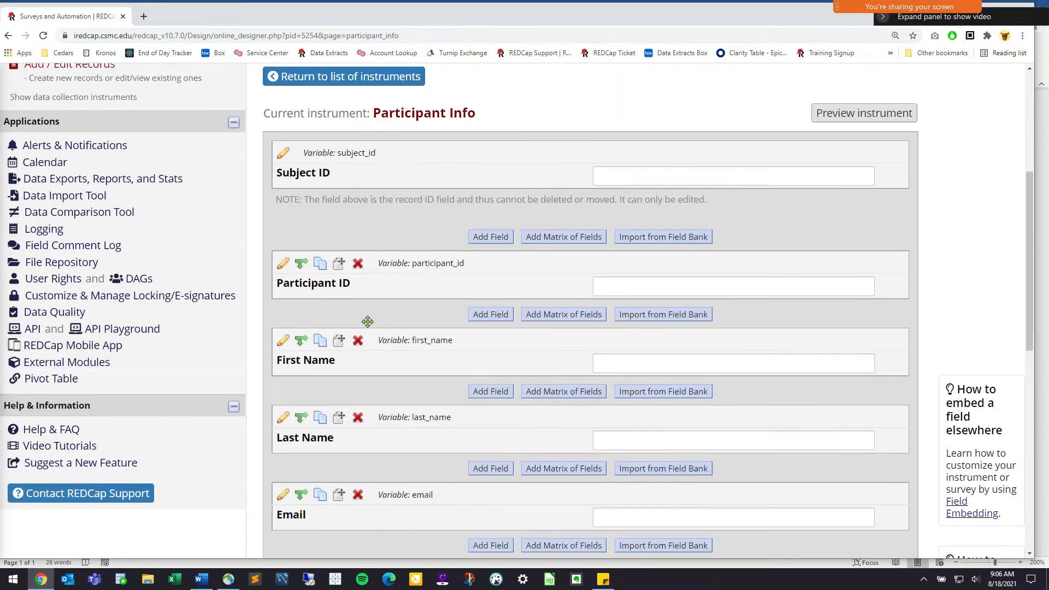
{"action": "left_click", "coordinate": [381, 80]}
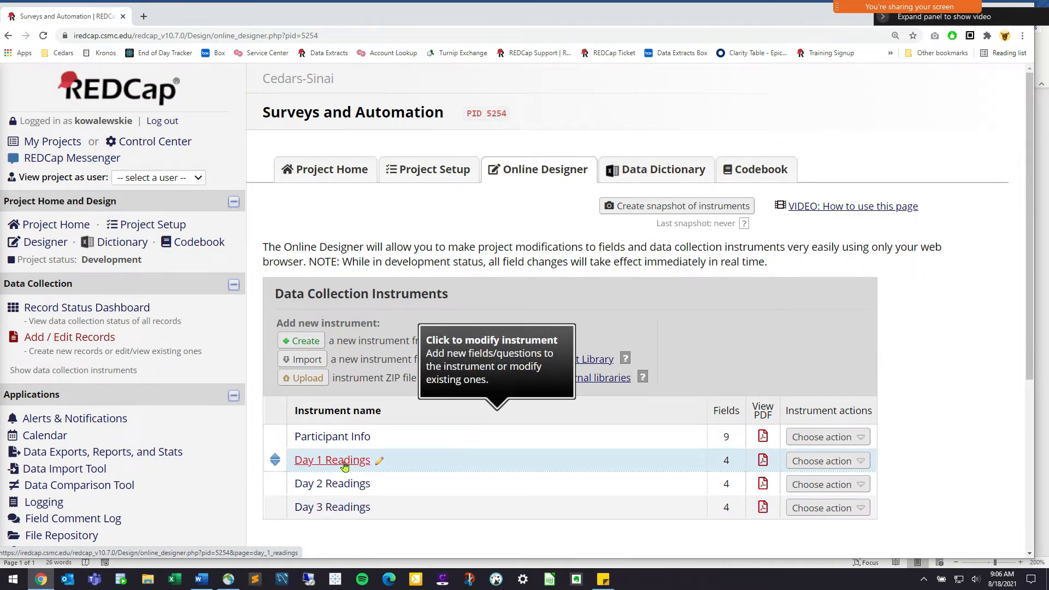
{"action": "left_click", "coordinate": [345, 464]}
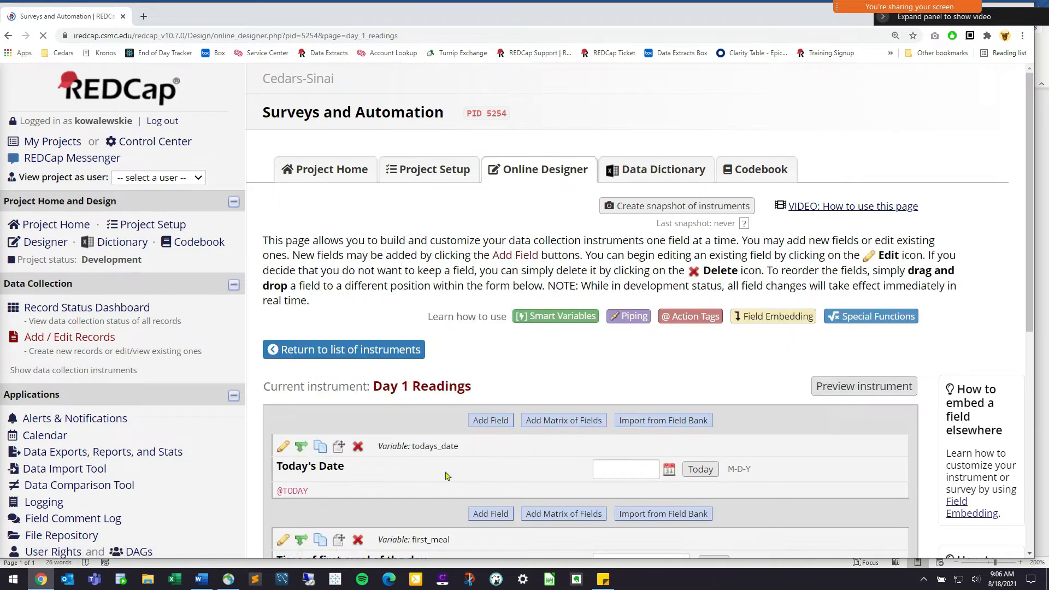
Scroll through the Day 1 Readings fields down to blood sugar, then return to the instruments list
{"action": "scroll", "coordinate": [441, 467], "scroll_direction": "down", "scroll_amount": 4}
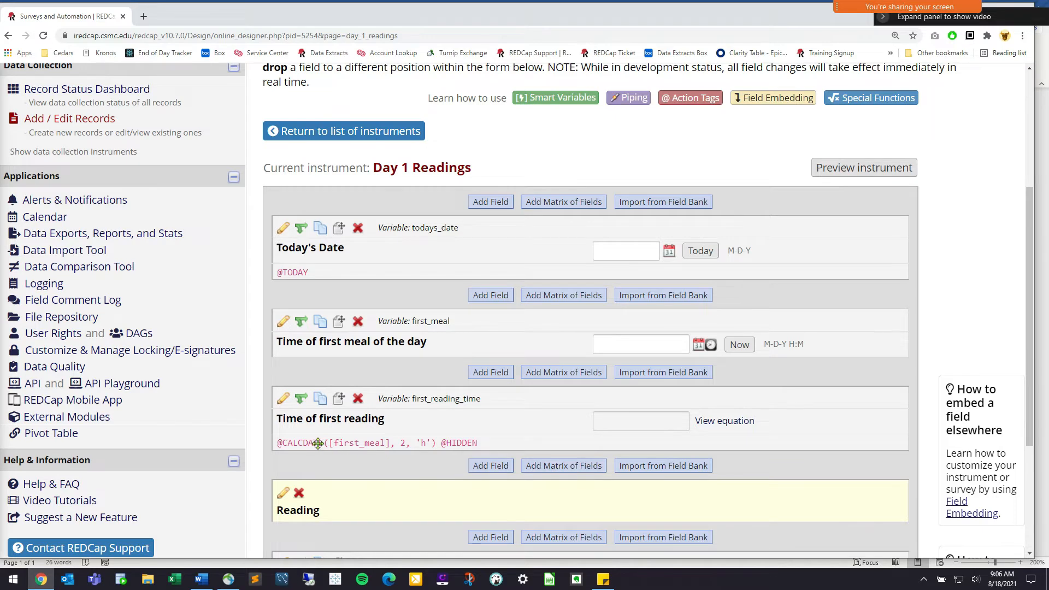
{"action": "scroll", "coordinate": [350, 411], "scroll_direction": "down", "scroll_amount": 4}
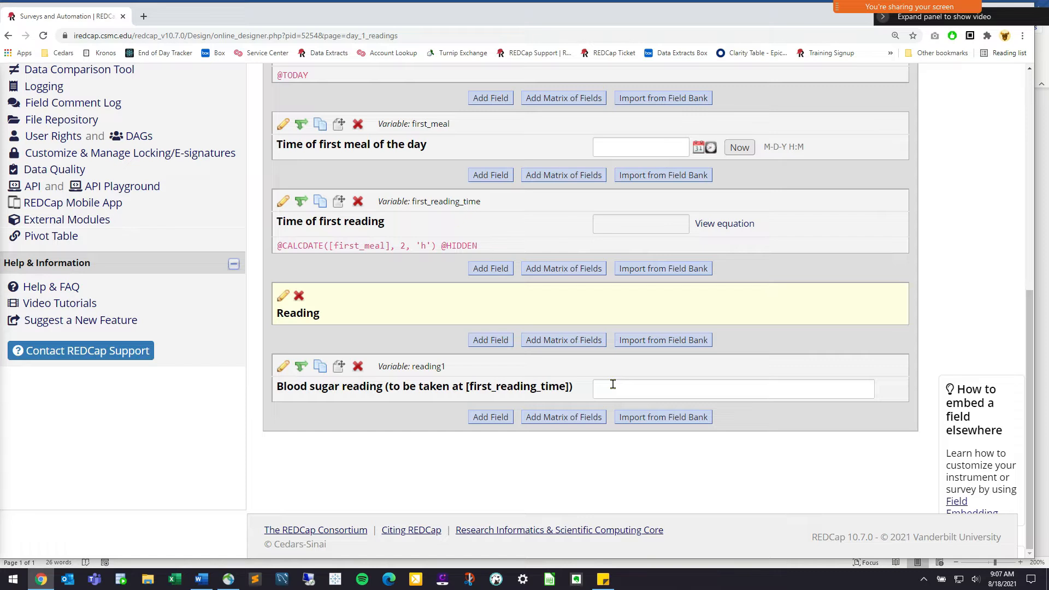
{"action": "scroll", "coordinate": [328, 273], "scroll_direction": "up", "scroll_amount": 5}
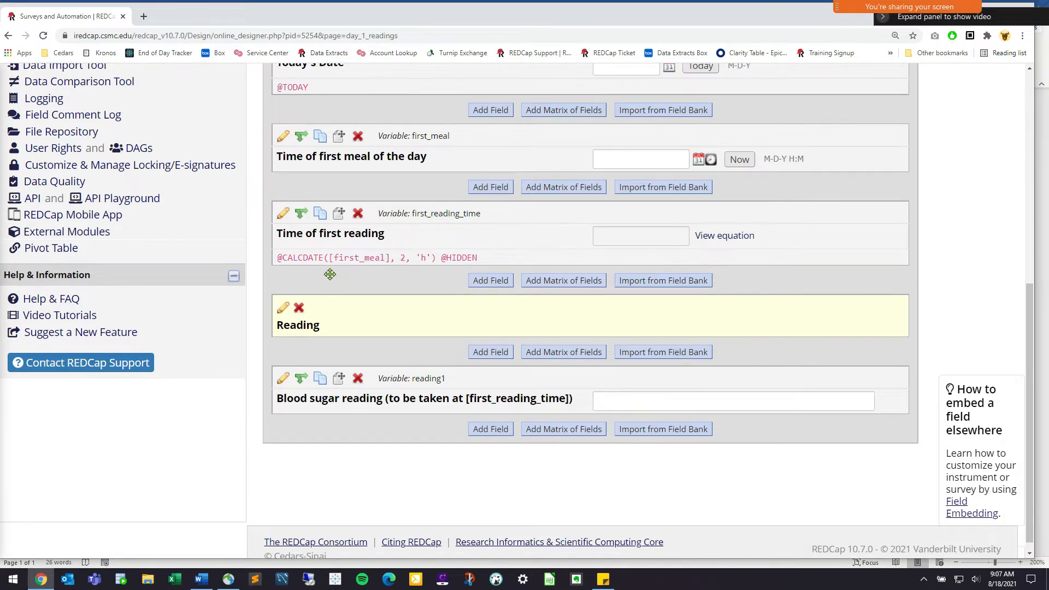
{"action": "scroll", "coordinate": [333, 306], "scroll_direction": "up", "scroll_amount": 3}
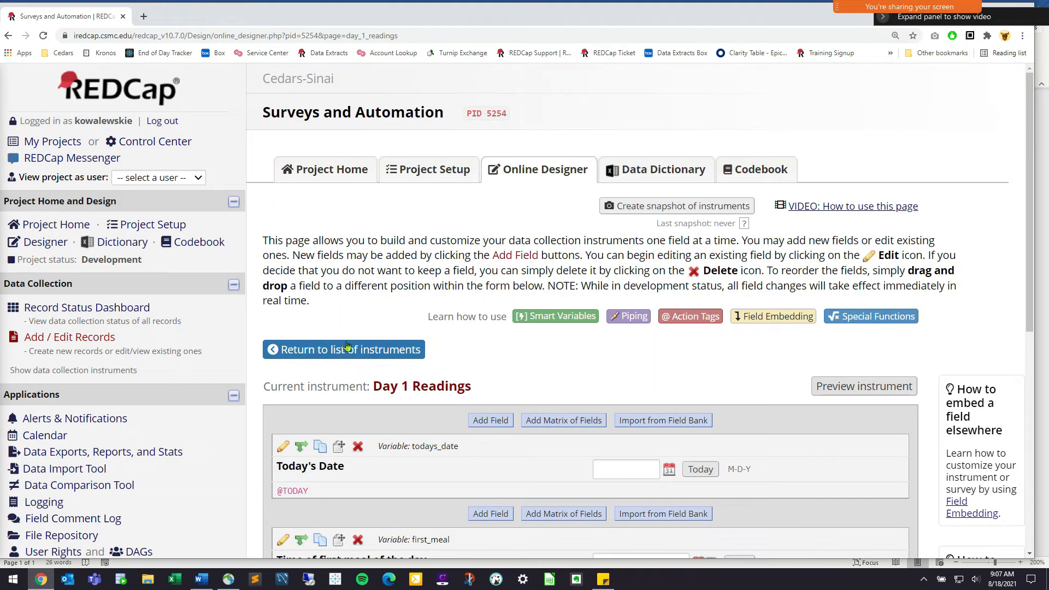
{"action": "left_click", "coordinate": [340, 348]}
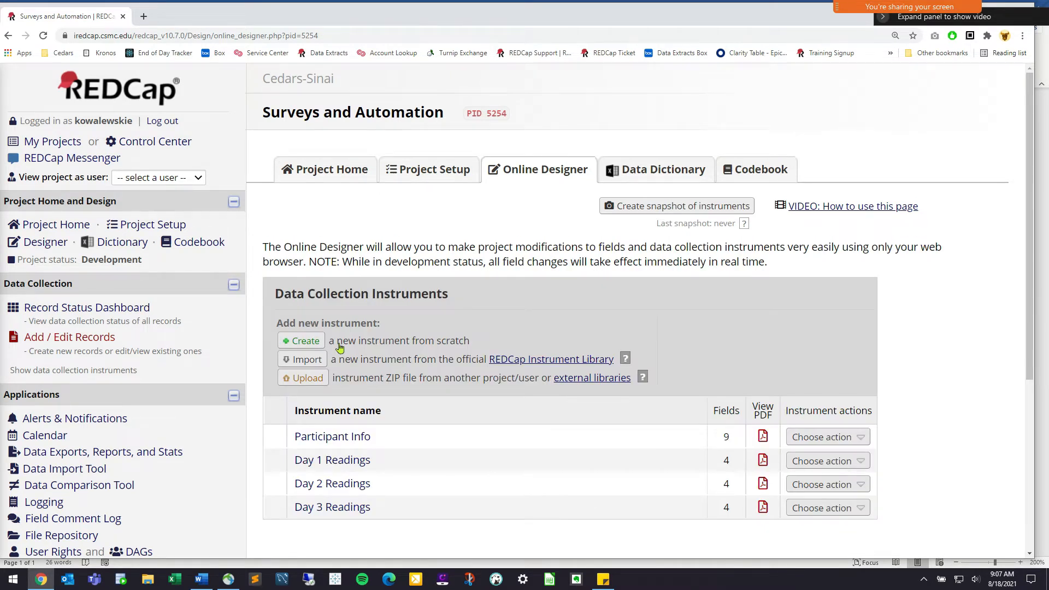
Browse the Participant Info instrument's fields and come back to the instruments list
{"action": "left_click", "coordinate": [428, 173]}
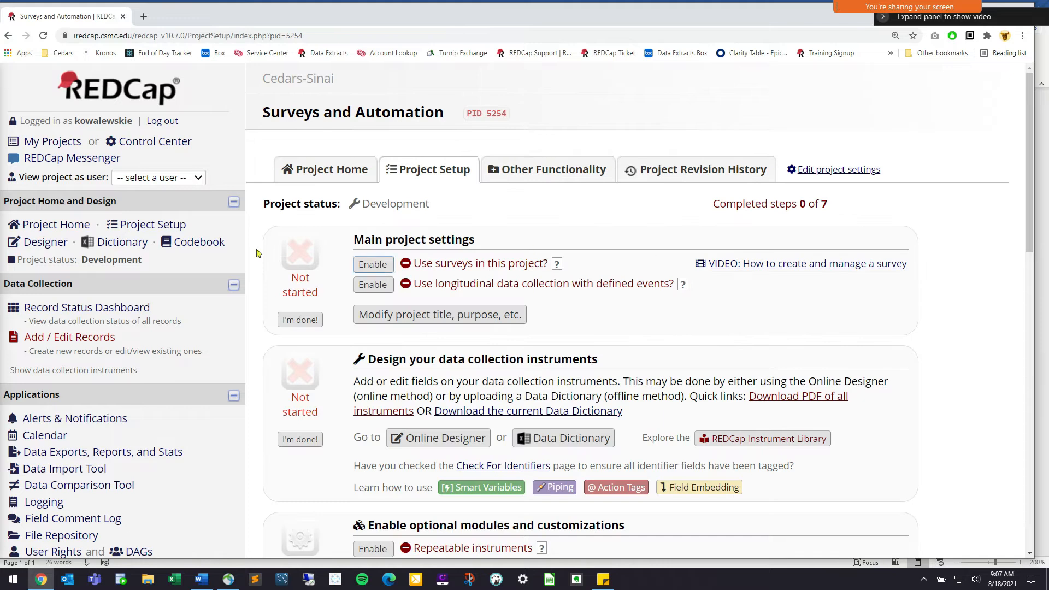
{"action": "left_click_drag", "start_coordinate": [213, 231], "coordinate": [116, 226]}
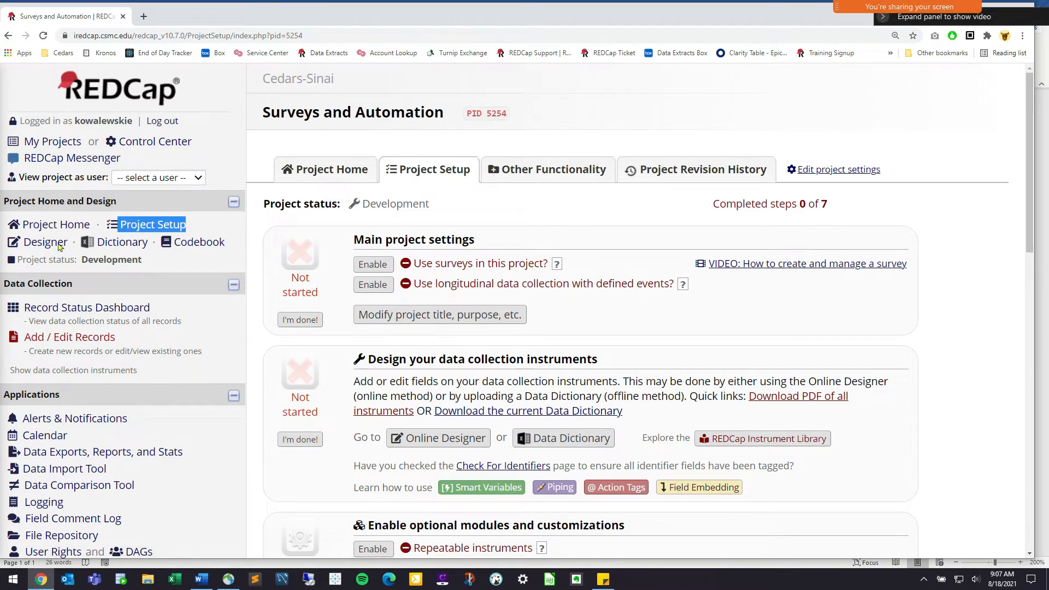
{"action": "left_click", "coordinate": [438, 438]}
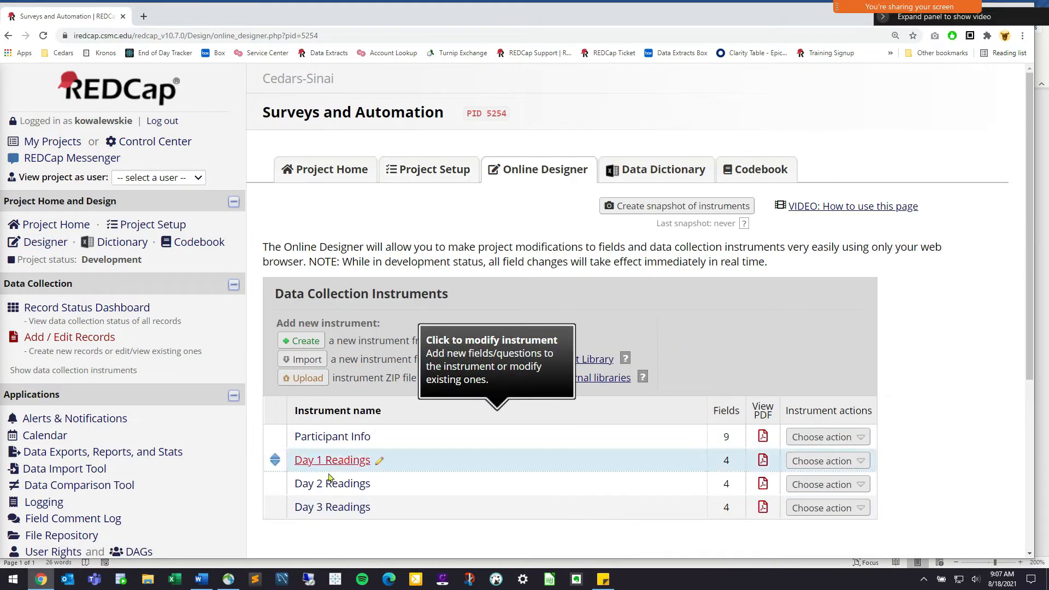
{"action": "left_click", "coordinate": [340, 438]}
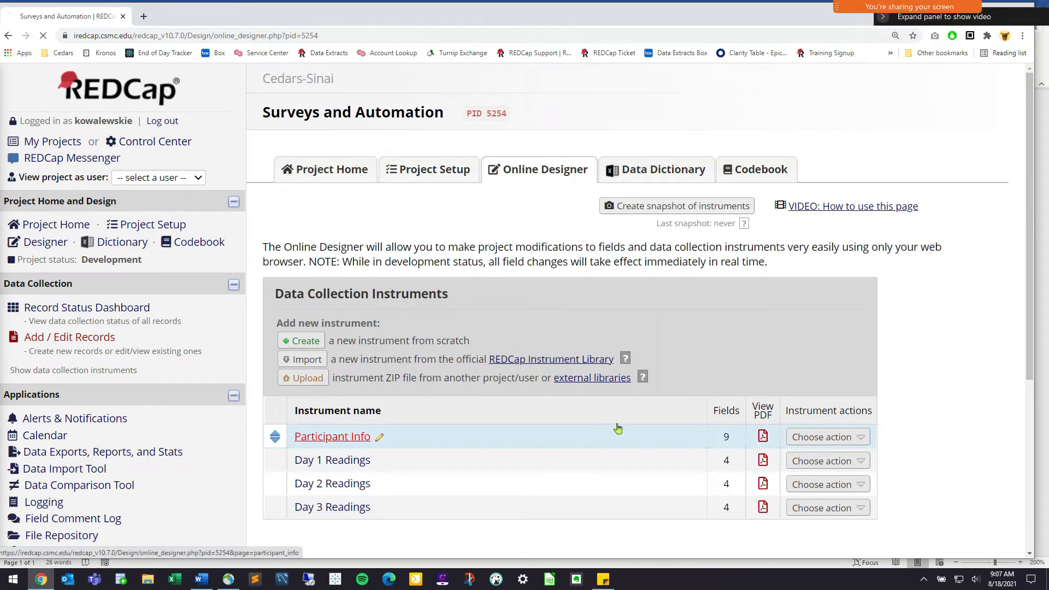
{"action": "scroll", "coordinate": [519, 417], "scroll_direction": "down", "scroll_amount": 5}
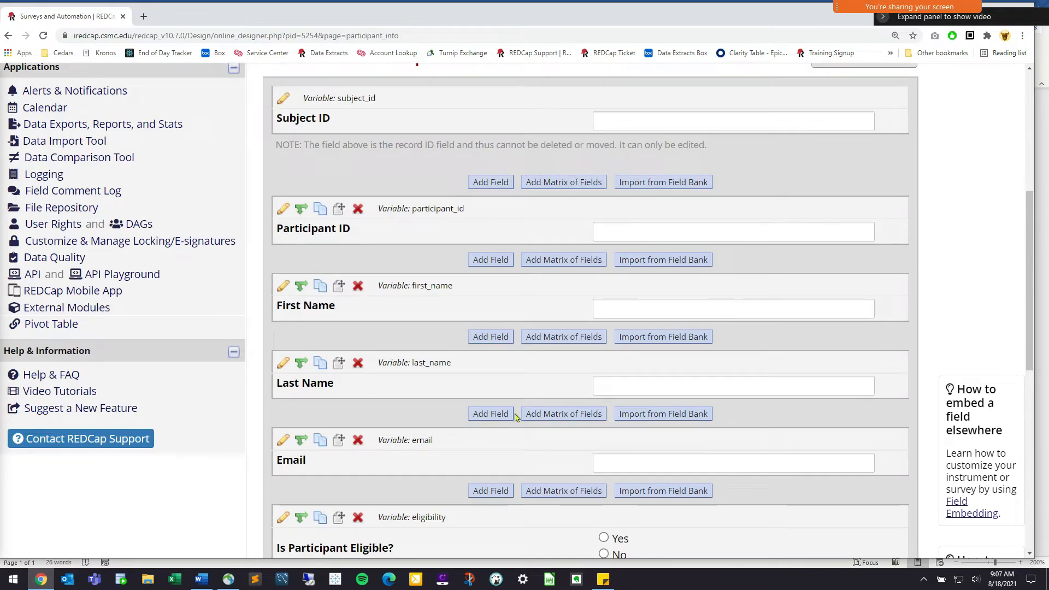
{"action": "scroll", "coordinate": [457, 462], "scroll_direction": "up", "scroll_amount": 5}
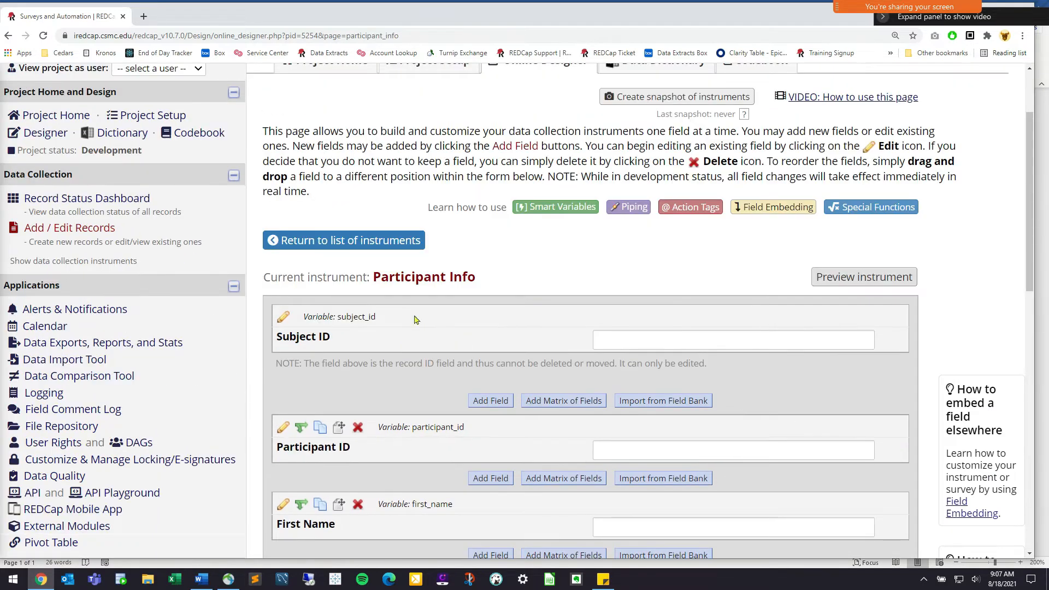
{"action": "left_click", "coordinate": [346, 250]}
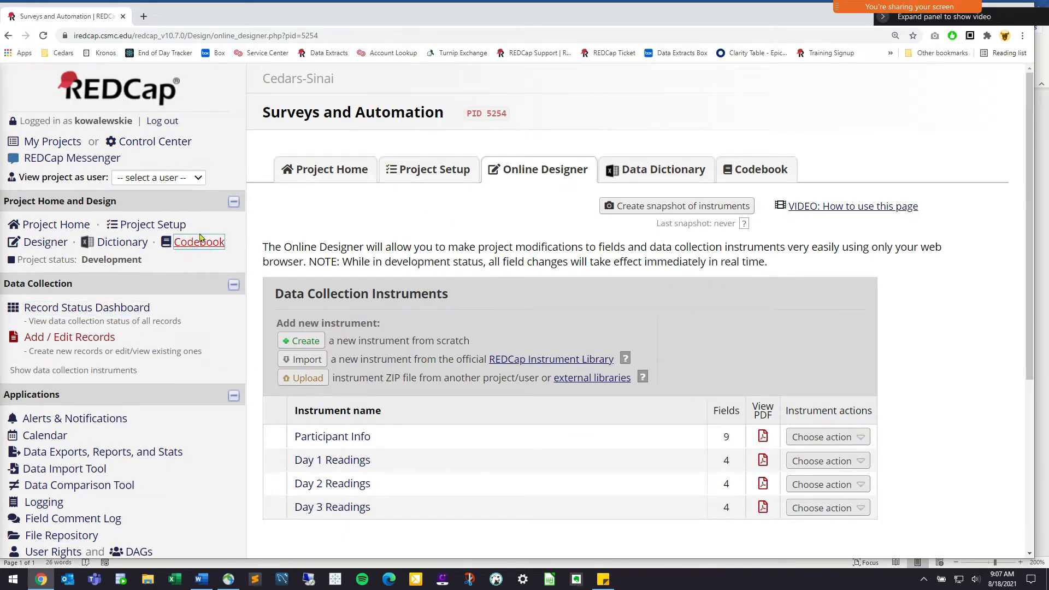
Go to the Surveys and Automation project's Project Setup page from the sidebar
{"action": "left_click_drag", "start_coordinate": [187, 225], "coordinate": [109, 227]}
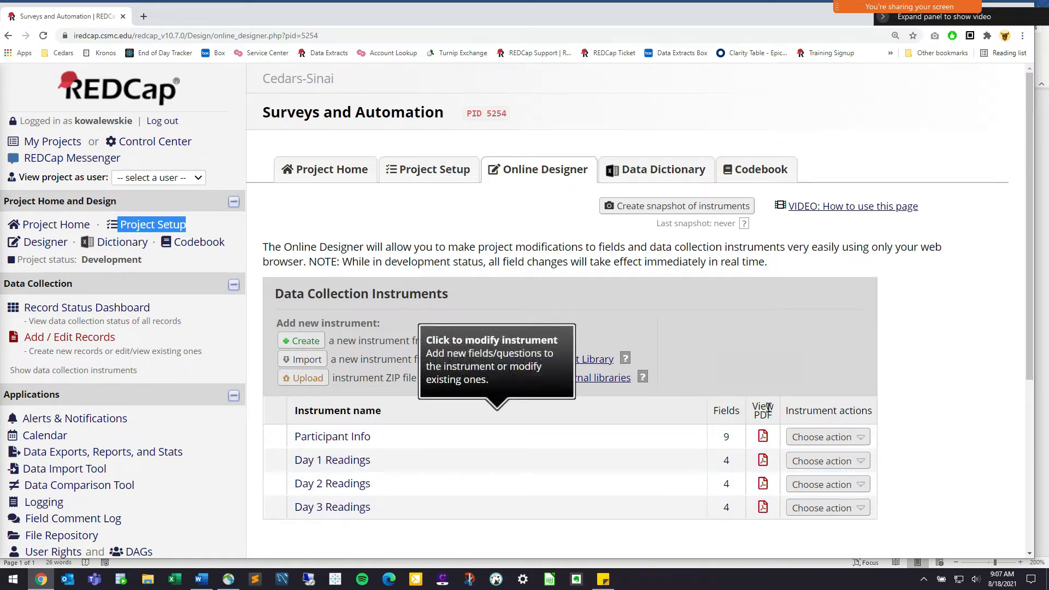
{"action": "left_click", "coordinate": [866, 412]}
{"action": "left_click_drag", "start_coordinate": [872, 412], "coordinate": [730, 414]}
{"action": "left_click", "coordinate": [925, 424]}
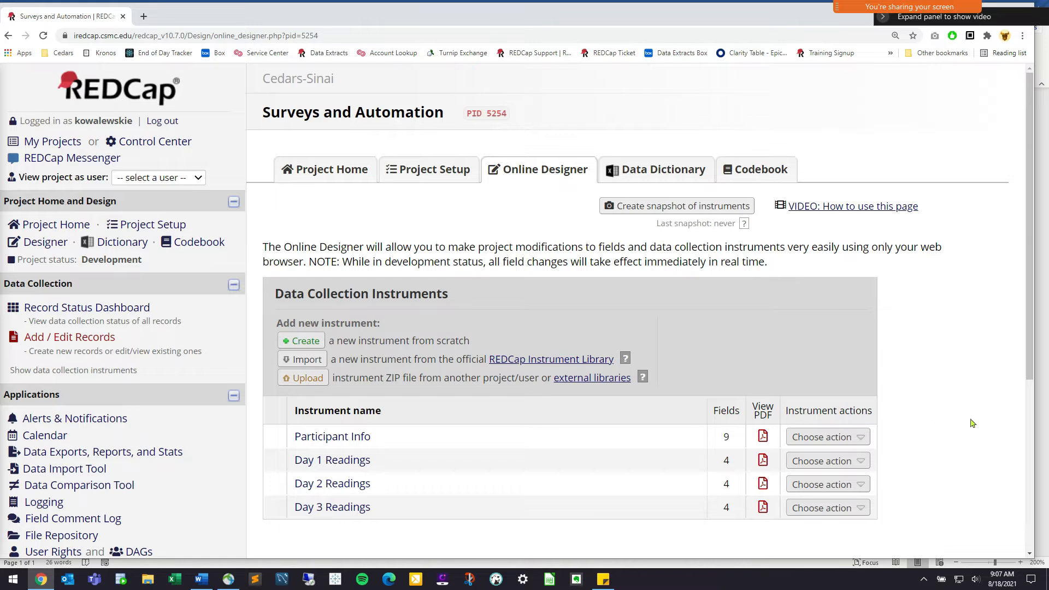
{"action": "mouse_move", "coordinate": [4, 285]}
{"action": "left_mouse_down"}
{"action": "mouse_move", "coordinate": [74, 284]}
{"action": "mouse_move", "coordinate": [7, 279]}
{"action": "left_mouse_up"}
{"action": "left_click", "coordinate": [80, 284]}
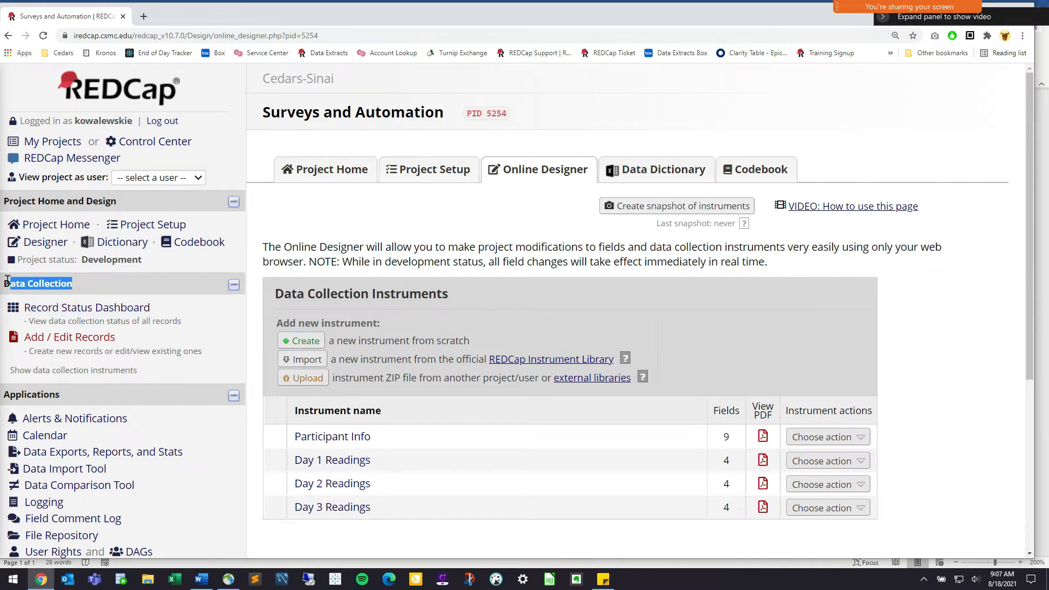
{"action": "left_click", "coordinate": [82, 284]}
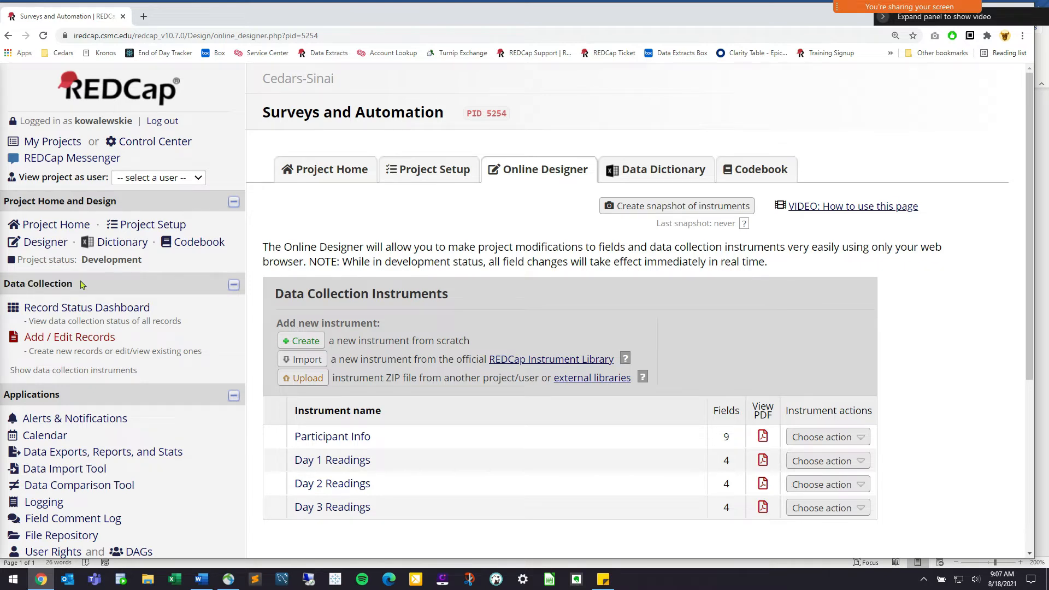
{"action": "left_click", "coordinate": [174, 224]}
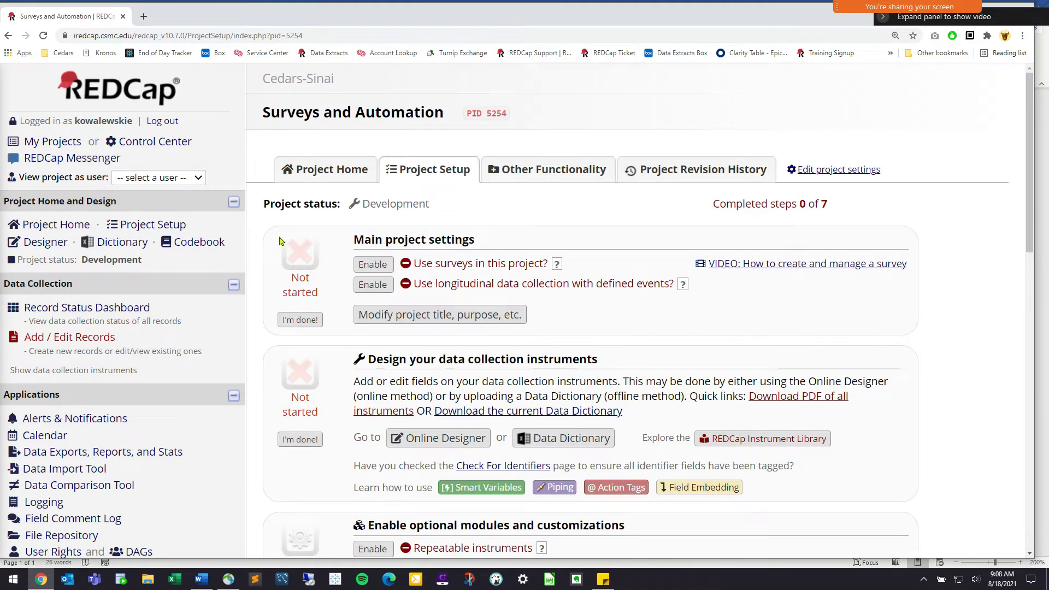
Enable 'Use surveys in this project?' under Main project settings
{"action": "left_click_drag", "start_coordinate": [186, 224], "coordinate": [115, 223]}
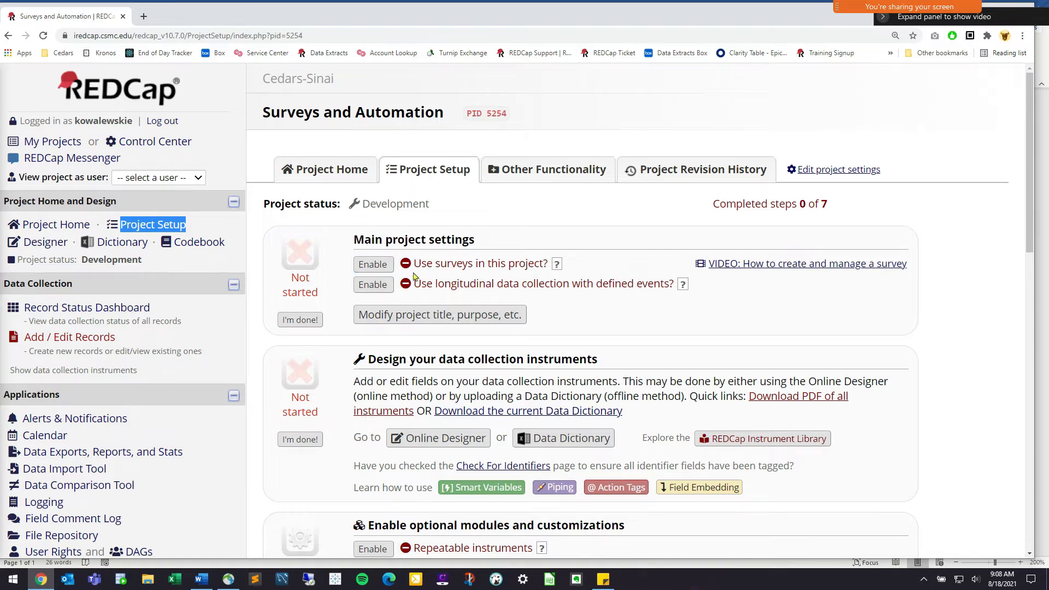
{"action": "left_click", "coordinate": [383, 265]}
{"action": "left_click_drag", "start_coordinate": [70, 284], "coordinate": [3, 284]}
{"action": "left_click", "coordinate": [59, 308]}
{"action": "left_click", "coordinate": [45, 244]}
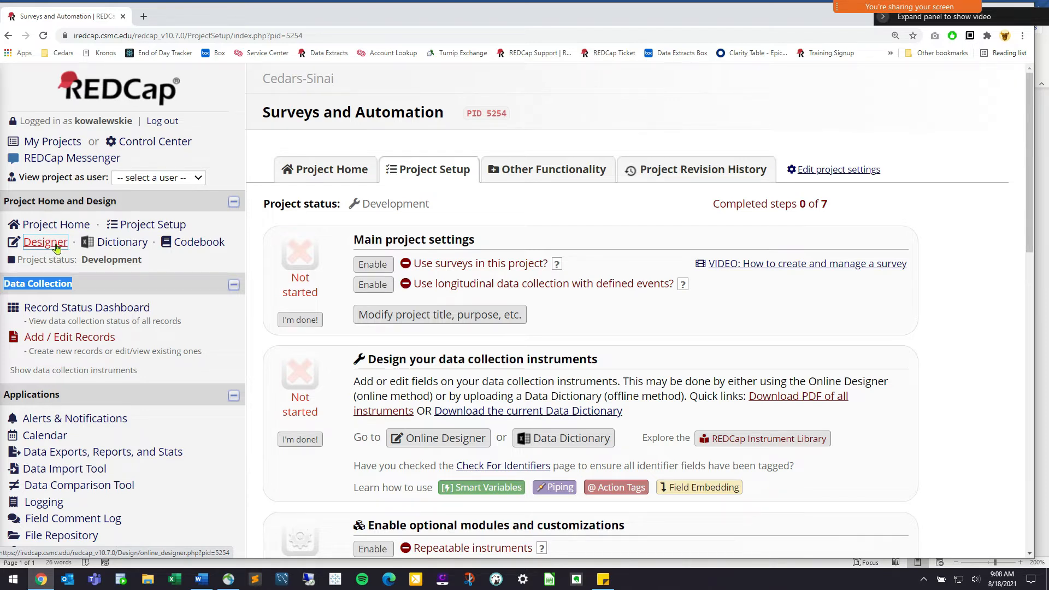
{"action": "left_click", "coordinate": [383, 265]}
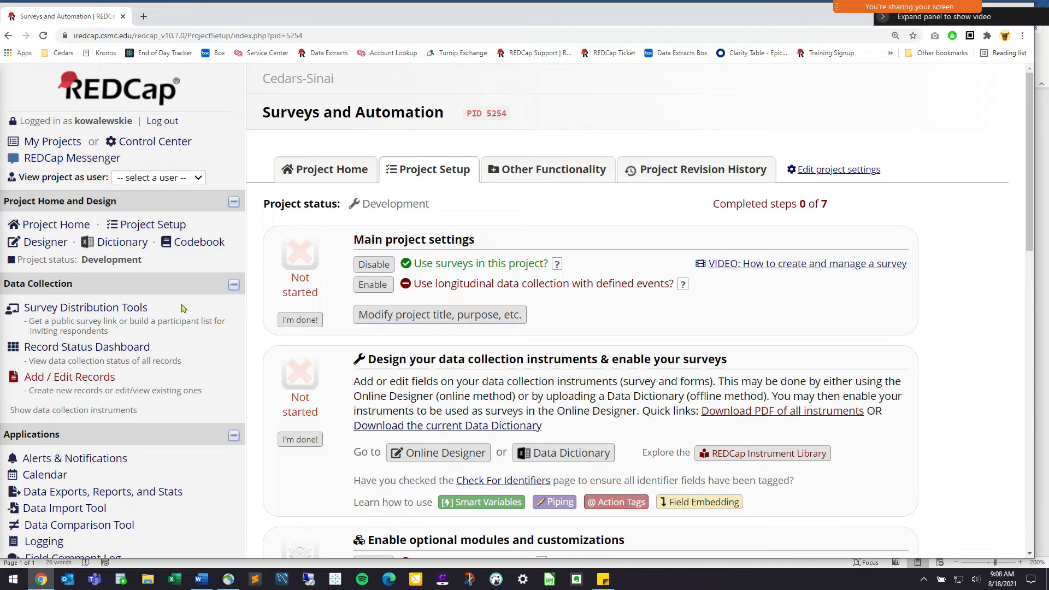
{"action": "left_click_drag", "start_coordinate": [148, 307], "coordinate": [13, 307]}
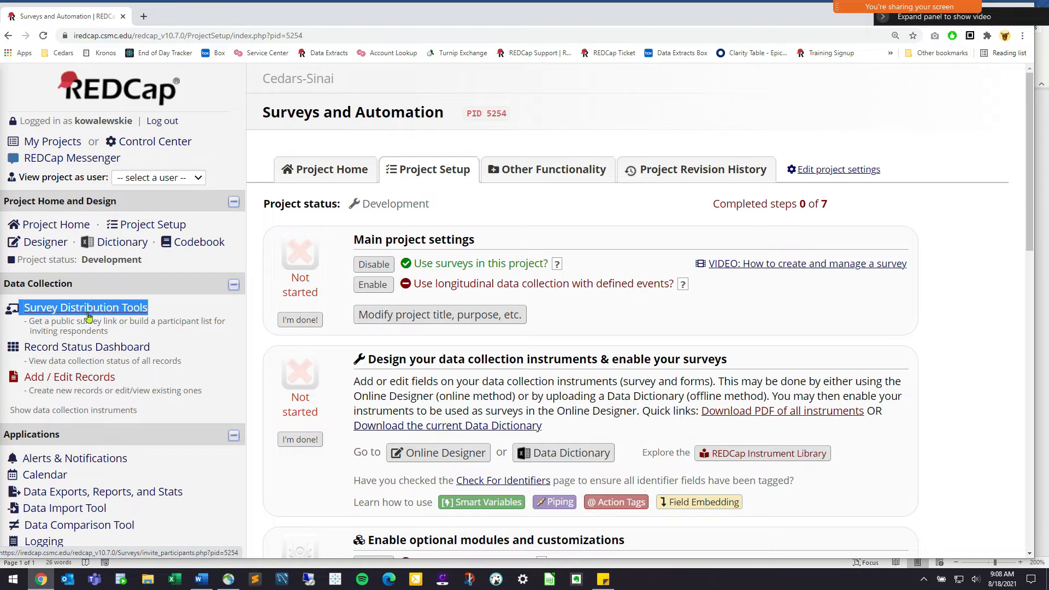
{"action": "left_click", "coordinate": [59, 247]}
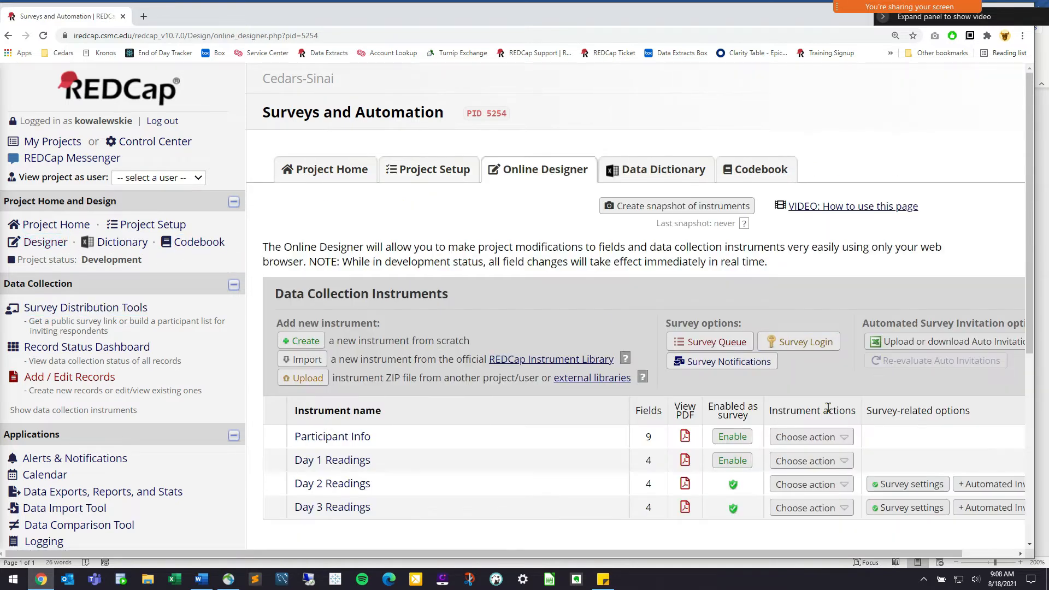
Review the Enabled as survey column showing Day 2 and Day 3 Readings, then choose Enable for Participant Info
{"action": "left_click_drag", "start_coordinate": [709, 411], "coordinate": [967, 412]}
{"action": "left_click", "coordinate": [967, 412]}
{"action": "left_click_drag", "start_coordinate": [112, 225], "coordinate": [187, 226]}
{"action": "left_click", "coordinate": [221, 242]}
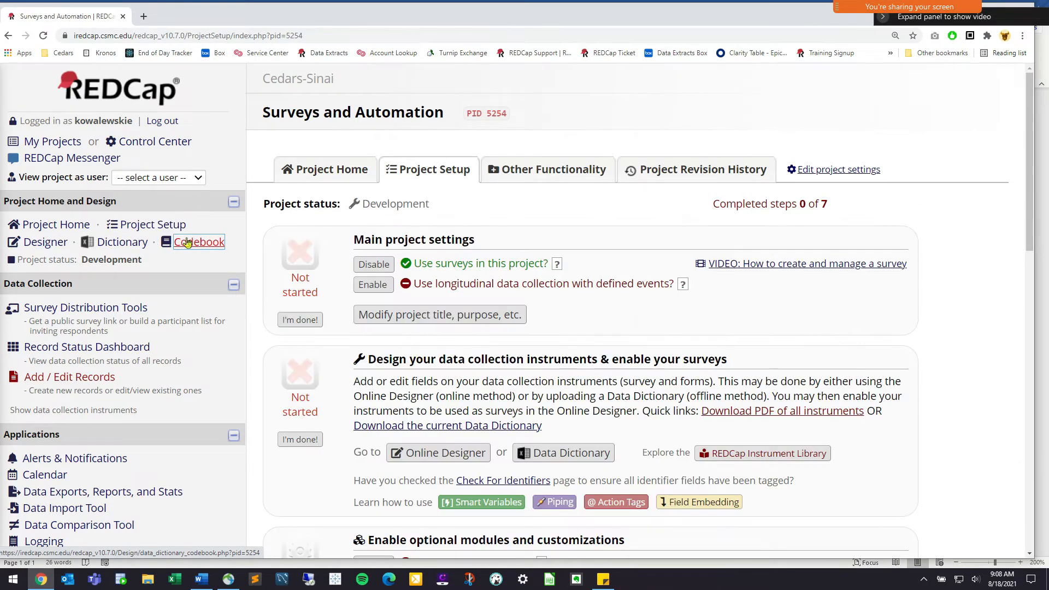
{"action": "left_click_drag", "start_coordinate": [415, 264], "coordinate": [545, 263]}
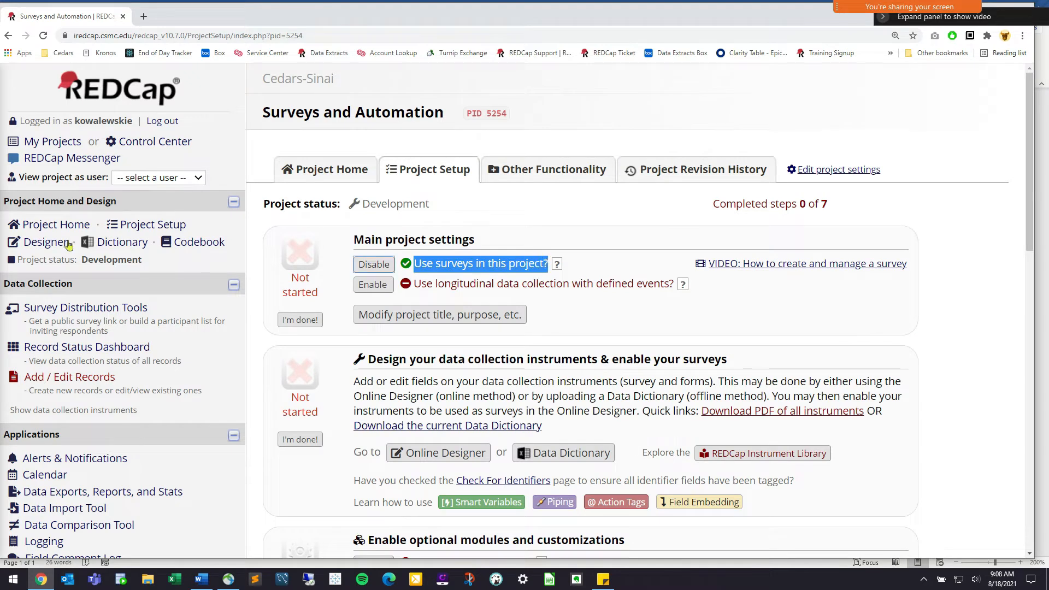
{"action": "left_click_drag", "start_coordinate": [117, 225], "coordinate": [188, 226]}
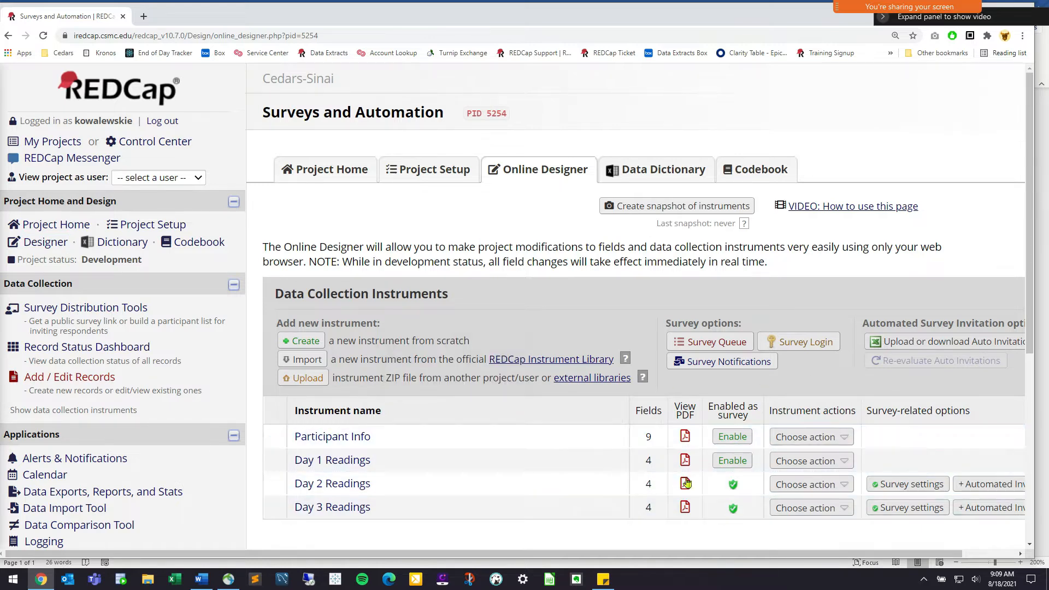
{"action": "left_click_drag", "start_coordinate": [710, 408], "coordinate": [761, 408]}
{"action": "mouse_move", "coordinate": [877, 408]}
{"action": "left_mouse_down"}
{"action": "mouse_move", "coordinate": [951, 409]}
{"action": "mouse_move", "coordinate": [868, 410]}
{"action": "left_mouse_up"}
{"action": "left_click", "coordinate": [952, 408]}
{"action": "left_click_drag", "start_coordinate": [749, 416], "coordinate": [706, 407]}
{"action": "left_click", "coordinate": [753, 418]}
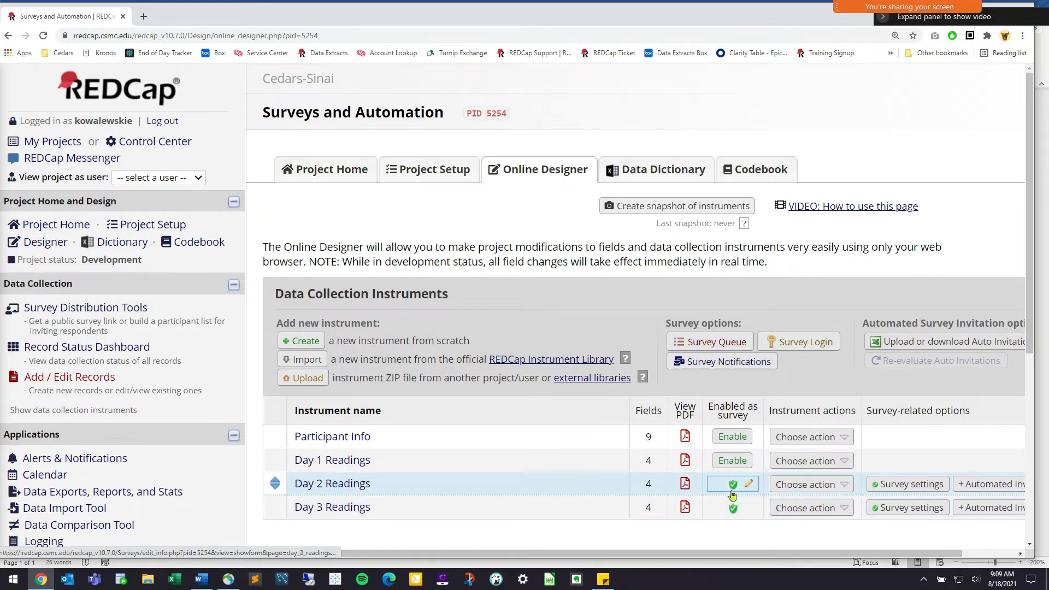
{"action": "left_click", "coordinate": [735, 439]}
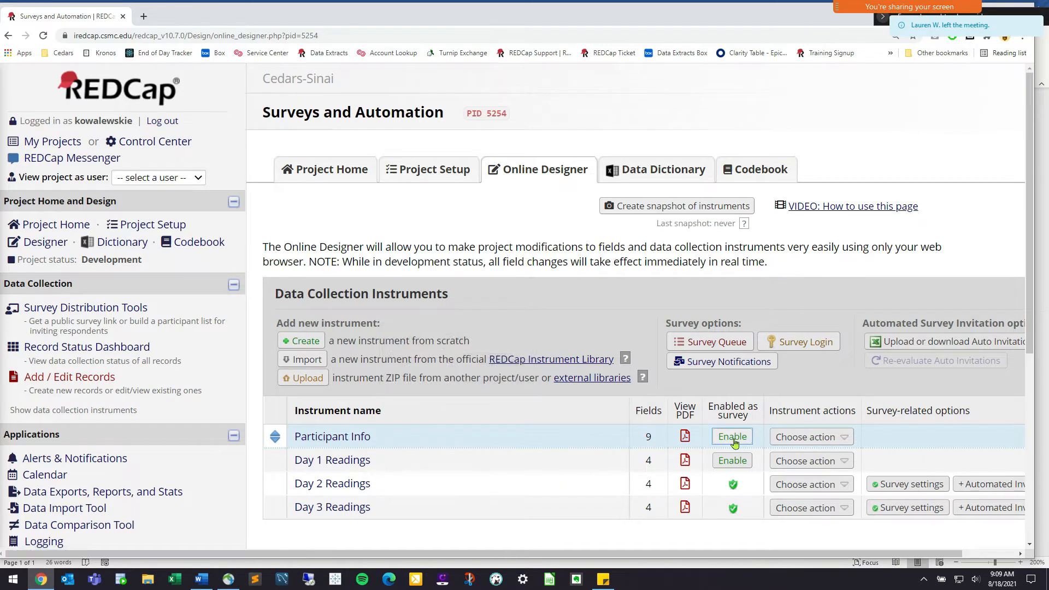
Start enabling Participant Info as a survey and review its Survey Title and instructions text
{"action": "left_click", "coordinate": [732, 442]}
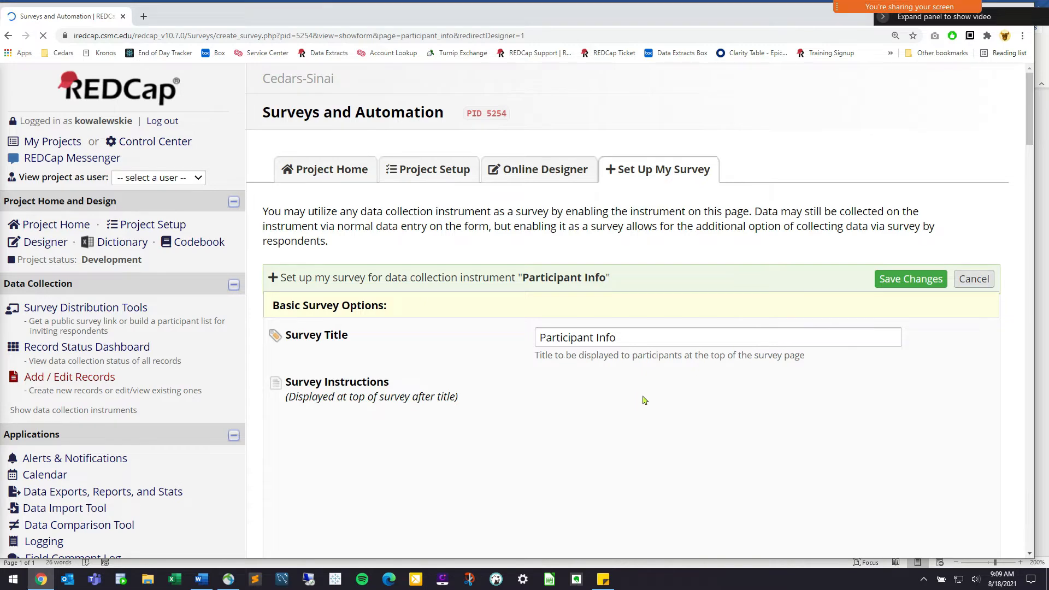
{"action": "scroll", "coordinate": [643, 401], "scroll_direction": "down", "scroll_amount": 3}
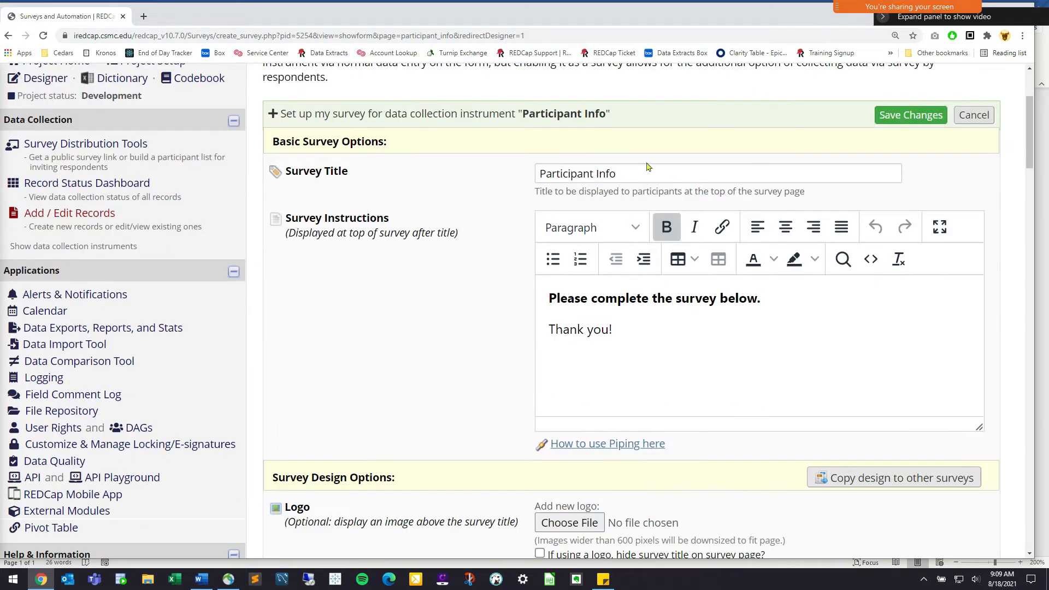
{"action": "left_click_drag", "start_coordinate": [367, 170], "coordinate": [438, 171]}
{"action": "left_click_drag", "start_coordinate": [354, 176], "coordinate": [630, 176]}
{"action": "left_click_drag", "start_coordinate": [614, 329], "coordinate": [563, 330]}
{"action": "left_click", "coordinate": [564, 330]}
Scroll down through the remaining survey setup options to Save & Return Later
{"action": "scroll", "coordinate": [350, 437], "scroll_direction": "down", "scroll_amount": 4}
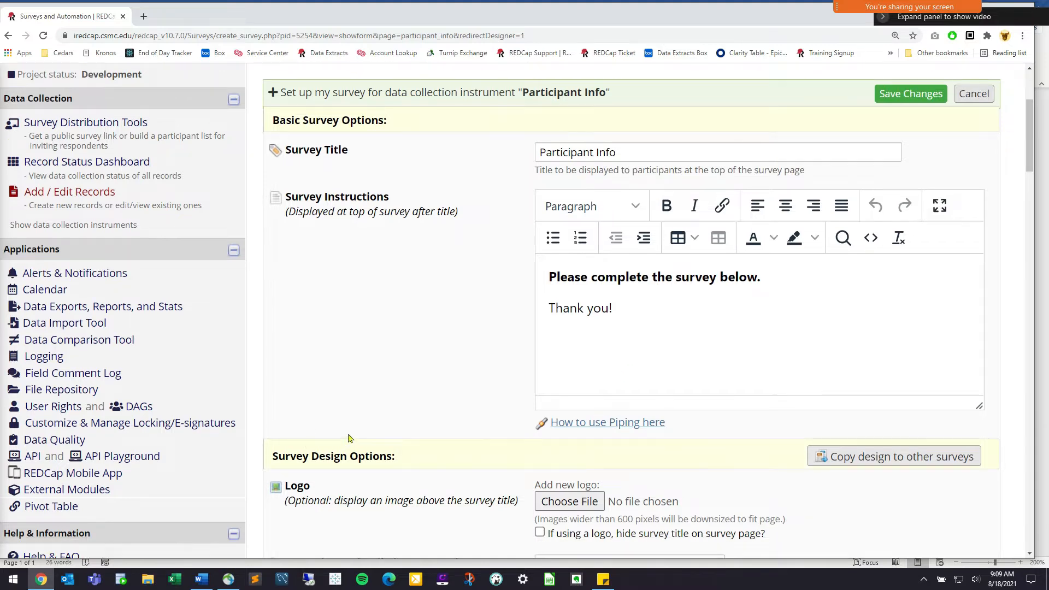
{"action": "scroll", "coordinate": [372, 435], "scroll_direction": "down", "scroll_amount": 3}
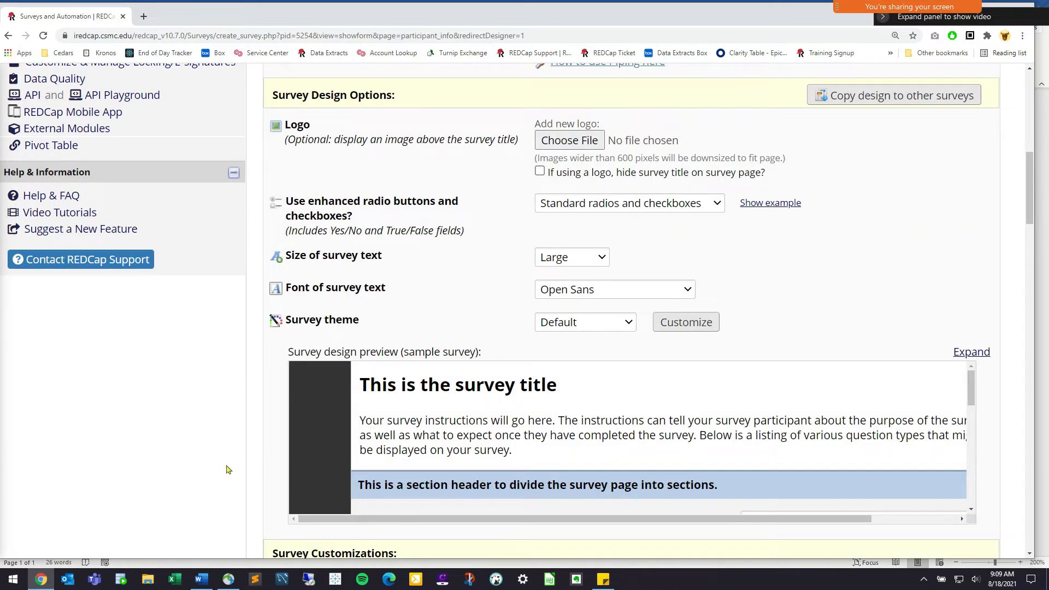
{"action": "scroll", "coordinate": [241, 459], "scroll_direction": "down", "scroll_amount": 4}
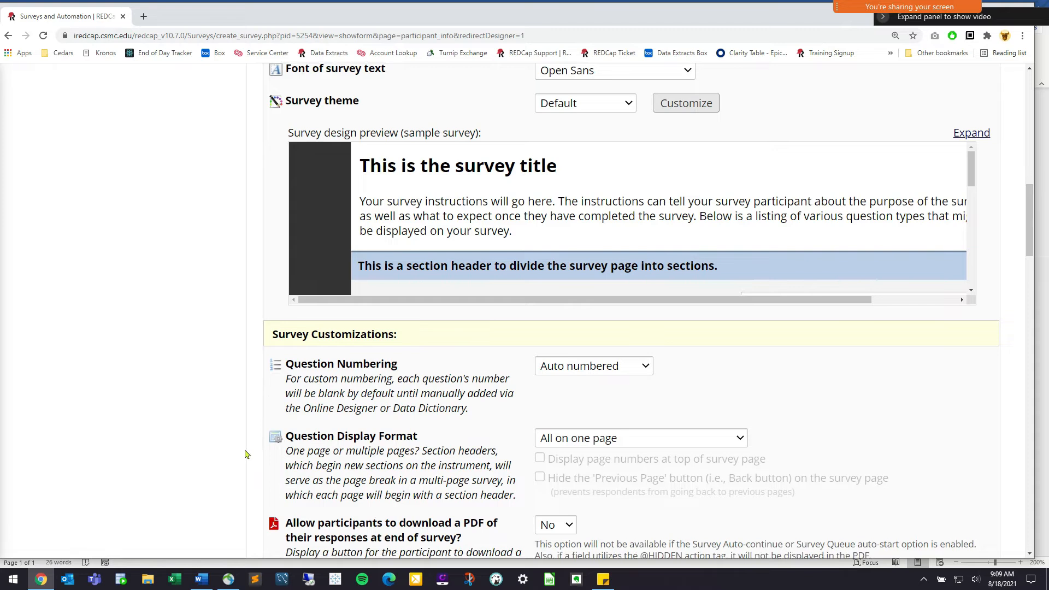
{"action": "scroll", "coordinate": [246, 453], "scroll_direction": "down", "scroll_amount": 6}
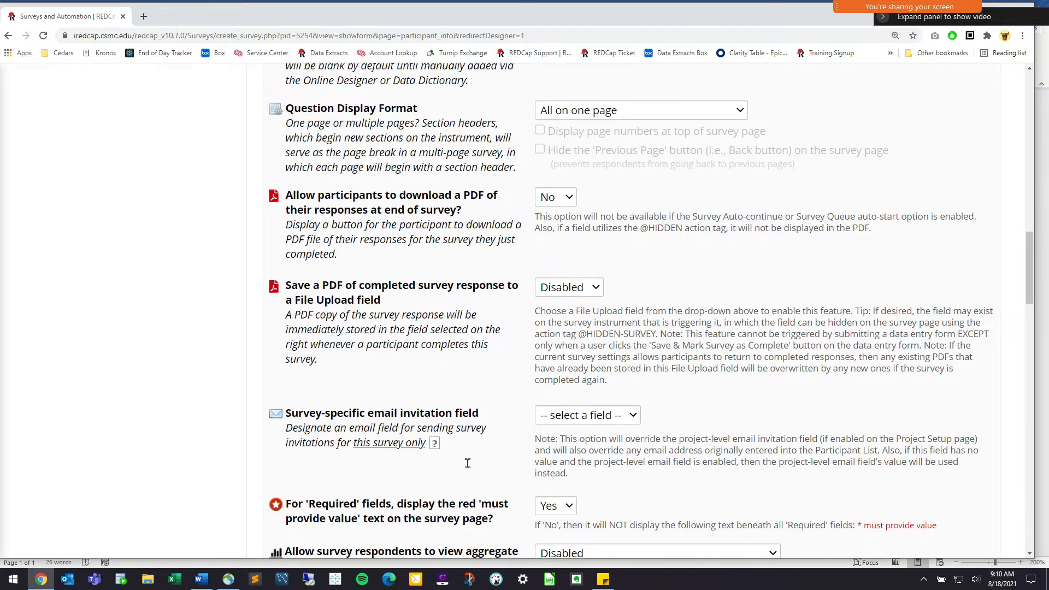
{"action": "scroll", "coordinate": [464, 459], "scroll_direction": "down", "scroll_amount": 2}
{"action": "scroll", "coordinate": [454, 439], "scroll_direction": "down", "scroll_amount": 5}
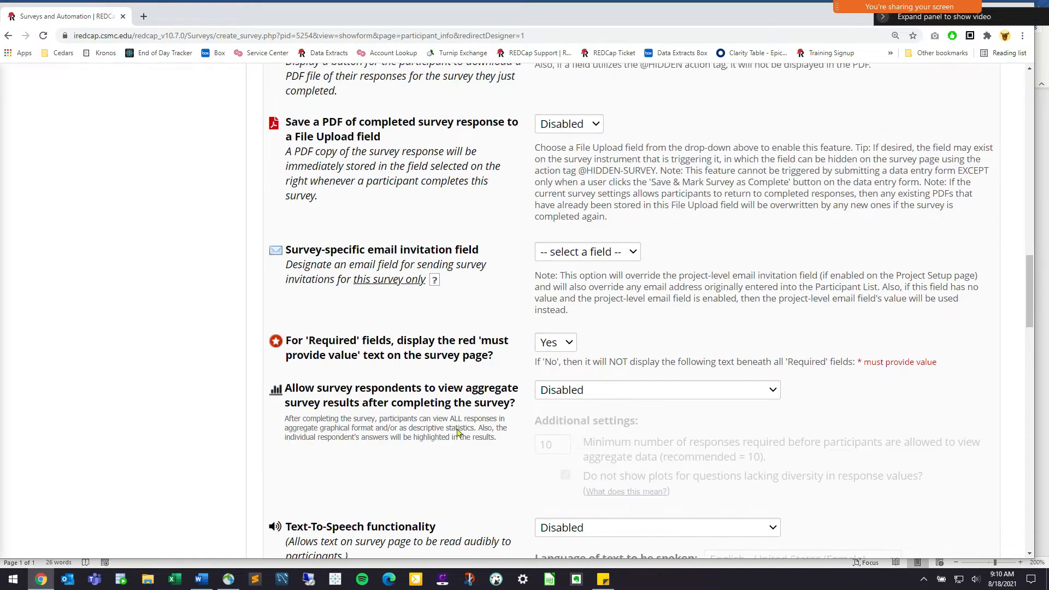
{"action": "scroll", "coordinate": [454, 438], "scroll_direction": "down", "scroll_amount": 5}
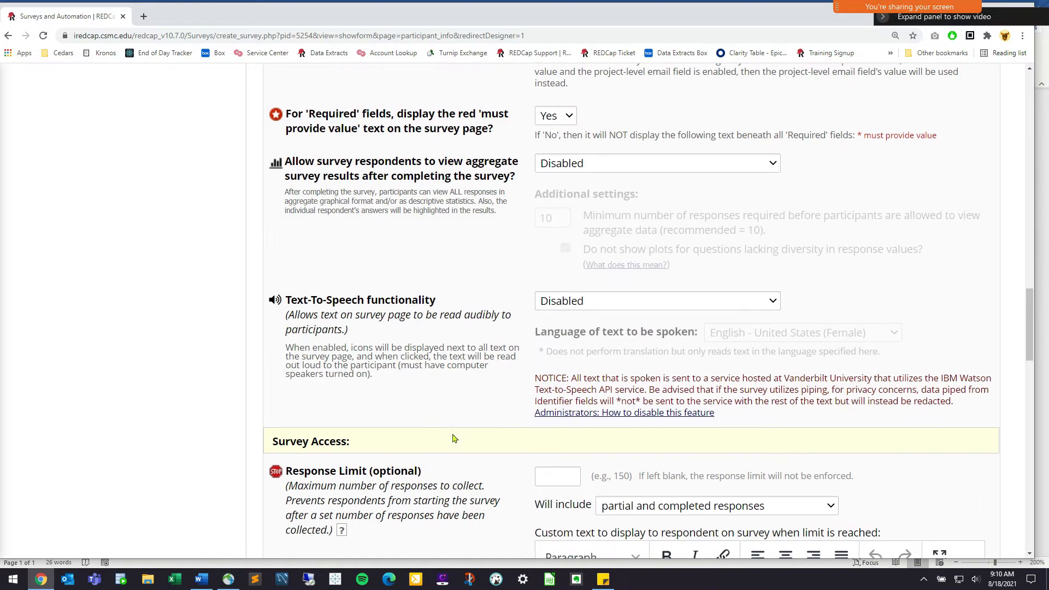
{"action": "scroll", "coordinate": [454, 436], "scroll_direction": "down", "scroll_amount": 2}
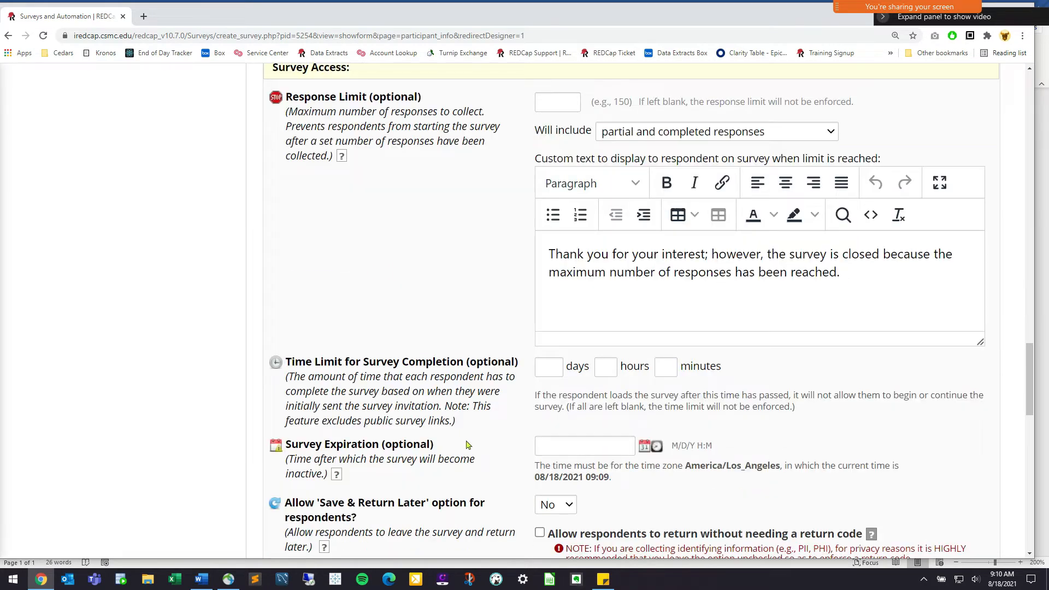
{"action": "scroll", "coordinate": [392, 456], "scroll_direction": "down", "scroll_amount": 2}
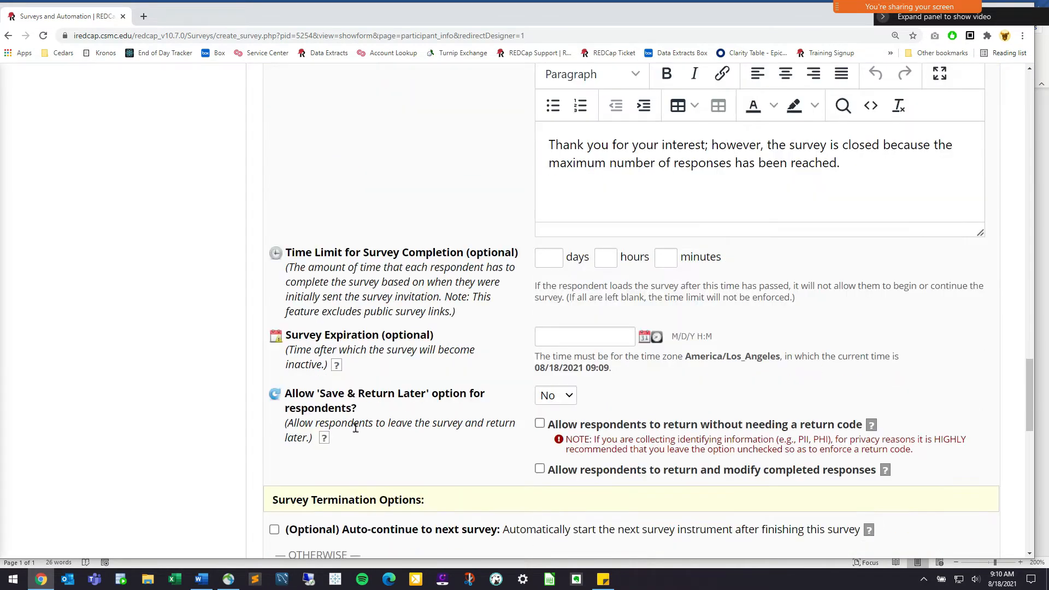
{"action": "left_click_drag", "start_coordinate": [358, 410], "coordinate": [287, 391]}
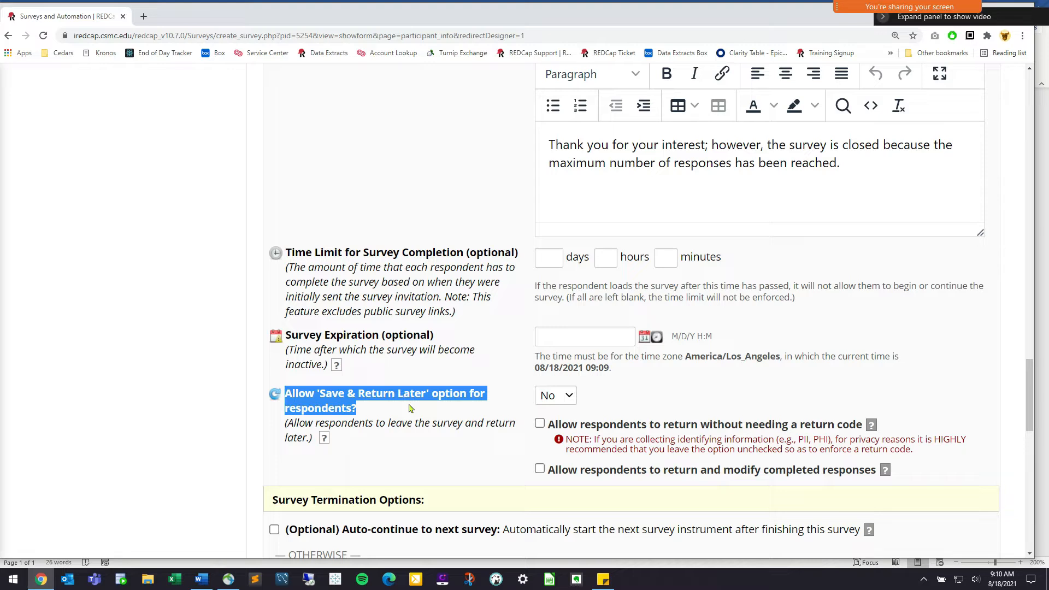
Set Allow Save & Return Later to Yes, allowing return without a code and modifying completed responses
{"action": "left_click", "coordinate": [569, 401]}
{"action": "left_click", "coordinate": [569, 435]}
{"action": "left_click", "coordinate": [459, 419]}
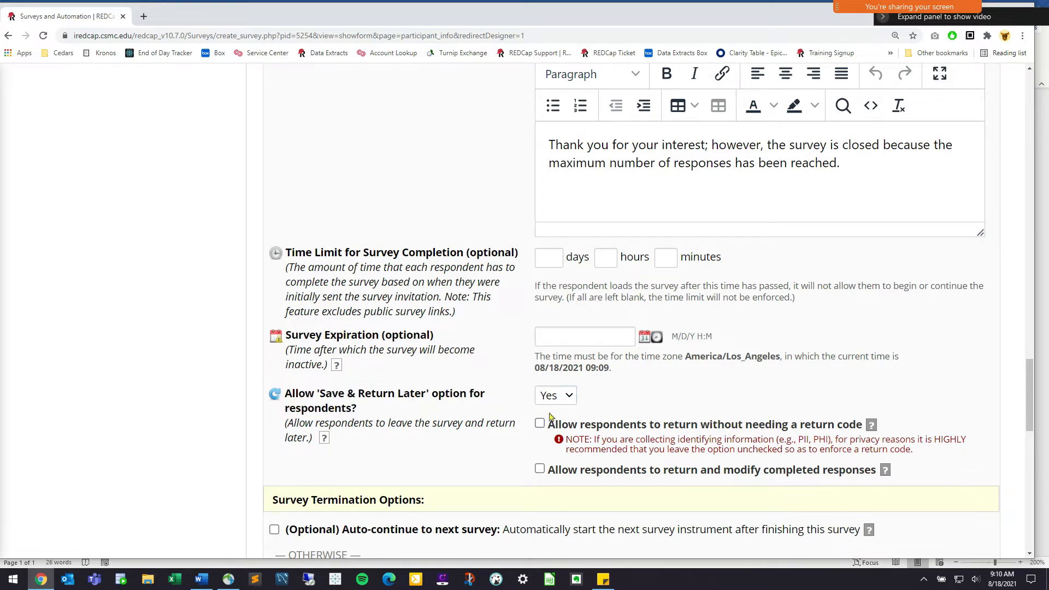
{"action": "left_click", "coordinate": [540, 424]}
{"action": "left_click_drag", "start_coordinate": [550, 425], "coordinate": [792, 426]}
{"action": "left_click", "coordinate": [793, 425]}
{"action": "left_click", "coordinate": [541, 471]}
{"action": "mouse_move", "coordinate": [559, 471]}
{"action": "left_mouse_down"}
{"action": "mouse_move", "coordinate": [844, 469]}
{"action": "mouse_move", "coordinate": [565, 466]}
{"action": "left_mouse_up"}
{"action": "left_click", "coordinate": [879, 469]}
Find the 'Survey-specific email invitation field' setting and list its field choices
{"action": "left_click", "coordinate": [565, 466]}
{"action": "scroll", "coordinate": [465, 418], "scroll_direction": "up", "scroll_amount": 20}
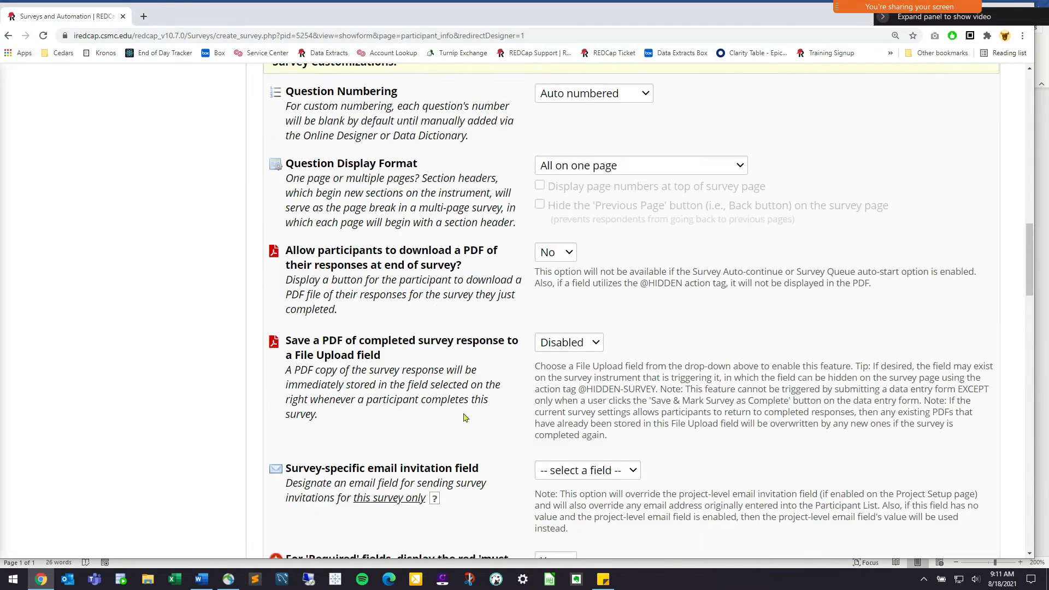
{"action": "left_click_drag", "start_coordinate": [439, 500], "coordinate": [292, 473]}
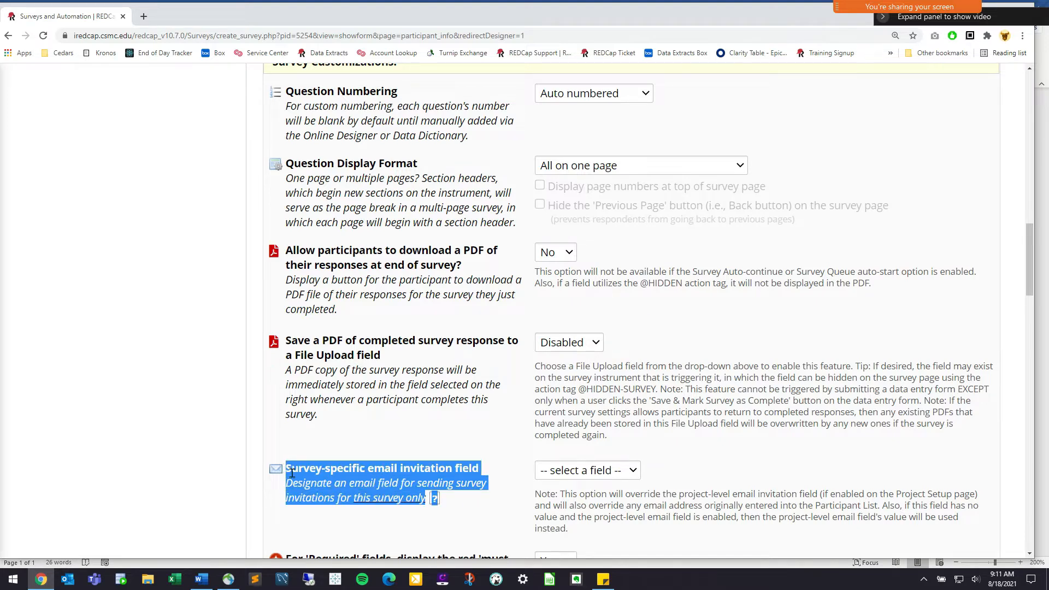
{"action": "left_click", "coordinate": [339, 466]}
{"action": "left_click_drag", "start_coordinate": [479, 469], "coordinate": [270, 474]}
{"action": "left_click", "coordinate": [350, 468]}
{"action": "left_click_drag", "start_coordinate": [488, 470], "coordinate": [291, 468]}
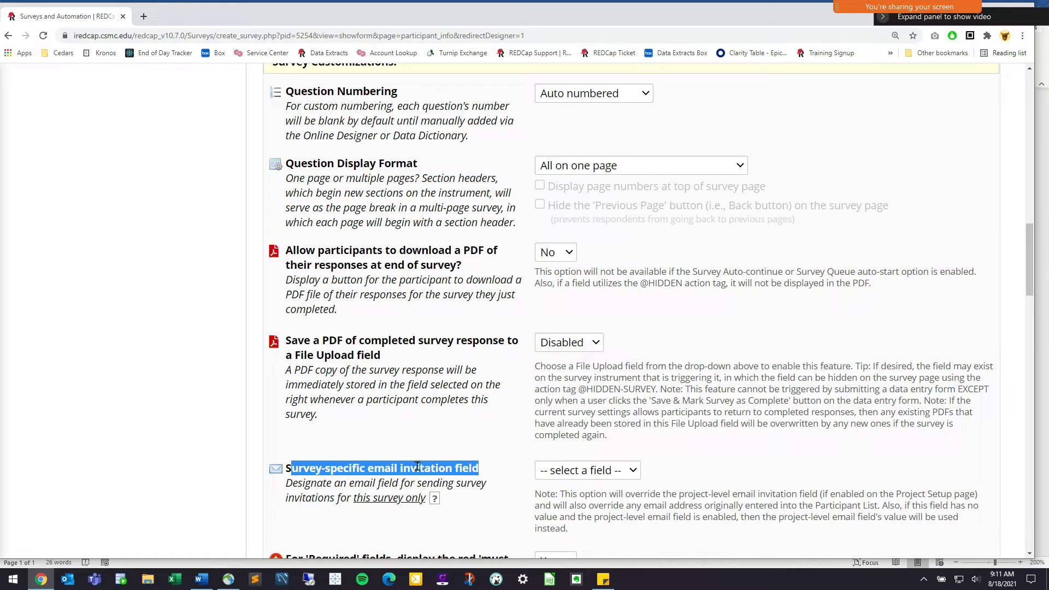
{"action": "left_click", "coordinate": [551, 471]}
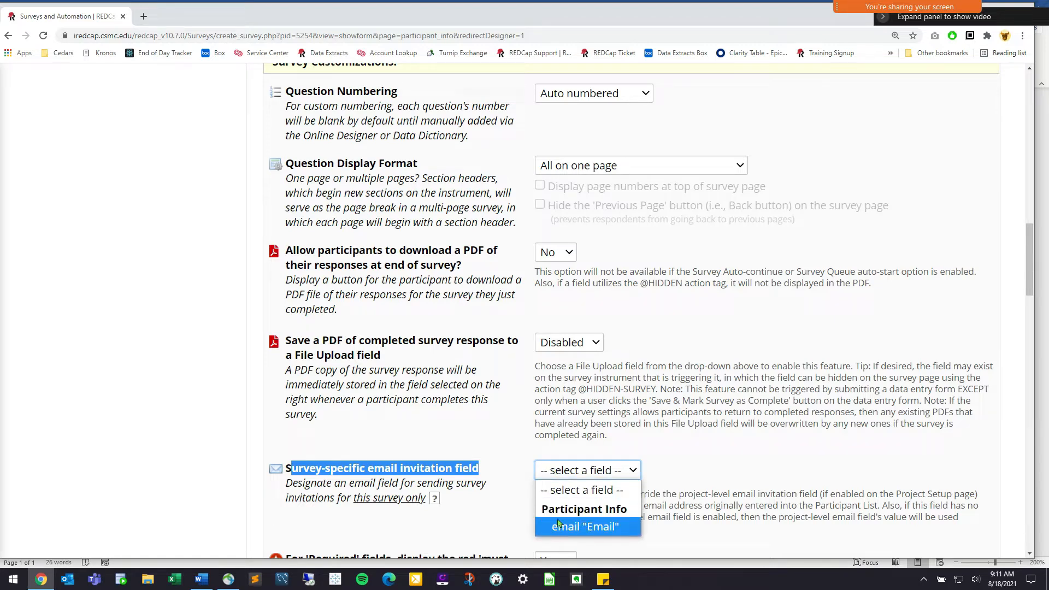
Load the pasted survey setup page address in a new browser tab
{"action": "left_click", "coordinate": [143, 16]}
{"action": "type", "text": "iredcap.csmc.edu"}
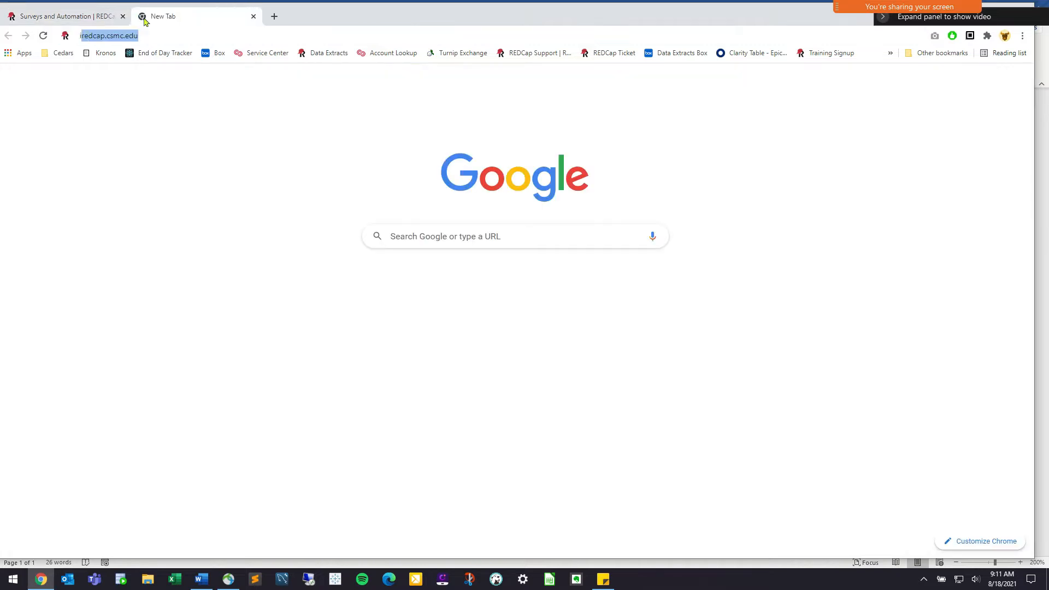
{"action": "left_click", "coordinate": [90, 22]}
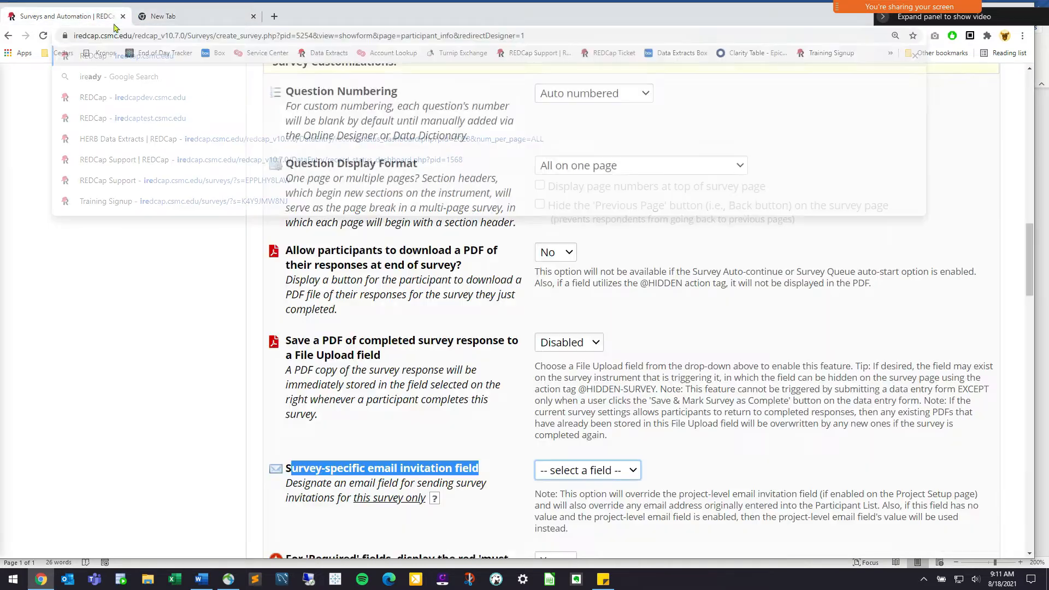
{"action": "left_click", "coordinate": [198, 18]}
{"action": "left_click", "coordinate": [205, 34]}
{"action": "key", "text": "ctrl+a"}
{"action": "type", "text": "https://iredcap.csmc.edu/redcap_v10.7.0/Surveys/create_survey.php?pid=5254&view=showform&page=participant_info&redirectDesigner=1"}
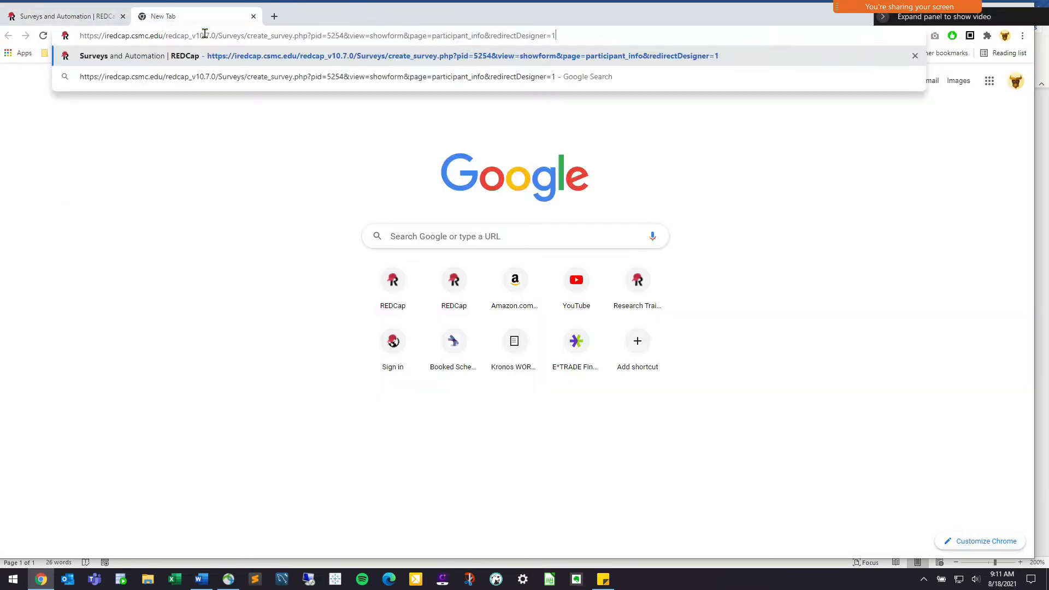
{"action": "key", "text": "Return"}
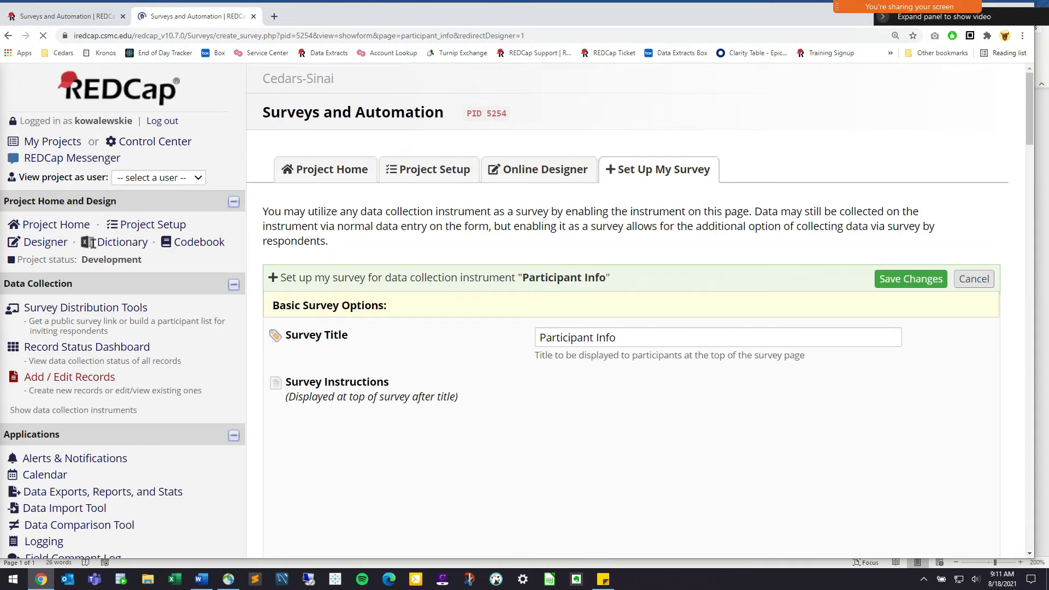
Open Participant Info's fields in the Online Designer to check the Email field
{"action": "left_click", "coordinate": [46, 243]}
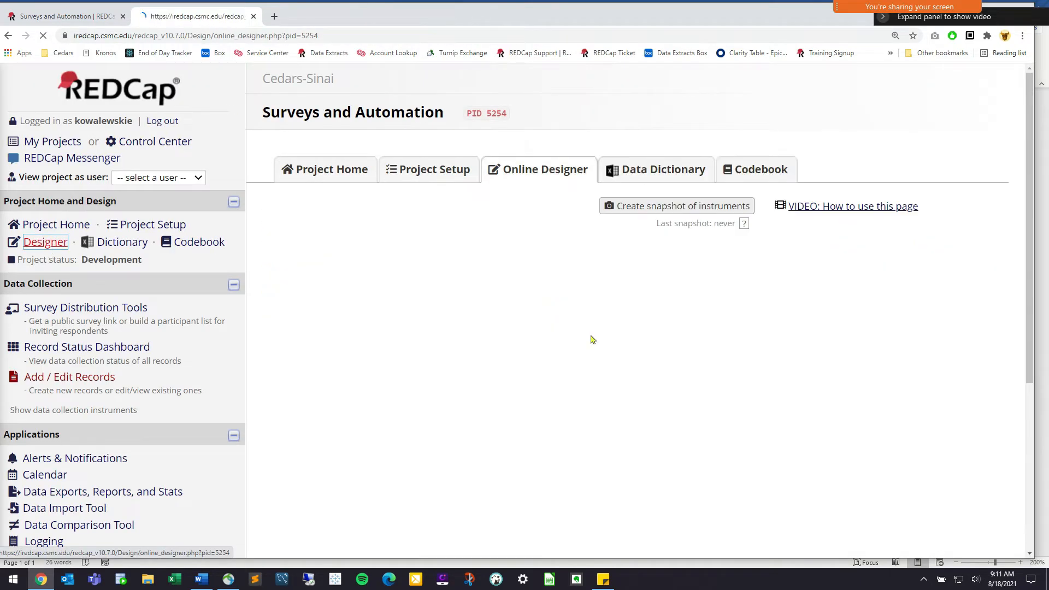
{"action": "left_click", "coordinate": [333, 436]}
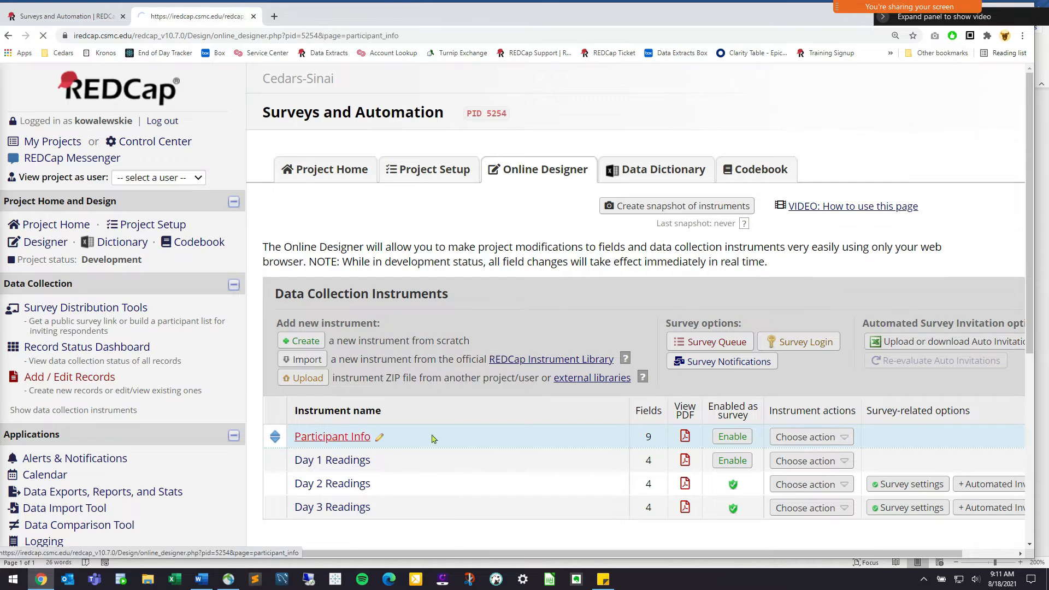
{"action": "scroll", "coordinate": [332, 429], "scroll_direction": "down", "scroll_amount": 6}
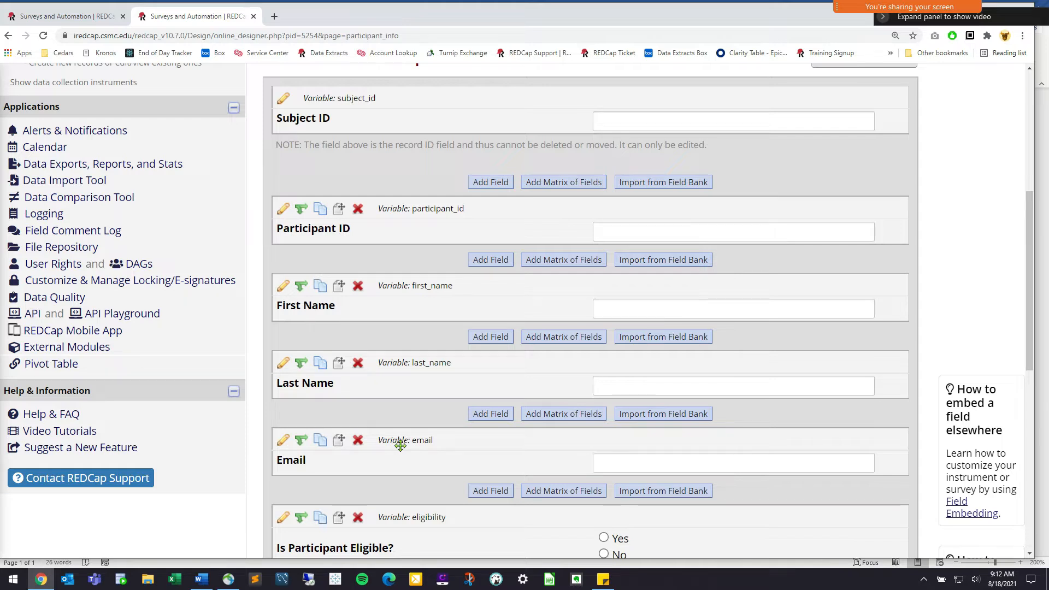
Choose the Email field as Participant Info's survey-specific email invitation field
{"action": "left_click", "coordinate": [100, 17]}
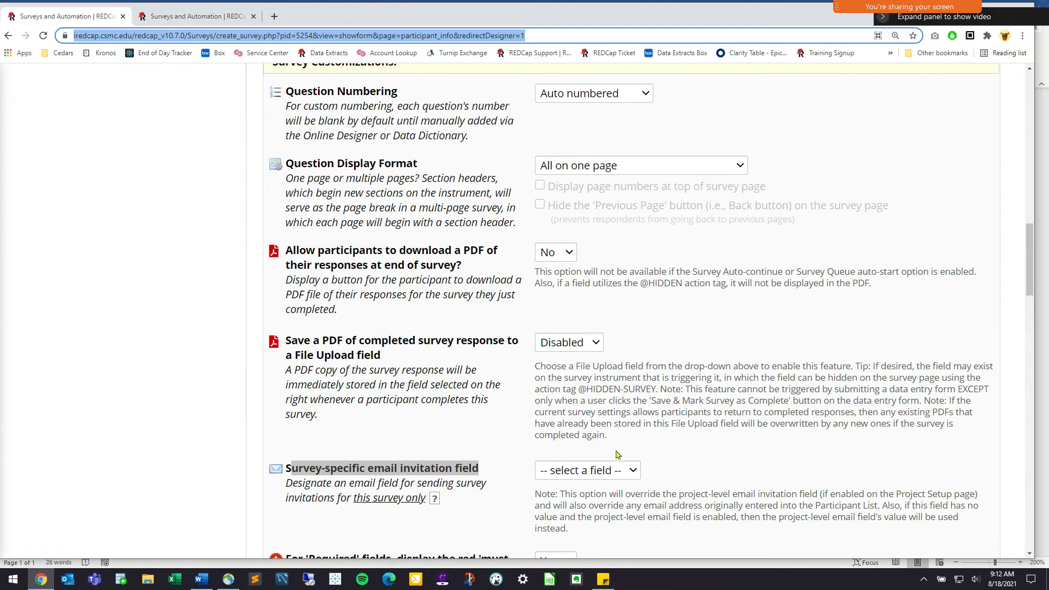
{"action": "left_click", "coordinate": [634, 477]}
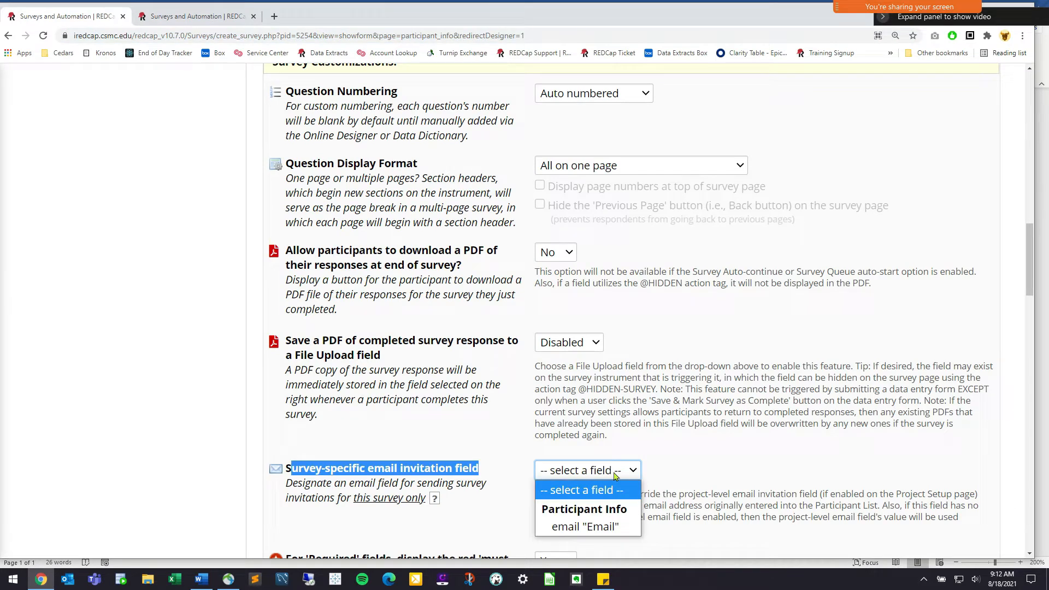
{"action": "left_click", "coordinate": [474, 476]}
{"action": "left_click", "coordinate": [597, 474]}
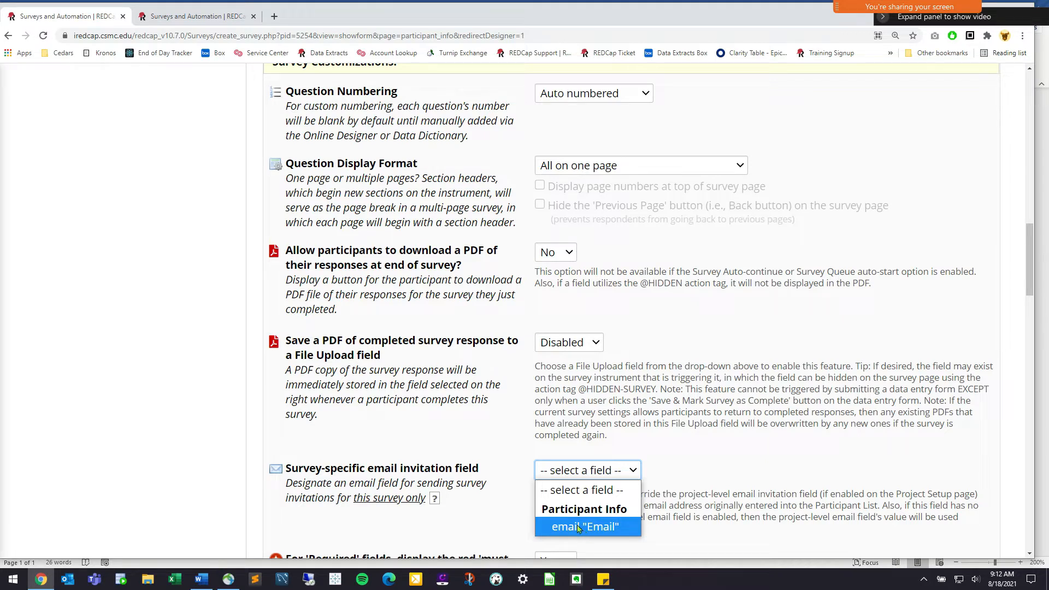
{"action": "left_click", "coordinate": [578, 528]}
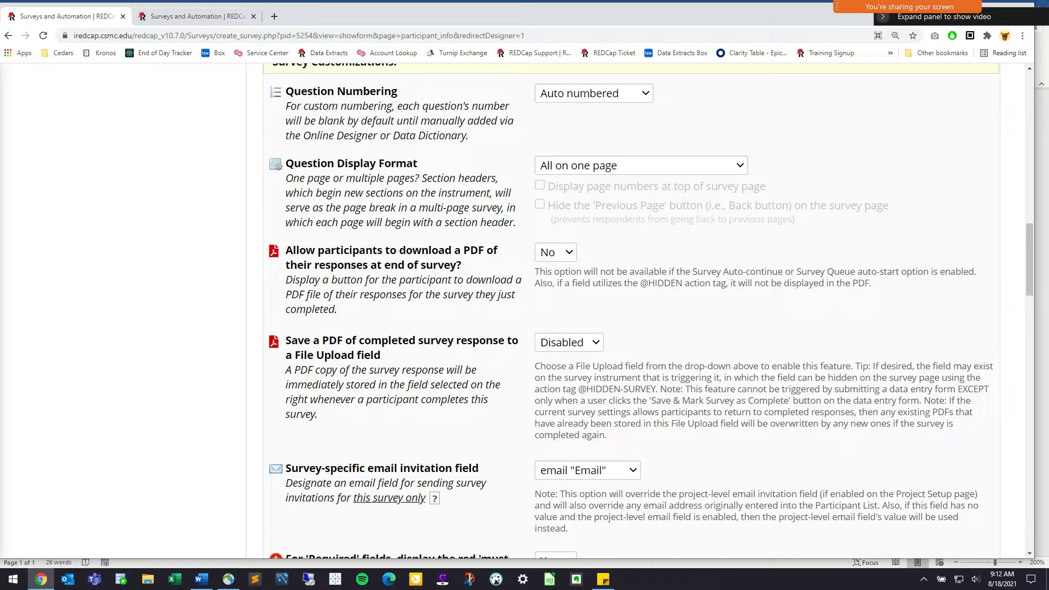
Save the Participant Info survey settings, then start enabling Day 1 Readings as a survey
{"action": "scroll", "coordinate": [633, 468], "scroll_direction": "down", "scroll_amount": 15}
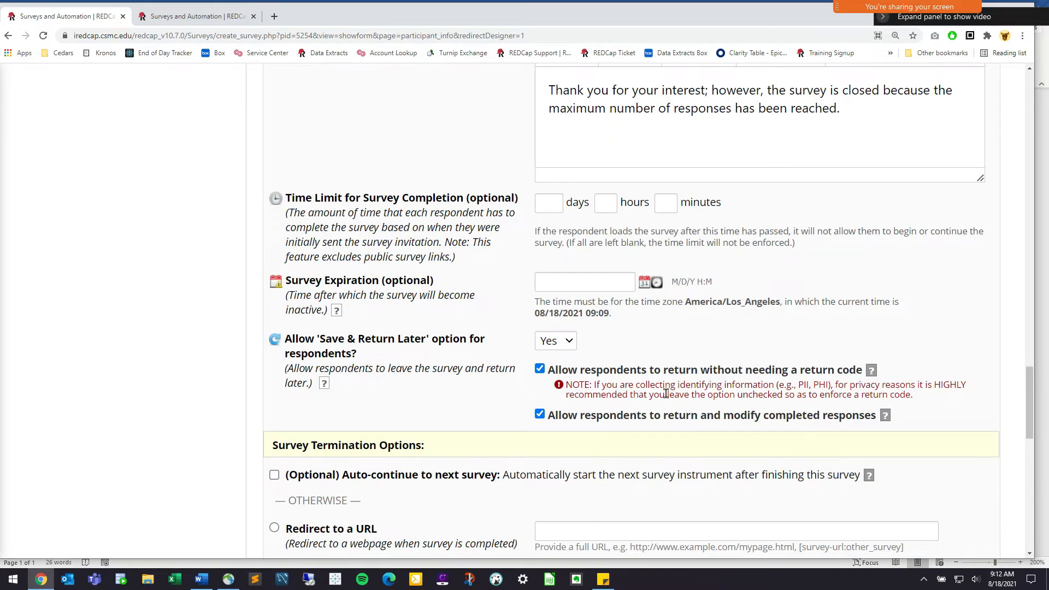
{"action": "scroll", "coordinate": [621, 399], "scroll_direction": "up", "scroll_amount": 1}
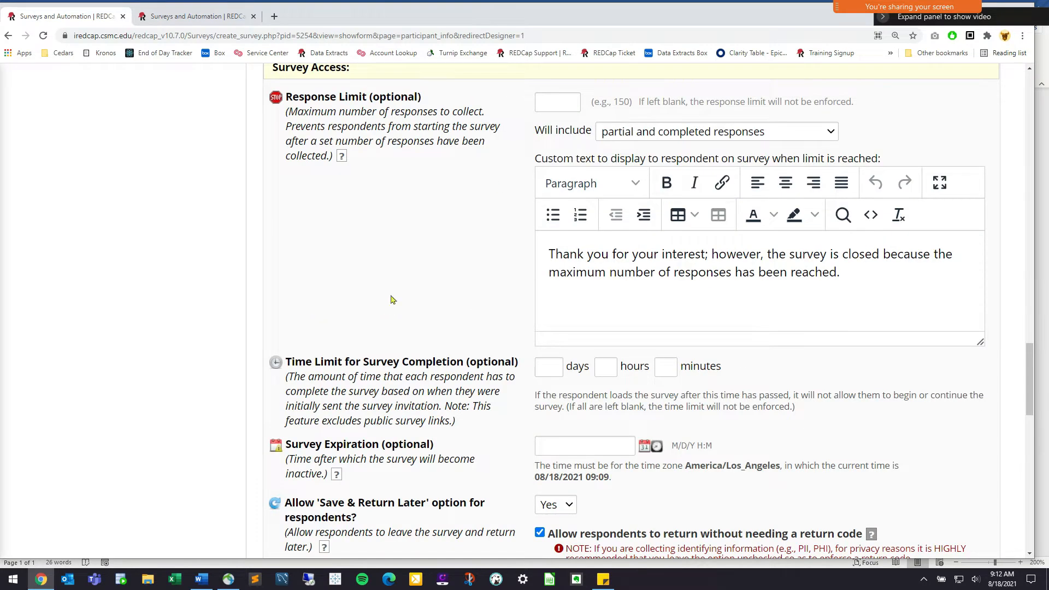
{"action": "scroll", "coordinate": [382, 306], "scroll_direction": "down", "scroll_amount": 1}
{"action": "scroll", "coordinate": [314, 309], "scroll_direction": "down", "scroll_amount": 1}
{"action": "left_click_drag", "start_coordinate": [286, 268], "coordinate": [459, 313]}
{"action": "left_click", "coordinate": [443, 354]}
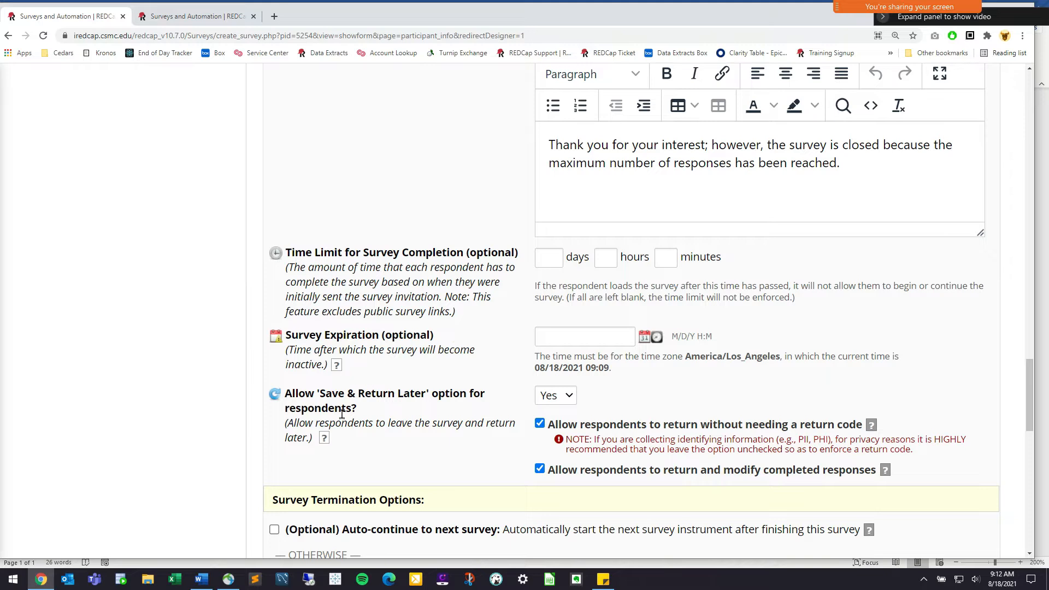
{"action": "scroll", "coordinate": [402, 418], "scroll_direction": "down", "scroll_amount": 4}
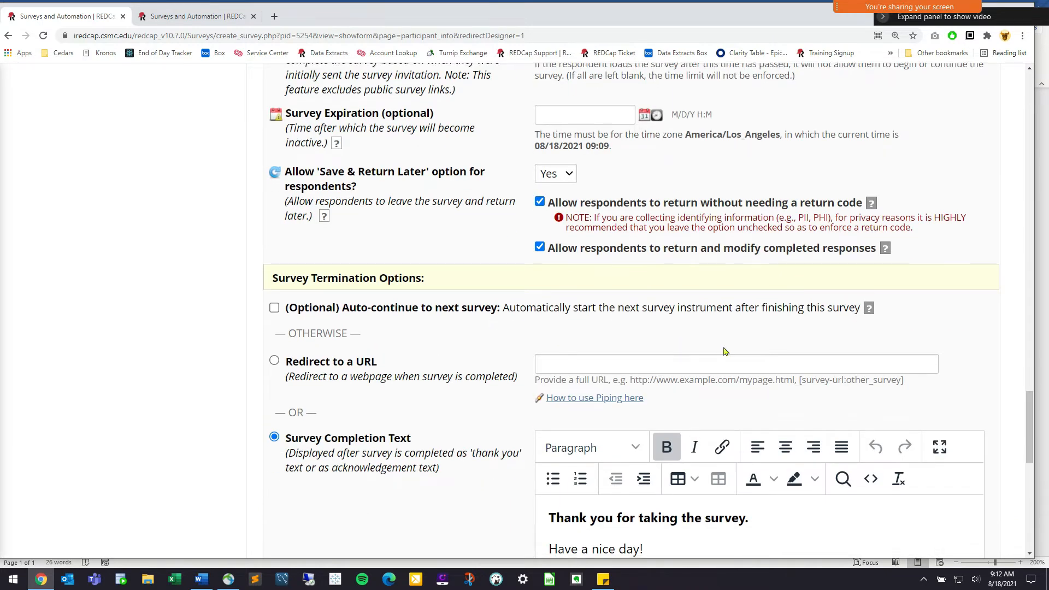
{"action": "scroll", "coordinate": [591, 422], "scroll_direction": "down", "scroll_amount": 3}
{"action": "scroll", "coordinate": [591, 421], "scroll_direction": "down", "scroll_amount": 6}
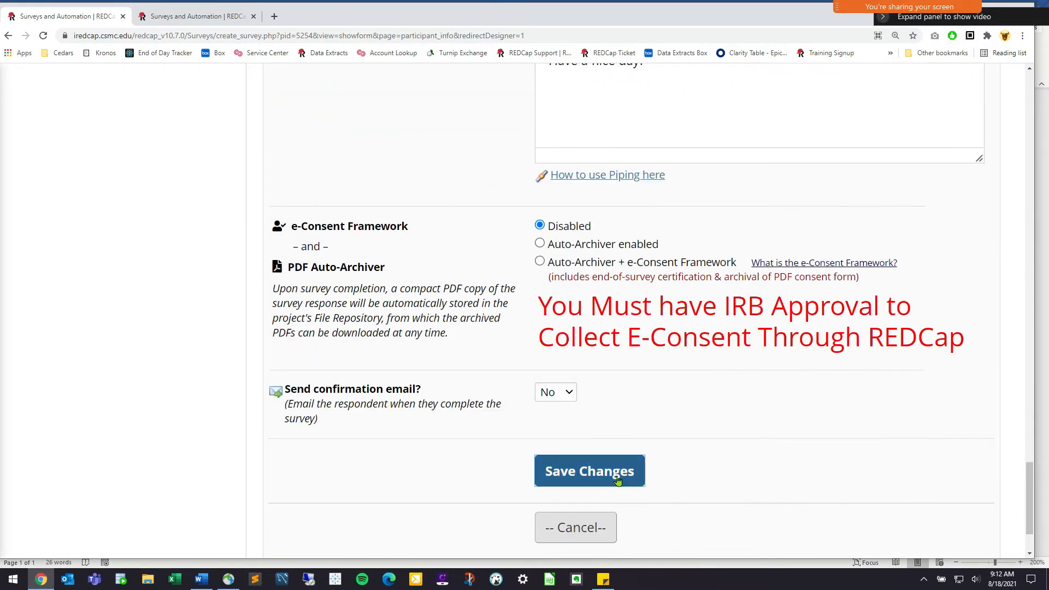
{"action": "left_click", "coordinate": [616, 479]}
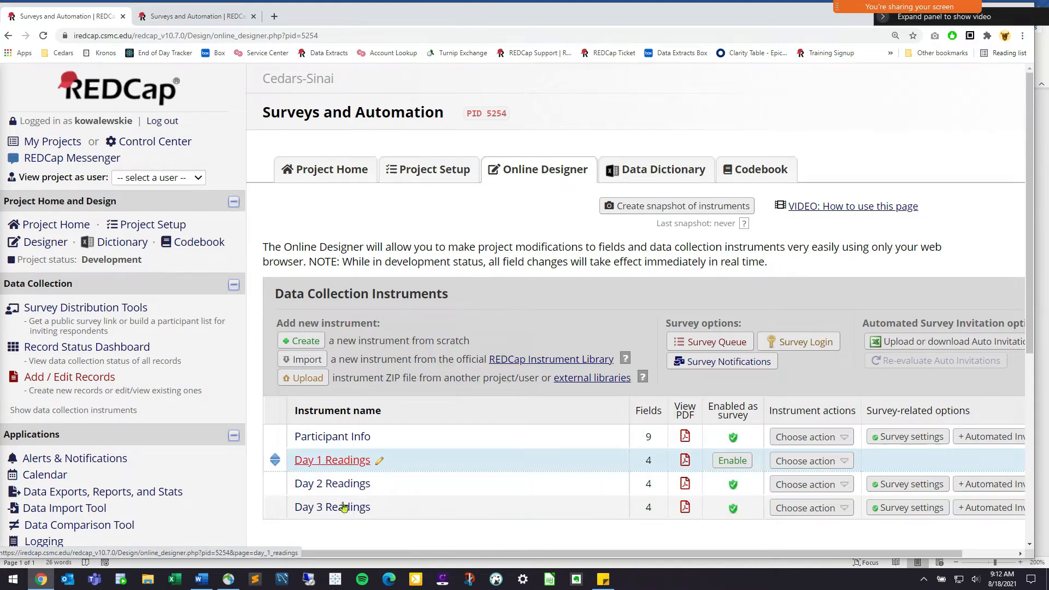
{"action": "left_click", "coordinate": [732, 461]}
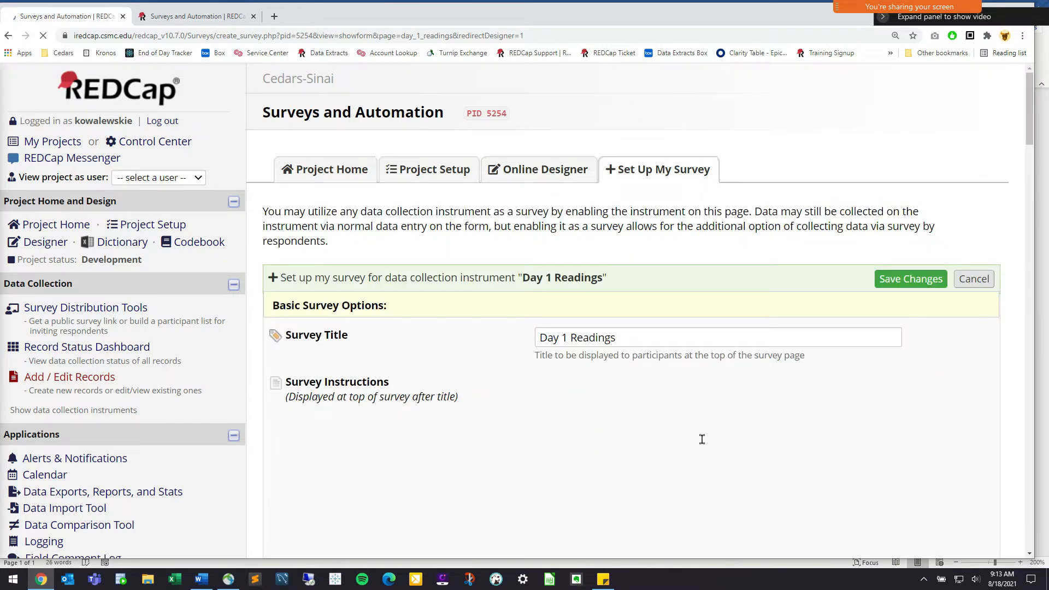
Enable the Day 1 Readings instrument as a survey
{"action": "scroll", "coordinate": [715, 441], "scroll_direction": "down", "scroll_amount": 10}
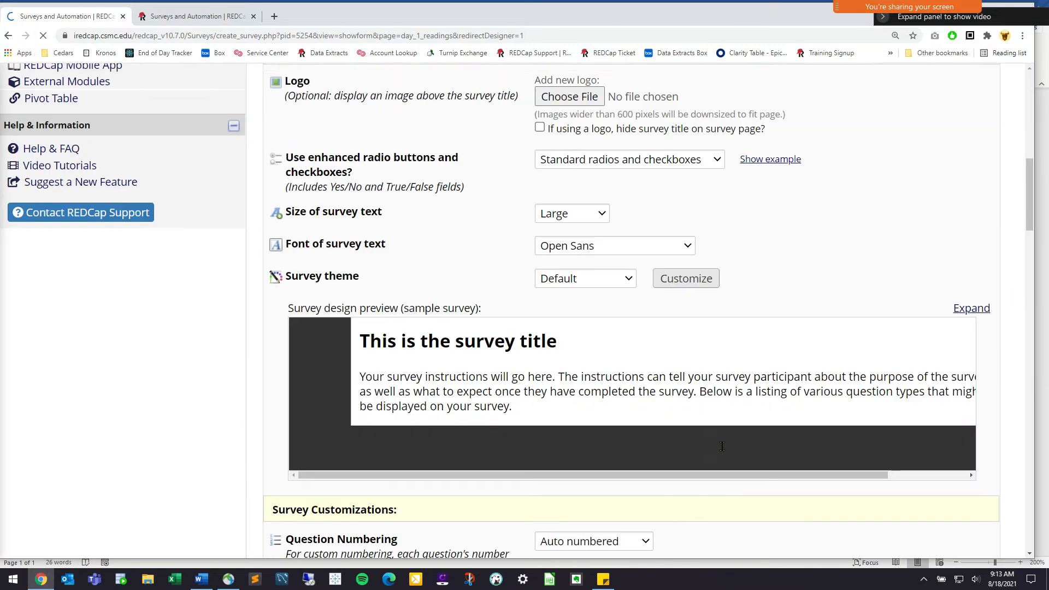
{"action": "scroll", "coordinate": [639, 439], "scroll_direction": "down", "scroll_amount": 7}
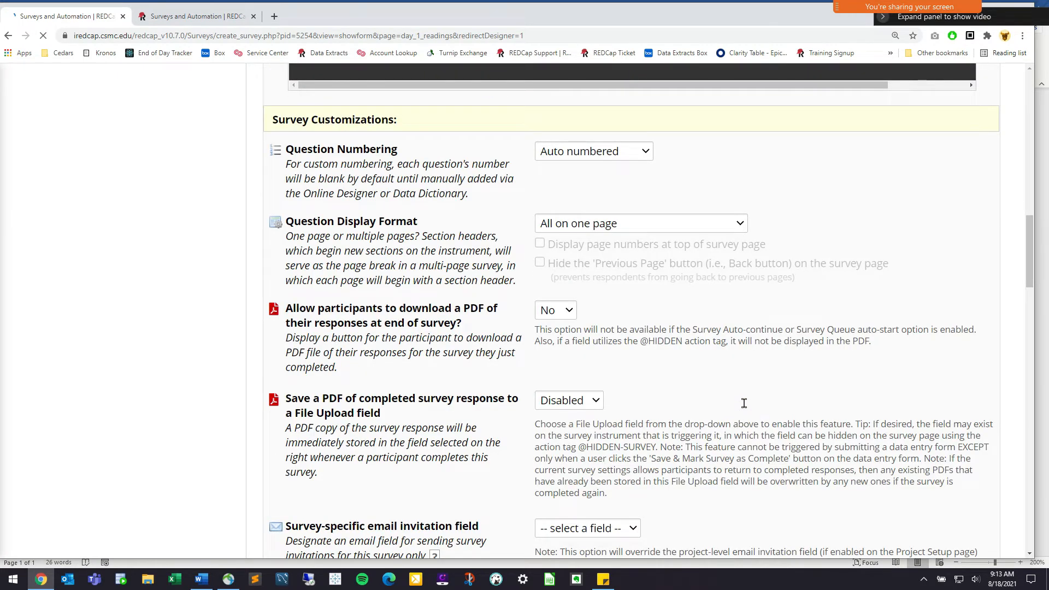
{"action": "scroll", "coordinate": [739, 409], "scroll_direction": "down", "scroll_amount": 6}
{"action": "scroll", "coordinate": [739, 414], "scroll_direction": "down", "scroll_amount": 11}
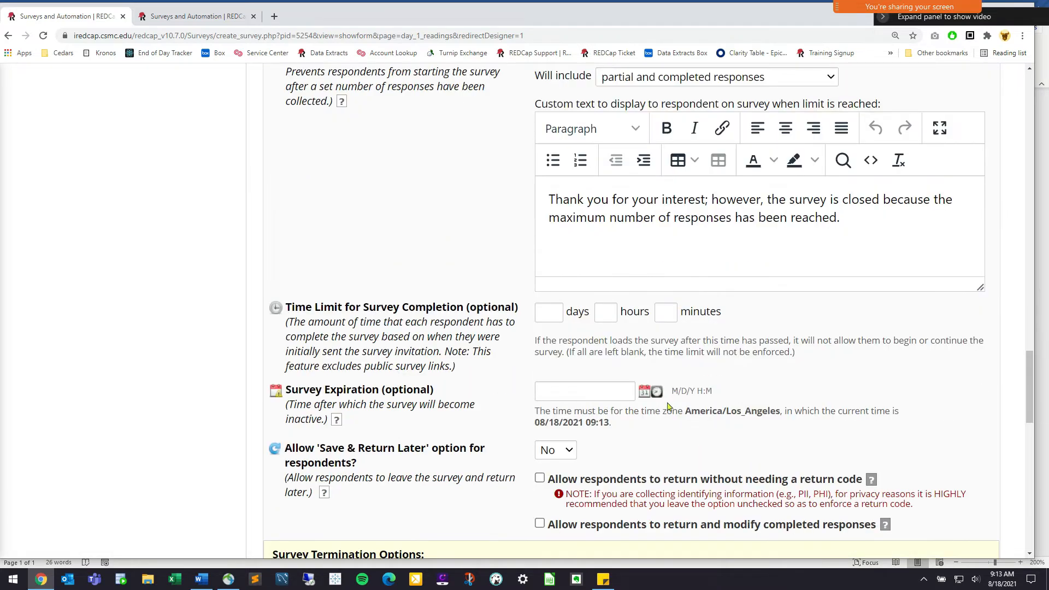
{"action": "scroll", "coordinate": [668, 407], "scroll_direction": "down", "scroll_amount": 11}
{"action": "left_click", "coordinate": [626, 530]}
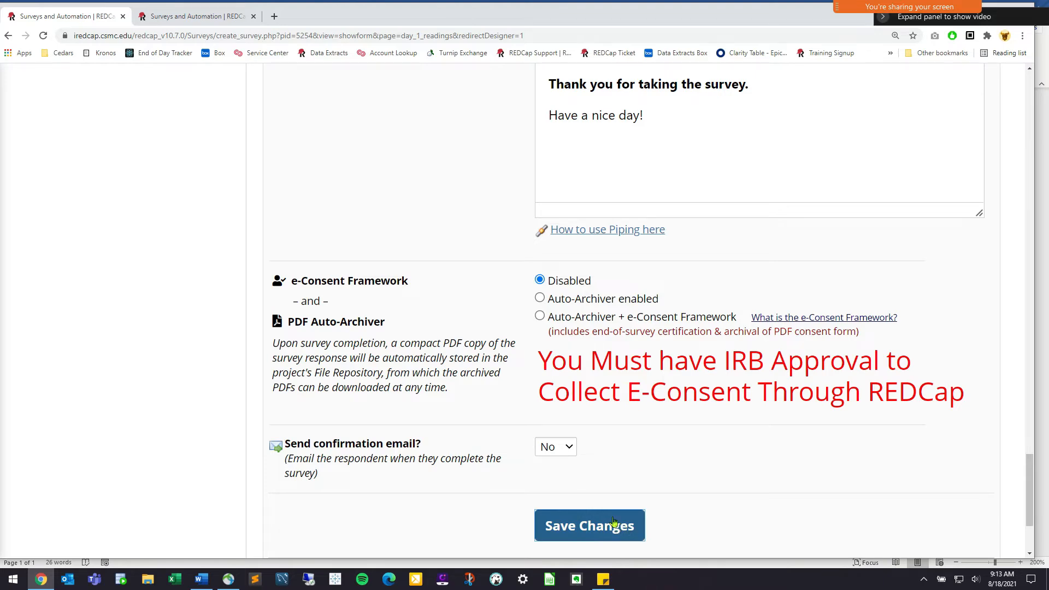
Choose the Email field as the survey invitation field and save Day 1 Readings' settings
{"action": "scroll", "coordinate": [382, 309], "scroll_direction": "up", "scroll_amount": 11}
{"action": "scroll", "coordinate": [382, 309], "scroll_direction": "up", "scroll_amount": 17}
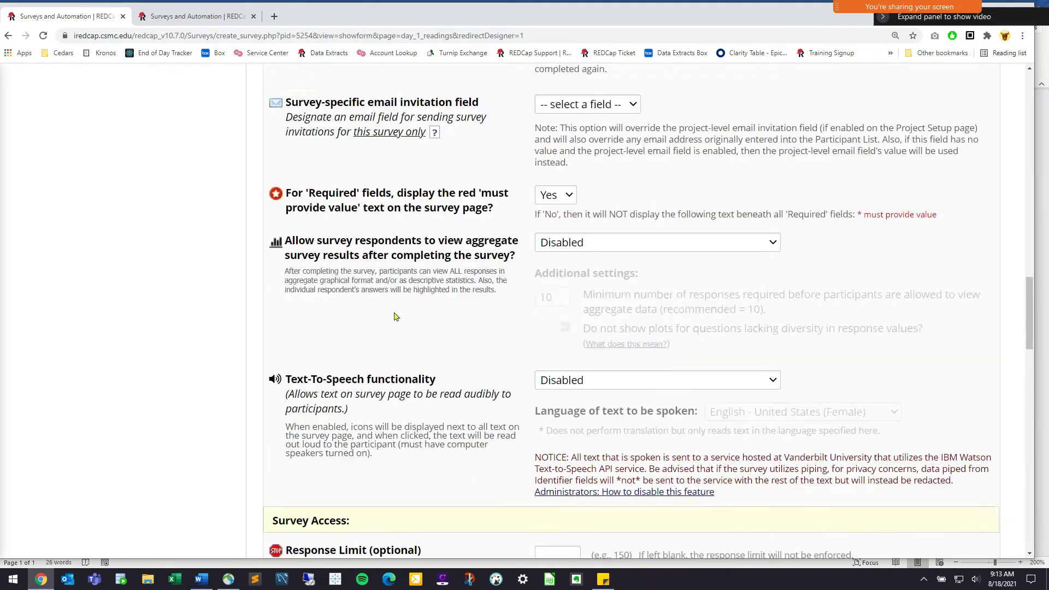
{"action": "scroll", "coordinate": [390, 311], "scroll_direction": "down", "scroll_amount": 3}
{"action": "left_click_drag", "start_coordinate": [481, 360], "coordinate": [283, 361]}
{"action": "left_click", "coordinate": [585, 360]}
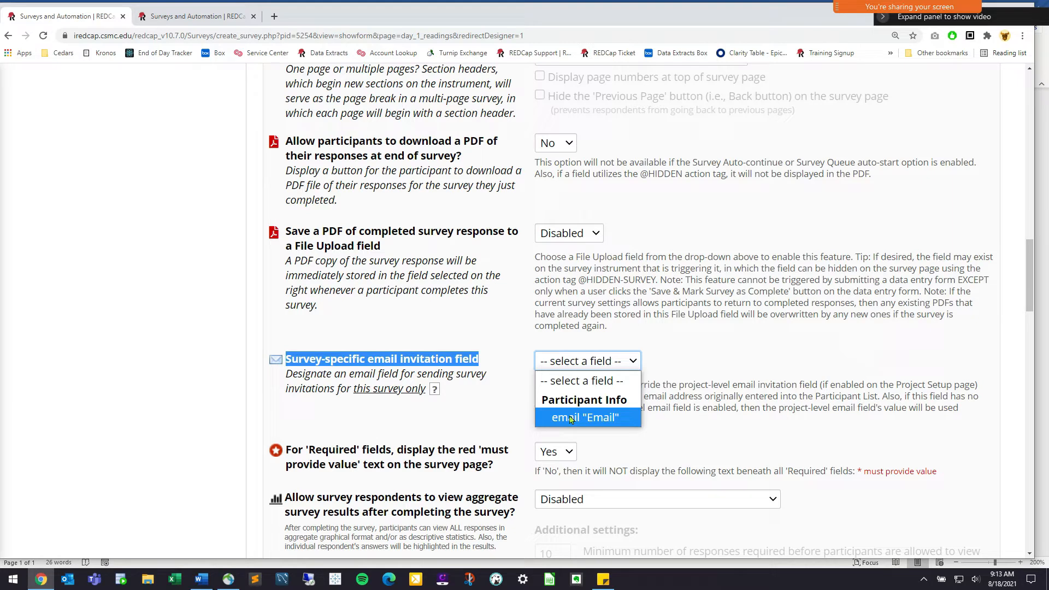
{"action": "left_click", "coordinate": [596, 423]}
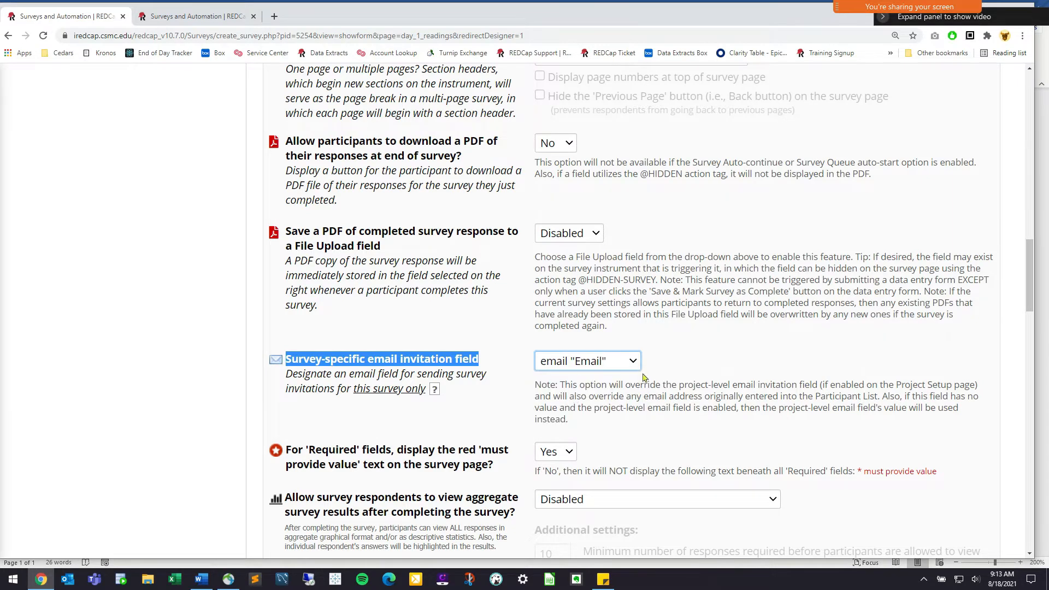
{"action": "left_click_drag", "start_coordinate": [492, 366], "coordinate": [285, 355]}
{"action": "left_click", "coordinate": [496, 367]}
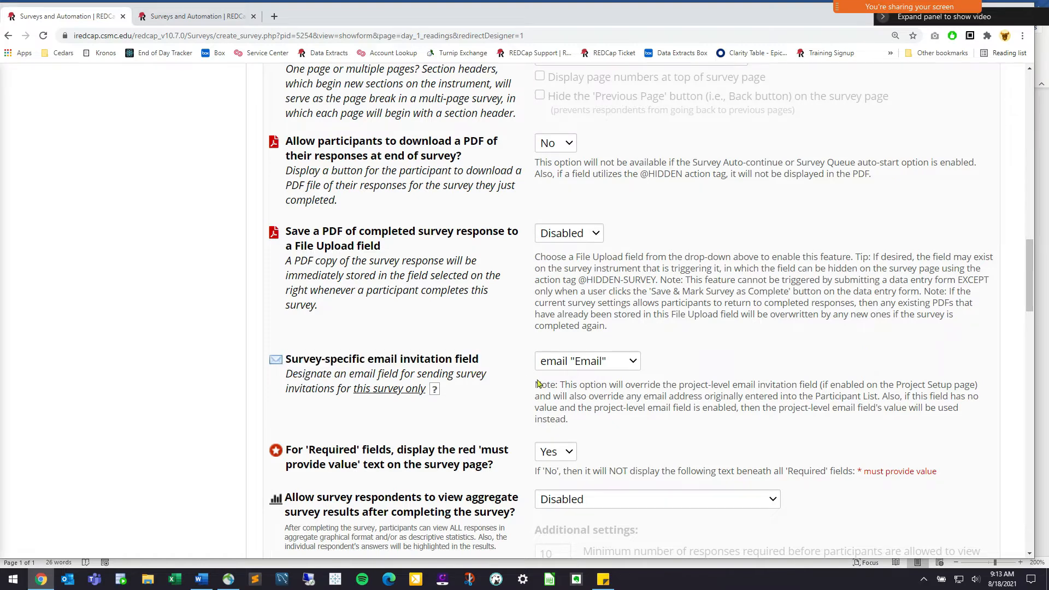
{"action": "scroll", "coordinate": [496, 366], "scroll_direction": "down", "scroll_amount": 15}
{"action": "scroll", "coordinate": [574, 434], "scroll_direction": "down", "scroll_amount": 7}
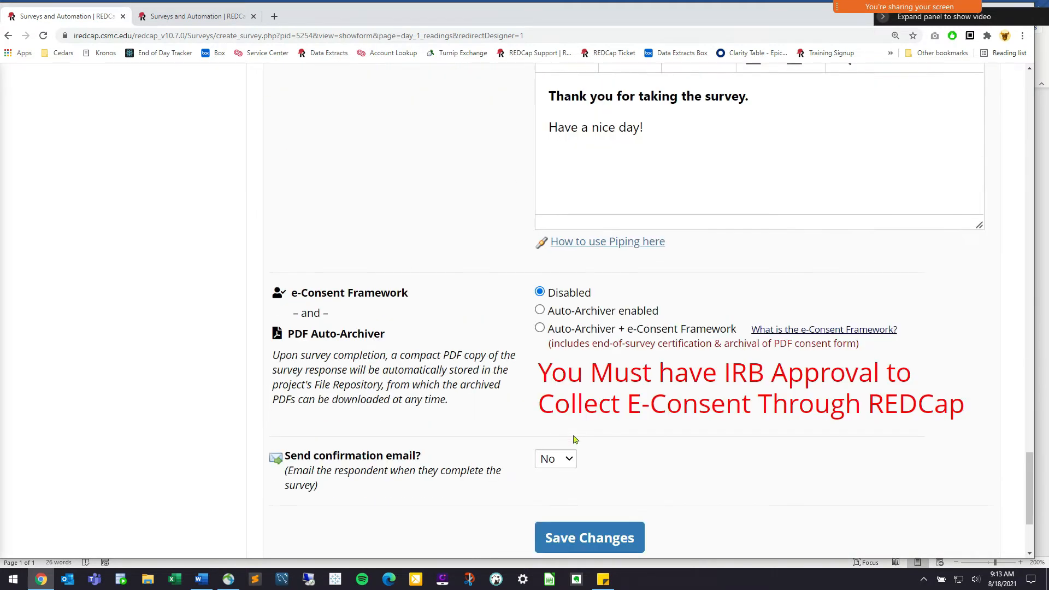
{"action": "left_click", "coordinate": [605, 525]}
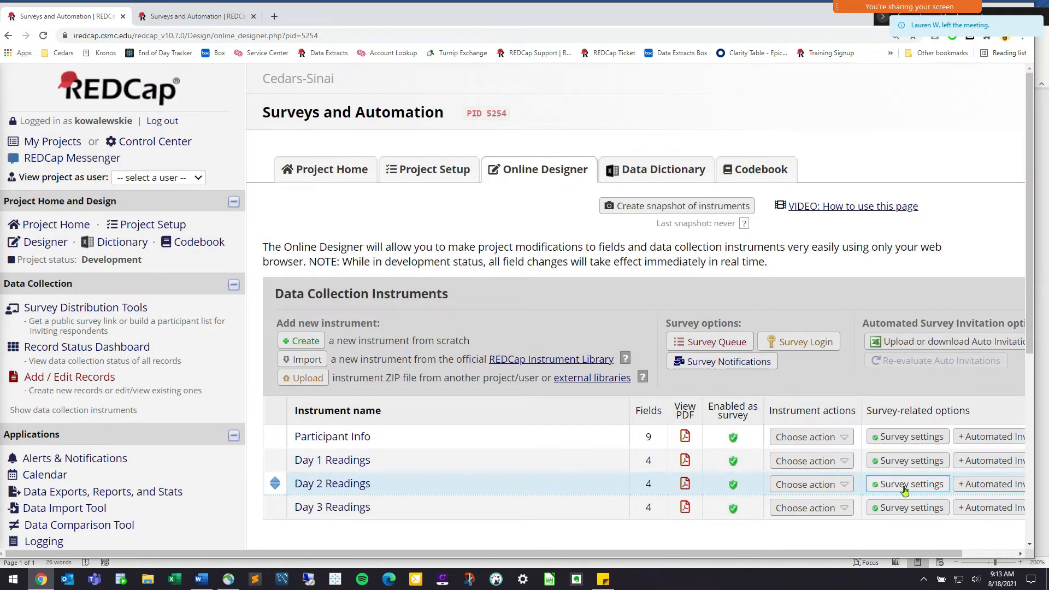
Set Email as the Day 2 Readings invitation field and save its survey settings
{"action": "left_click", "coordinate": [905, 487]}
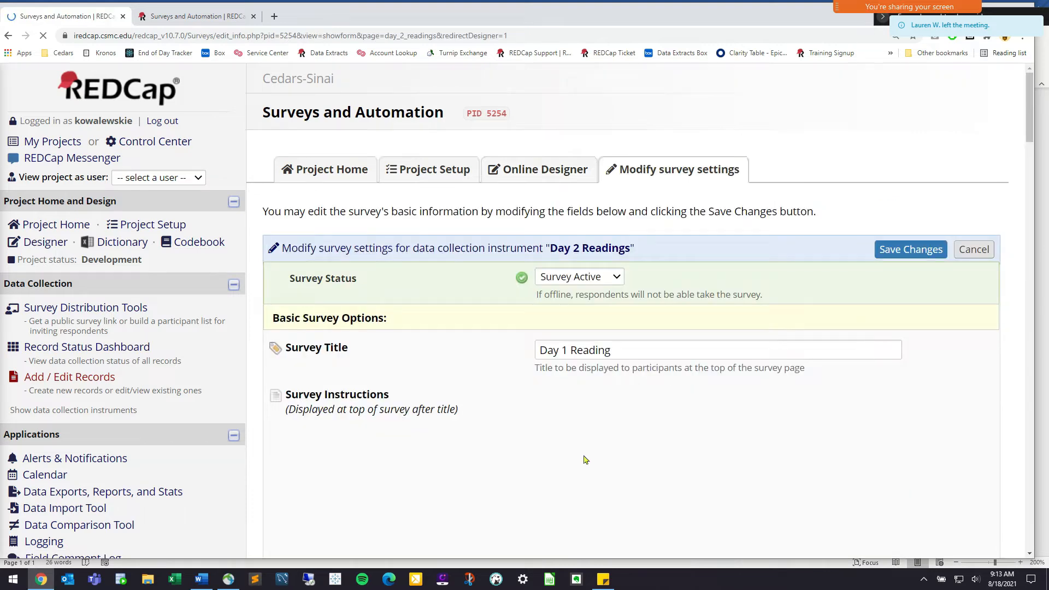
{"action": "scroll", "coordinate": [511, 449], "scroll_direction": "down", "scroll_amount": 7}
{"action": "scroll", "coordinate": [504, 431], "scroll_direction": "down", "scroll_amount": 10}
{"action": "left_click", "coordinate": [606, 268]}
{"action": "left_click", "coordinate": [588, 320]}
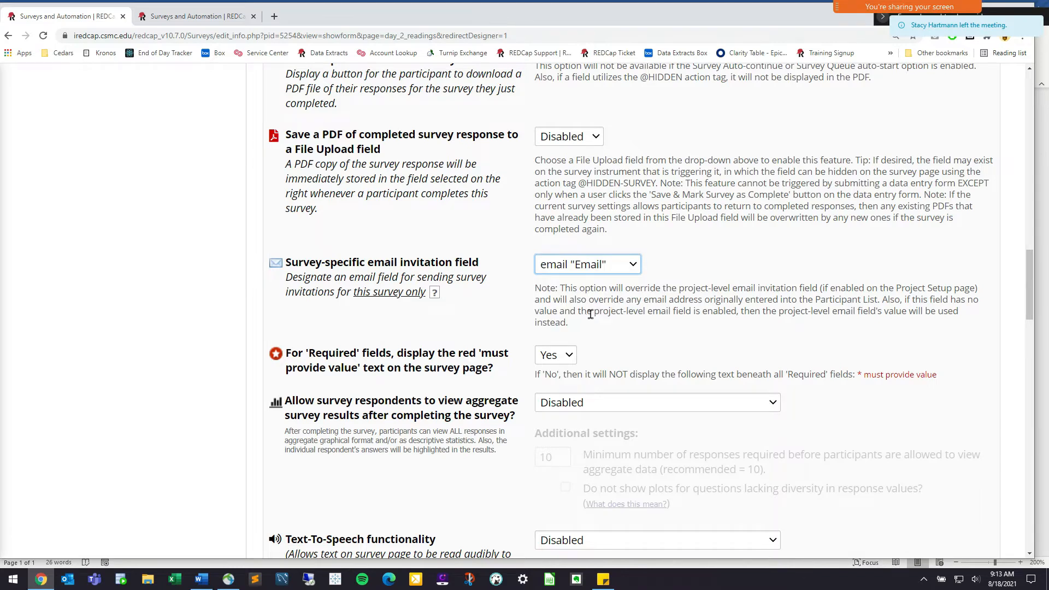
{"action": "scroll", "coordinate": [629, 311], "scroll_direction": "down", "scroll_amount": 15}
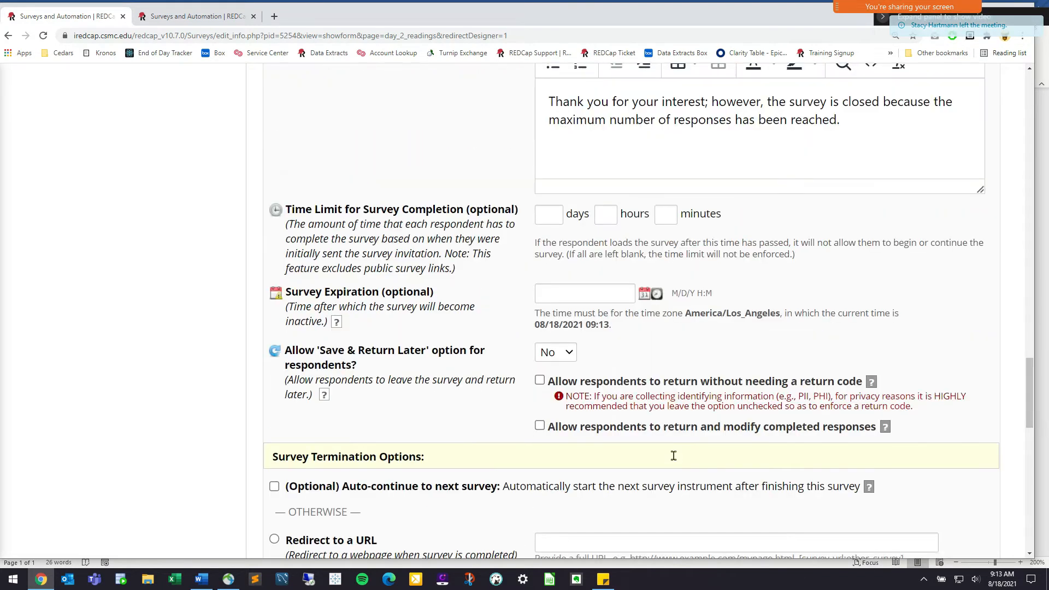
{"action": "left_click", "coordinate": [580, 367]}
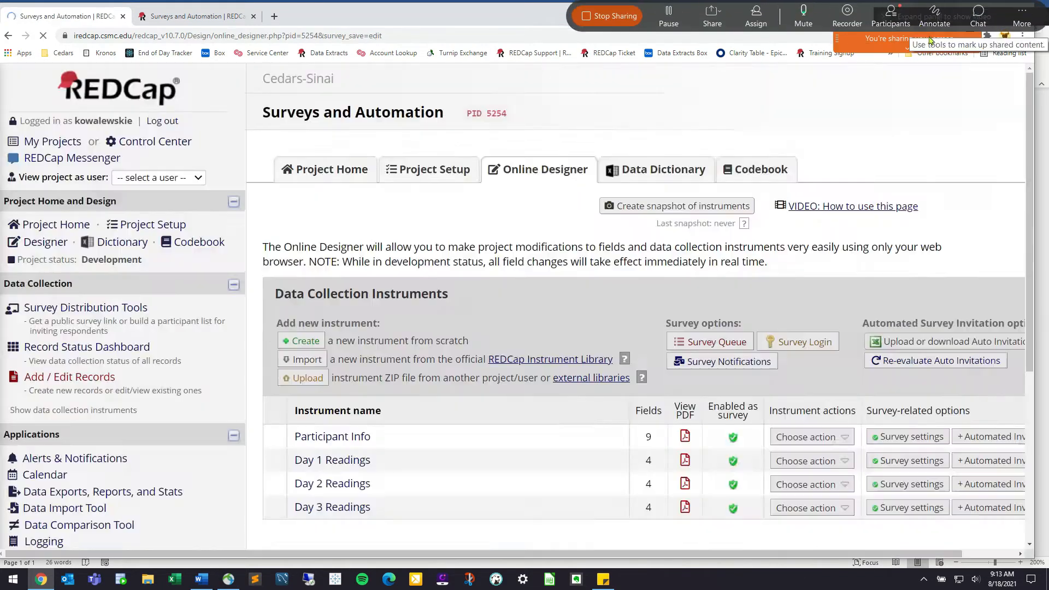
Set Email as the Day 3 Readings invitation field, save, then open Participant Info
{"action": "scroll", "coordinate": [901, 458], "scroll_direction": "down", "scroll_amount": 1}
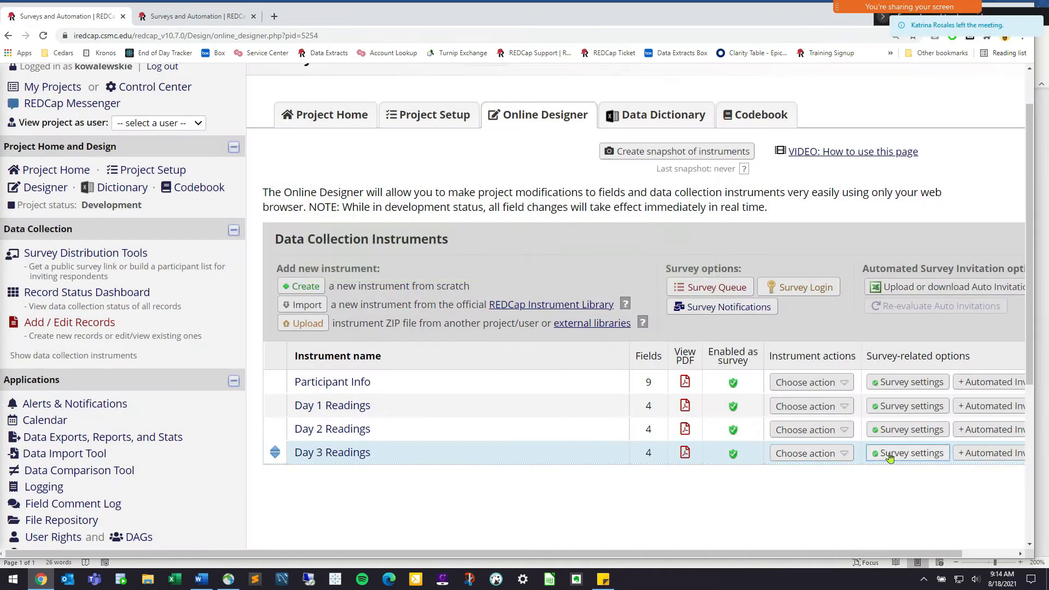
{"action": "left_click", "coordinate": [890, 454]}
{"action": "scroll", "coordinate": [709, 424], "scroll_direction": "down", "scroll_amount": 5}
{"action": "scroll", "coordinate": [709, 423], "scroll_direction": "down", "scroll_amount": 14}
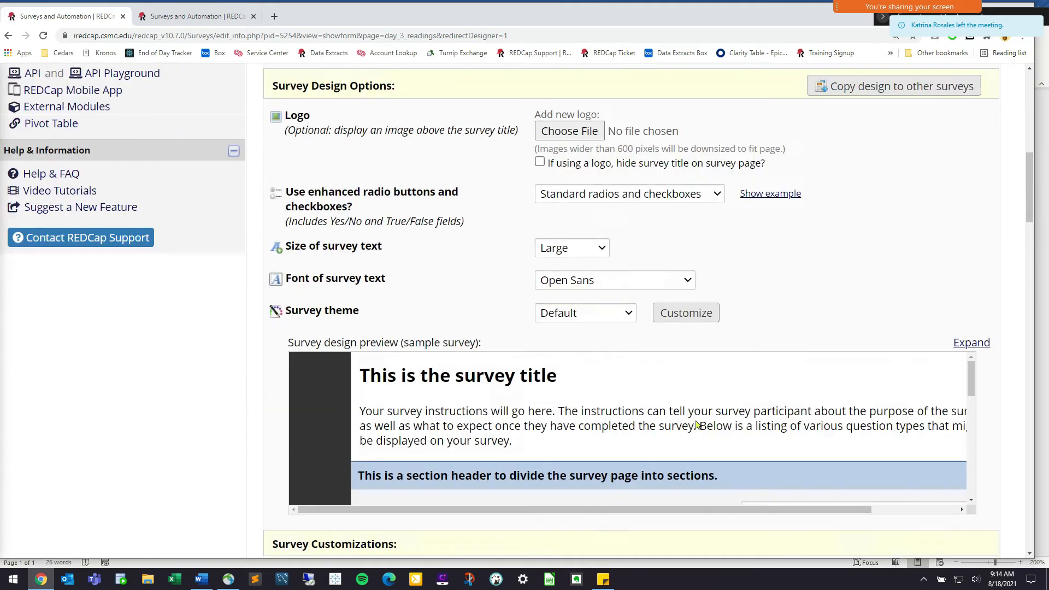
{"action": "left_click", "coordinate": [623, 483]}
{"action": "left_click", "coordinate": [616, 544]}
{"action": "scroll", "coordinate": [691, 476], "scroll_direction": "down", "scroll_amount": 10}
{"action": "scroll", "coordinate": [684, 463], "scroll_direction": "down", "scroll_amount": 15}
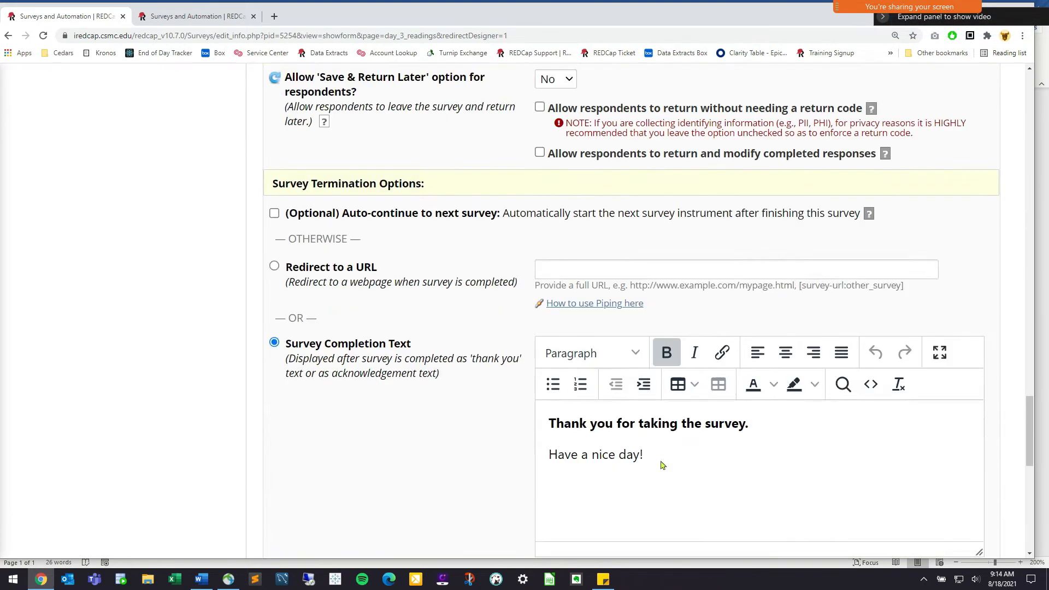
{"action": "left_click", "coordinate": [623, 326]}
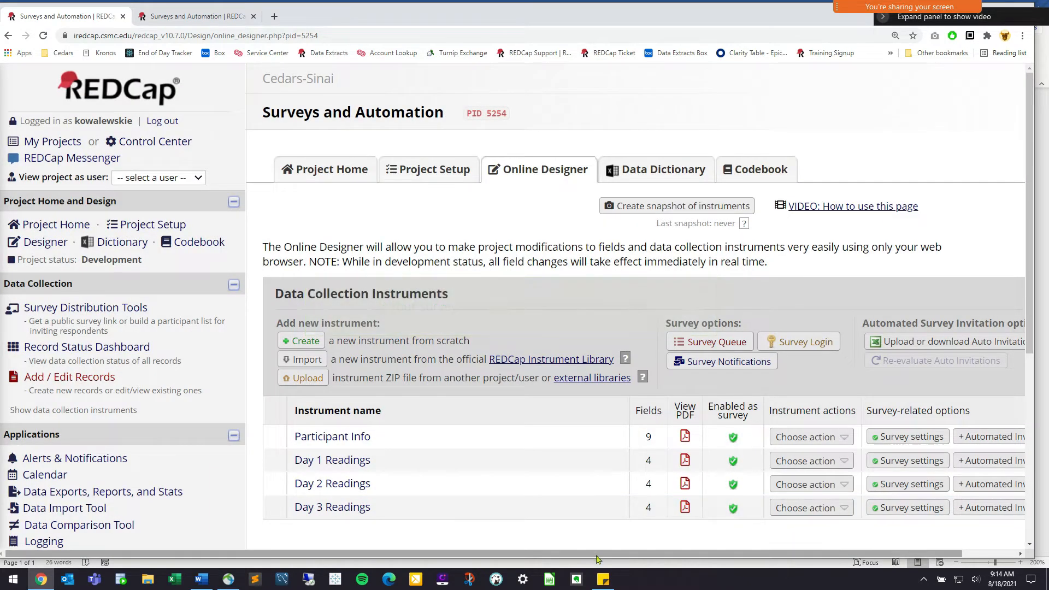
{"action": "left_click_drag", "start_coordinate": [601, 554], "coordinate": [671, 557]}
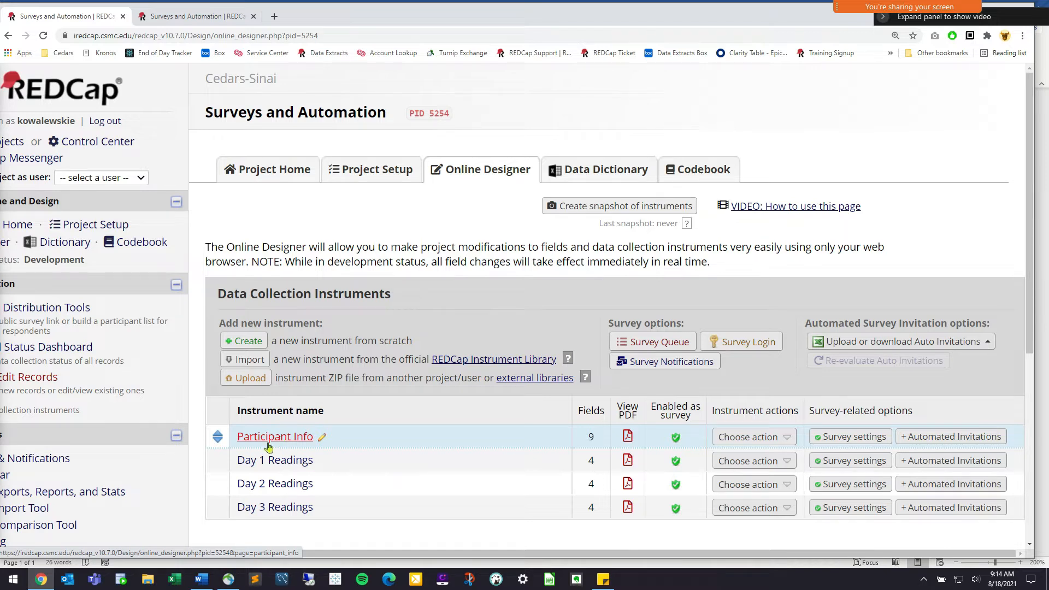
{"action": "left_click", "coordinate": [301, 437]}
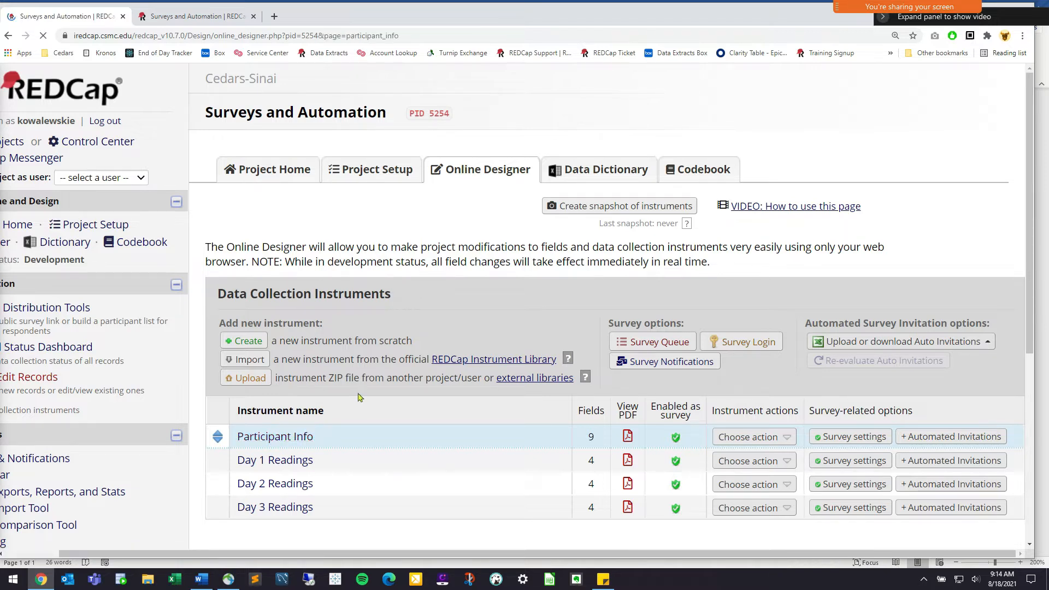
{"action": "scroll", "coordinate": [415, 394], "scroll_direction": "down", "scroll_amount": 6}
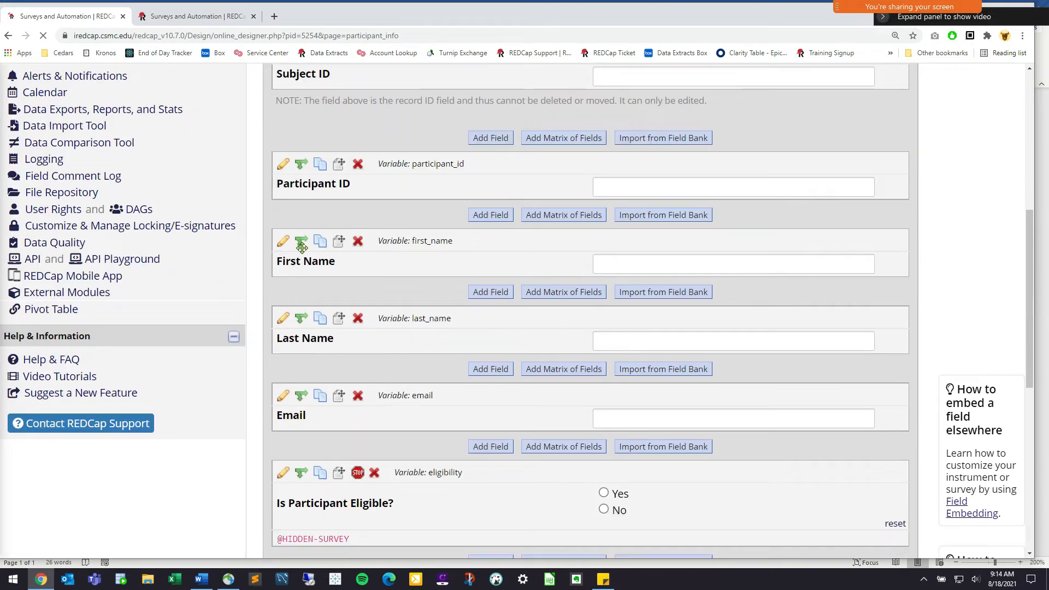
{"action": "scroll", "coordinate": [402, 423], "scroll_direction": "down", "scroll_amount": 3}
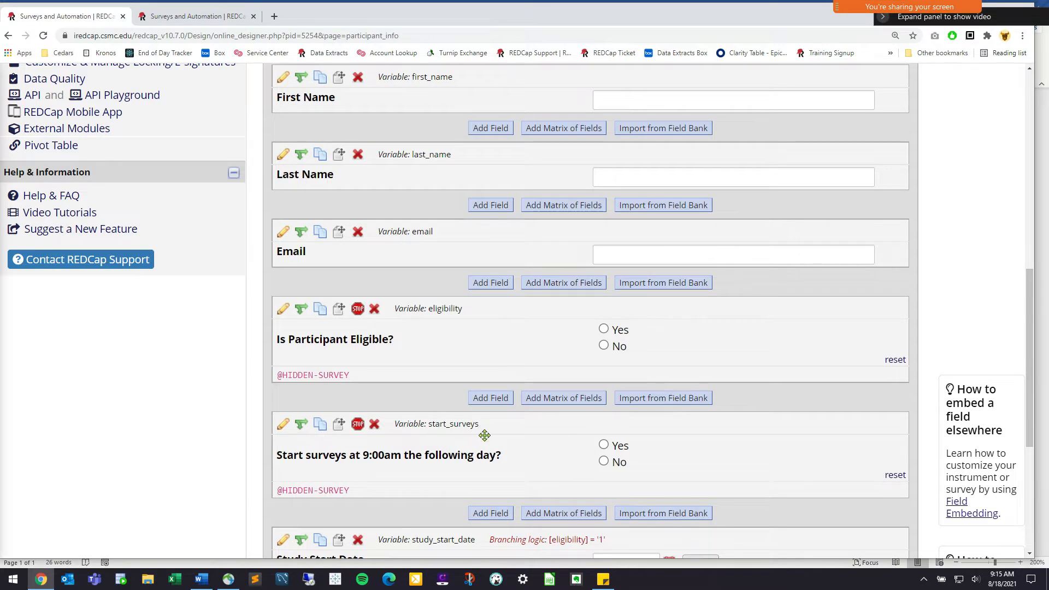
{"action": "scroll", "coordinate": [487, 438], "scroll_direction": "down", "scroll_amount": 1}
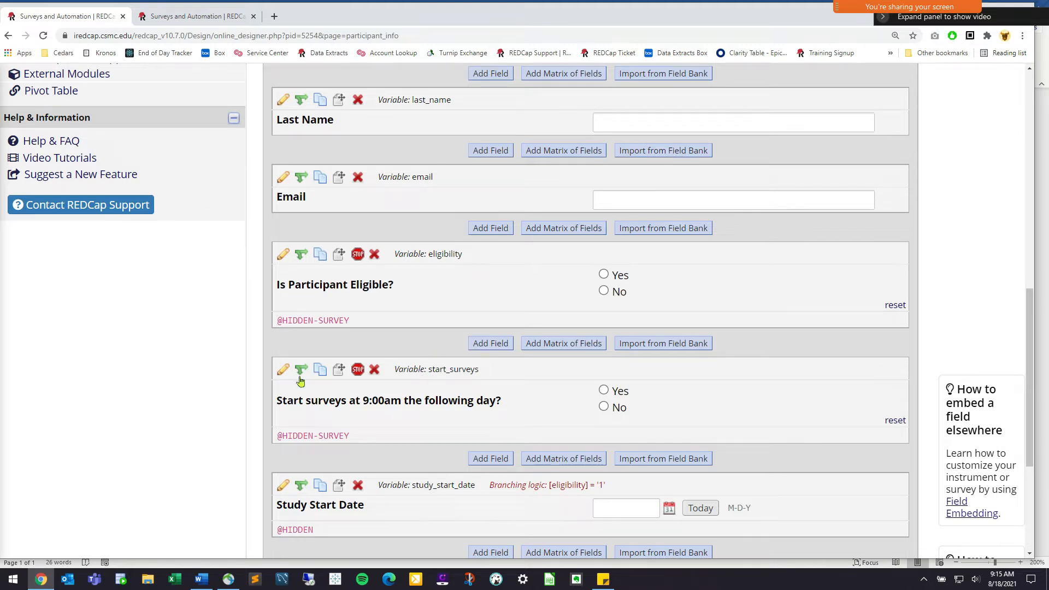
{"action": "left_click", "coordinate": [283, 370]}
{"action": "left_click_drag", "start_coordinate": [248, 270], "coordinate": [140, 271]}
{"action": "left_click", "coordinate": [676, 230]}
{"action": "double_click", "coordinate": [676, 230]}
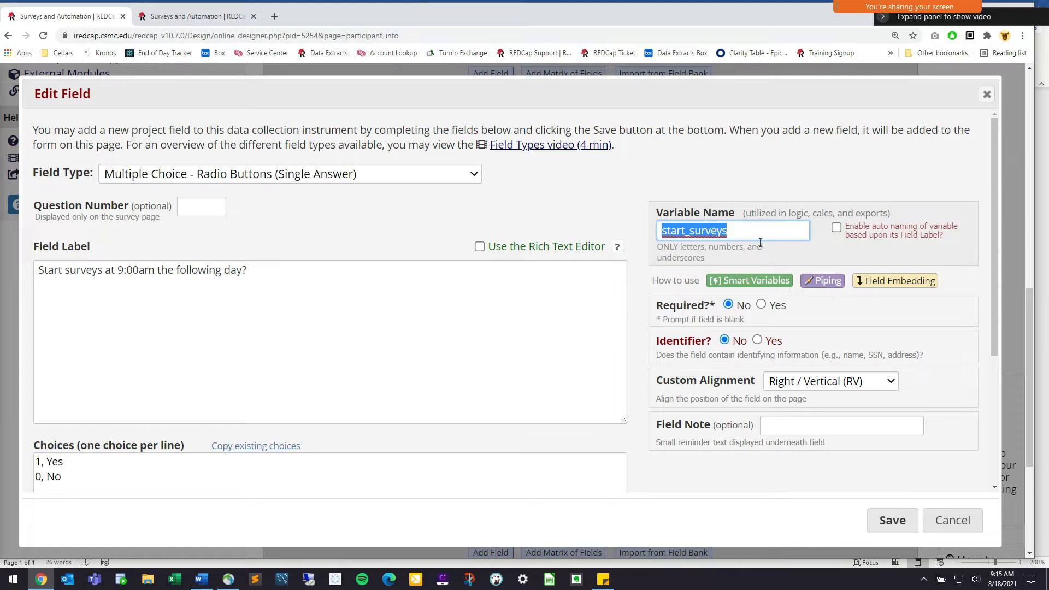
{"action": "left_click", "coordinate": [760, 240]}
{"action": "double_click", "coordinate": [721, 231]}
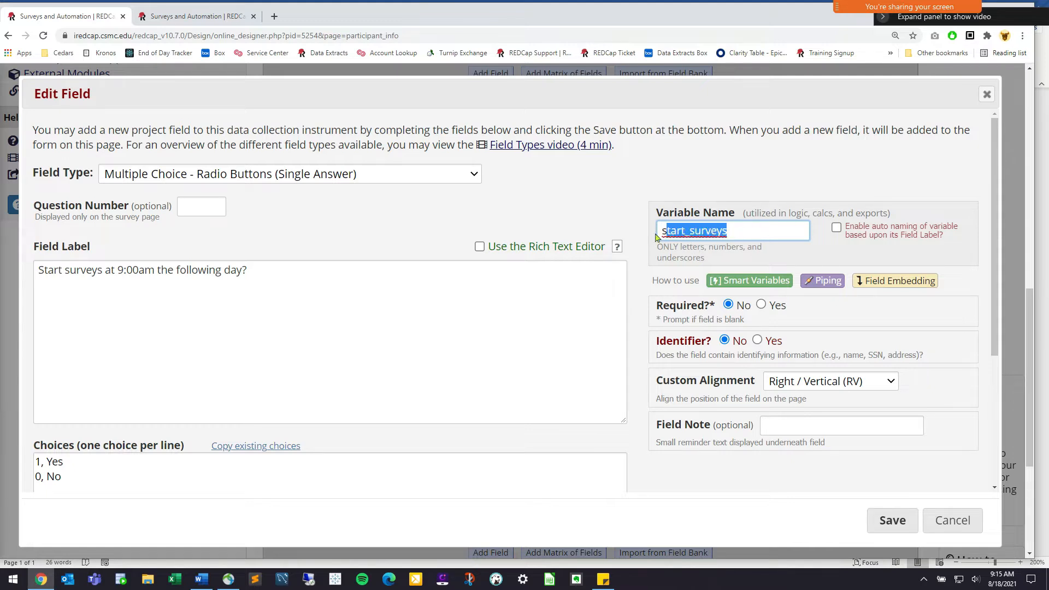
{"action": "right_click", "coordinate": [694, 225]}
{"action": "left_click", "coordinate": [714, 303]}
{"action": "left_click", "coordinate": [736, 234]}
{"action": "double_click", "coordinate": [694, 230]}
{"action": "left_click_drag", "start_coordinate": [68, 465], "coordinate": [34, 462]}
{"action": "left_click", "coordinate": [47, 463]}
{"action": "left_click_drag", "start_coordinate": [33, 462], "coordinate": [64, 464]}
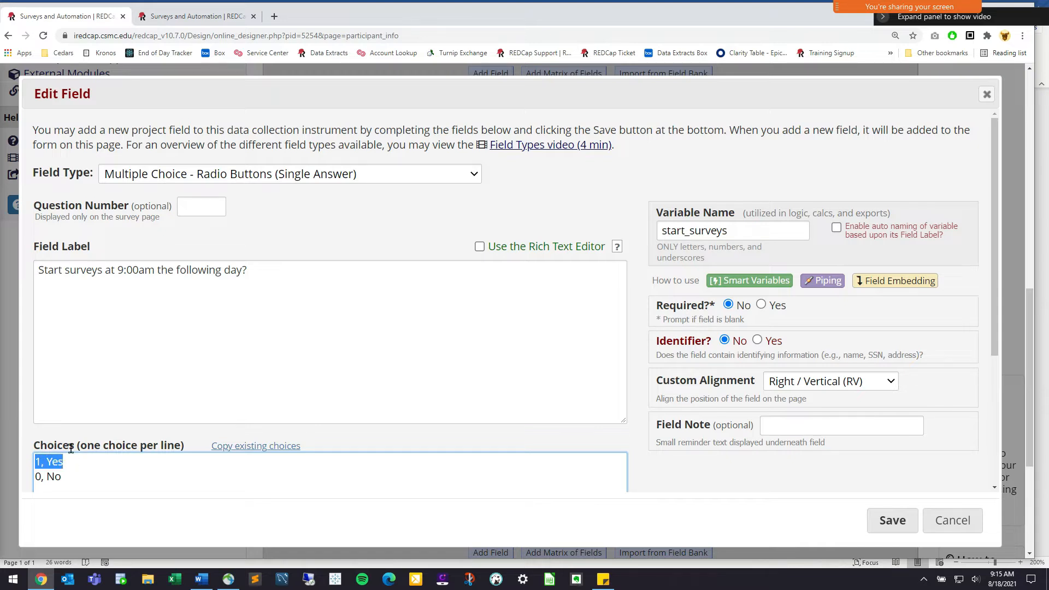
{"action": "left_click_drag", "start_coordinate": [743, 233], "coordinate": [60, 470]}
{"action": "left_click", "coordinate": [67, 466]}
{"action": "key", "text": "shift+Home"}
{"action": "double_click", "coordinate": [679, 230]}
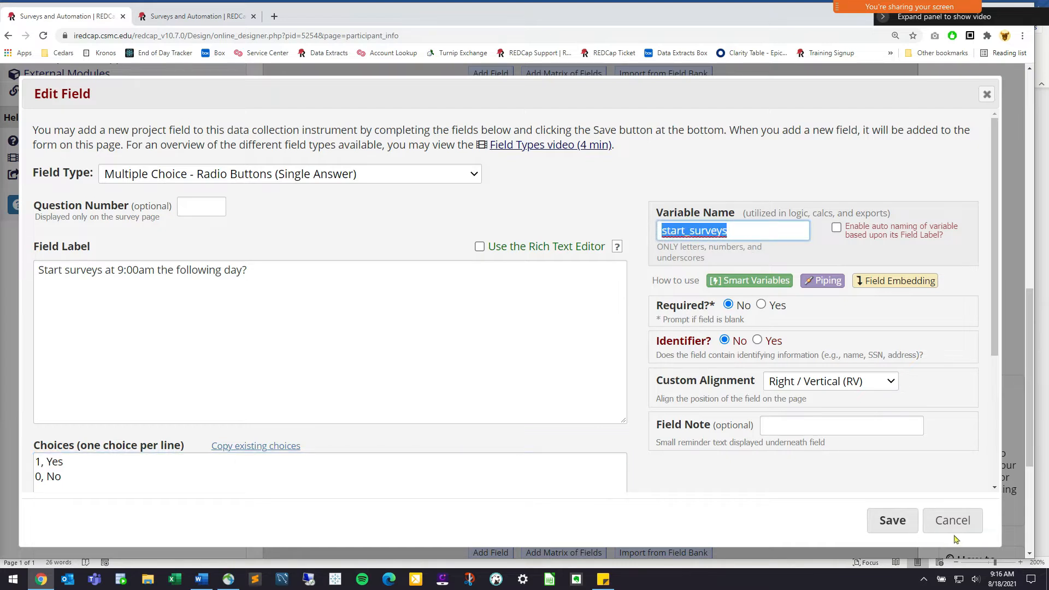
{"action": "left_click_drag", "start_coordinate": [63, 464], "coordinate": [23, 465]}
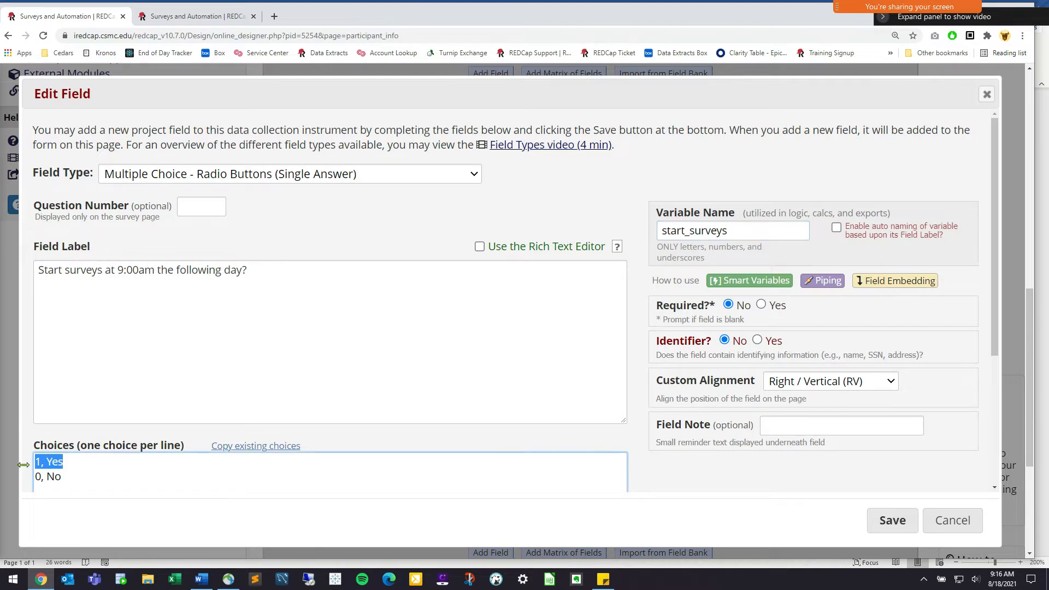
{"action": "left_click", "coordinate": [952, 521]}
{"action": "scroll", "coordinate": [363, 265], "scroll_direction": "up", "scroll_amount": 5}
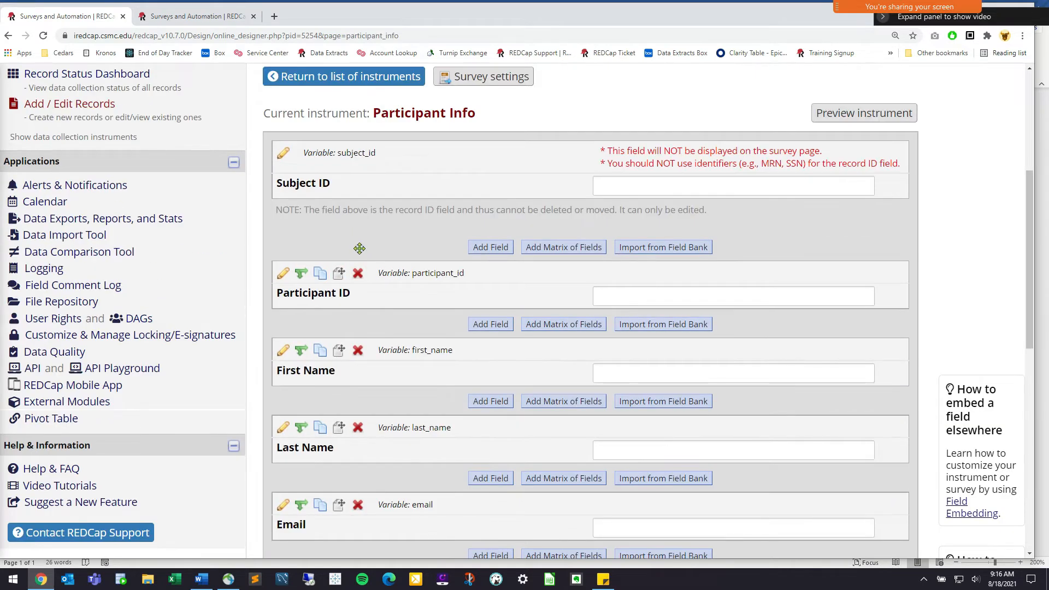
{"action": "scroll", "coordinate": [363, 134], "scroll_direction": "up", "scroll_amount": 1}
{"action": "left_click", "coordinate": [365, 134]}
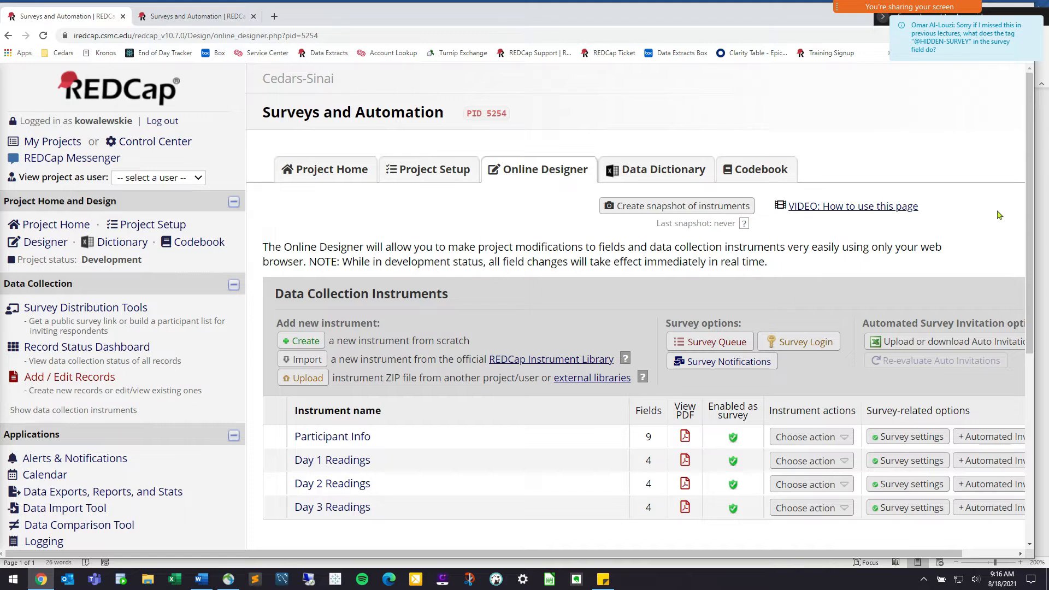
{"action": "scroll", "coordinate": [875, 382], "scroll_direction": "down", "scroll_amount": 1}
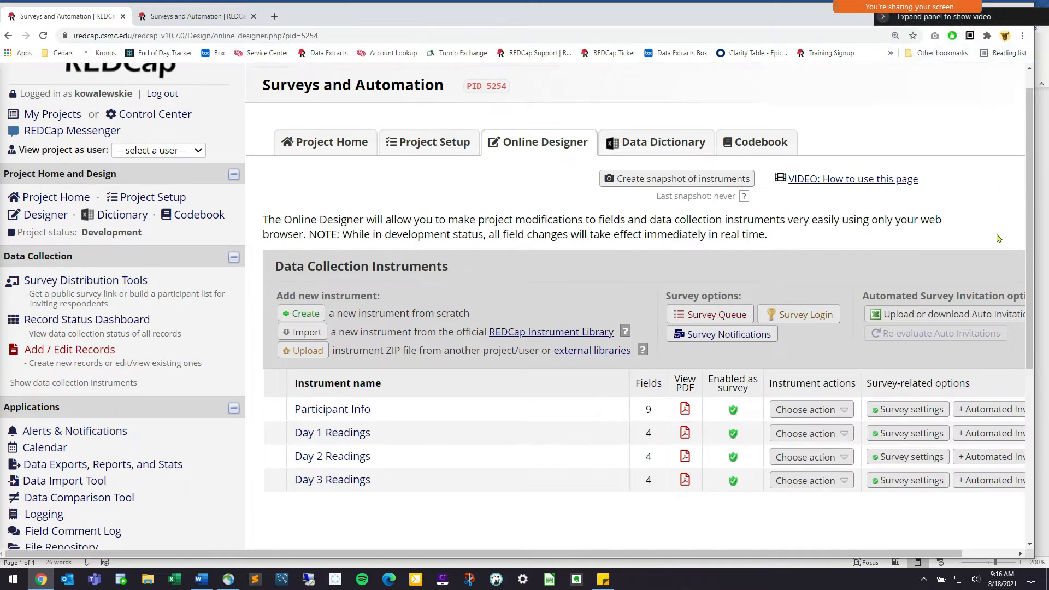
{"action": "left_click_drag", "start_coordinate": [750, 554], "coordinate": [806, 553]}
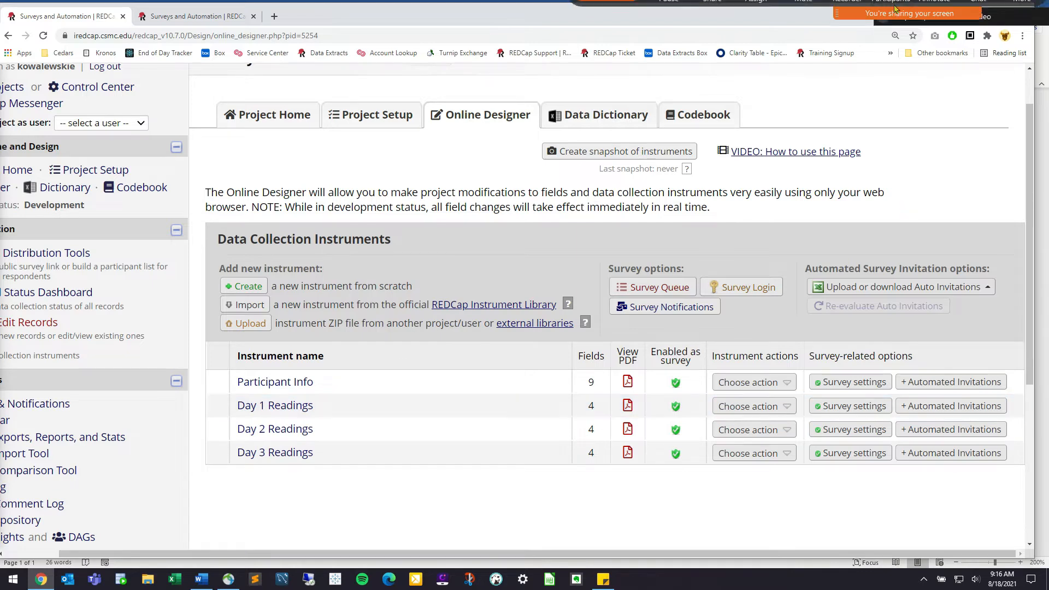
{"action": "left_click", "coordinate": [979, 21]}
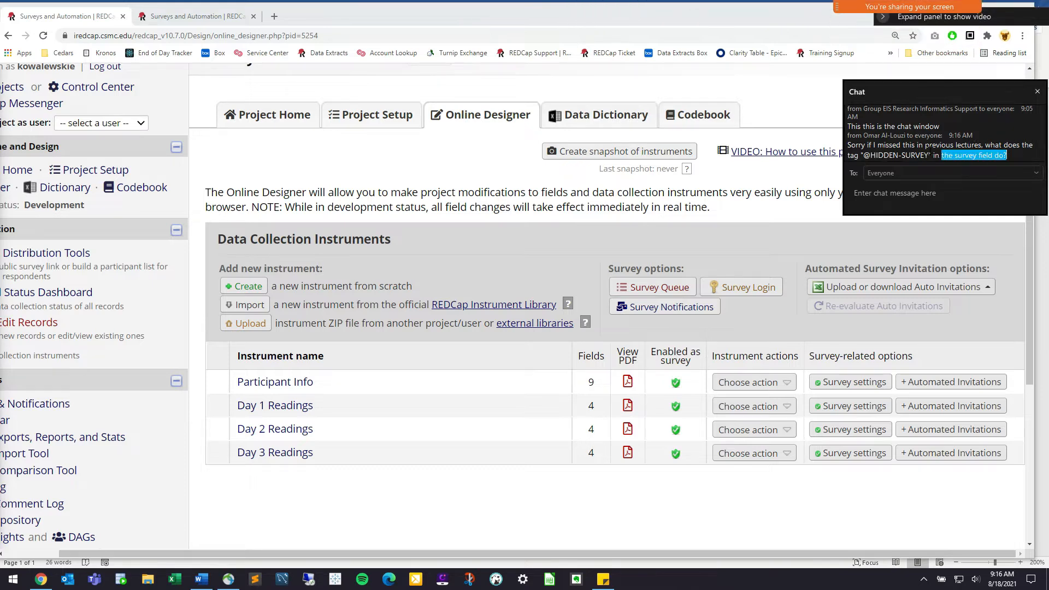
{"action": "left_click", "coordinate": [1038, 94]}
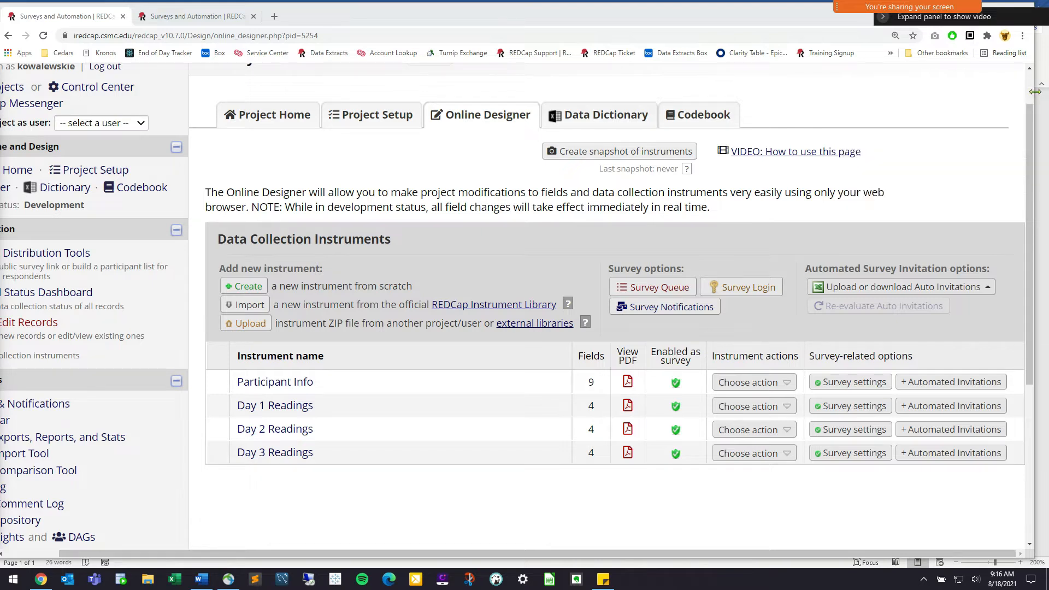
{"action": "left_click", "coordinate": [317, 383]}
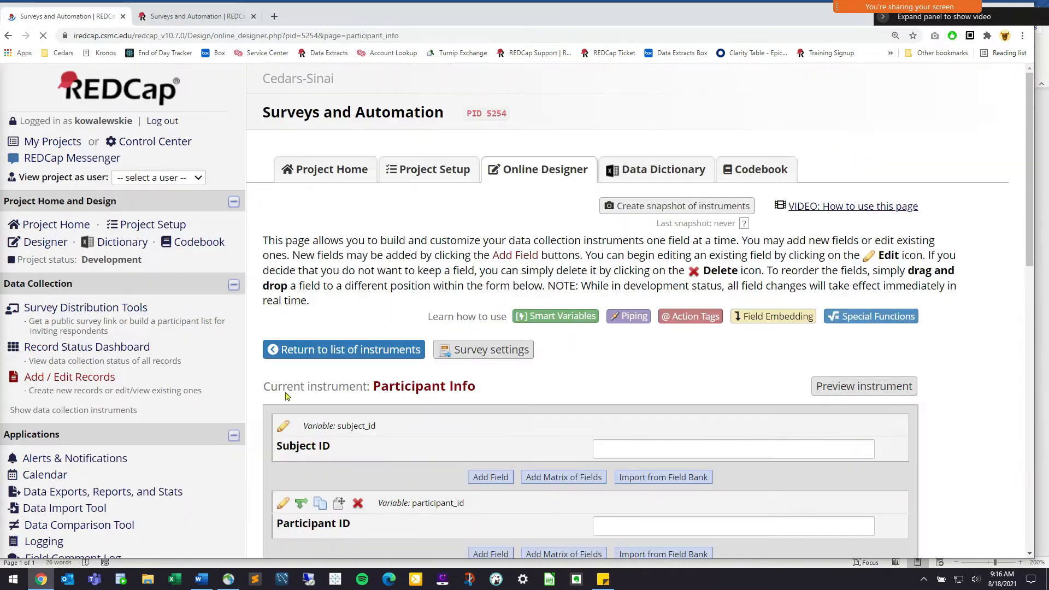
{"action": "scroll", "coordinate": [345, 370], "scroll_direction": "down", "scroll_amount": 10}
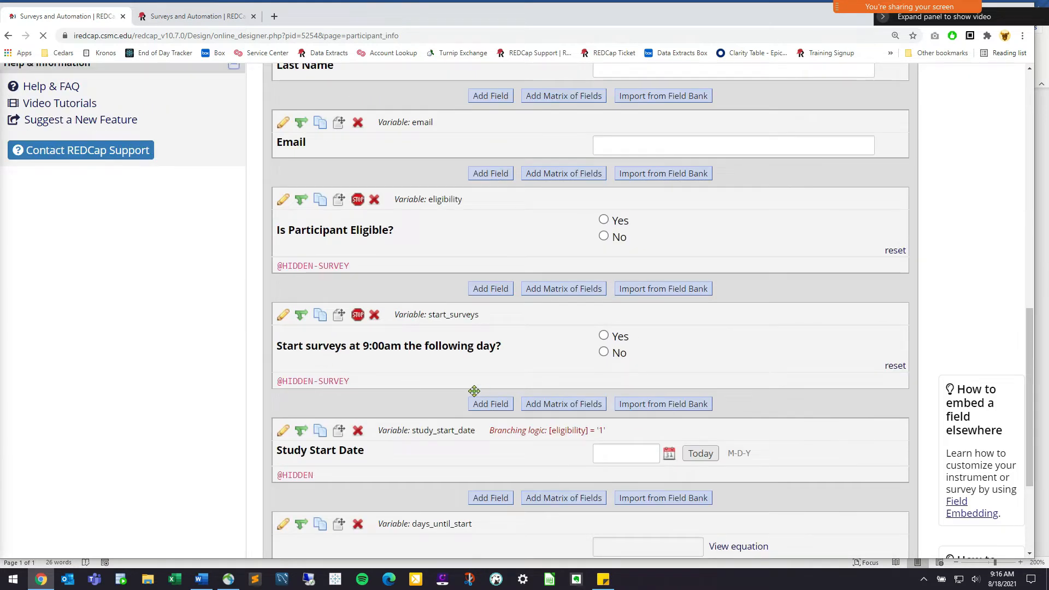
{"action": "scroll", "coordinate": [383, 426], "scroll_direction": "up", "scroll_amount": 2}
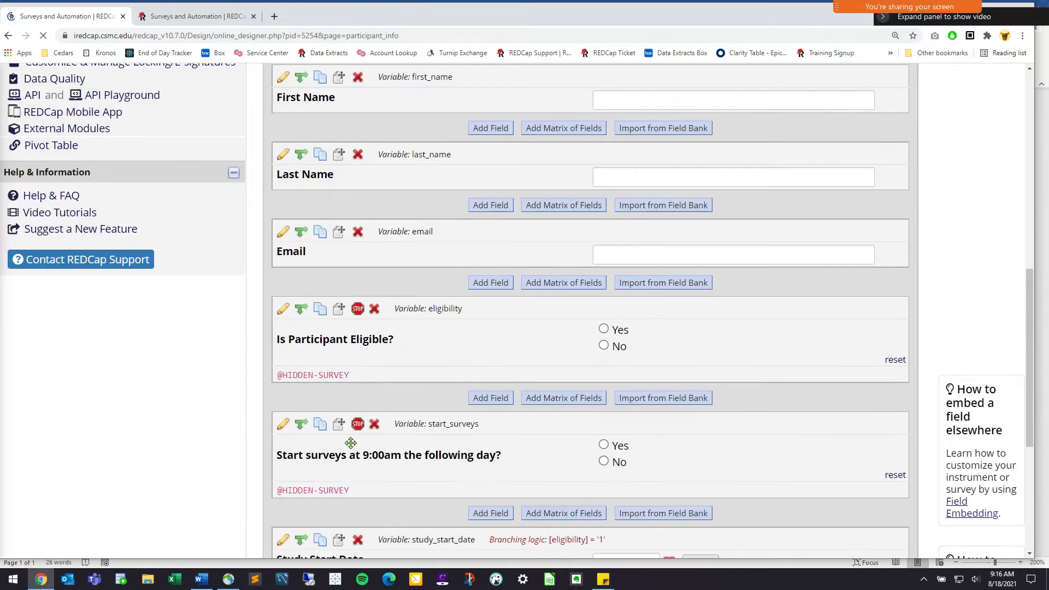
{"action": "scroll", "coordinate": [336, 474], "scroll_direction": "up", "scroll_amount": 1}
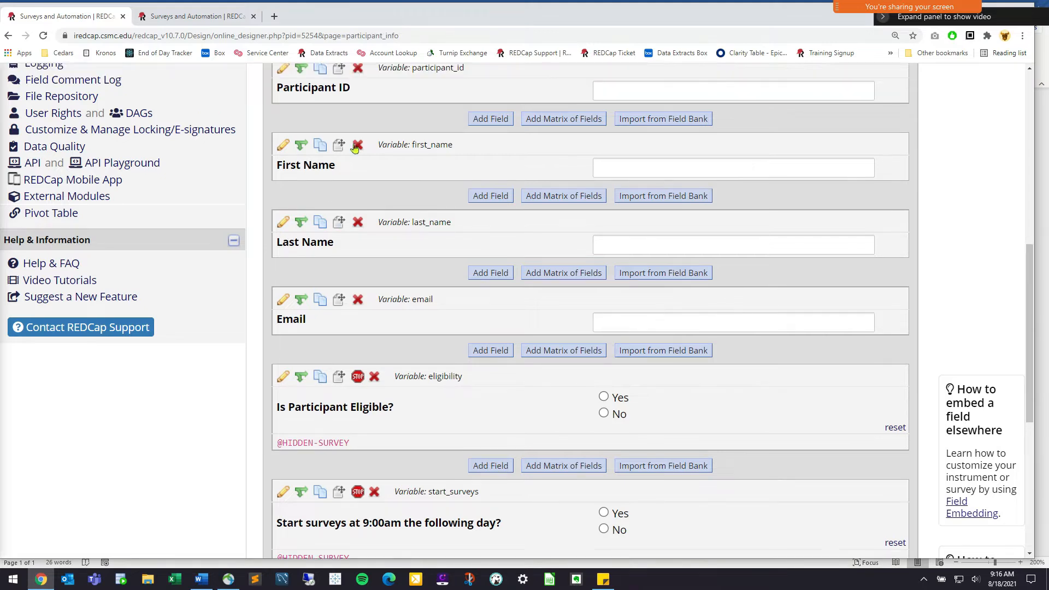
{"action": "scroll", "coordinate": [336, 195], "scroll_direction": "up", "scroll_amount": 1}
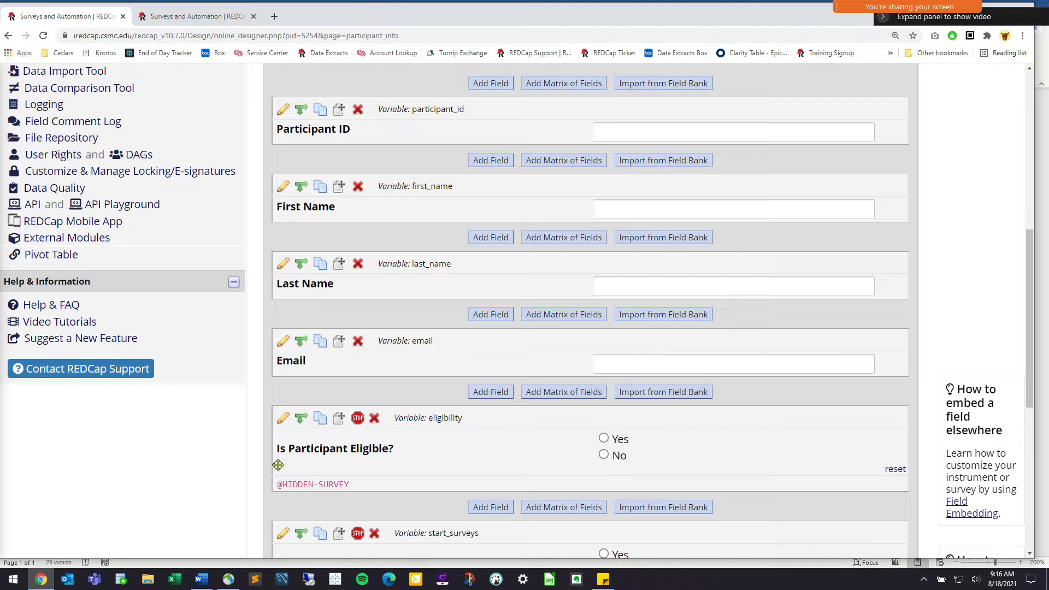
{"action": "scroll", "coordinate": [320, 432], "scroll_direction": "down", "scroll_amount": 1}
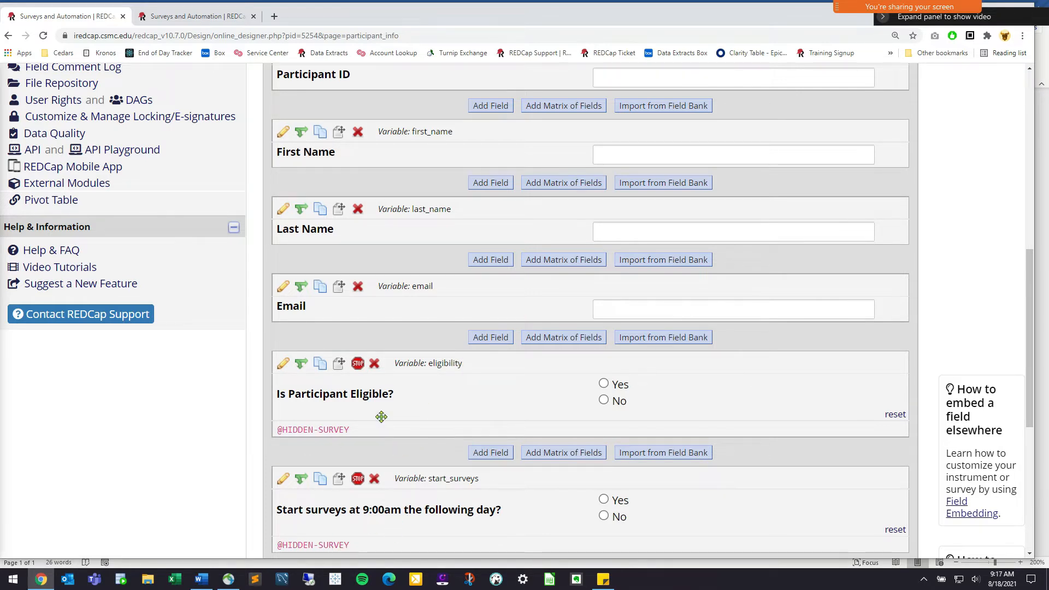
{"action": "scroll", "coordinate": [281, 120], "scroll_direction": "up", "scroll_amount": 1}
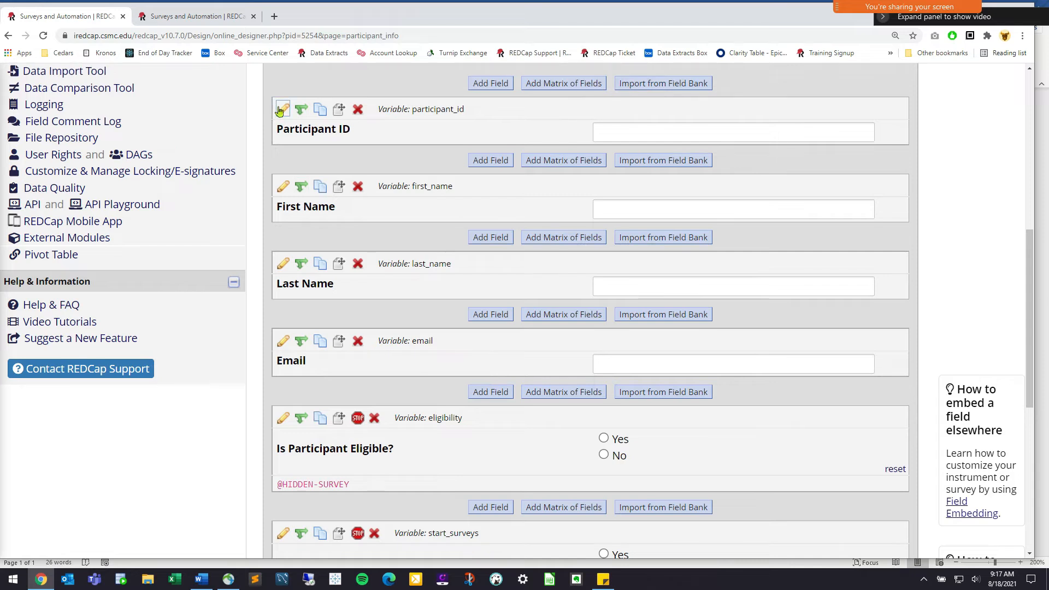
{"action": "left_click", "coordinate": [485, 316]}
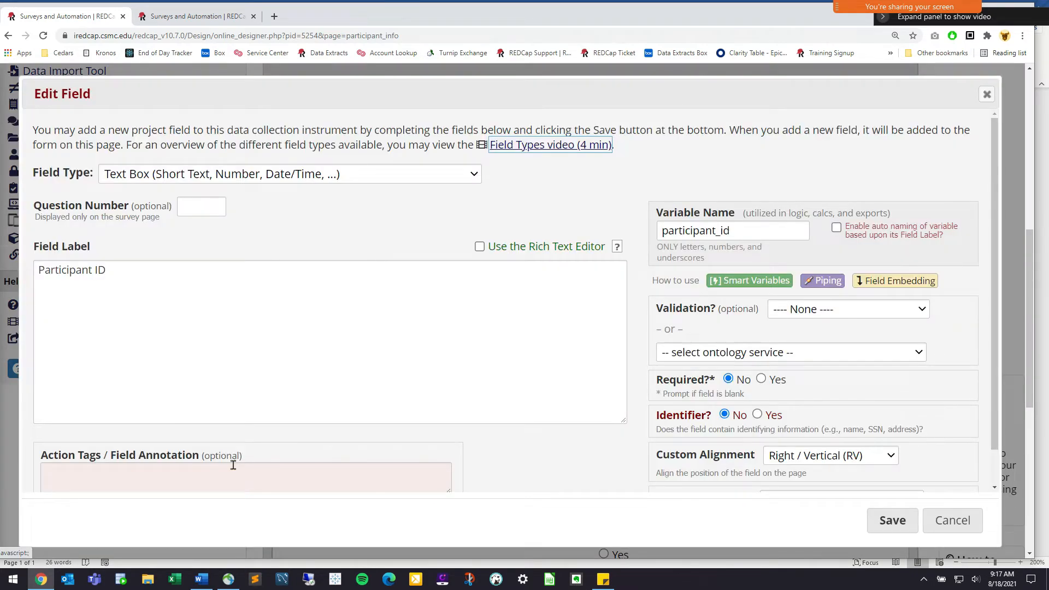
{"action": "left_click", "coordinate": [276, 474]}
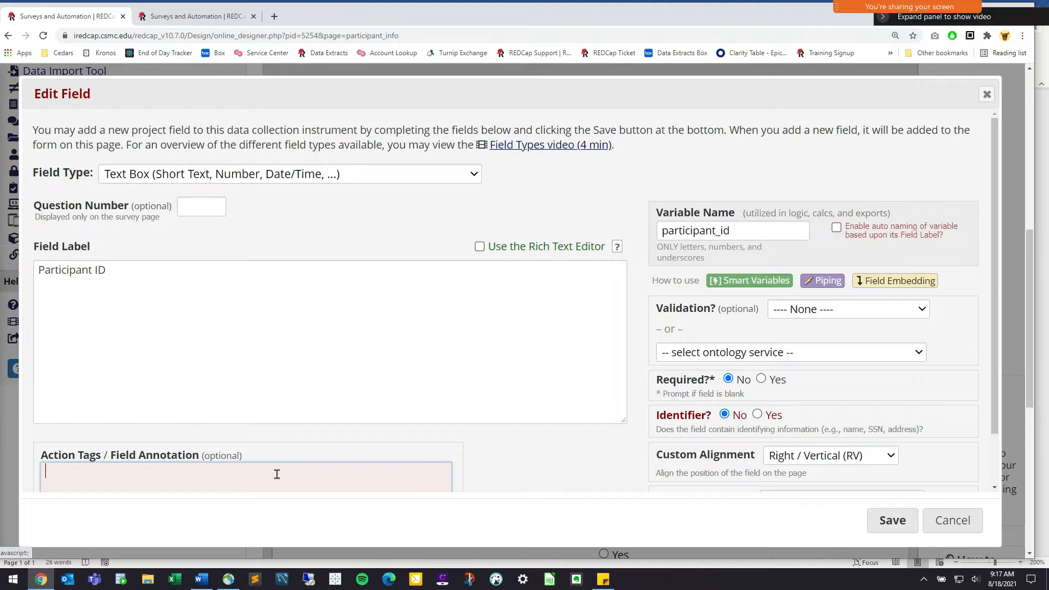
{"action": "type", "text": "@HIDDEN-S"}
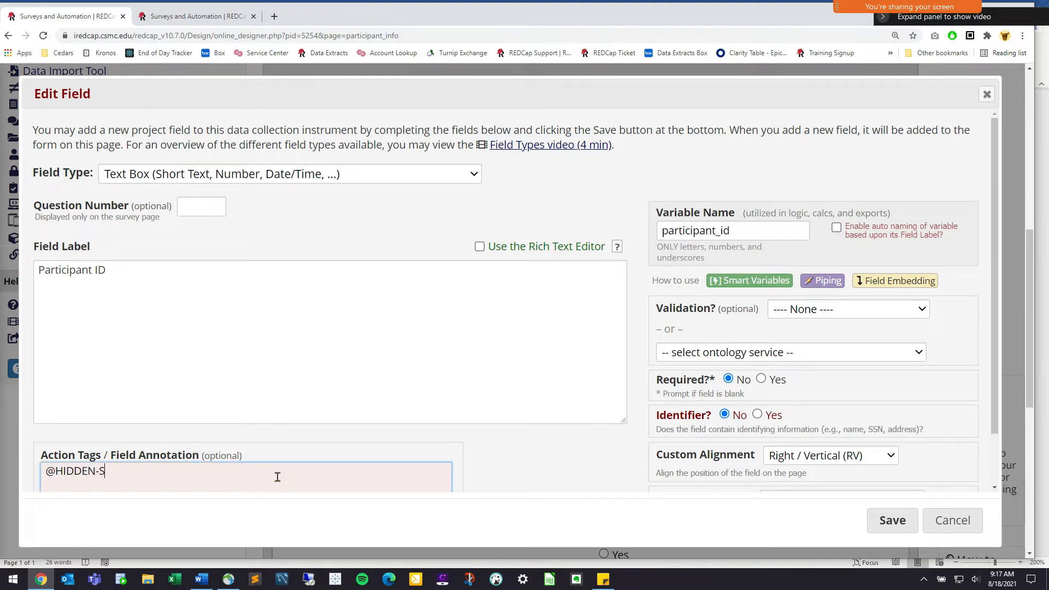
{"action": "type", "text": "URVEY"}
{"action": "left_click", "coordinate": [893, 519]}
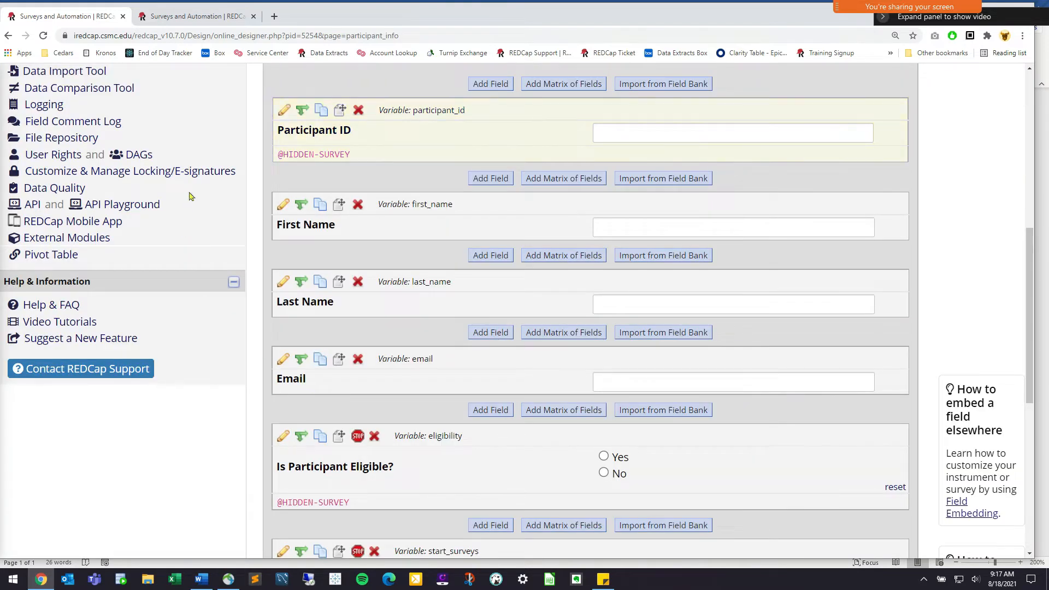
{"action": "scroll", "coordinate": [257, 236], "scroll_direction": "up", "scroll_amount": 1}
{"action": "scroll", "coordinate": [318, 243], "scroll_direction": "up", "scroll_amount": 4}
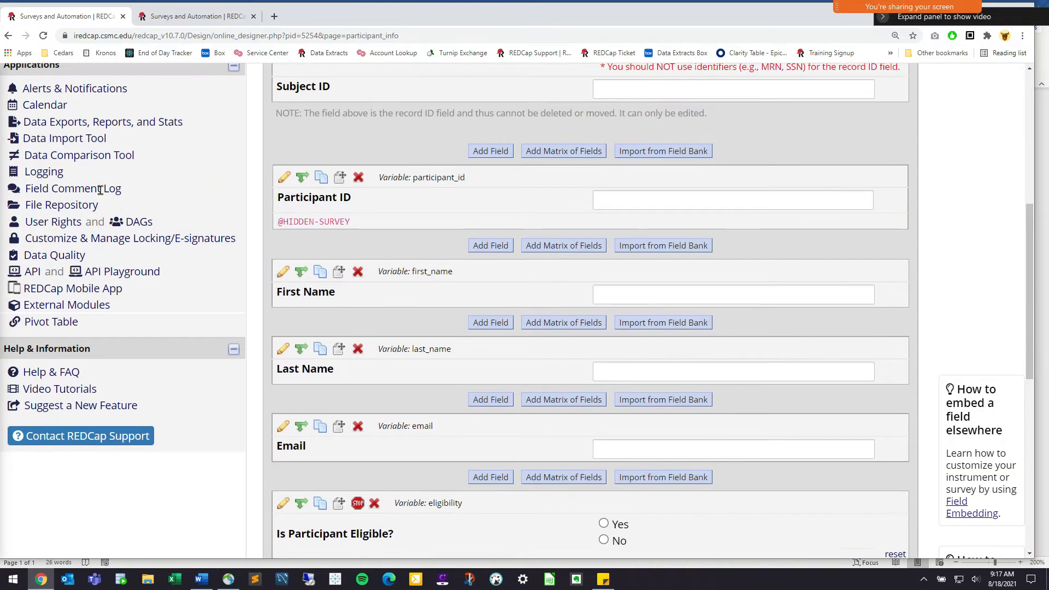
Copy the Participant Info public survey URL from Survey Distribution Tools into a new tab
{"action": "left_click", "coordinate": [93, 145]}
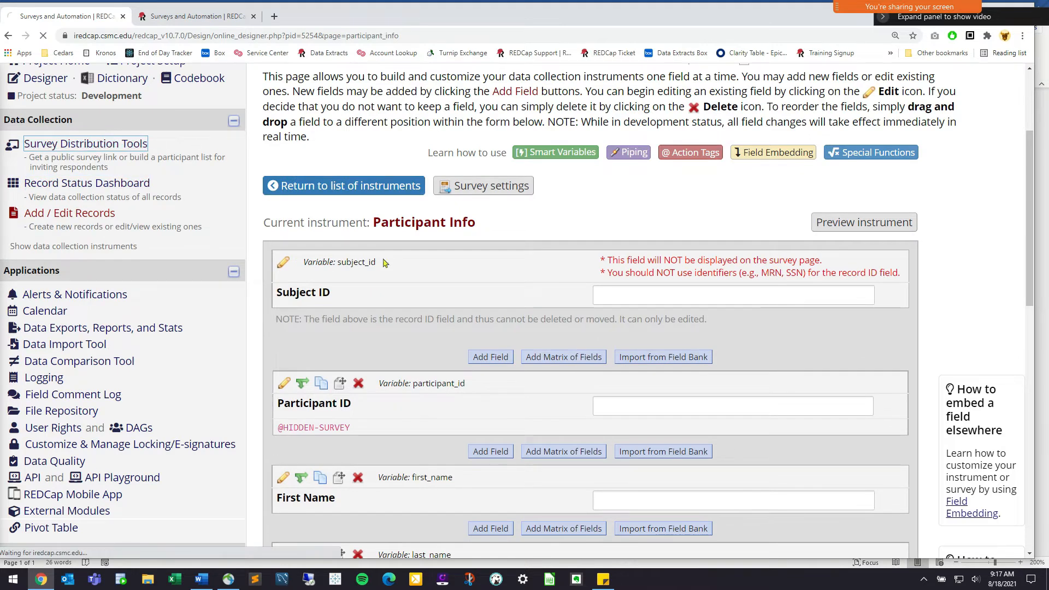
{"action": "left_click_drag", "start_coordinate": [164, 305], "coordinate": [22, 310]}
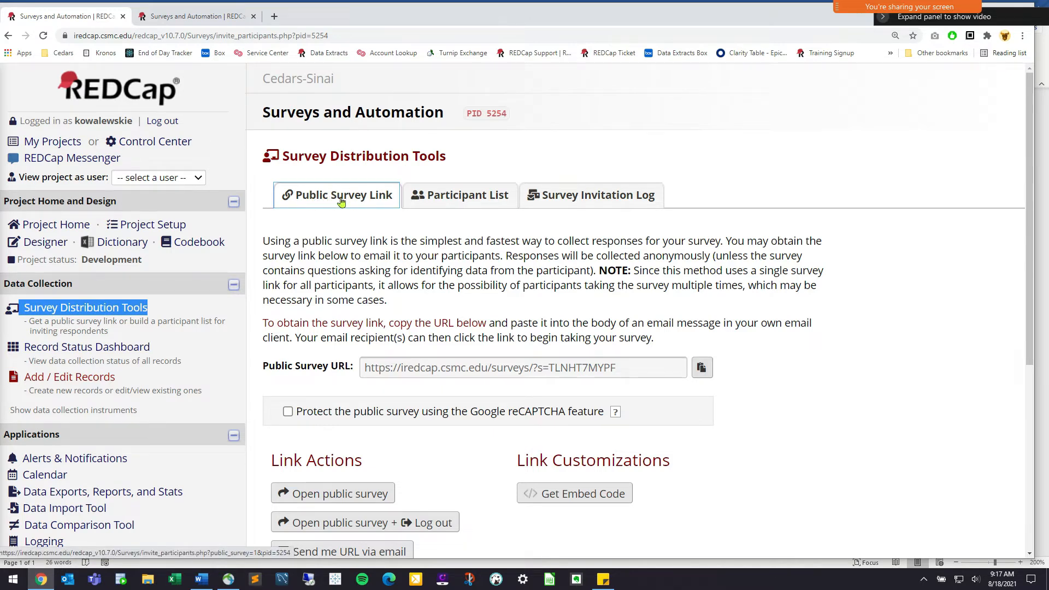
{"action": "left_click_drag", "start_coordinate": [630, 368], "coordinate": [366, 360]}
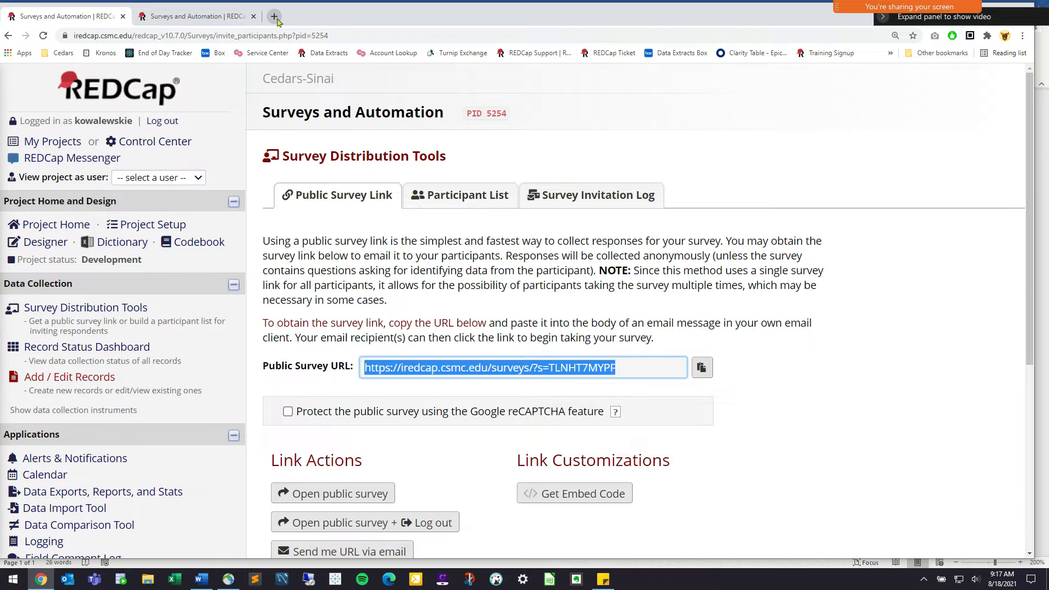
{"action": "scroll", "coordinate": [458, 372], "scroll_direction": "down", "scroll_amount": 2}
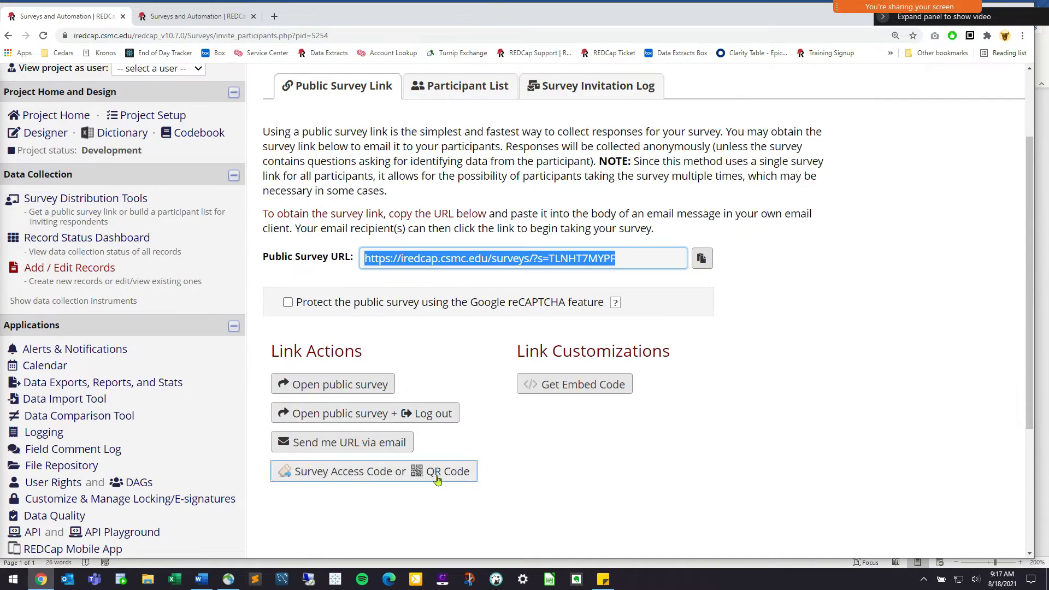
{"action": "left_click", "coordinate": [461, 471]}
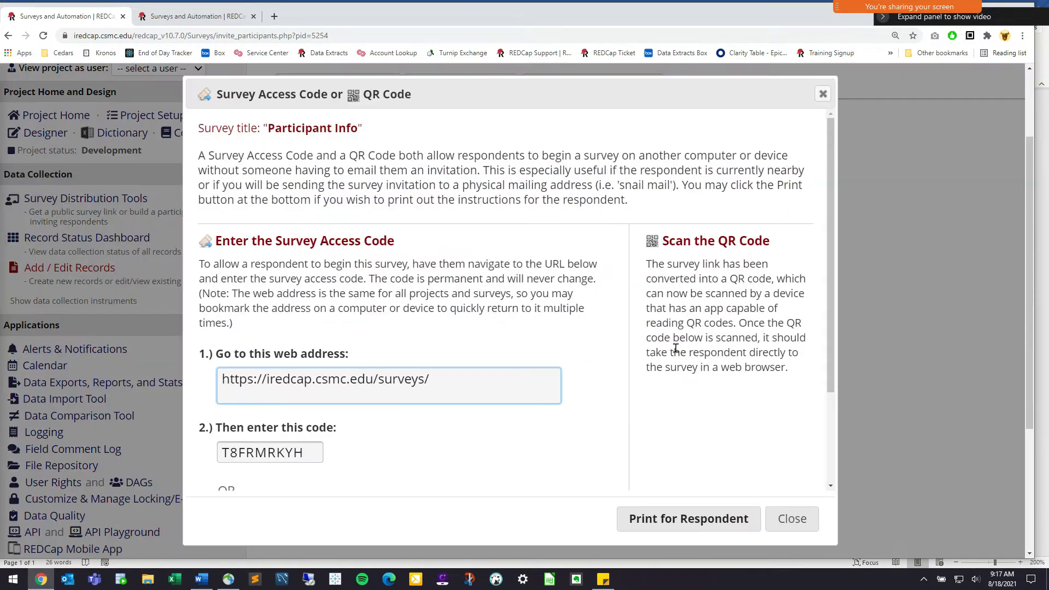
{"action": "scroll", "coordinate": [678, 424], "scroll_direction": "down", "scroll_amount": 1}
{"action": "left_click", "coordinate": [792, 518]}
{"action": "left_click_drag", "start_coordinate": [627, 256], "coordinate": [356, 262]}
{"action": "key", "text": "ctrl+c"}
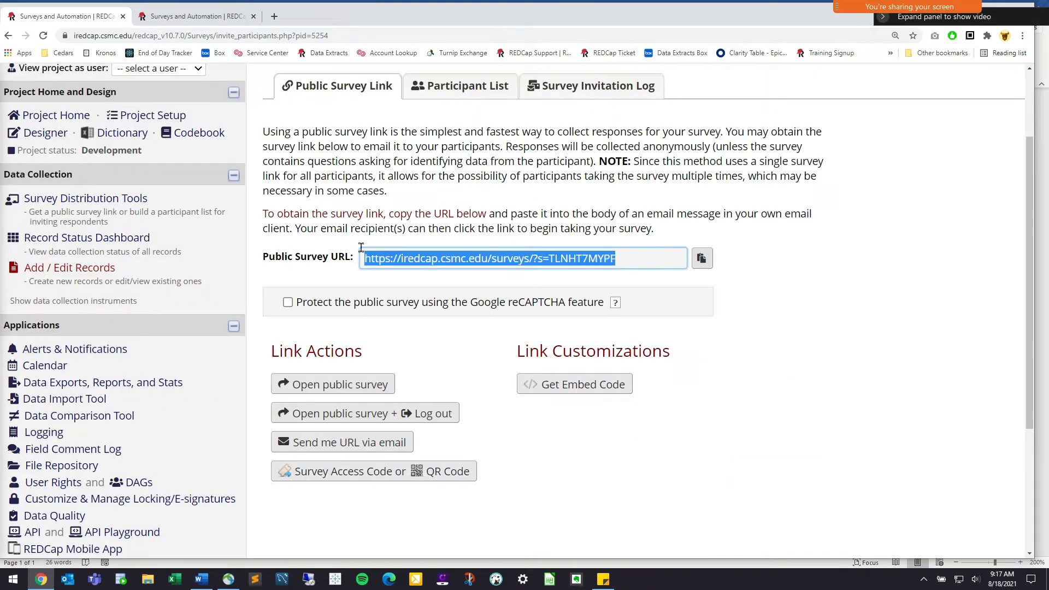
{"action": "left_click", "coordinate": [274, 16]}
{"action": "key", "text": "ctrl+v"}
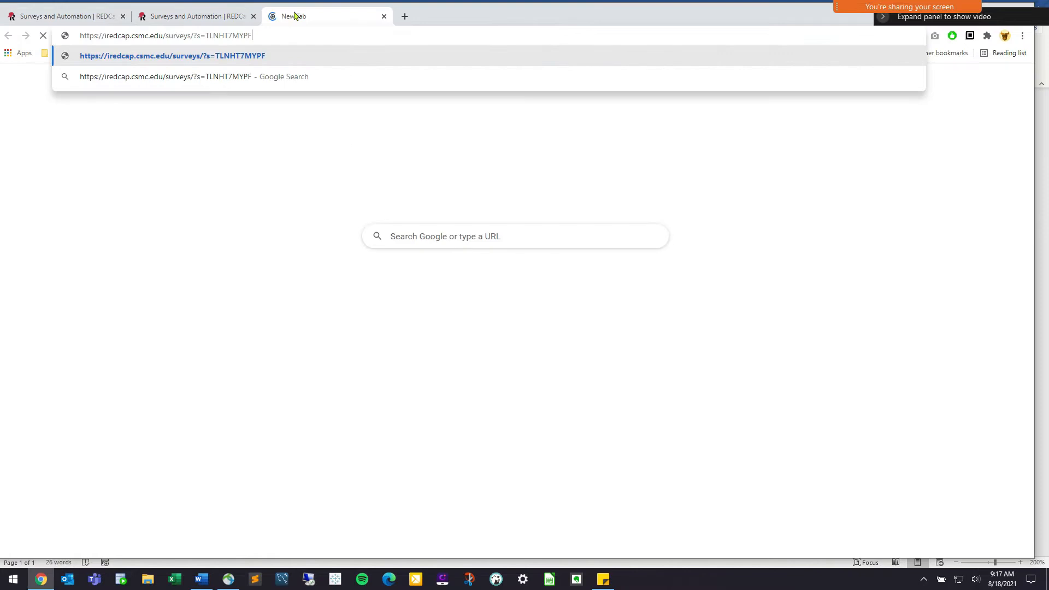
Submit a test survey response with first name Test, last name Patient and an email address
{"action": "key", "text": "Return"}
{"action": "left_click", "coordinate": [652, 223]}
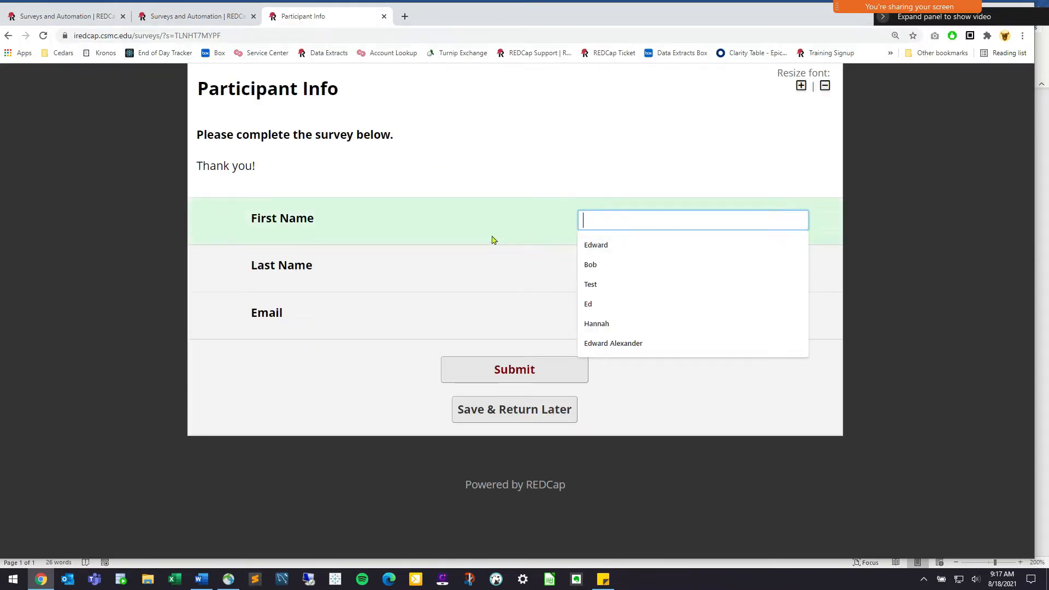
{"action": "type", "text": "Test"}
{"action": "key", "text": "Tab"}
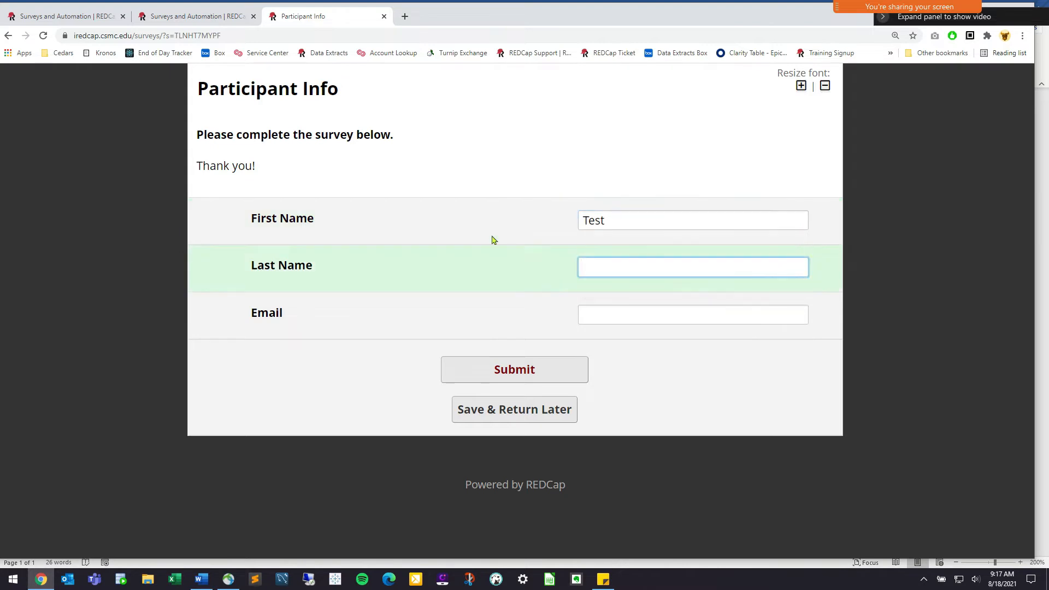
{"action": "type", "text": "Patient"}
{"action": "key", "text": "Tab"}
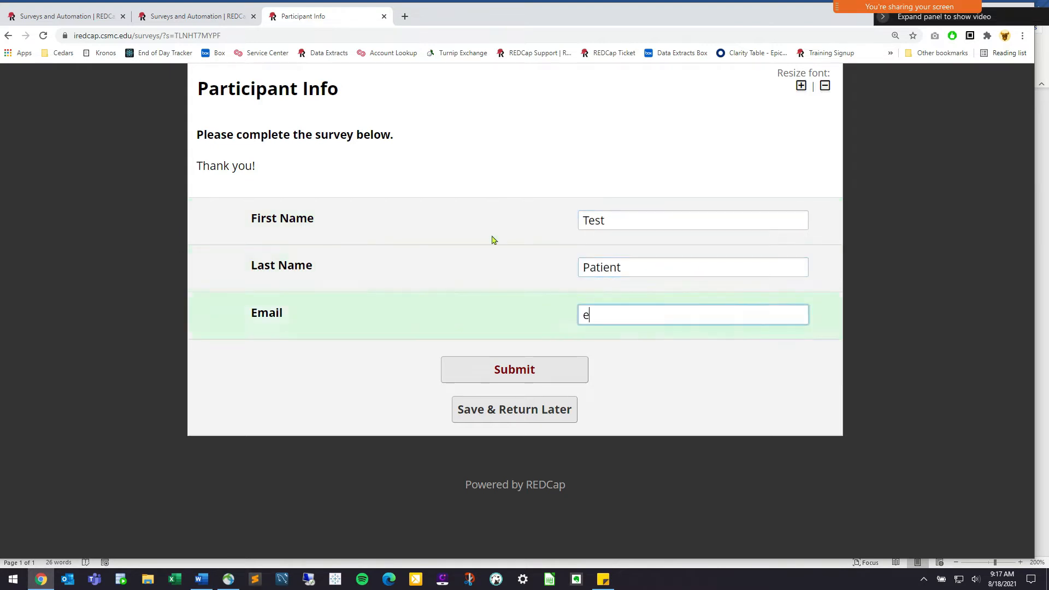
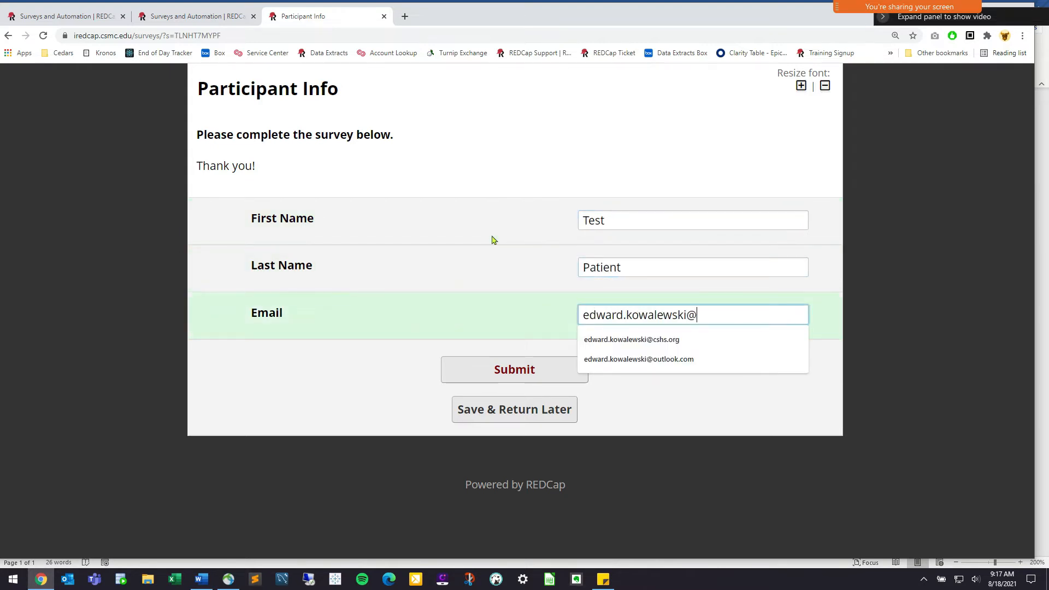
{"action": "left_click", "coordinate": [493, 369]}
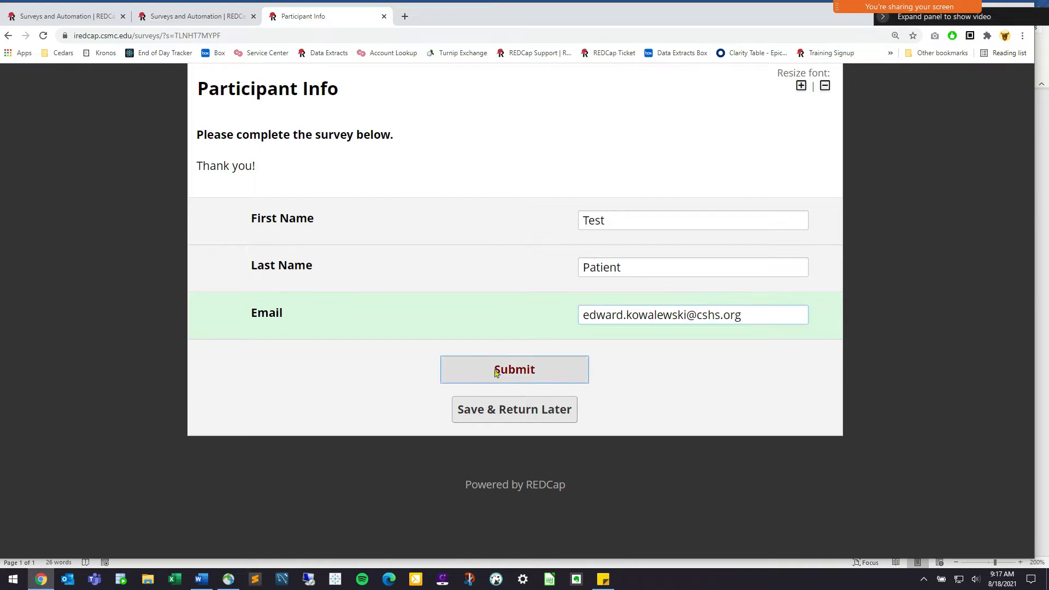
Close the finished survey and its leftover tabs to return to the project
{"action": "left_click", "coordinate": [260, 96]}
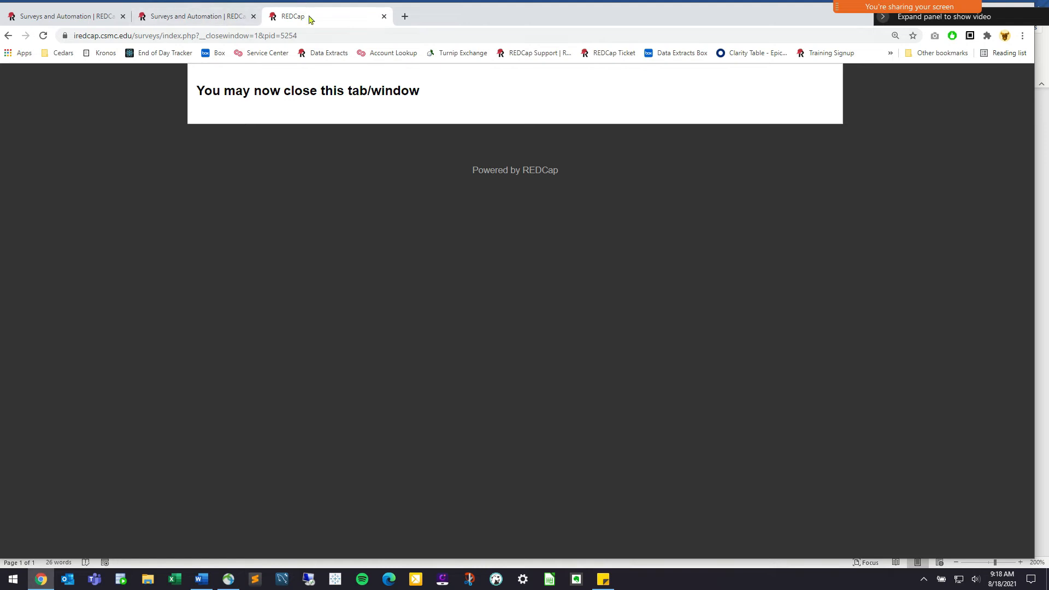
{"action": "left_click", "coordinate": [384, 16]}
{"action": "left_click", "coordinate": [331, 384]}
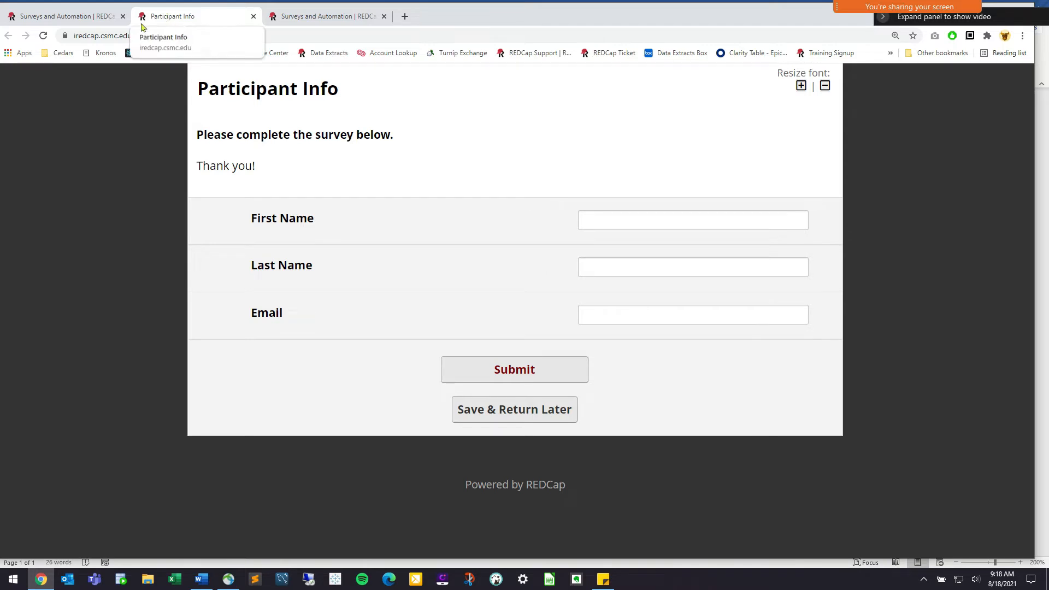
{"action": "left_click", "coordinate": [253, 16]}
Review Participant Info's fields, including start_surveys, in the Online Designer, then return to the instrument list
{"action": "left_click", "coordinate": [62, 132]}
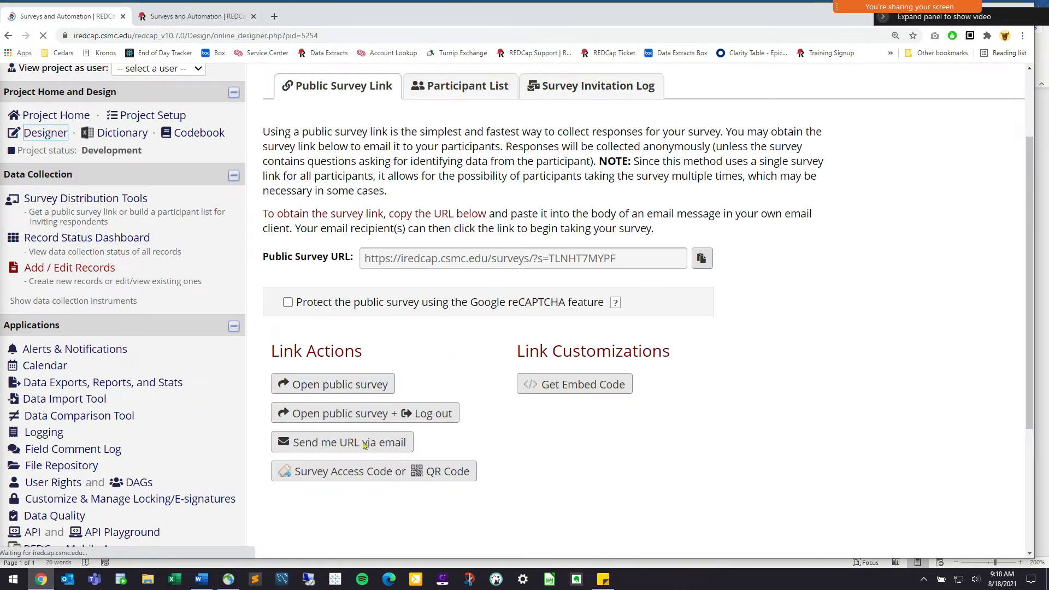
{"action": "left_click", "coordinate": [332, 436]}
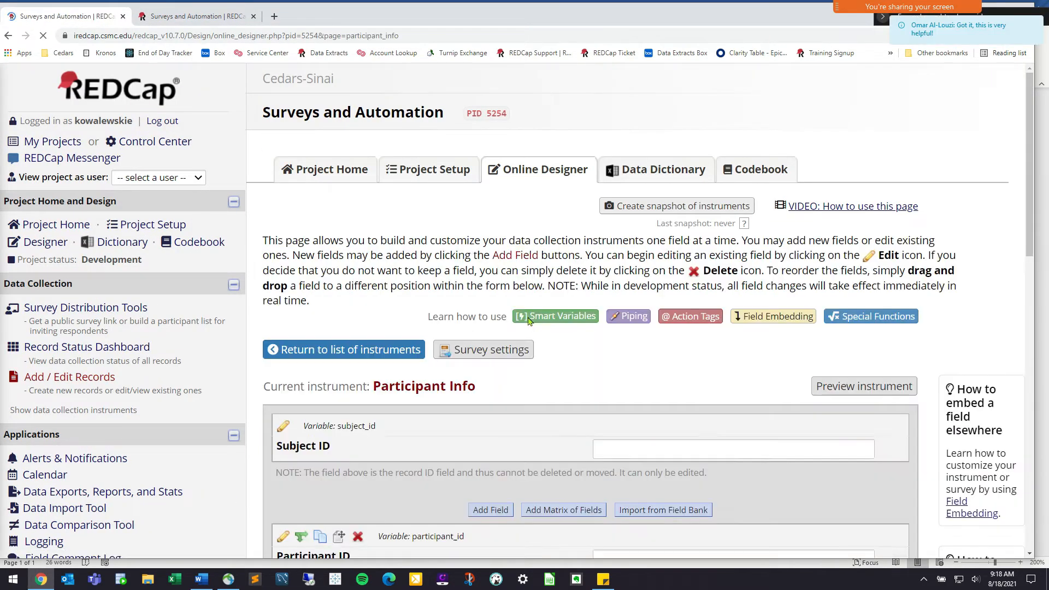
{"action": "scroll", "coordinate": [596, 333], "scroll_direction": "down", "scroll_amount": 2}
{"action": "scroll", "coordinate": [596, 332], "scroll_direction": "down", "scroll_amount": 6}
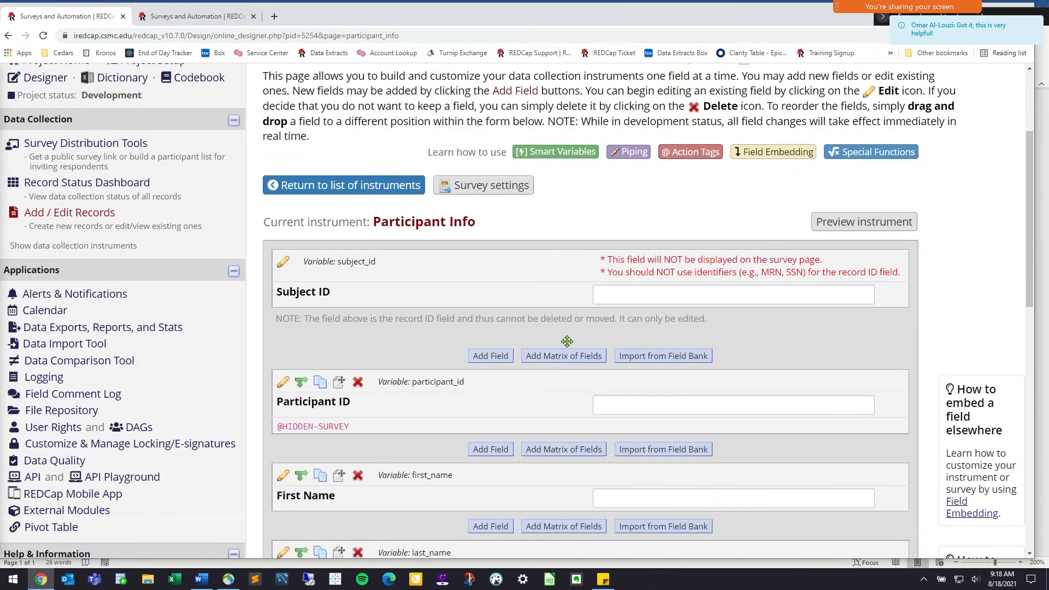
{"action": "scroll", "coordinate": [559, 339], "scroll_direction": "down", "scroll_amount": 1}
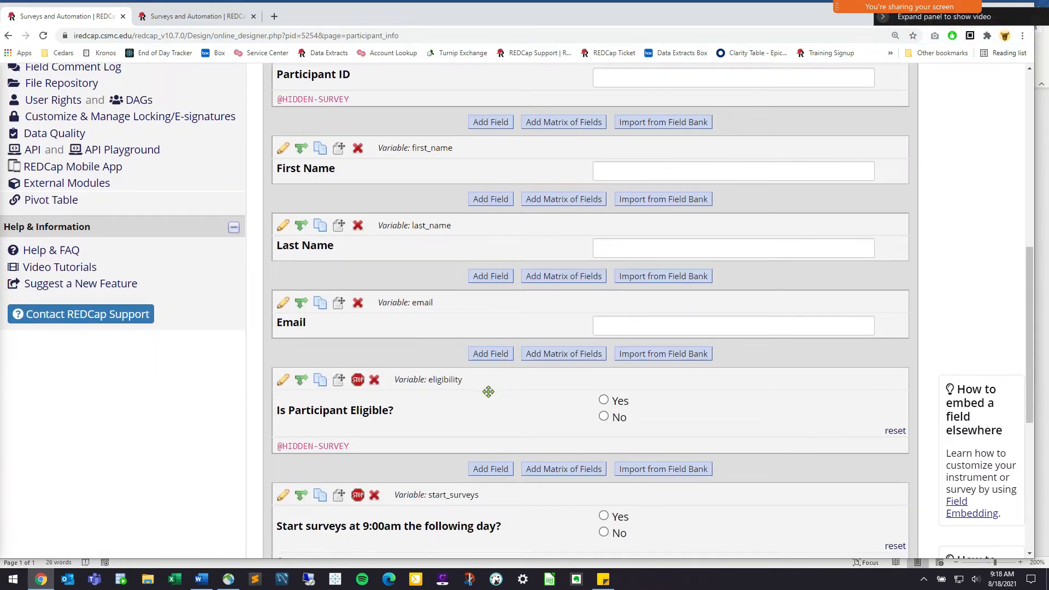
{"action": "scroll", "coordinate": [448, 245], "scroll_direction": "up", "scroll_amount": 4}
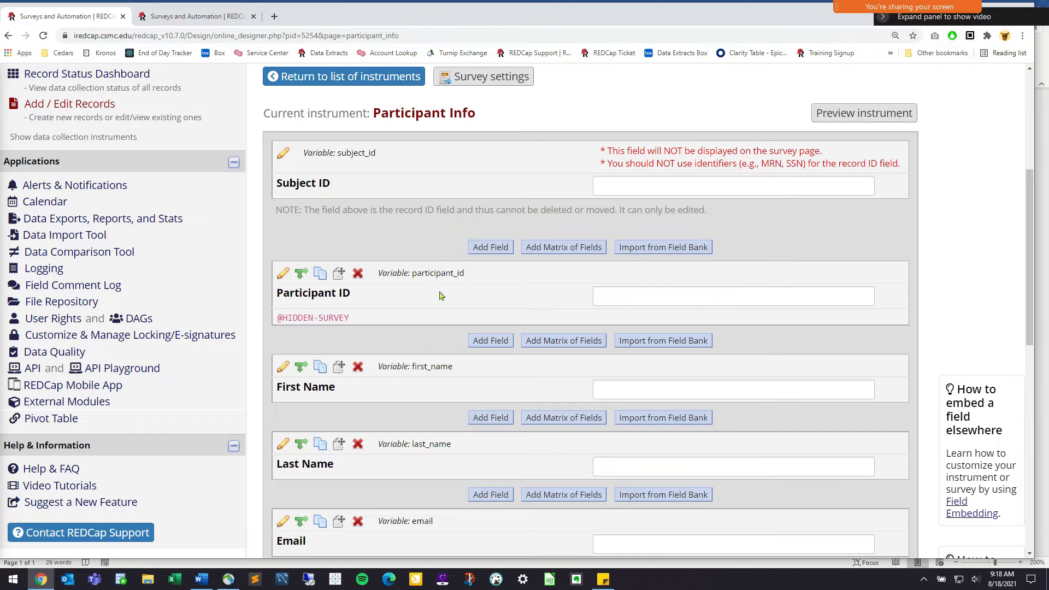
{"action": "scroll", "coordinate": [357, 313], "scroll_direction": "up", "scroll_amount": 1}
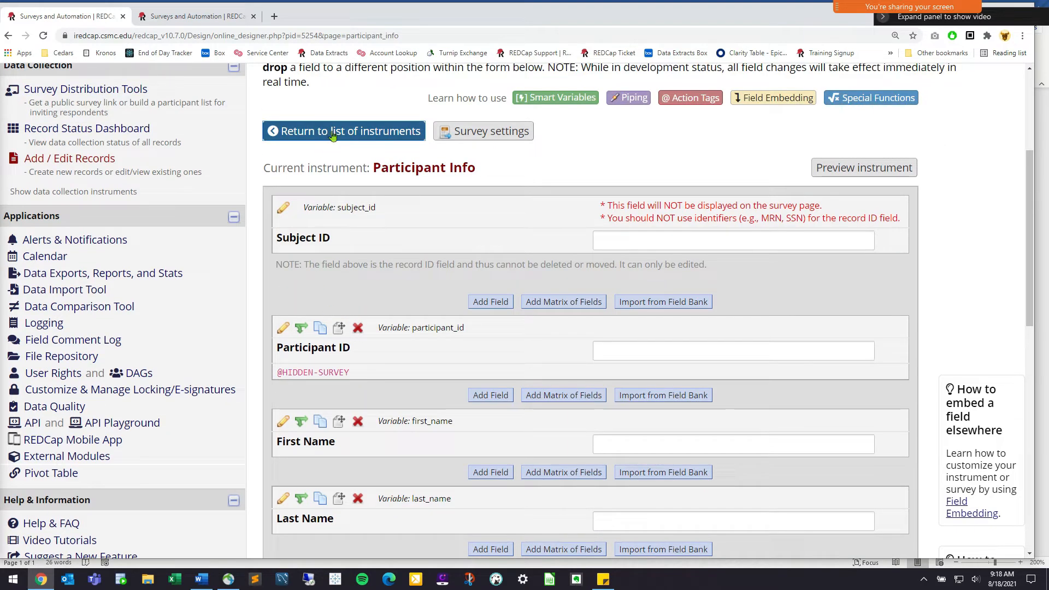
{"action": "scroll", "coordinate": [385, 377], "scroll_direction": "down", "scroll_amount": 5}
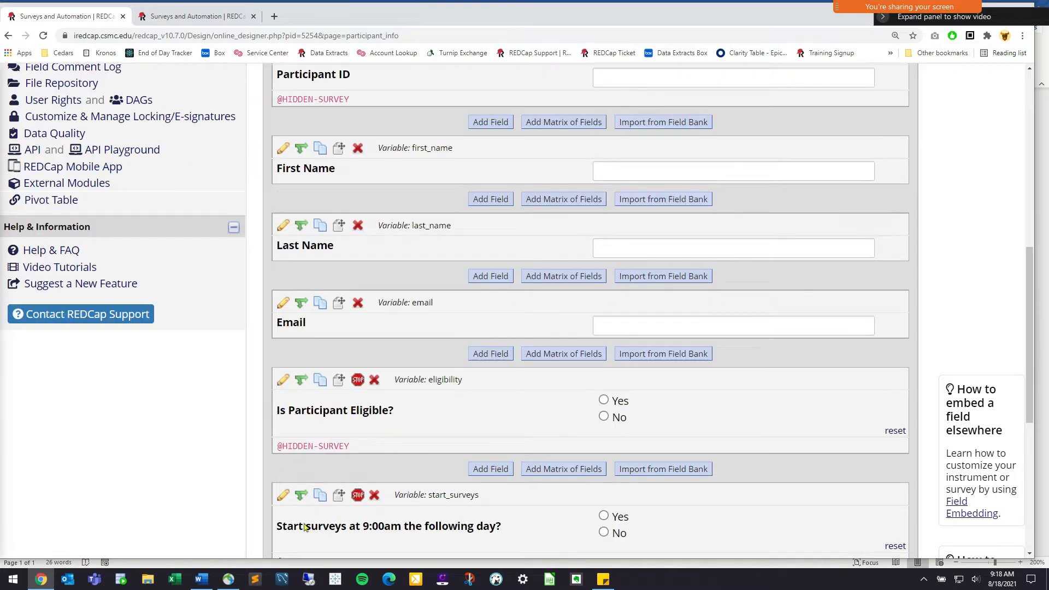
{"action": "scroll", "coordinate": [351, 291], "scroll_direction": "up", "scroll_amount": 6}
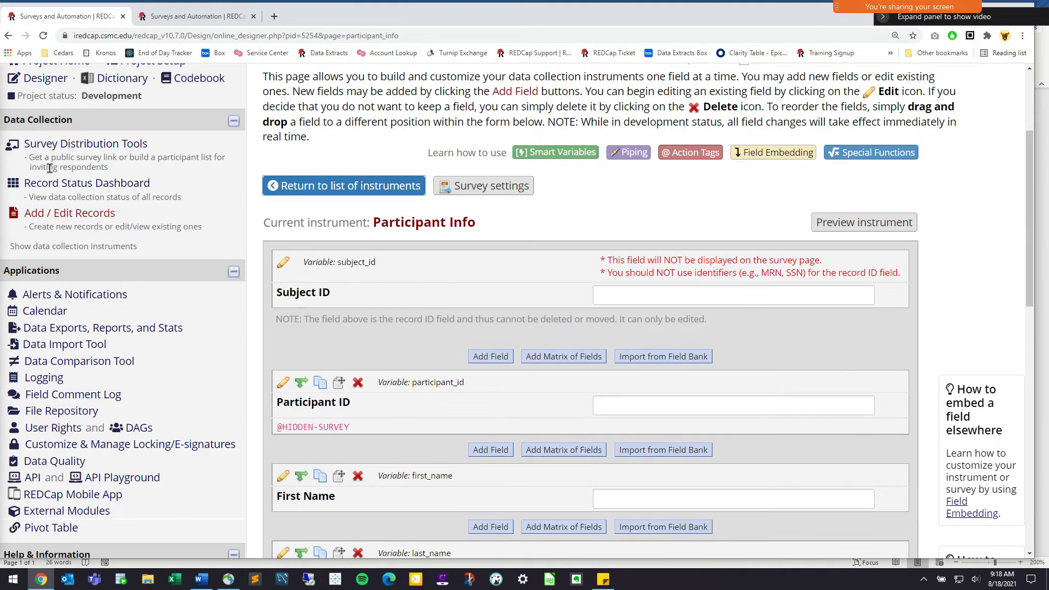
{"action": "left_click", "coordinate": [48, 77]}
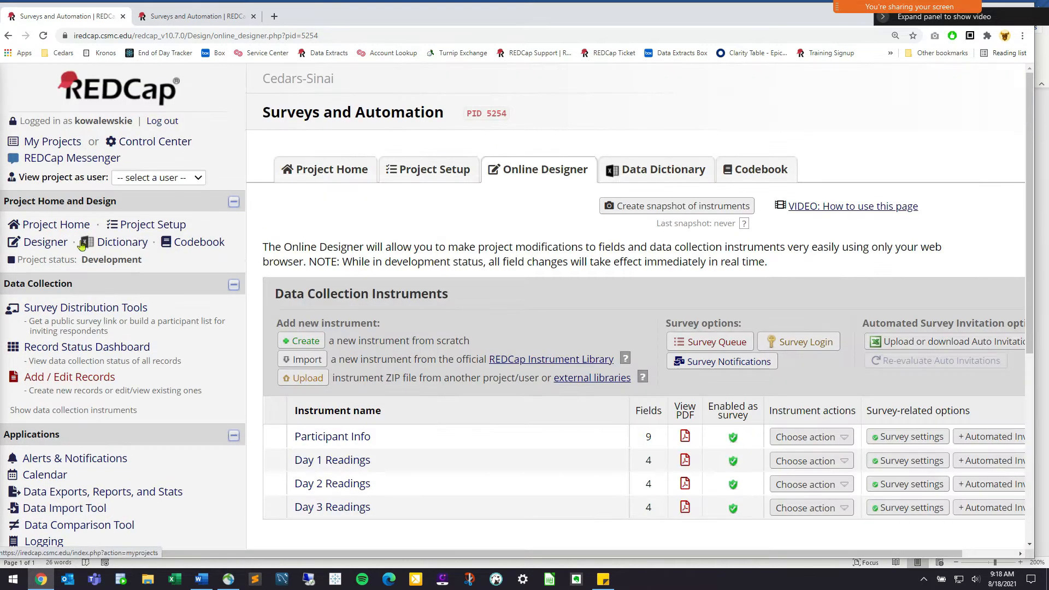
Bring the Automated Invitations buttons into view and start Day 1 Readings' automated invitation setup
{"action": "left_click_drag", "start_coordinate": [24, 242], "coordinate": [68, 242]}
{"action": "key", "text": "Tab"}
{"action": "scroll", "coordinate": [792, 558], "scroll_direction": "right", "scroll_amount": 2}
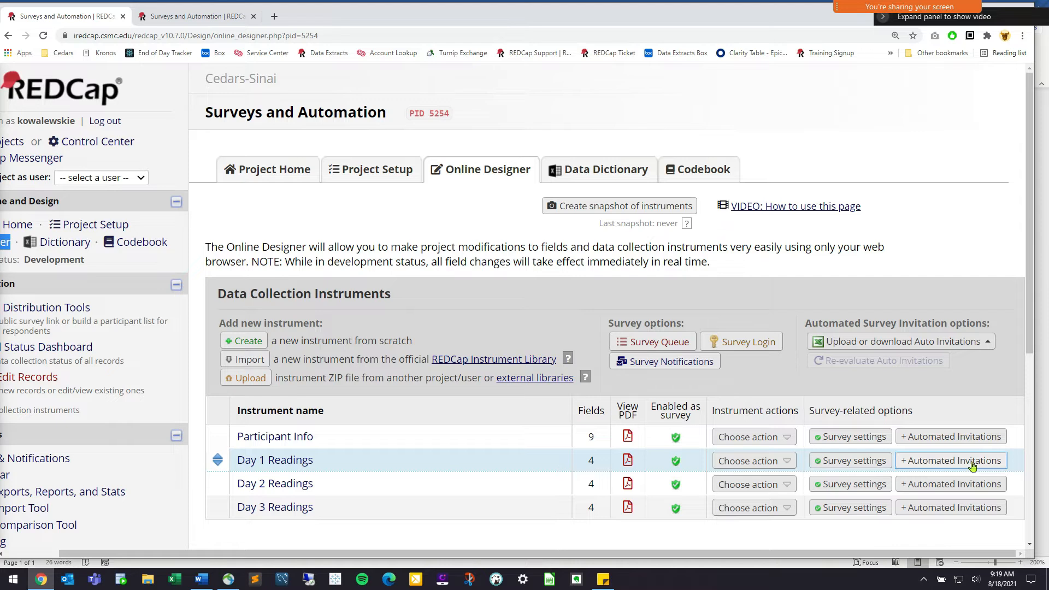
{"action": "left_click", "coordinate": [973, 465]}
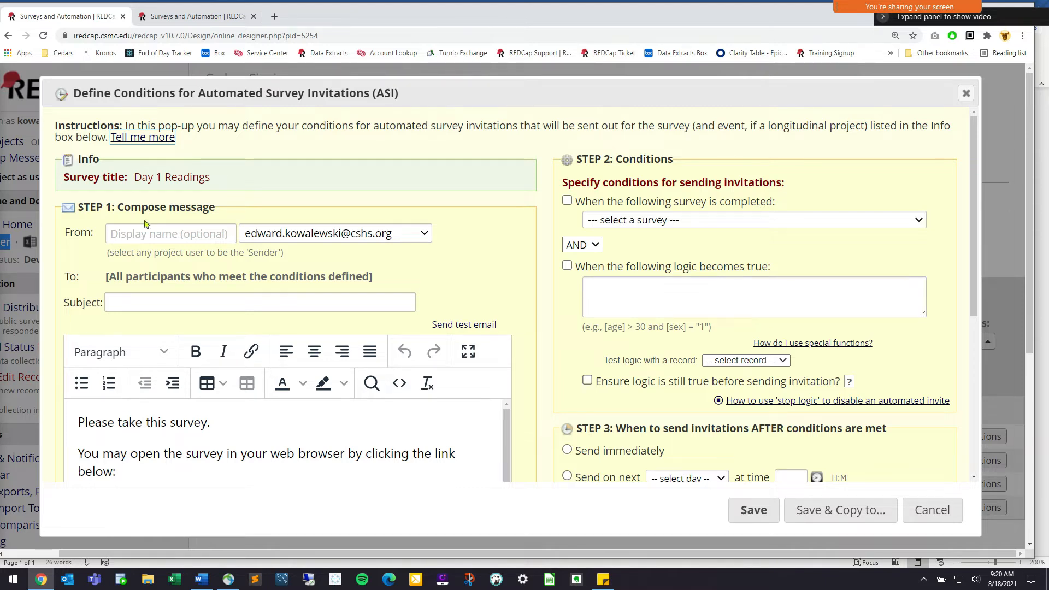
Keep the current From address for the Day 1 Readings invitation
{"action": "scroll", "coordinate": [148, 225], "scroll_direction": "down", "scroll_amount": 1}
{"action": "left_click_drag", "start_coordinate": [113, 151], "coordinate": [162, 154]}
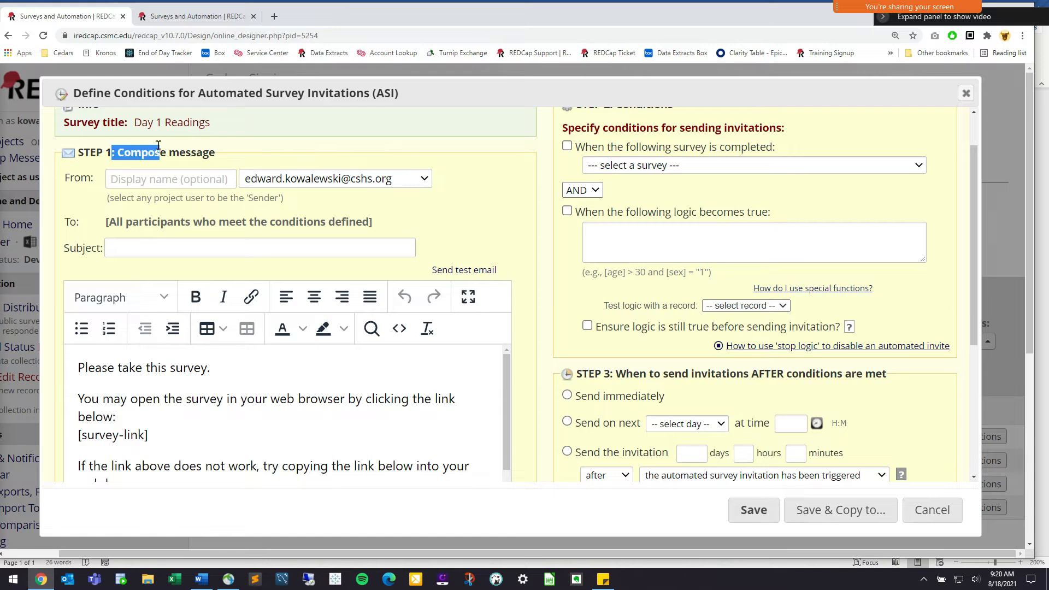
{"action": "left_click", "coordinate": [327, 180]}
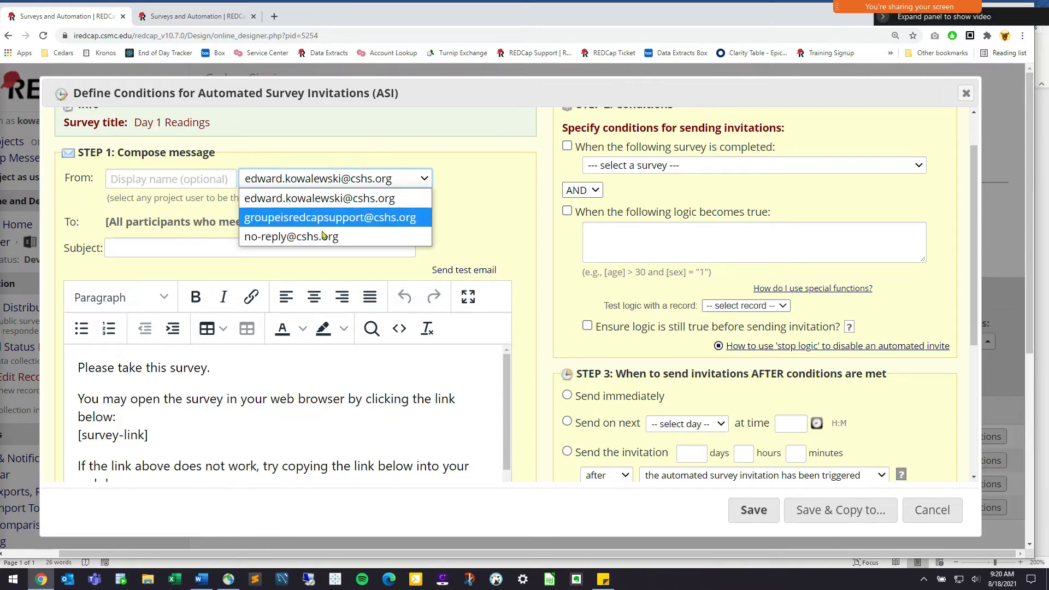
{"action": "left_click", "coordinate": [328, 199]}
Enter 'Day 1 Blood Sugar Reading' as the invitation subject
{"action": "left_click", "coordinate": [312, 239]}
{"action": "type", "text": "Day 1 rea"}
{"action": "key", "text": "BackSpace"}
{"action": "key", "text": "BackSpace"}
{"action": "key", "text": "BackSpace"}
{"action": "type", "text": "Reading"}
{"action": "key", "text": "BackSpace"}
{"action": "key", "text": "BackSpace"}
{"action": "key", "text": "BackSpace"}
{"action": "key", "text": "BackSpace"}
{"action": "key", "text": "BackSpace"}
{"action": "key", "text": "BackSpace"}
{"action": "key", "text": "BackSpace"}
{"action": "key", "text": "BackSpace"}
{"action": "type", "text": "BLoo"}
{"action": "key", "text": "BackSpace"}
{"action": "key", "text": "BackSpace"}
{"action": "key", "text": "BackSpace"}
{"action": "type", "text": "lood Surga"}
{"action": "key", "text": "BackSpace"}
{"action": "key", "text": "BackSpace"}
{"action": "key", "text": "BackSpace"}
{"action": "type", "text": "gar Reading"}
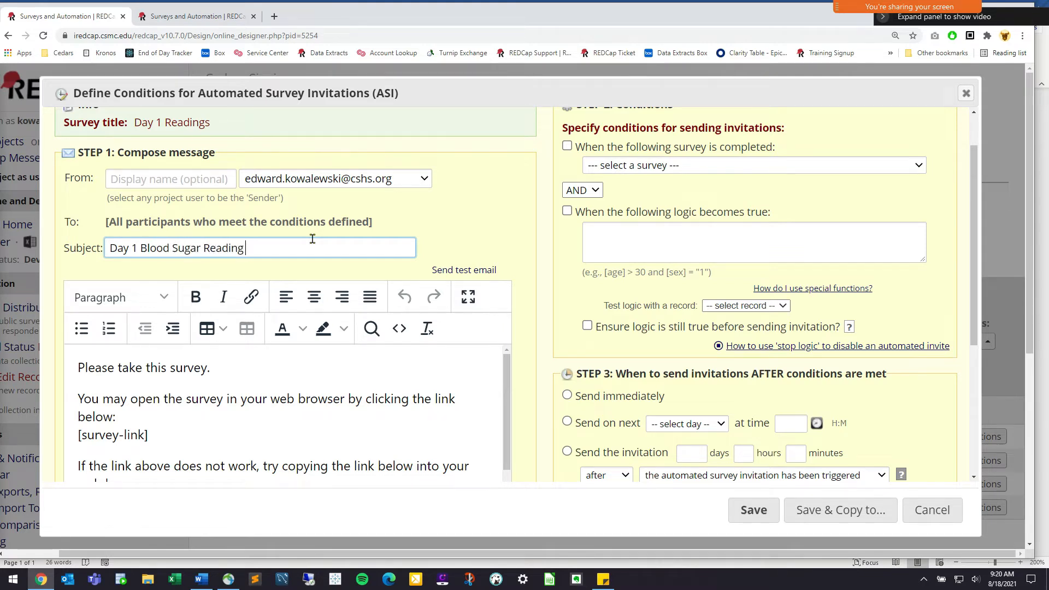
{"action": "left_click", "coordinate": [77, 367]}
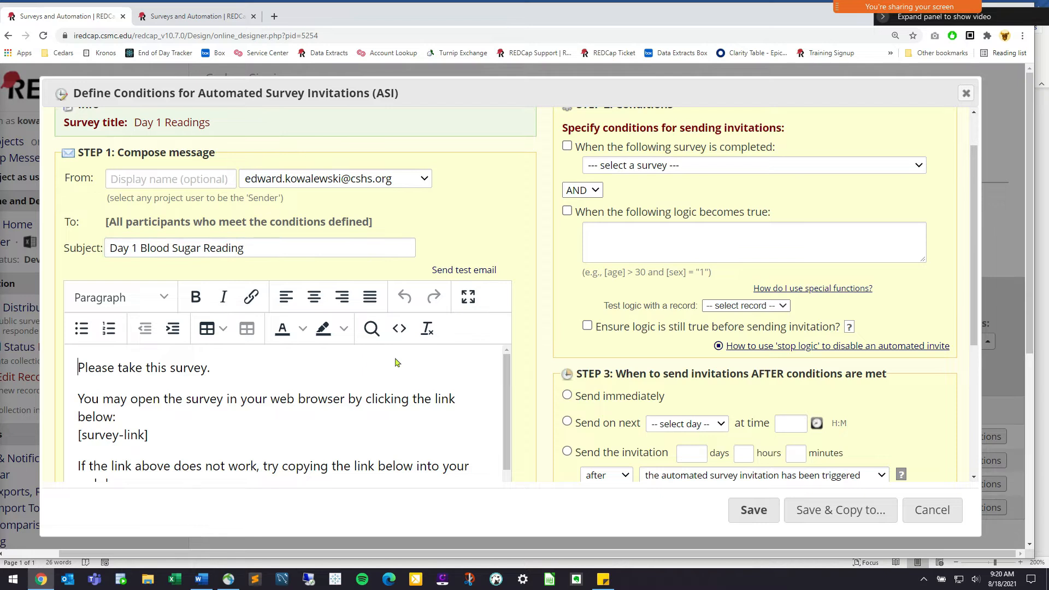
Add a blank line at the top and open the message with 'Dear Participant,'
{"action": "key", "text": "Return"}
{"action": "type", "text": "Dear pa"}
{"action": "key", "text": "BackSpace"}
{"action": "key", "text": "BackSpace"}
{"action": "type", "text": "Participan"}
{"action": "key", "text": "BackSpace"}
{"action": "key", "text": "BackSpace"}
{"action": "key", "text": "BackSpace"}
{"action": "type", "text": "ipant"}
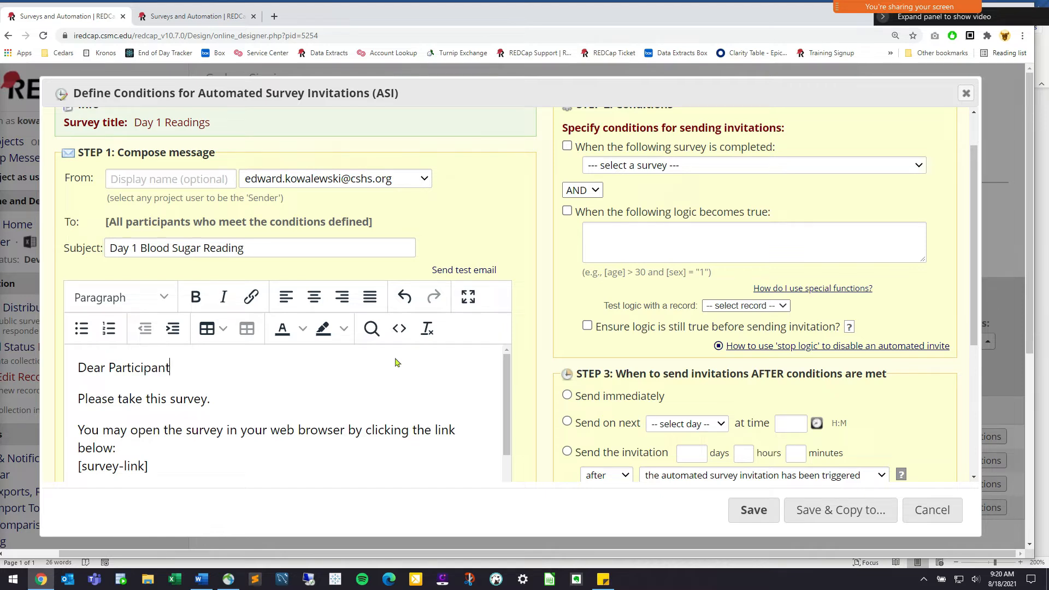
{"action": "type", "text": ","}
Replace 'Please take this survey.' with 'This is the first survey for the study you are enrolled in, you can find the link below.'
{"action": "left_click_drag", "start_coordinate": [290, 399], "coordinate": [76, 396]}
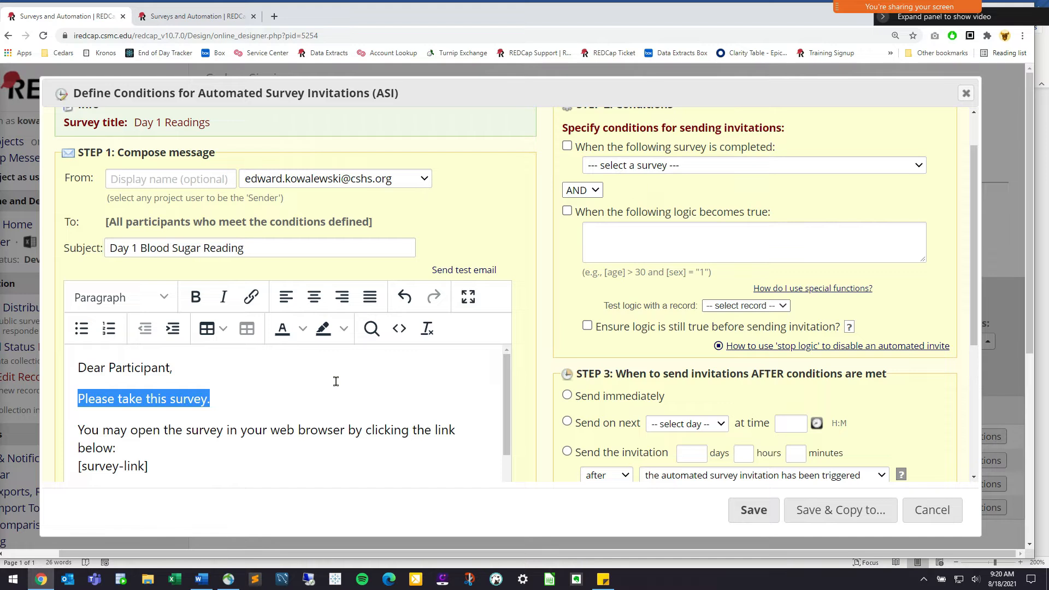
{"action": "key", "text": "BackSpace"}
{"action": "type", "text": "This is the first survey for your"}
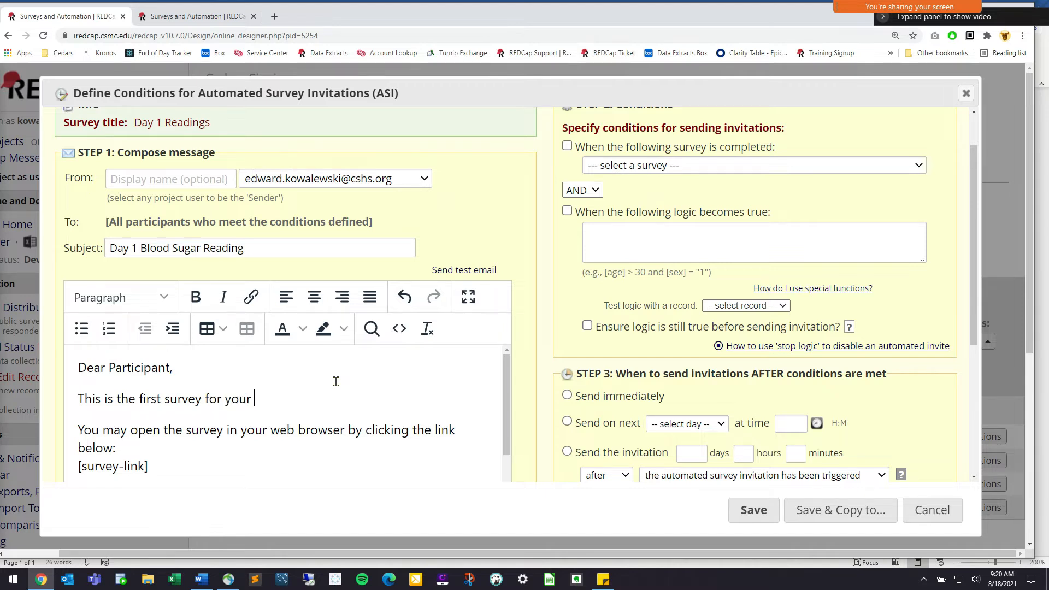
{"action": "key", "text": "BackSpace"}
{"action": "key", "text": "BackSpace"}
{"action": "key", "text": "BackSpace"}
{"action": "key", "text": "BackSpace"}
{"action": "key", "text": "BackSpace"}
{"action": "type", "text": "the study you a"}
{"action": "type", "text": "re ner"}
{"action": "key", "text": "BackSpace"}
{"action": "key", "text": "BackSpace"}
{"action": "key", "text": "BackSpace"}
{"action": "type", "text": "enrolled in, you can cl"}
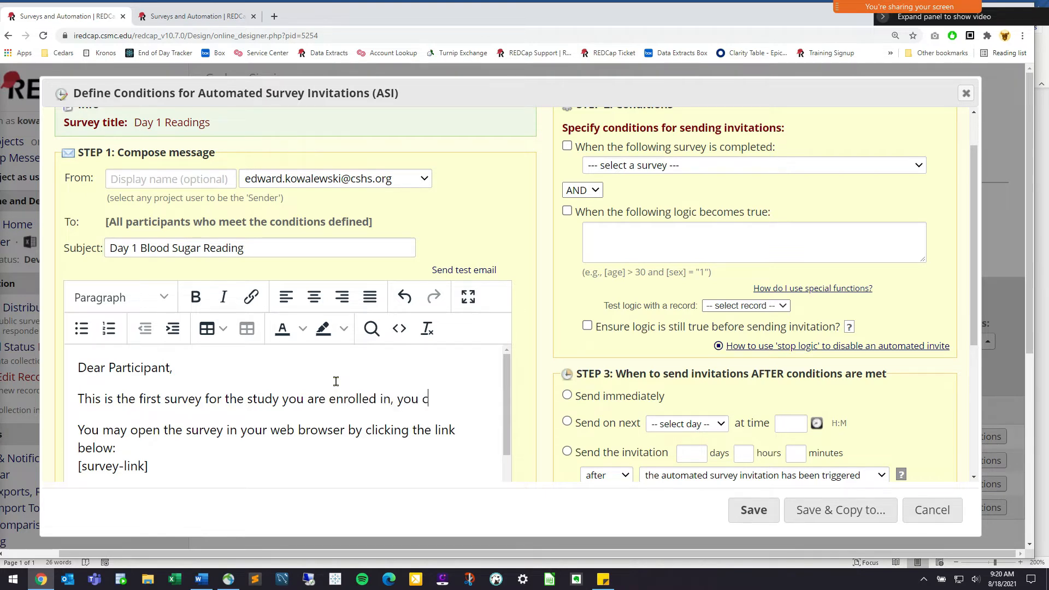
{"action": "key", "text": "BackSpace"}
{"action": "key", "text": "BackSpace"}
{"action": "type", "text": "flind the"}
{"action": "key", "text": "BackSpace"}
{"action": "key", "text": "BackSpace"}
{"action": "key", "text": "BackSpace"}
{"action": "key", "text": "BackSpace"}
{"action": "key", "text": "BackSpace"}
{"action": "key", "text": "BackSpace"}
{"action": "key", "text": "BackSpace"}
{"action": "type", "text": "nd the "}
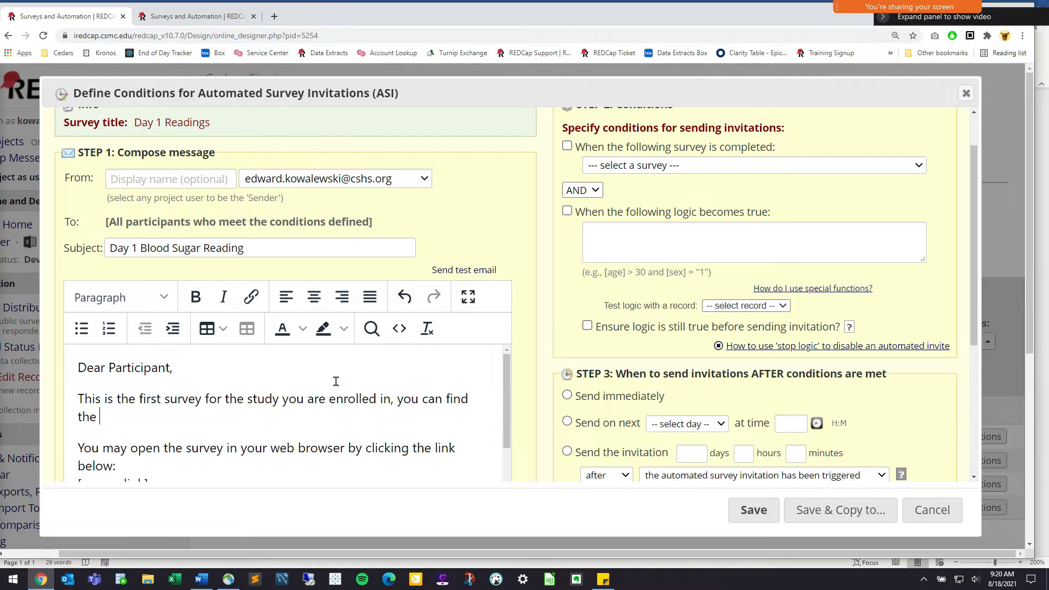
{"action": "type", "text": "link below."}
Delete the sentence about opening the survey link and put [survey-link] on its own line
{"action": "scroll", "coordinate": [497, 410], "scroll_direction": "down", "scroll_amount": 1}
{"action": "scroll", "coordinate": [106, 340], "scroll_direction": "down", "scroll_amount": 1}
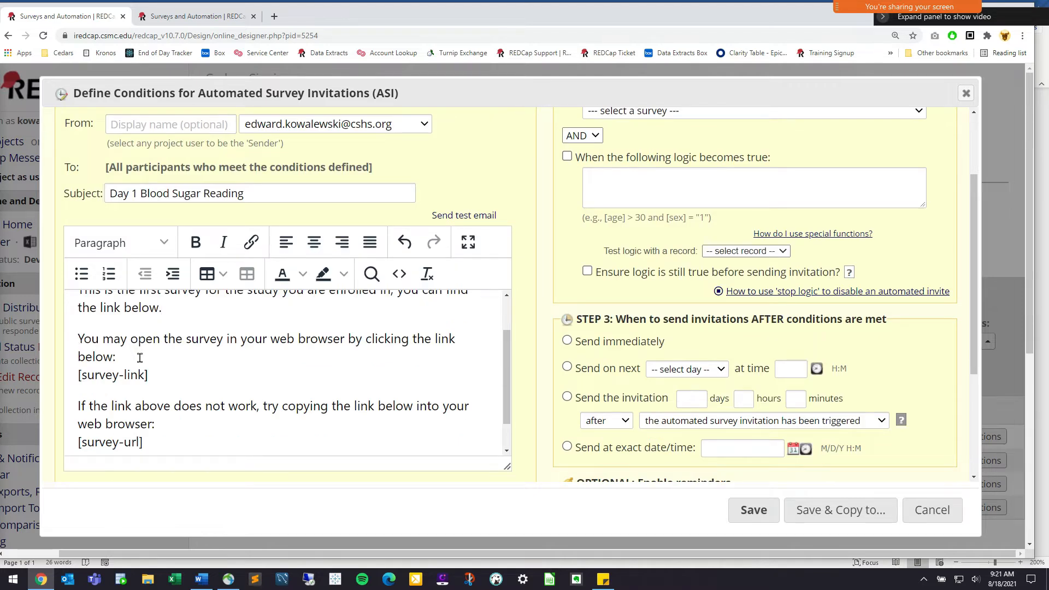
{"action": "left_click", "coordinate": [217, 340]}
{"action": "left_click", "coordinate": [195, 353], "text": "shift"}
{"action": "left_click", "coordinate": [183, 381]}
{"action": "left_click", "coordinate": [129, 378], "text": "shift"}
{"action": "key", "text": "ctrl+shift+Left"}
{"action": "key", "text": "ctrl+shift+Left"}
{"action": "key", "text": "ctrl+shift+Left"}
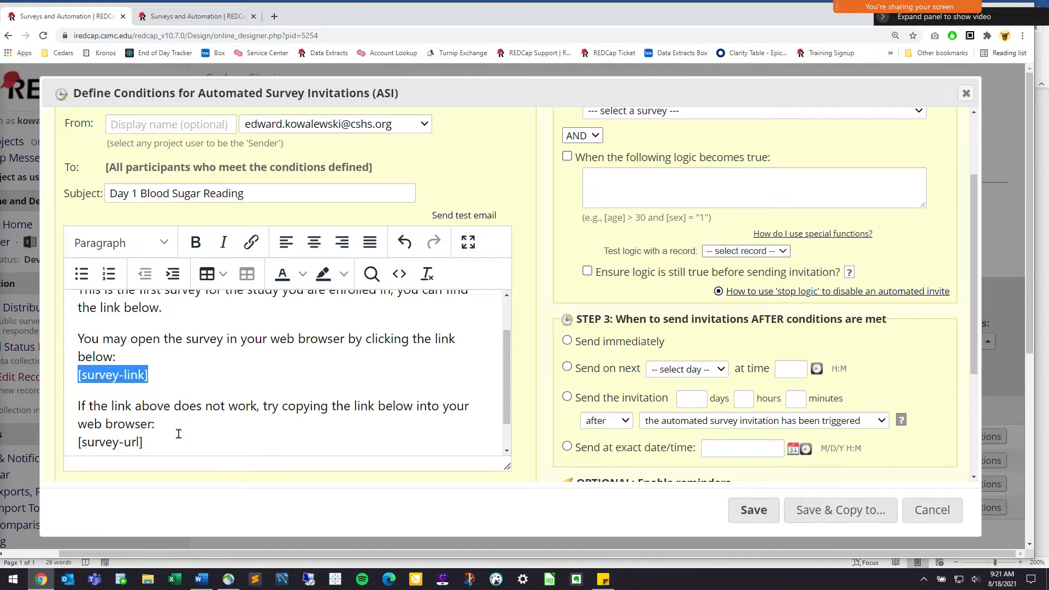
{"action": "left_click_drag", "start_coordinate": [163, 439], "coordinate": [70, 448]}
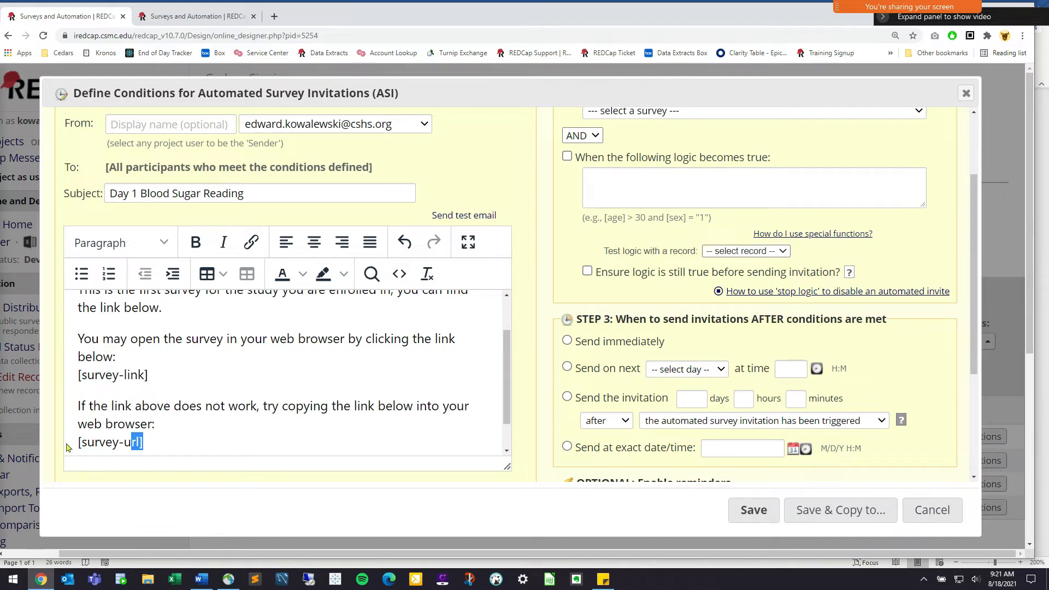
{"action": "left_click", "coordinate": [164, 376]}
{"action": "key", "text": "ctrl+shift+Left"}
{"action": "key", "text": "ctrl+shift+Left"}
{"action": "key", "text": "ctrl+shift+Left"}
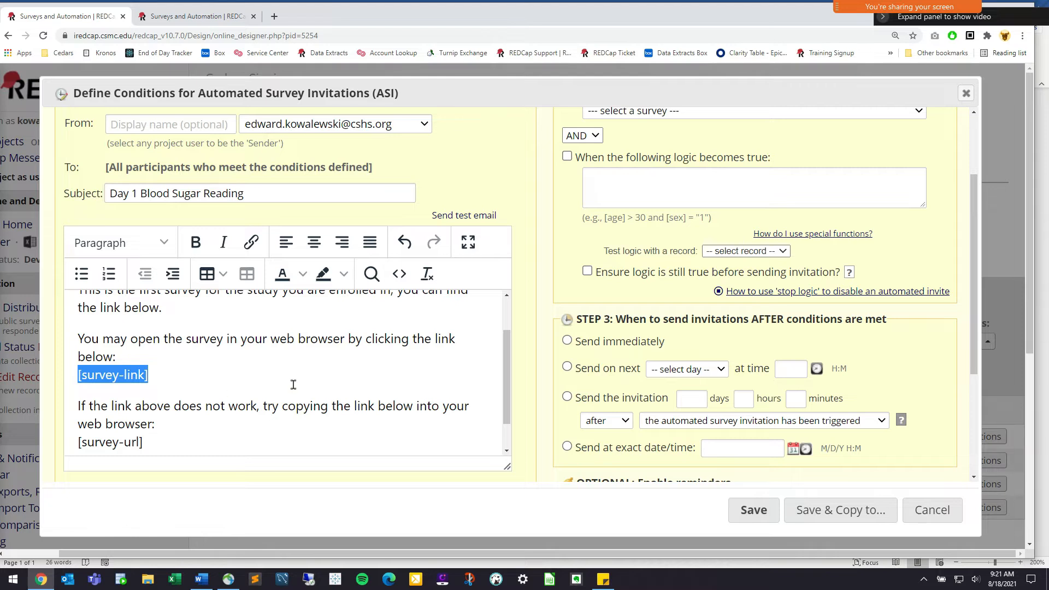
{"action": "left_click", "coordinate": [131, 356]}
{"action": "left_click_drag", "start_coordinate": [3, 337], "coordinate": [3, 338]}
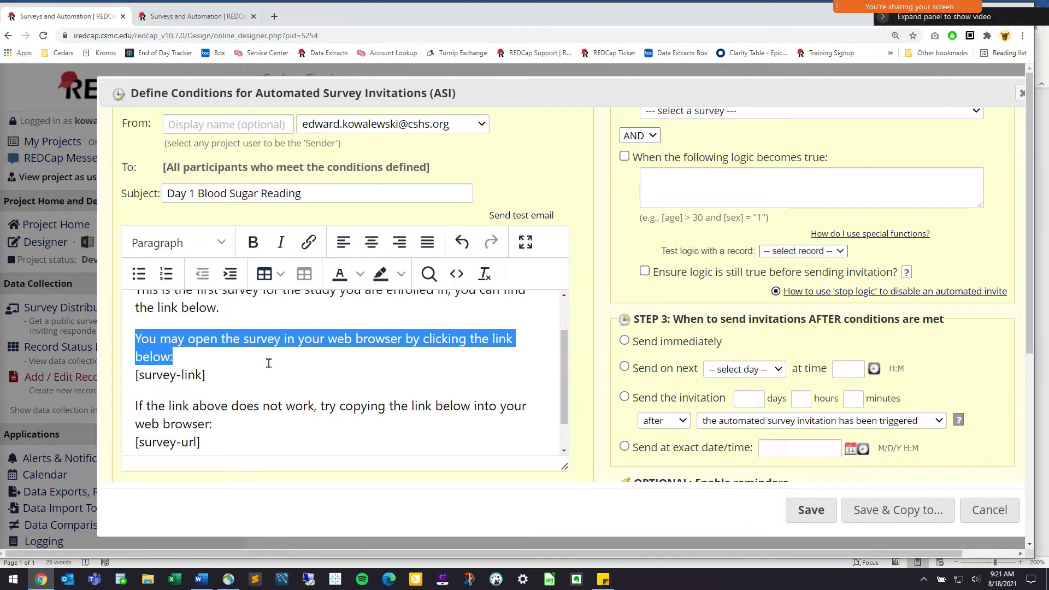
{"action": "key", "text": "BackSpace"}
{"action": "key", "text": "BackSpace"}
{"action": "key", "text": "BackSpace"}
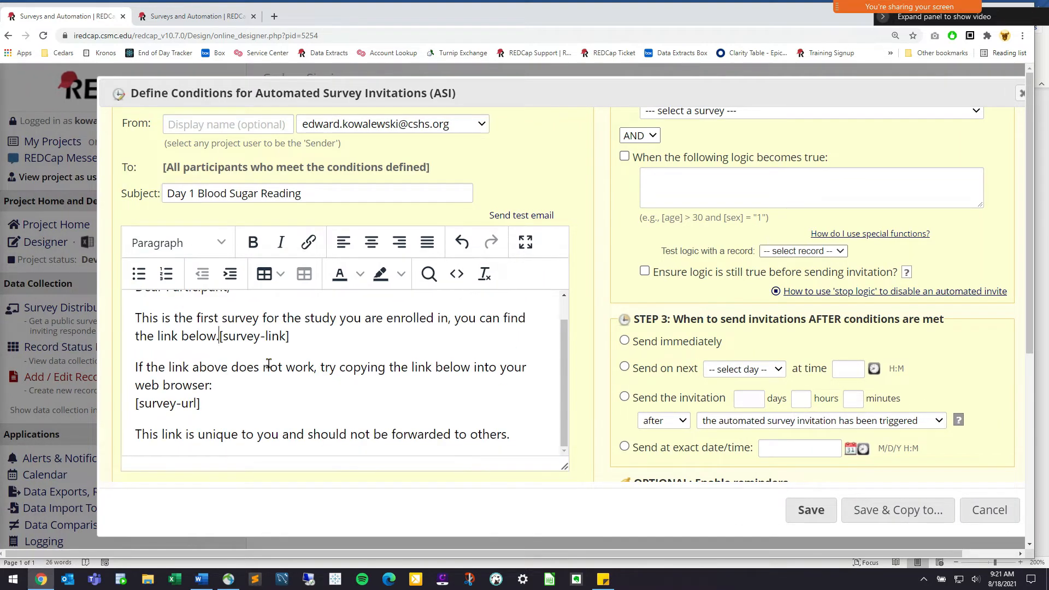
{"action": "key", "text": "Return"}
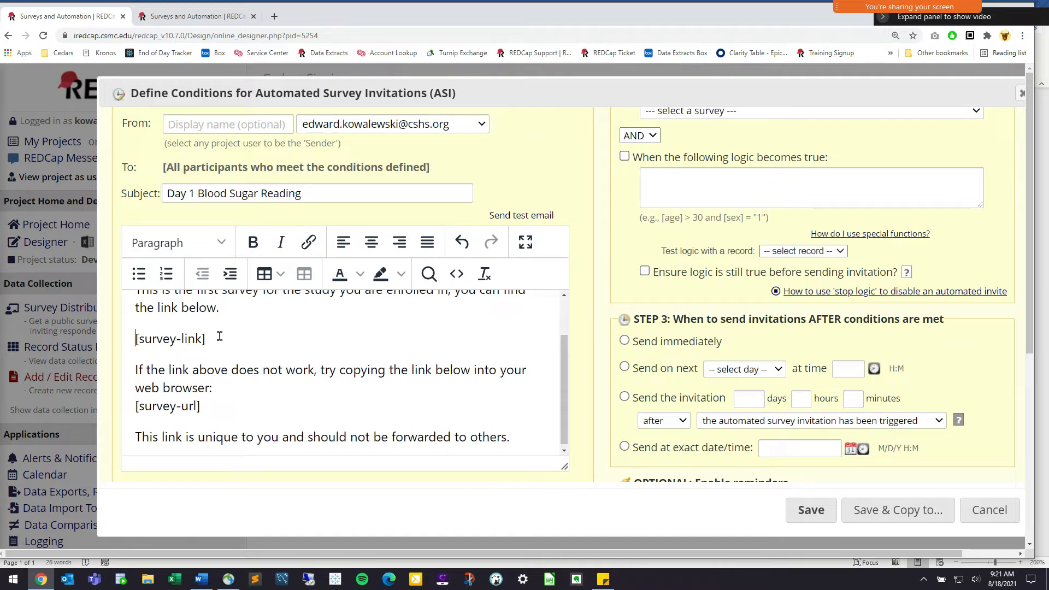
Check the [survey-link] line after the opening sentence and the copy-the-link paragraph
{"action": "triple_click", "coordinate": [130, 339]}
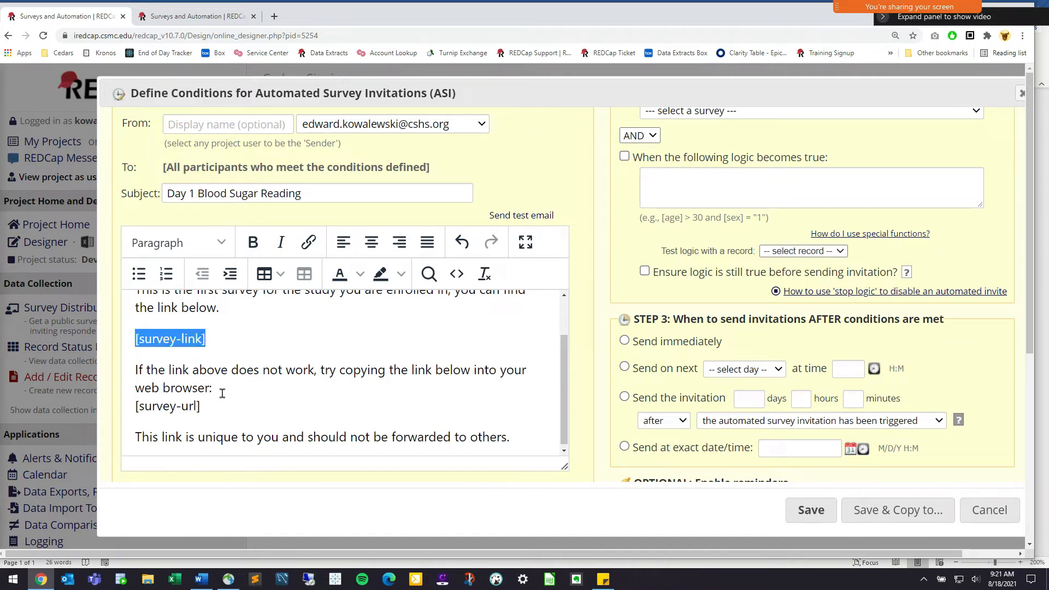
{"action": "left_click", "coordinate": [367, 432]}
{"action": "left_click", "coordinate": [163, 326]}
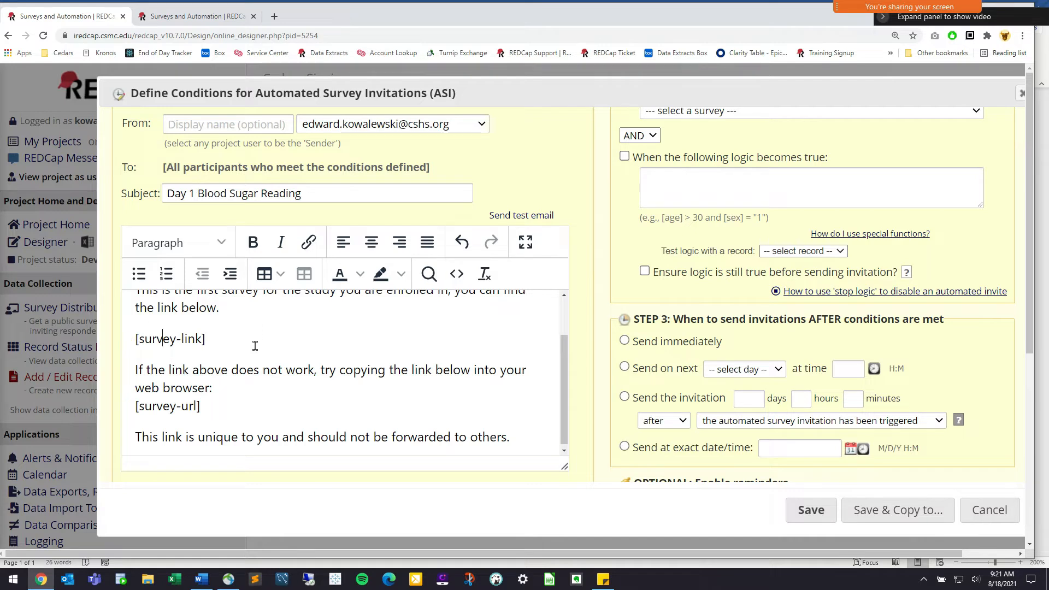
{"action": "key", "text": "End"}
{"action": "scroll", "coordinate": [254, 315], "scroll_direction": "up", "scroll_amount": 1}
{"action": "left_click_drag", "start_coordinate": [440, 340], "coordinate": [337, 362]}
{"action": "left_click", "coordinate": [234, 388]}
{"action": "triple_click", "coordinate": [134, 393]}
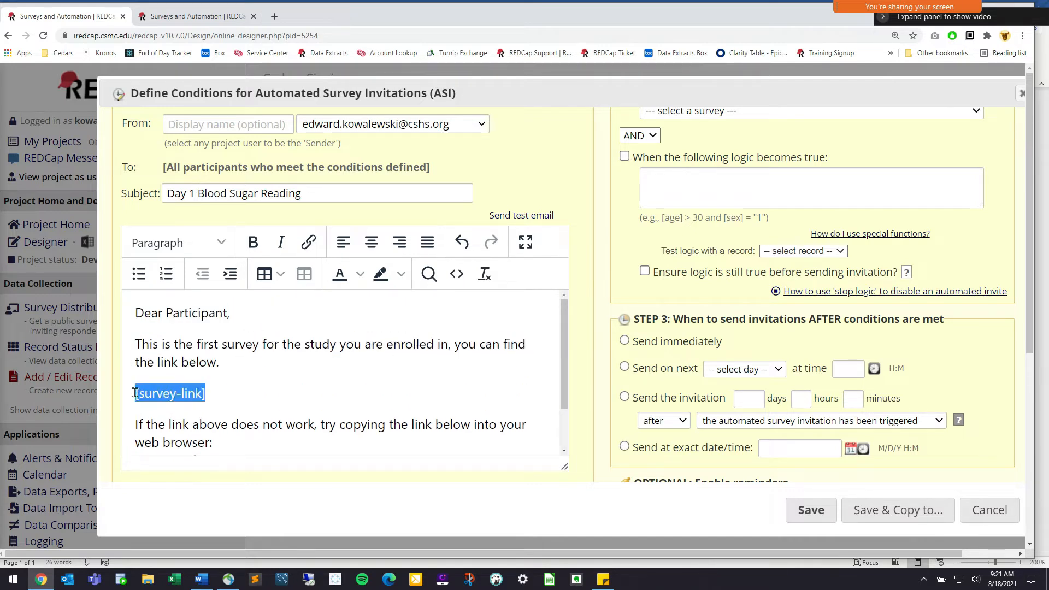
{"action": "left_click", "coordinate": [260, 393]}
{"action": "scroll", "coordinate": [219, 391], "scroll_direction": "down", "scroll_amount": 1}
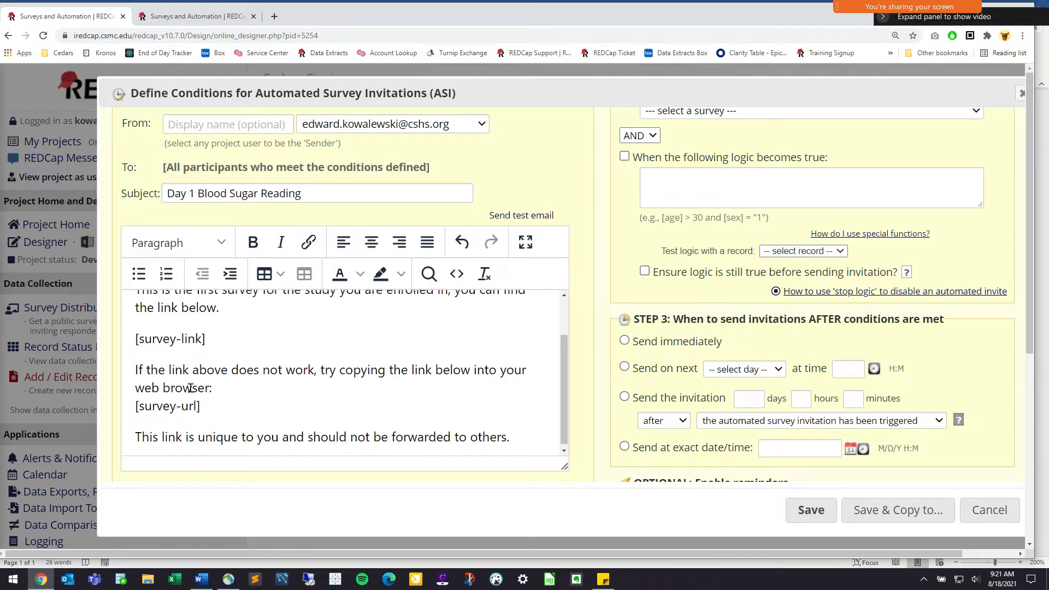
{"action": "left_click_drag", "start_coordinate": [136, 370], "coordinate": [274, 399]}
End the message with a 'Best,' sign-off followed by the doctor's name
{"action": "left_click", "coordinate": [536, 435]}
{"action": "key", "text": "Return"}
{"action": "type", "text": "Best,"}
{"action": "key", "text": "Return"}
{"action": "type", "text": "Dr."}
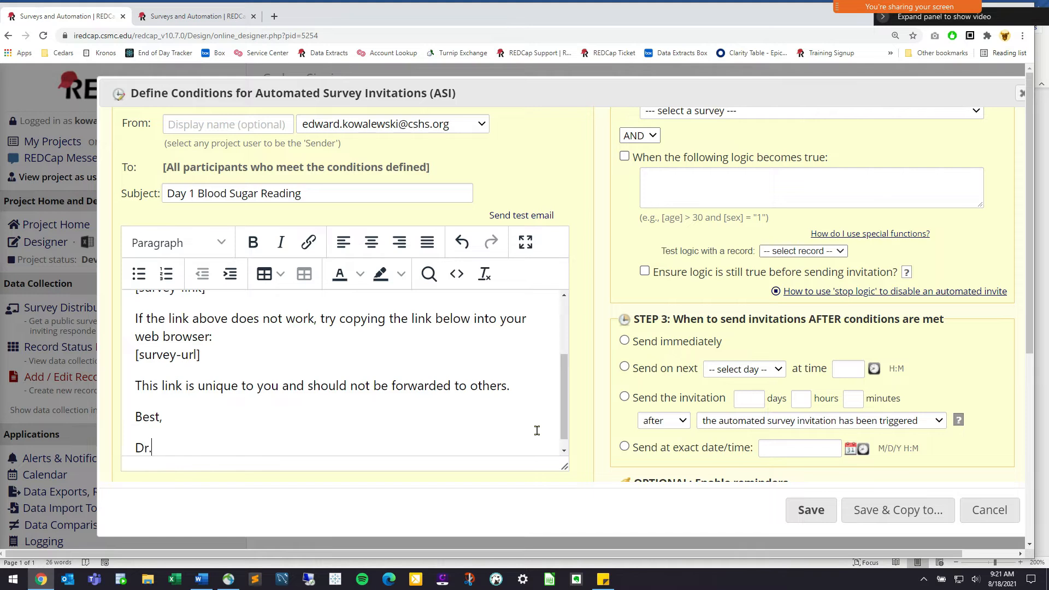
{"action": "type", "text": " Dice"}
{"action": "scroll", "coordinate": [741, 281], "scroll_direction": "up", "scroll_amount": 2}
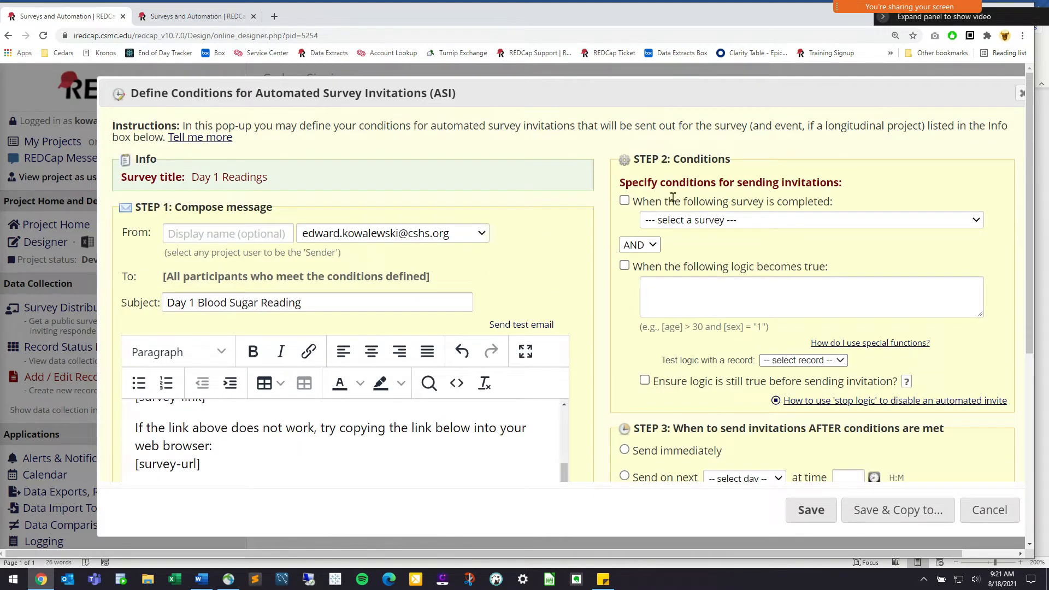
{"action": "left_click_drag", "start_coordinate": [635, 161], "coordinate": [737, 166]}
{"action": "left_click", "coordinate": [737, 167]}
View Participant Info's fields down to start_surveys in the second tab, then return to the invitation tab
{"action": "left_click", "coordinate": [212, 16]}
{"action": "scroll", "coordinate": [341, 260], "scroll_direction": "up", "scroll_amount": 5}
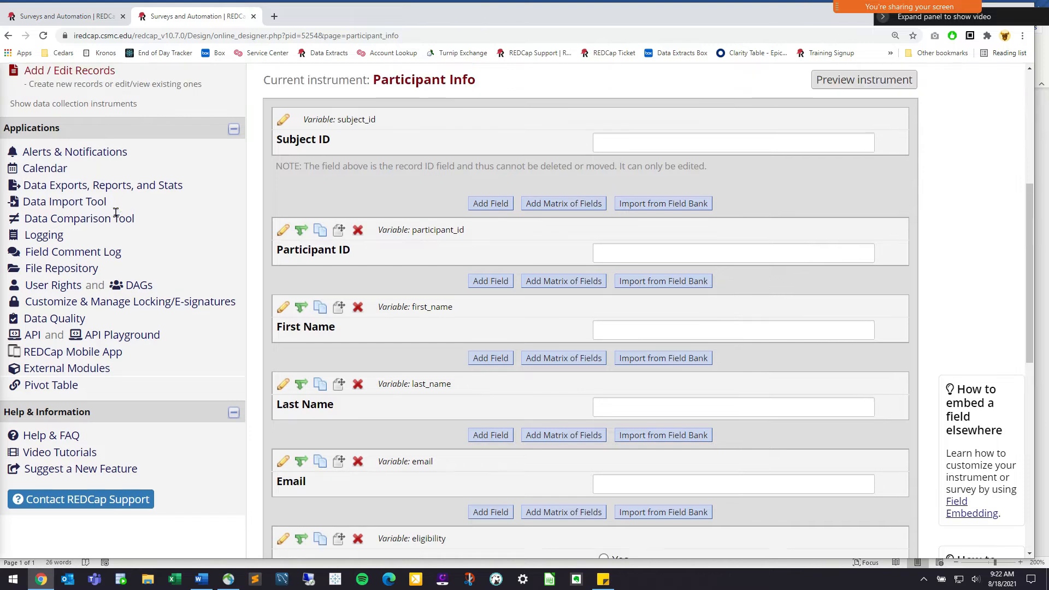
{"action": "left_click", "coordinate": [343, 296]}
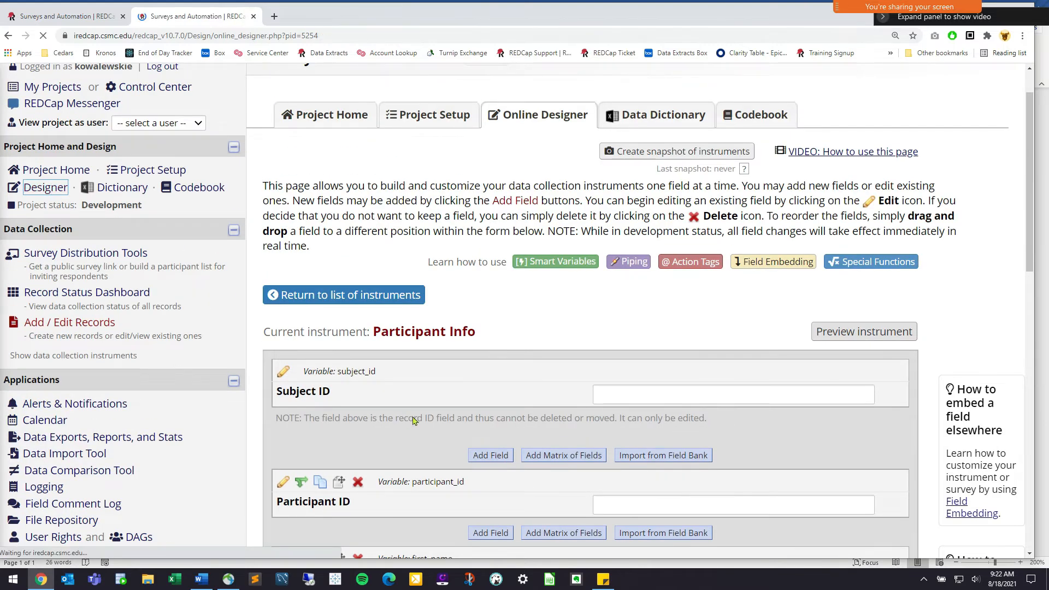
{"action": "left_click", "coordinate": [456, 425]}
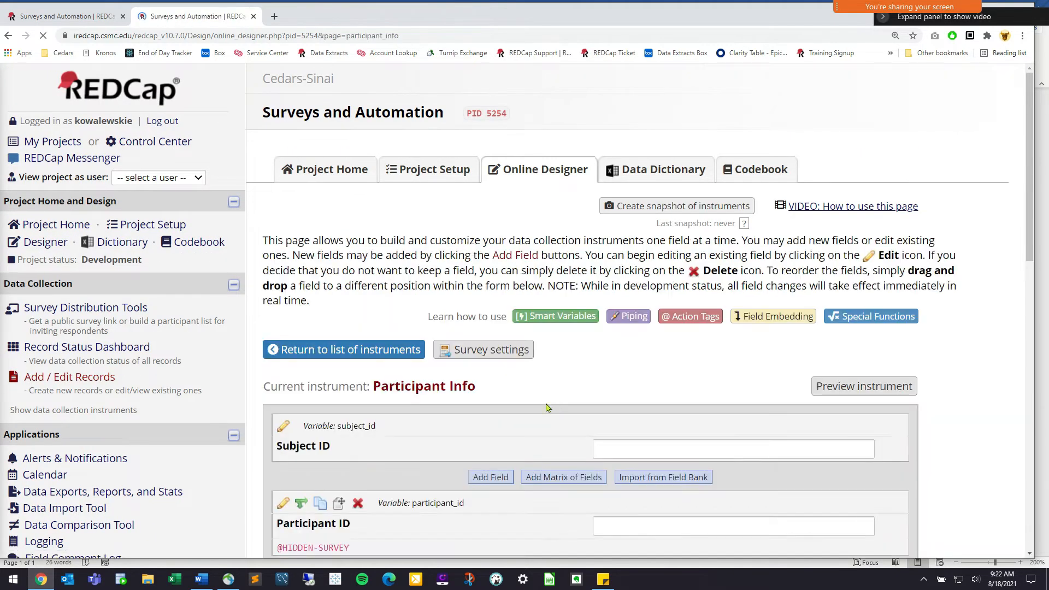
{"action": "scroll", "coordinate": [512, 396], "scroll_direction": "down", "scroll_amount": 10}
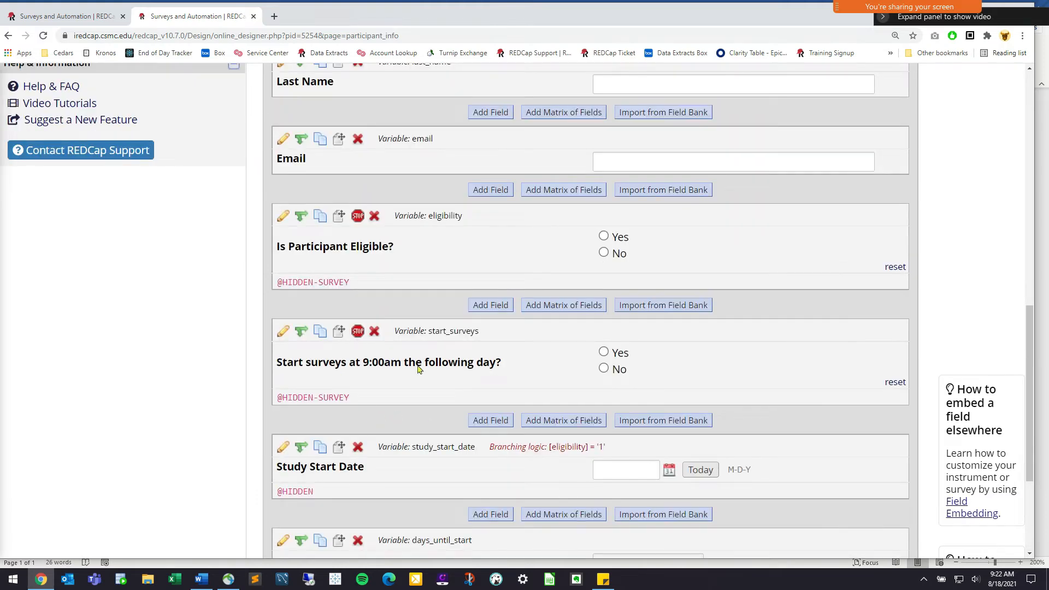
{"action": "scroll", "coordinate": [458, 425], "scroll_direction": "up", "scroll_amount": 2}
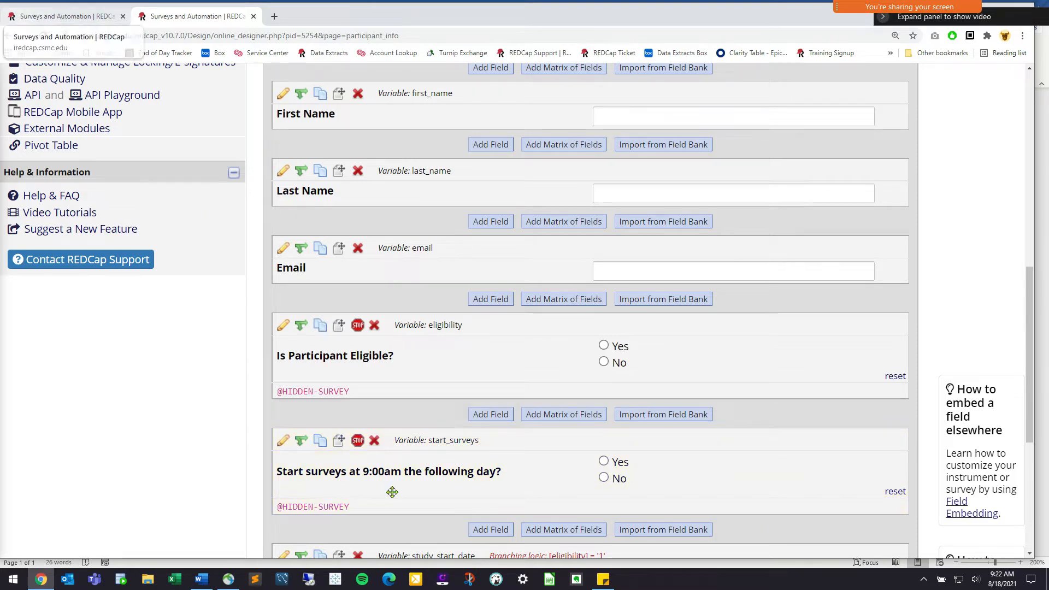
{"action": "left_click", "coordinate": [28, 17]}
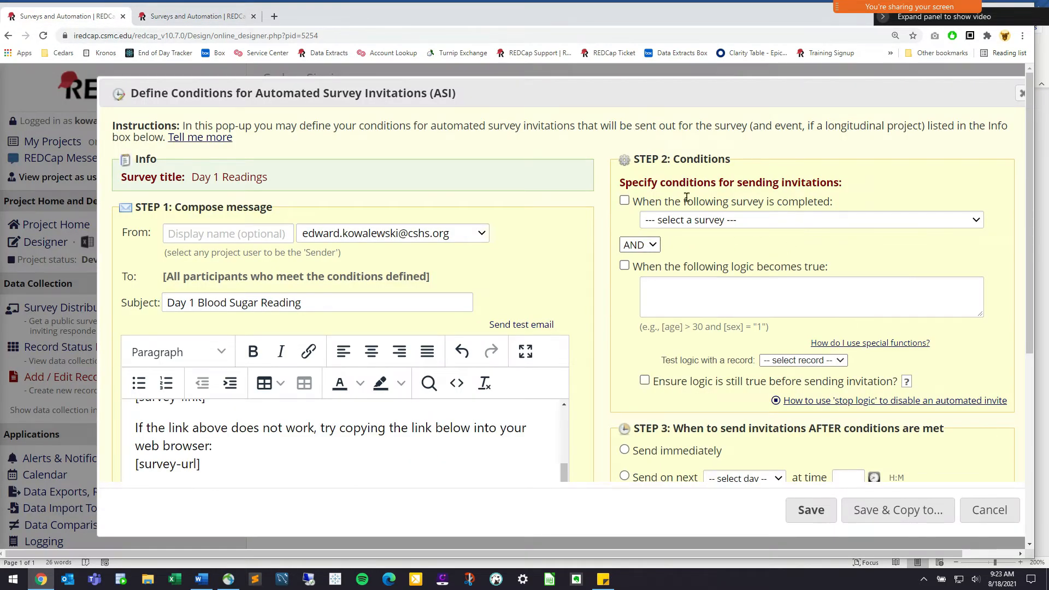
Switch the invitation trigger from survey completion to 'When the following logic becomes true'
{"action": "left_click_drag", "start_coordinate": [676, 201], "coordinate": [849, 203]}
{"action": "left_click", "coordinate": [727, 202]}
{"action": "left_click", "coordinate": [625, 201]}
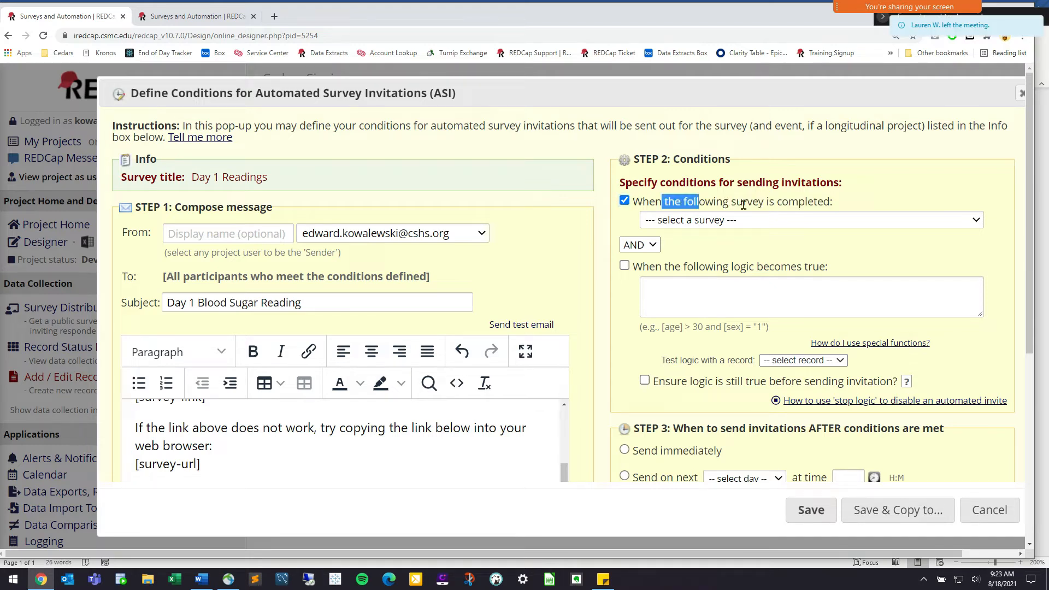
{"action": "left_click", "coordinate": [754, 221]}
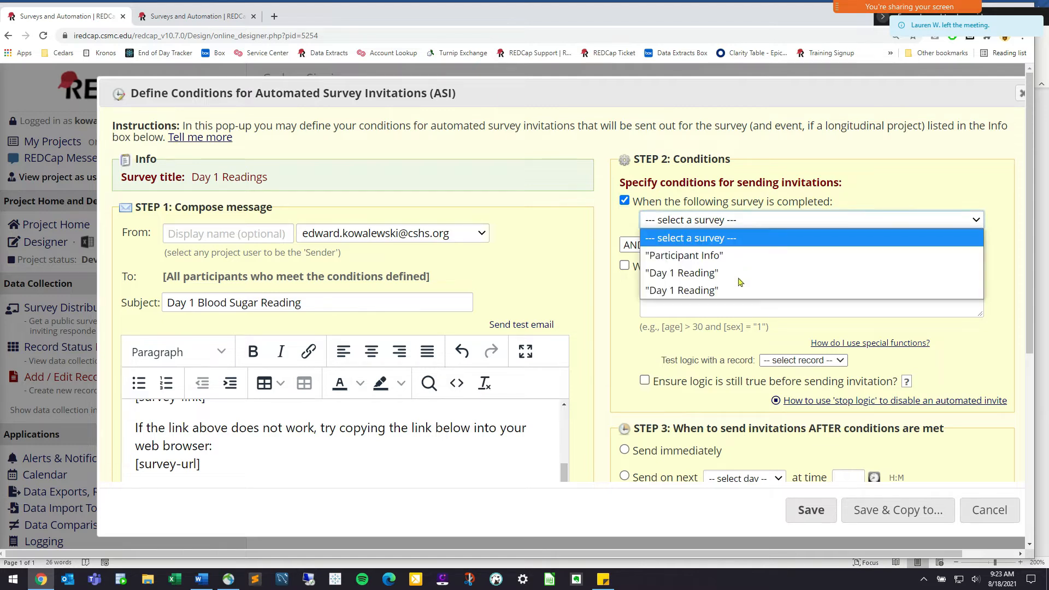
{"action": "left_click", "coordinate": [739, 240]}
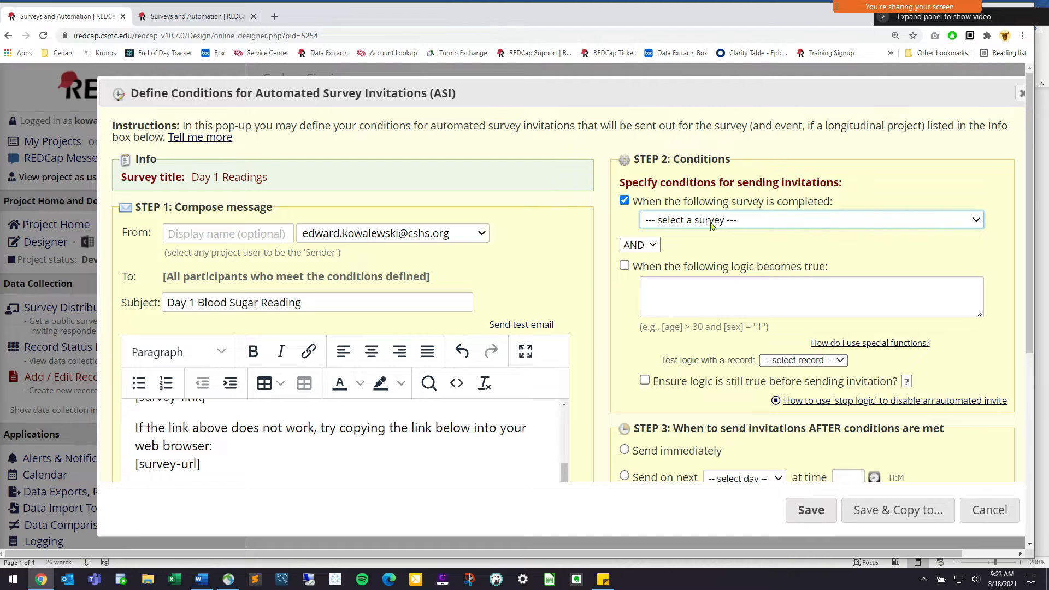
{"action": "left_click", "coordinate": [636, 209]}
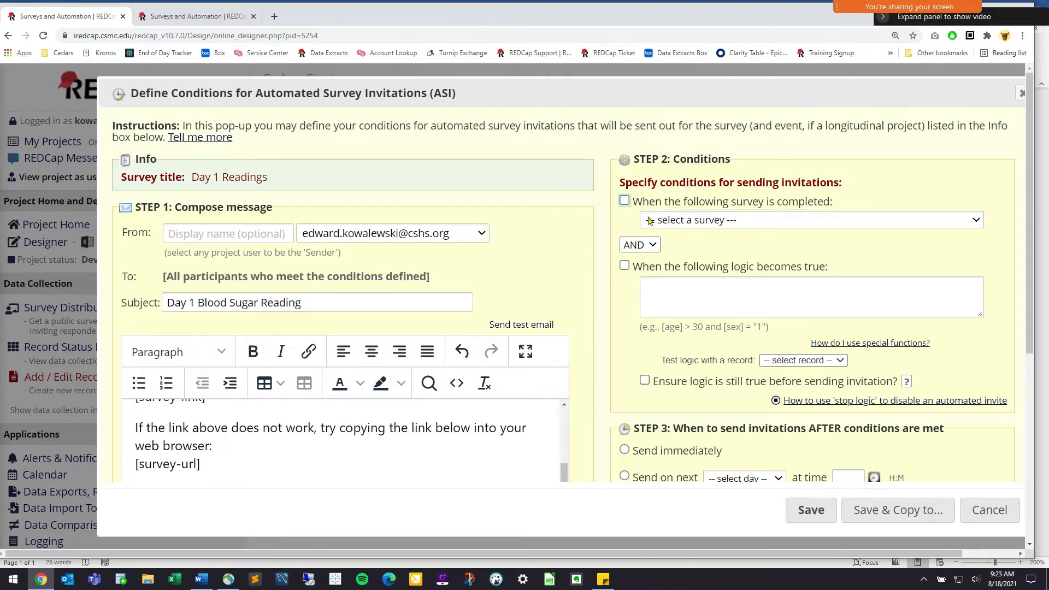
{"action": "left_click", "coordinate": [625, 265]}
{"action": "left_click_drag", "start_coordinate": [643, 266], "coordinate": [828, 266]}
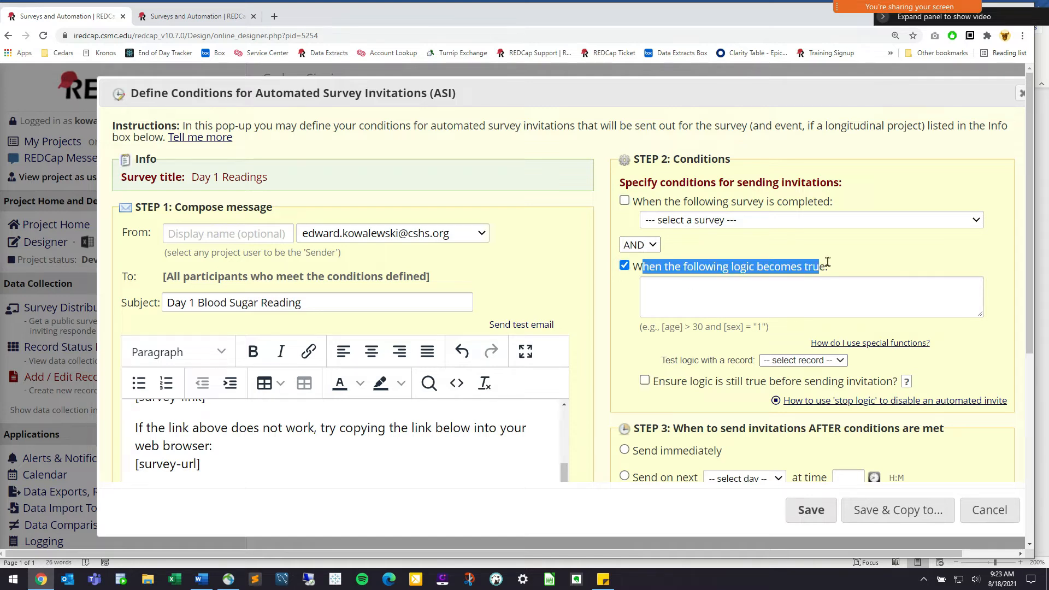
{"action": "left_click", "coordinate": [819, 273]}
{"action": "left_click", "coordinate": [822, 284]}
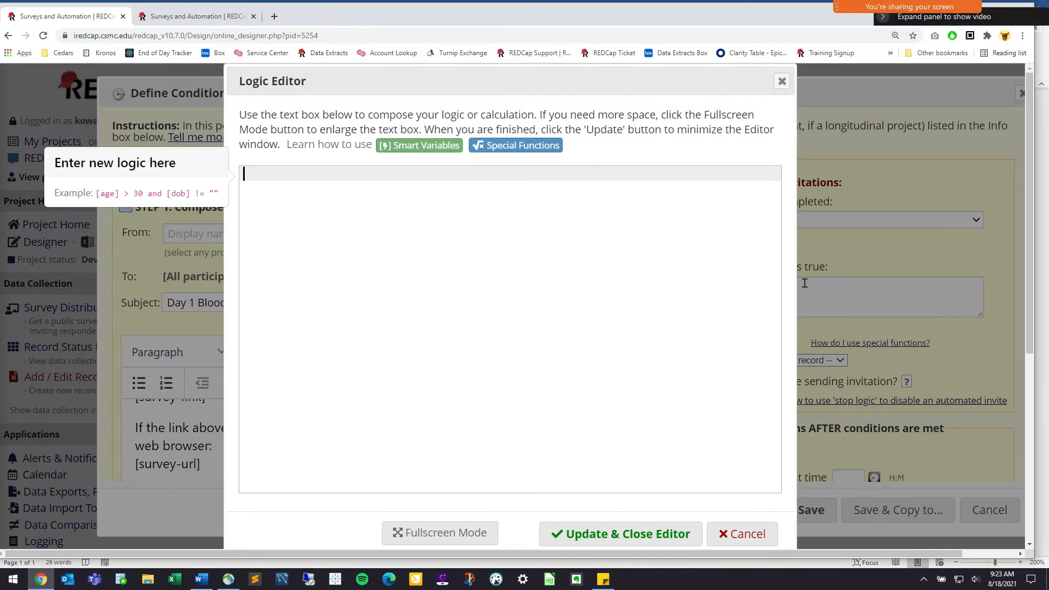
{"action": "key", "text": "Escape"}
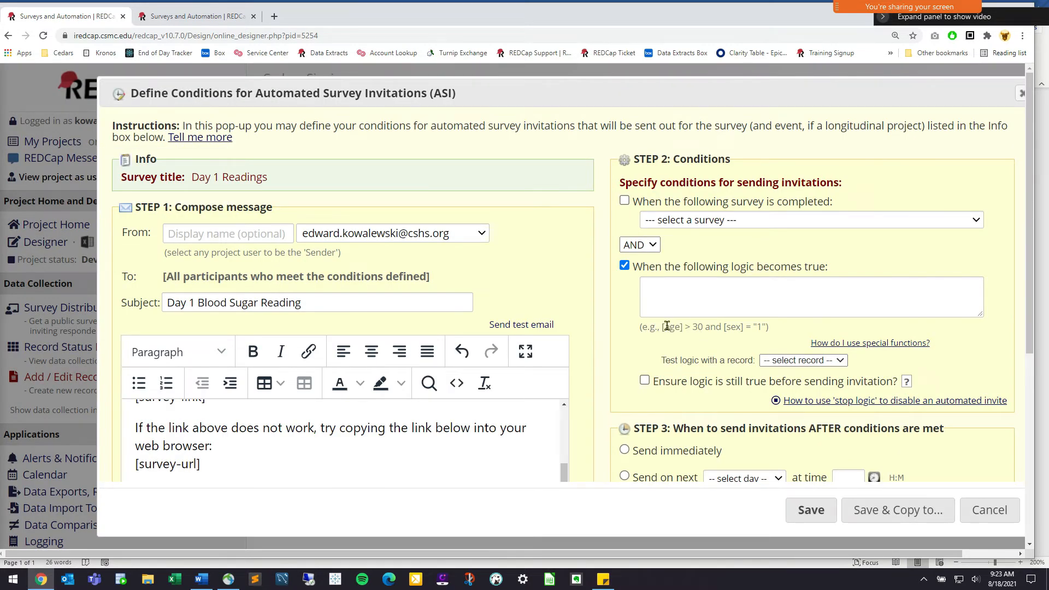
{"action": "left_click_drag", "start_coordinate": [664, 326], "coordinate": [706, 327]}
{"action": "left_click", "coordinate": [699, 326]}
{"action": "left_click", "coordinate": [663, 326]}
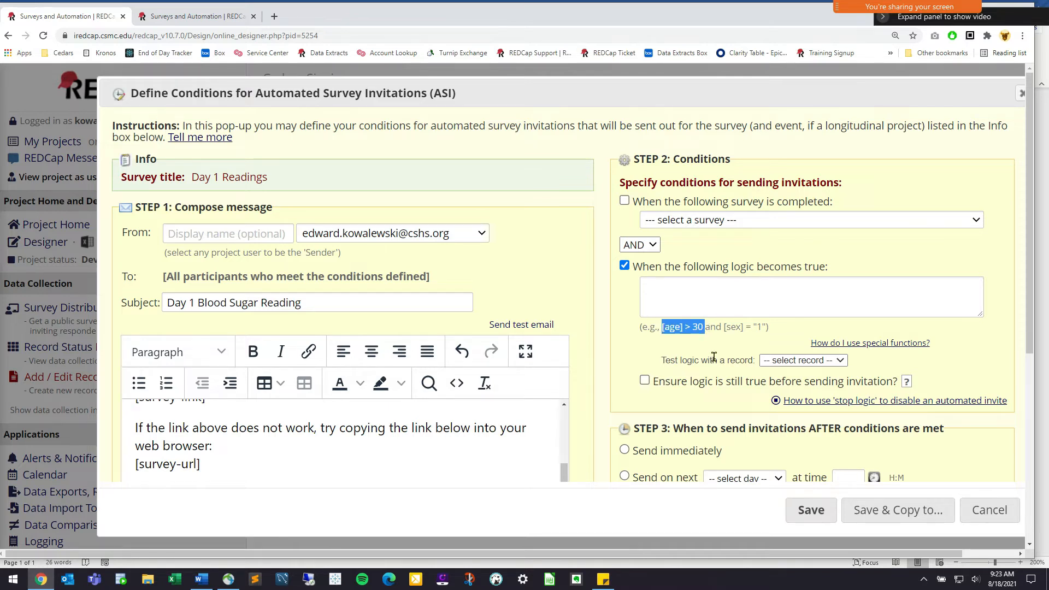
{"action": "left_click_drag", "start_coordinate": [725, 326], "coordinate": [767, 325]}
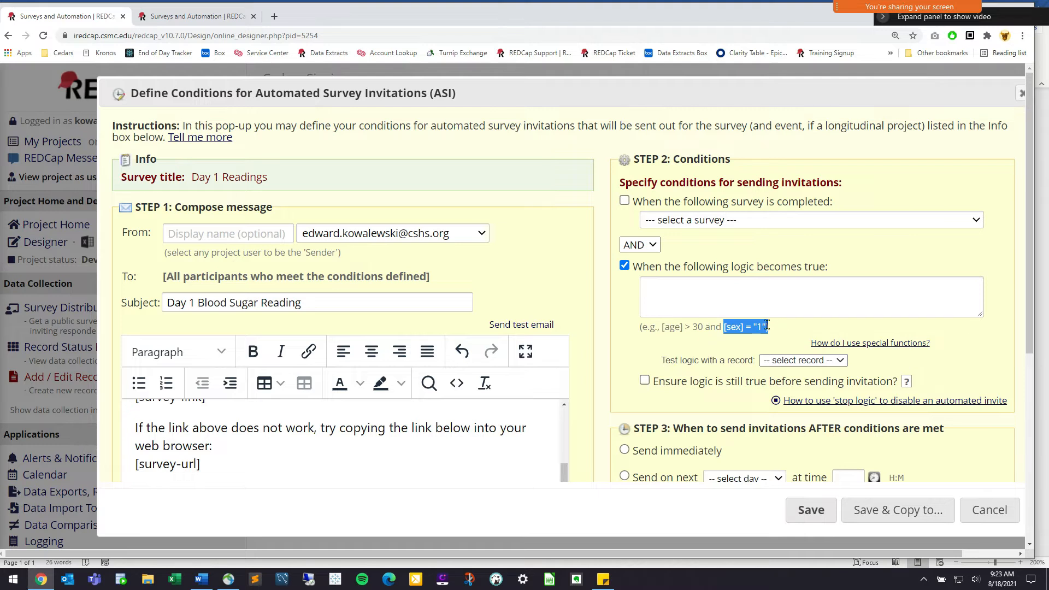
{"action": "left_click", "coordinate": [813, 329]}
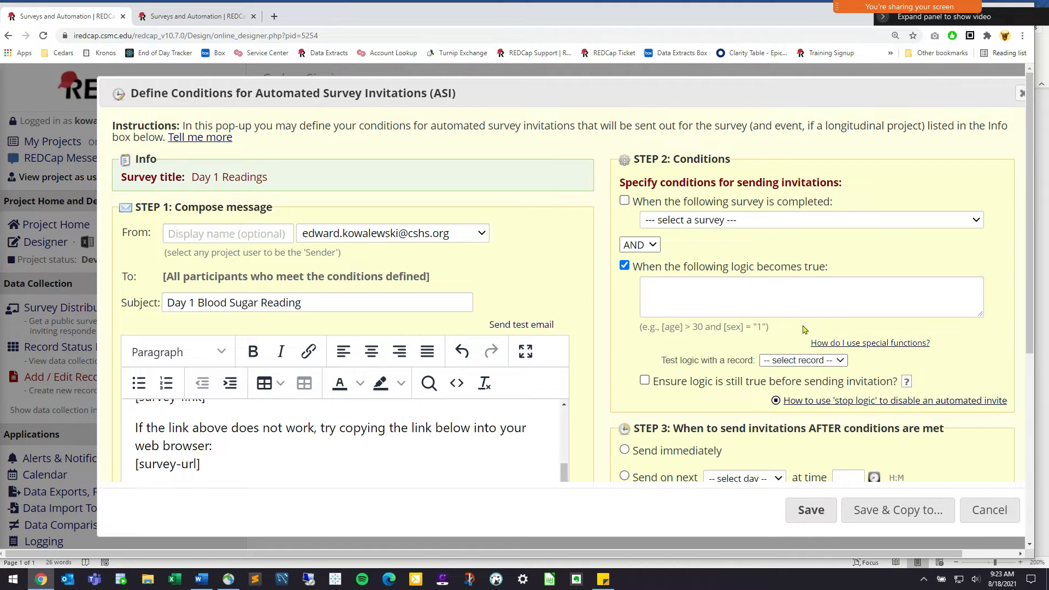
{"action": "left_click_drag", "start_coordinate": [725, 330], "coordinate": [766, 328]}
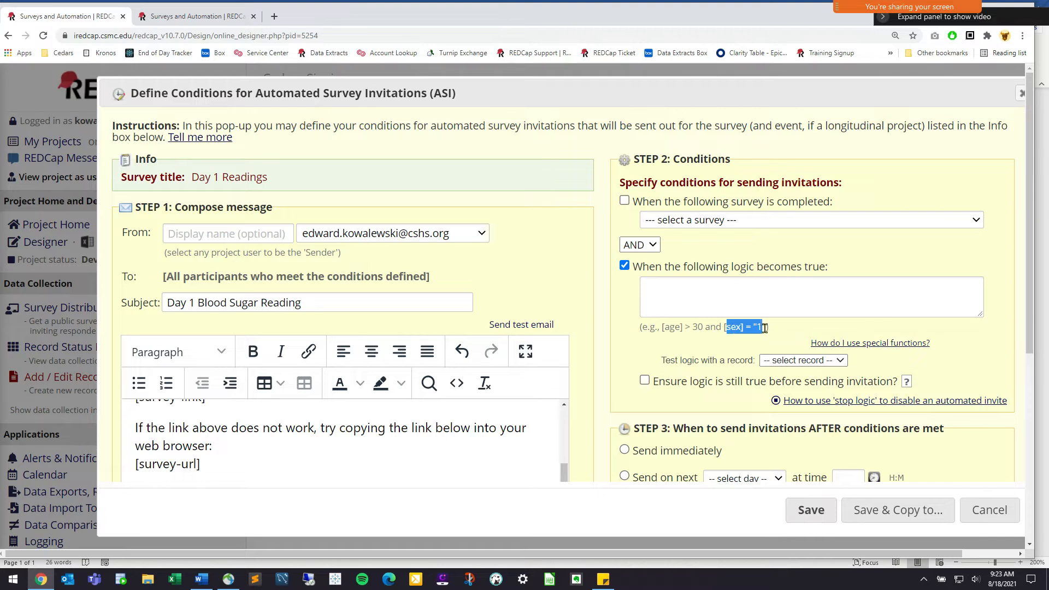
{"action": "left_click", "coordinate": [764, 326]}
{"action": "left_click_drag", "start_coordinate": [765, 328], "coordinate": [723, 328]}
{"action": "left_click", "coordinate": [757, 328]}
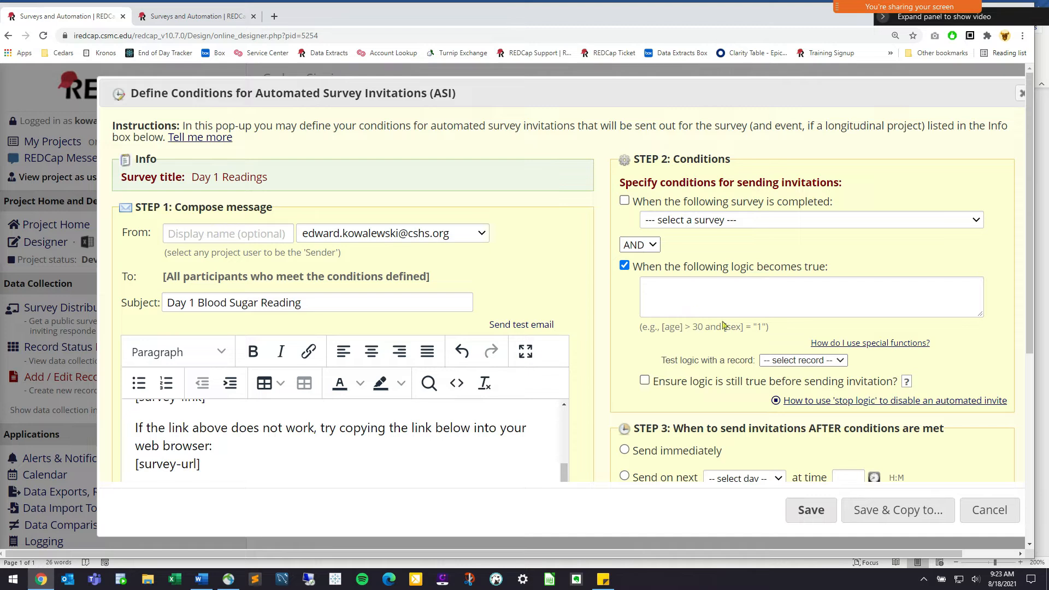
{"action": "left_click_drag", "start_coordinate": [664, 327], "coordinate": [705, 327]}
{"action": "left_click", "coordinate": [700, 327]}
{"action": "double_click", "coordinate": [673, 327]}
{"action": "left_click", "coordinate": [182, 16]}
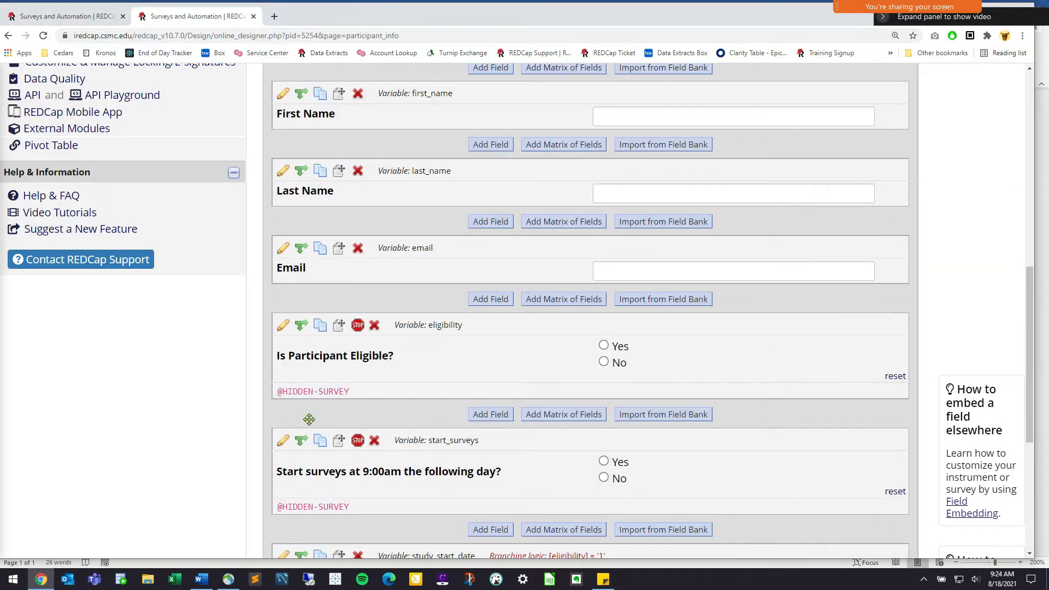
{"action": "left_click", "coordinate": [494, 417]}
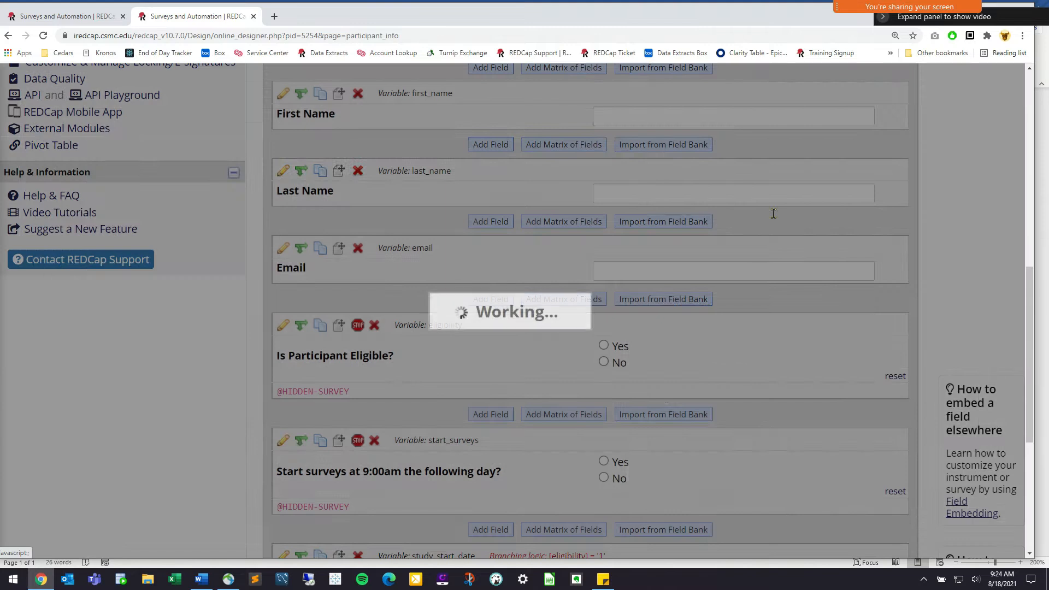
{"action": "left_click_drag", "start_coordinate": [662, 231], "coordinate": [749, 221]}
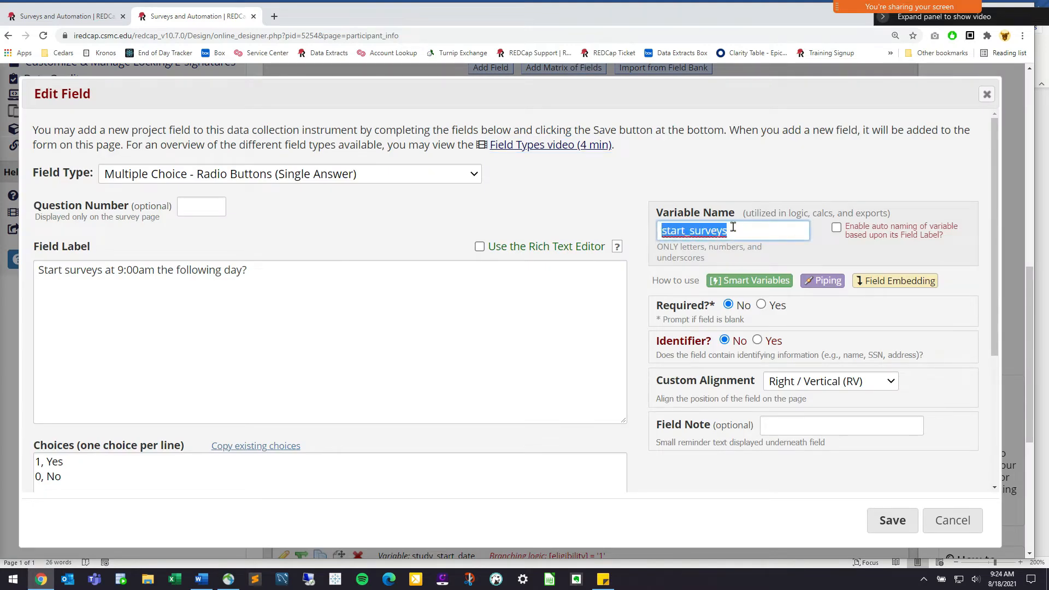
{"action": "left_click", "coordinate": [66, 16]}
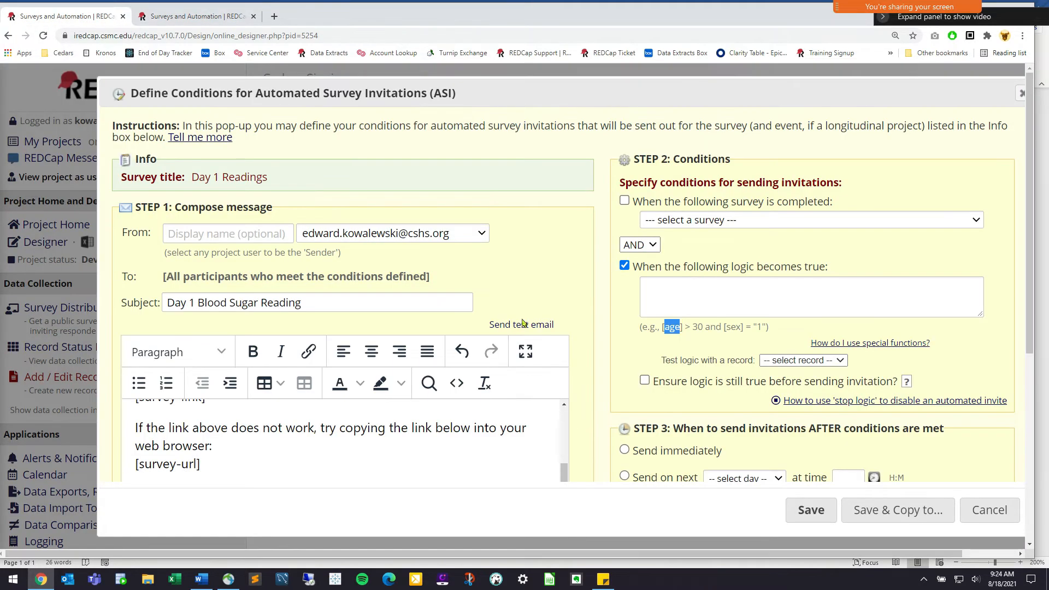
{"action": "left_click_drag", "start_coordinate": [682, 327], "coordinate": [662, 327]}
{"action": "left_click", "coordinate": [678, 303]}
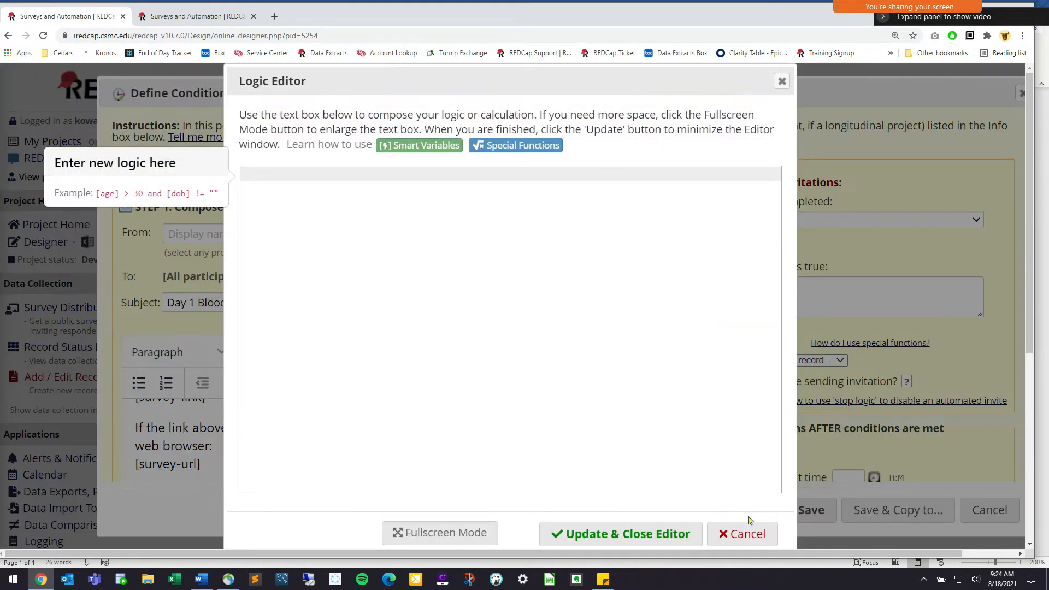
{"action": "left_click", "coordinate": [746, 547]}
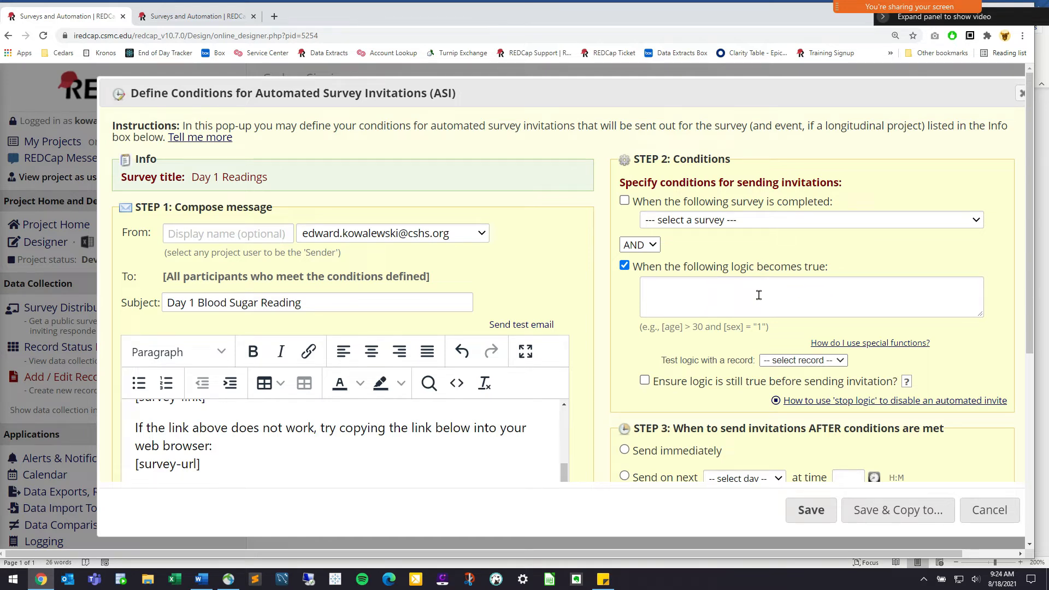
{"action": "left_click", "coordinate": [736, 295]}
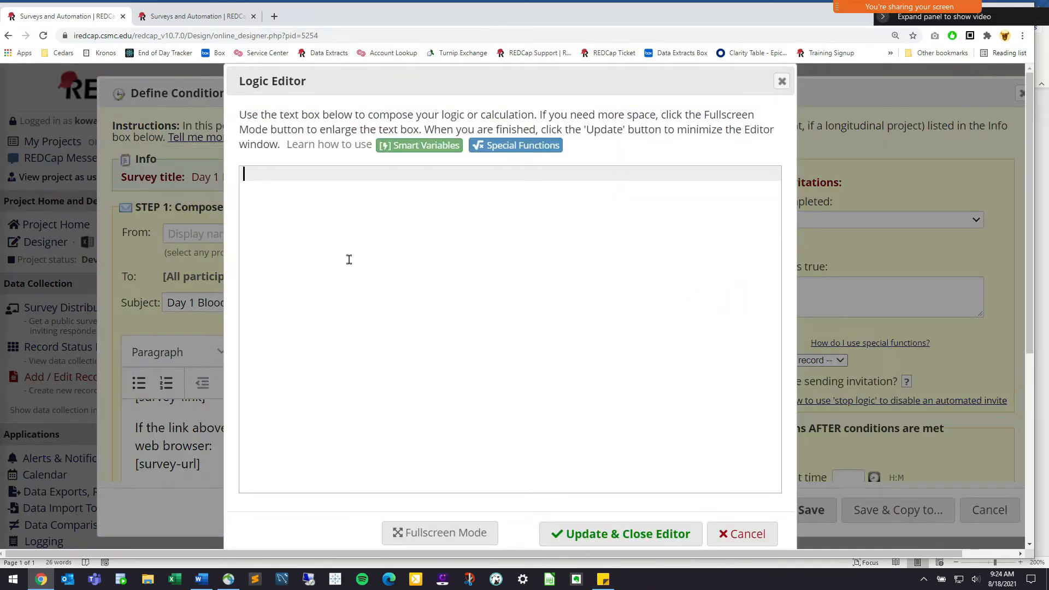
Insert the [start_surveys] field into the logic followed by =
{"action": "type", "text": "["}
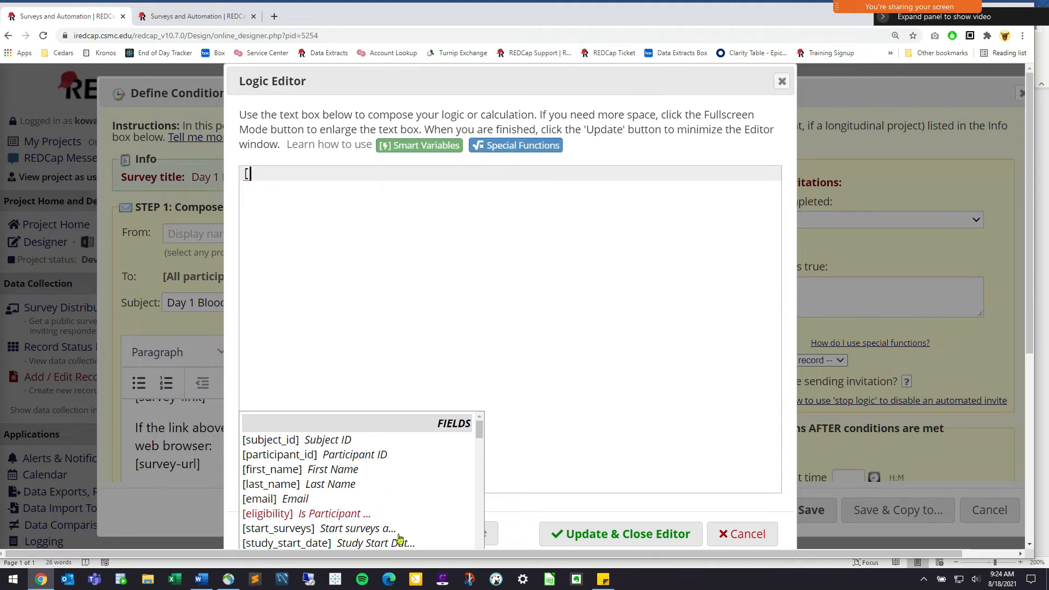
{"action": "scroll", "coordinate": [388, 529], "scroll_direction": "down", "scroll_amount": 1}
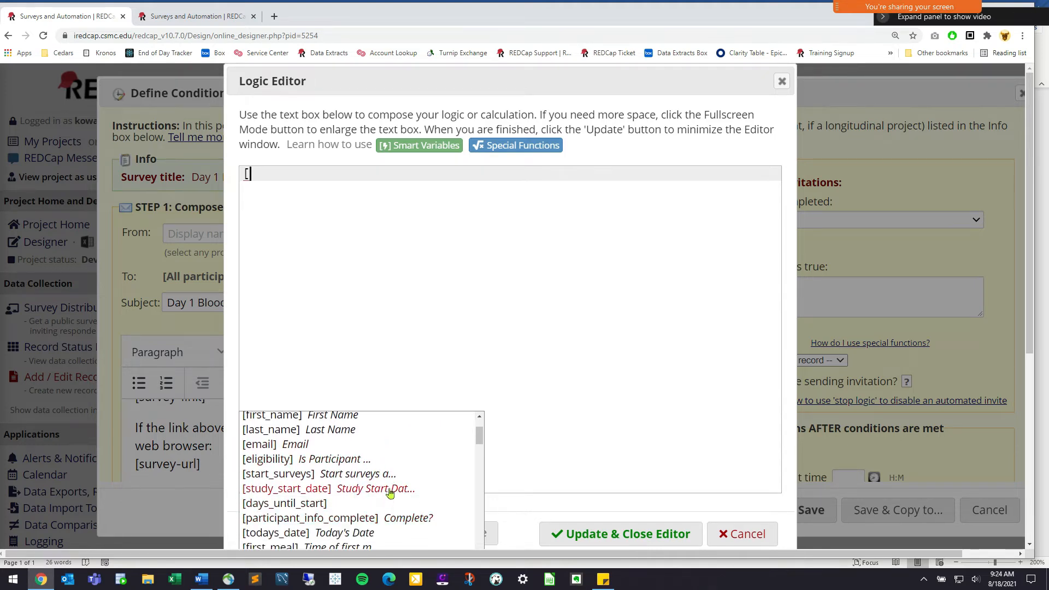
{"action": "scroll", "coordinate": [385, 524], "scroll_direction": "up", "scroll_amount": 1}
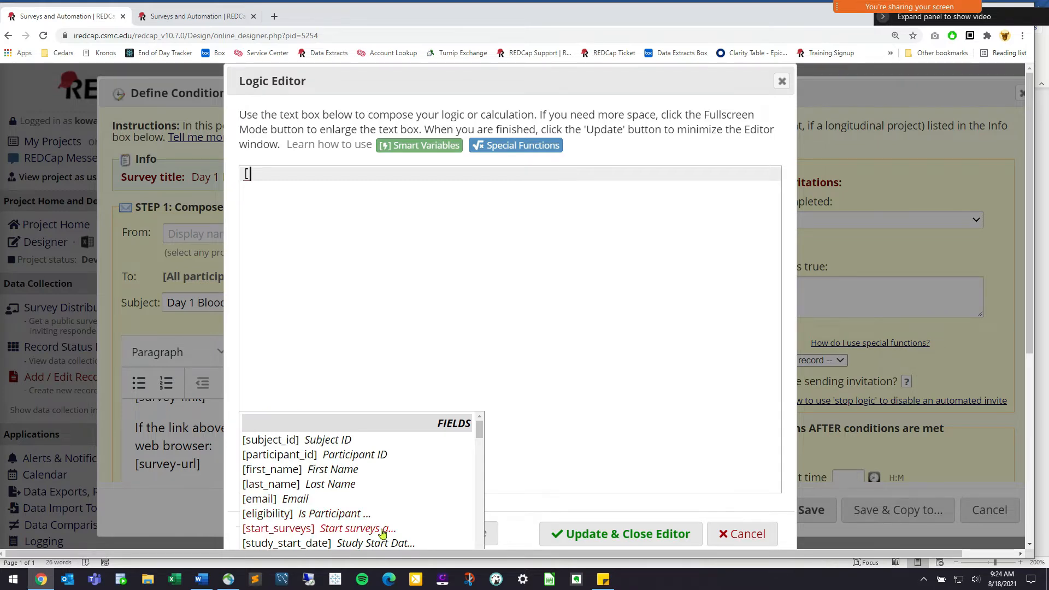
{"action": "left_click", "coordinate": [382, 529]}
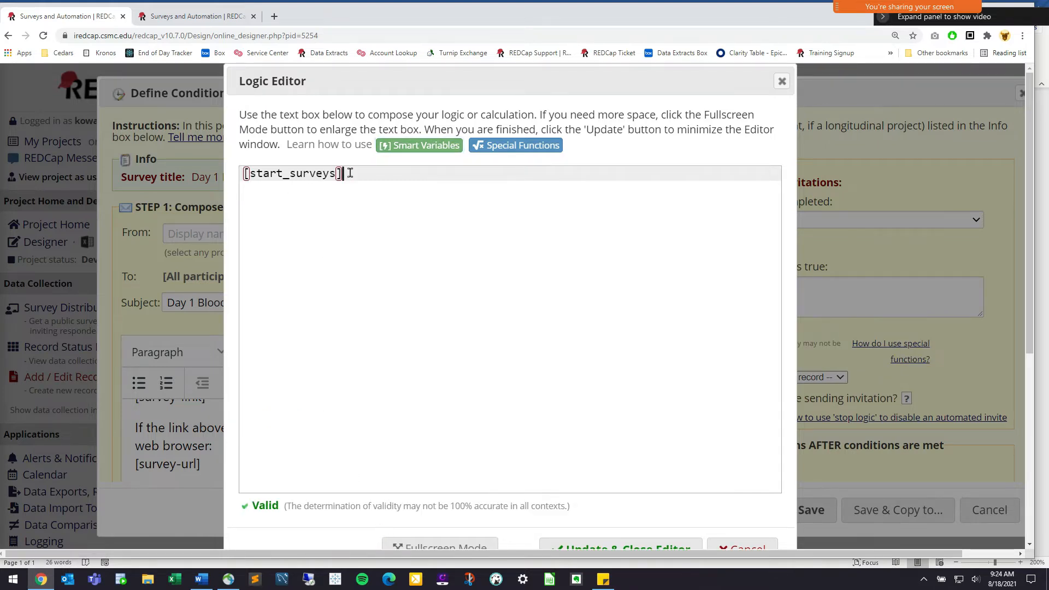
{"action": "key", "text": "shift+Left"}
{"action": "key", "text": "shift+Left"}
{"action": "key", "text": "shift+Left"}
{"action": "key", "text": "shift+Left"}
{"action": "key", "text": "shift+Left"}
{"action": "key", "text": "shift+Left"}
{"action": "key", "text": "shift+Left"}
{"action": "key", "text": "shift+Left"}
{"action": "key", "text": "shift+Left"}
{"action": "key", "text": "shift+Left"}
{"action": "key", "text": "shift+Left"}
{"action": "key", "text": "shift+Left"}
{"action": "key", "text": "shift+Left"}
{"action": "key", "text": "shift+Left"}
{"action": "key", "text": "shift+Left"}
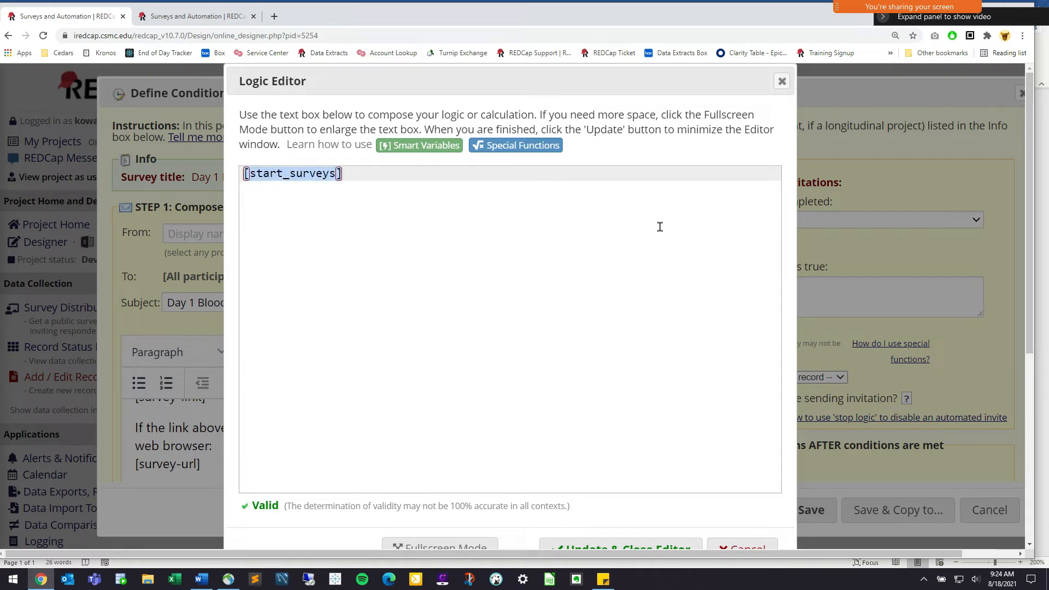
{"action": "type", "text": "["}
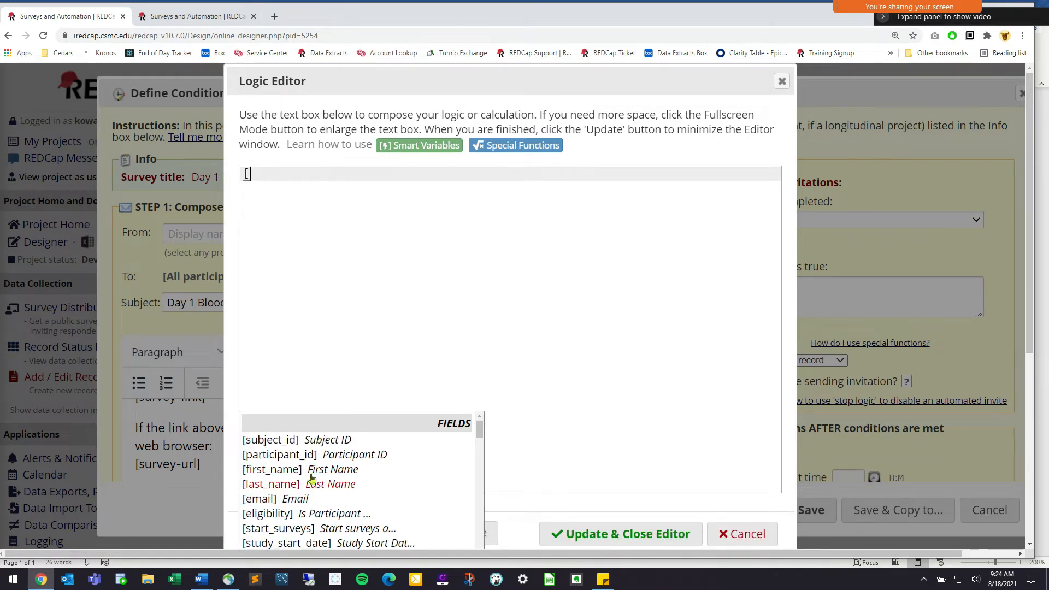
{"action": "scroll", "coordinate": [472, 439], "scroll_direction": "down", "scroll_amount": 3}
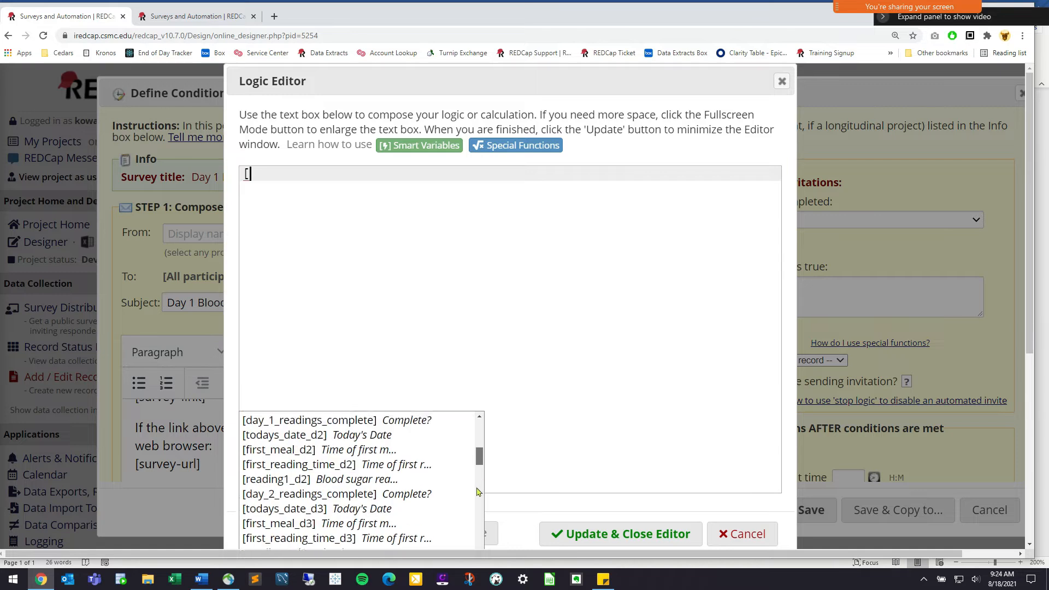
{"action": "scroll", "coordinate": [473, 438], "scroll_direction": "up", "scroll_amount": 3}
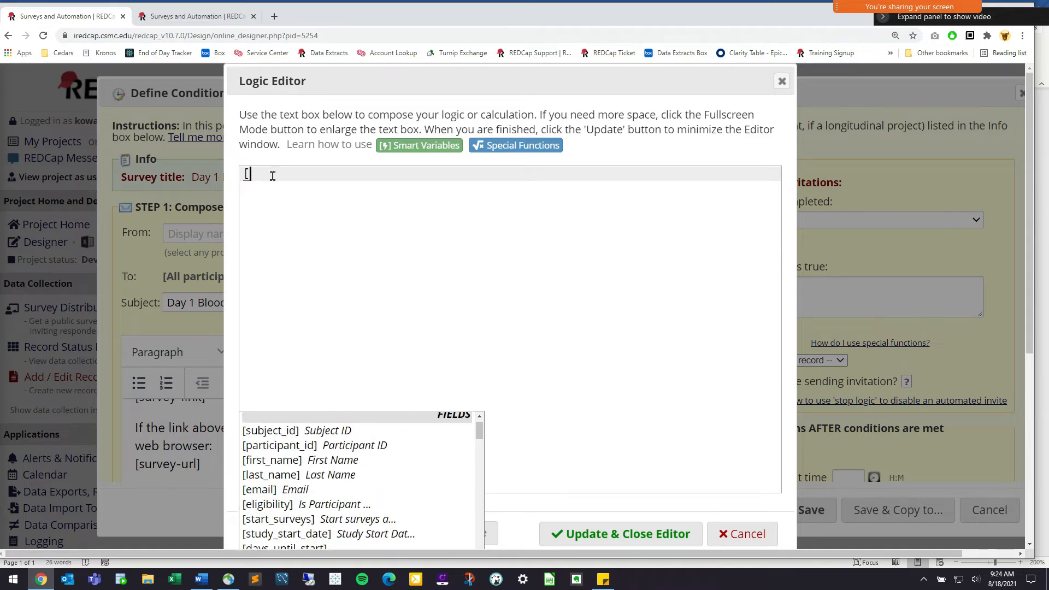
{"action": "type", "text": "st"}
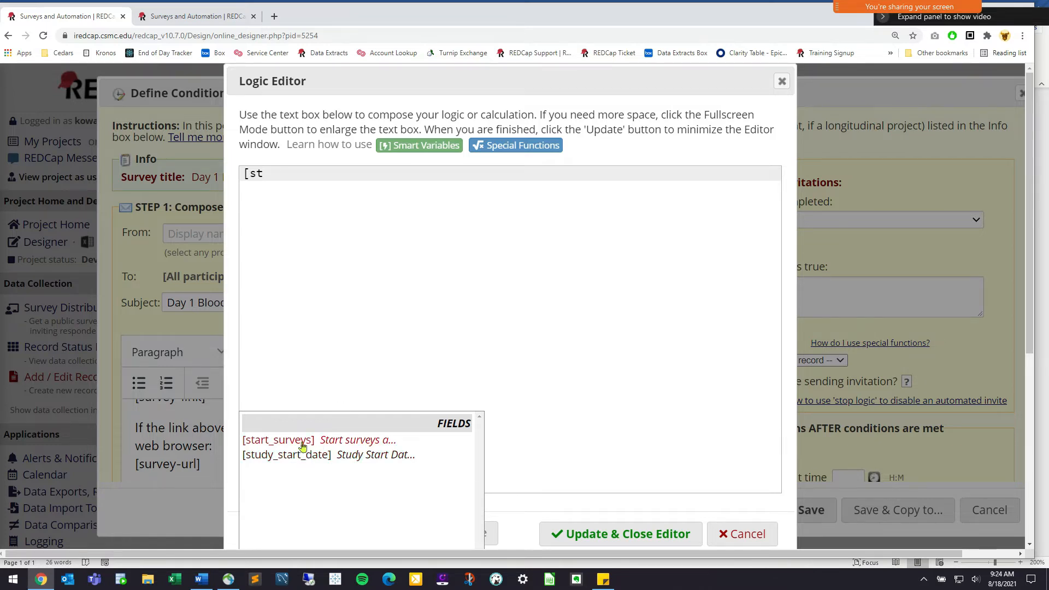
{"action": "left_click", "coordinate": [343, 443]}
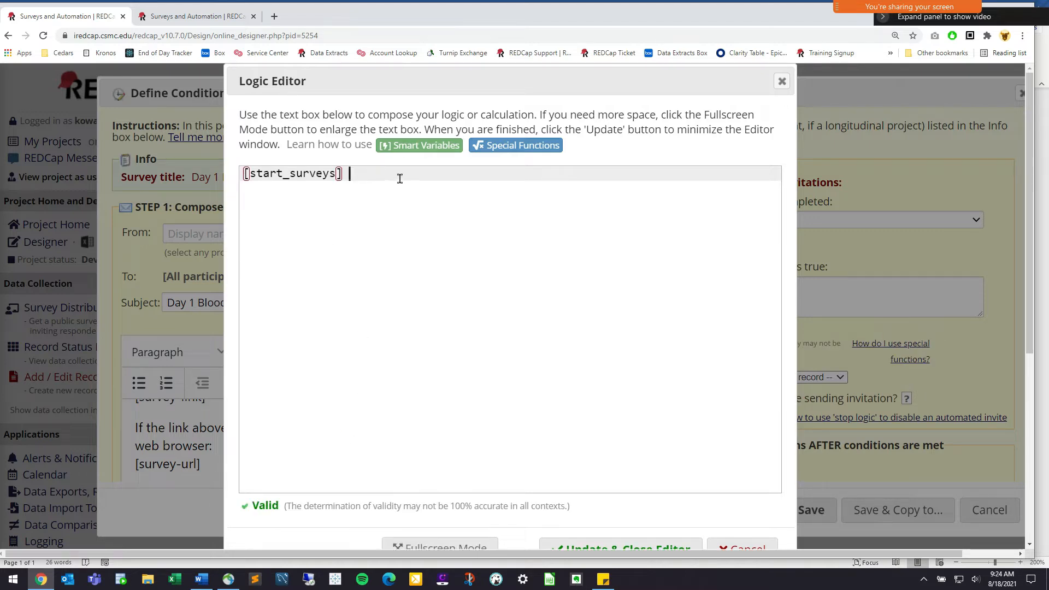
{"action": "type", "text": "="}
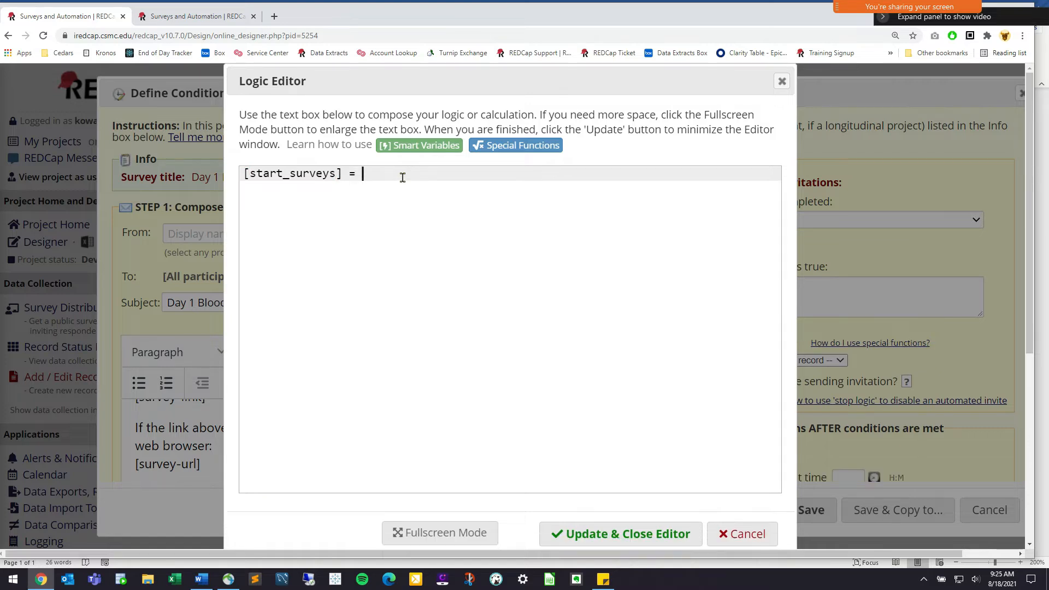
Confirm start_surveys codes Yes as 1, then finish the logic as [start_surveys] = '1'
{"action": "left_click", "coordinate": [212, 20]}
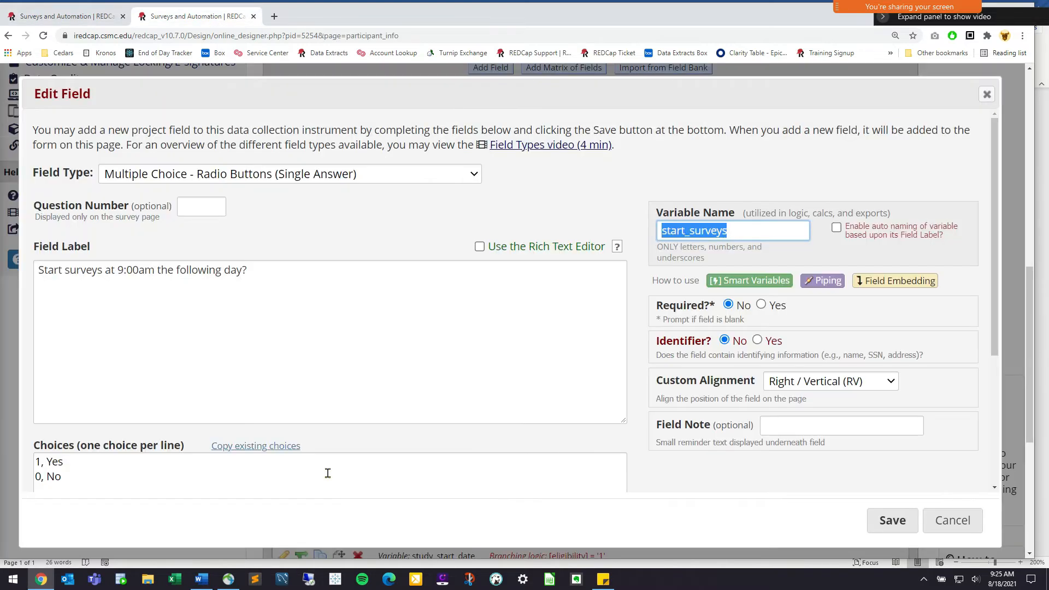
{"action": "left_click", "coordinate": [33, 468]}
{"action": "key", "text": "ctrl+a"}
{"action": "left_click_drag", "start_coordinate": [35, 462], "coordinate": [102, 464]}
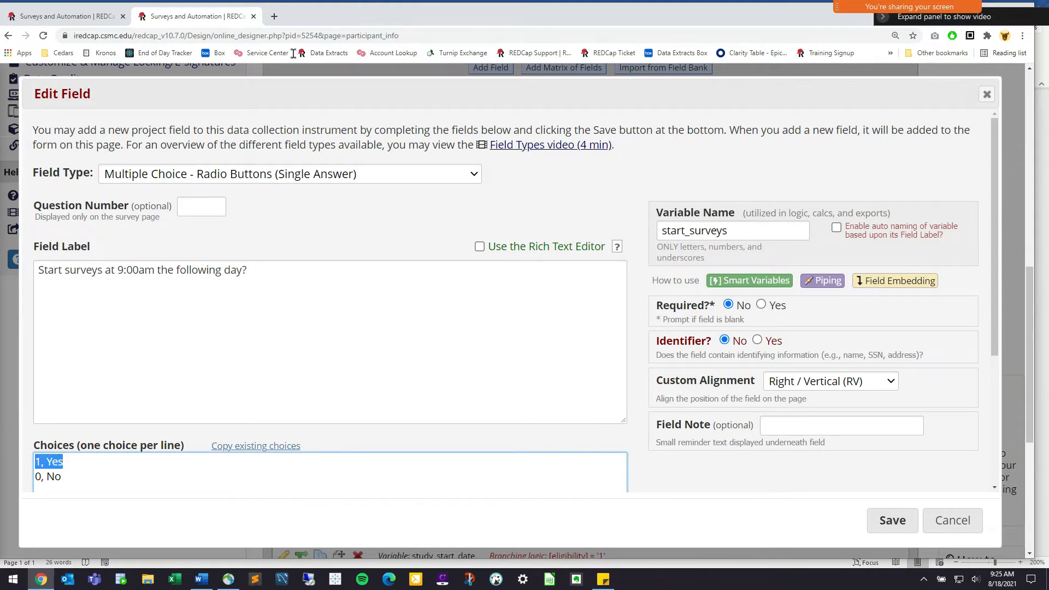
{"action": "left_click", "coordinate": [41, 18]}
{"action": "type", "text": "'1'"}
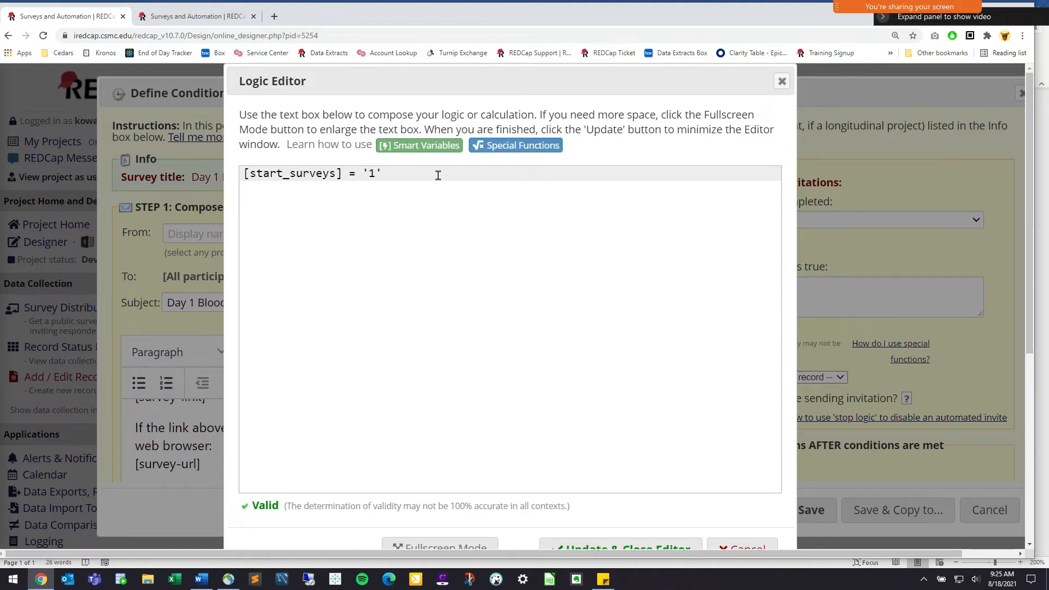
{"action": "key", "text": "BackSpace"}
{"action": "key", "text": "Left"}
{"action": "key", "text": "Left"}
{"action": "key", "text": "BackSpace"}
{"action": "key", "text": "Right"}
{"action": "key", "text": "BackSpace"}
{"action": "type", "text": "'"}
{"action": "key", "text": "Right"}
{"action": "type", "text": "'"}
Save [start_surveys] = '1' as the invitation logic and return to the start_surveys Edit Field tab
{"action": "left_click", "coordinate": [585, 549]}
{"action": "right_click", "coordinate": [586, 549]}
{"action": "left_click", "coordinate": [563, 533]}
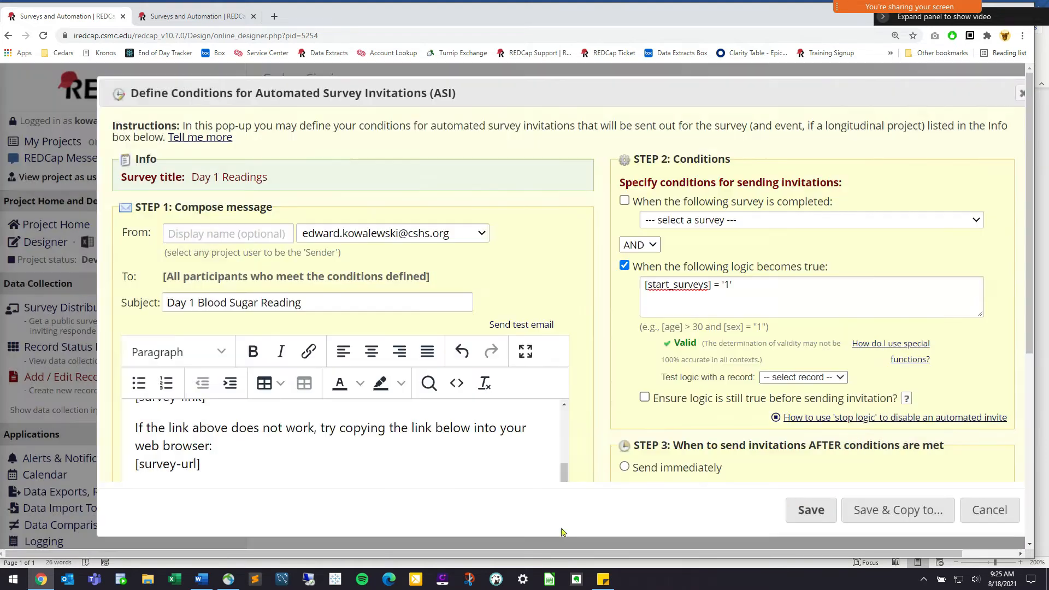
{"action": "left_click_drag", "start_coordinate": [707, 332], "coordinate": [659, 331]}
{"action": "left_click", "coordinate": [691, 332]}
{"action": "left_click_drag", "start_coordinate": [726, 328], "coordinate": [769, 330]}
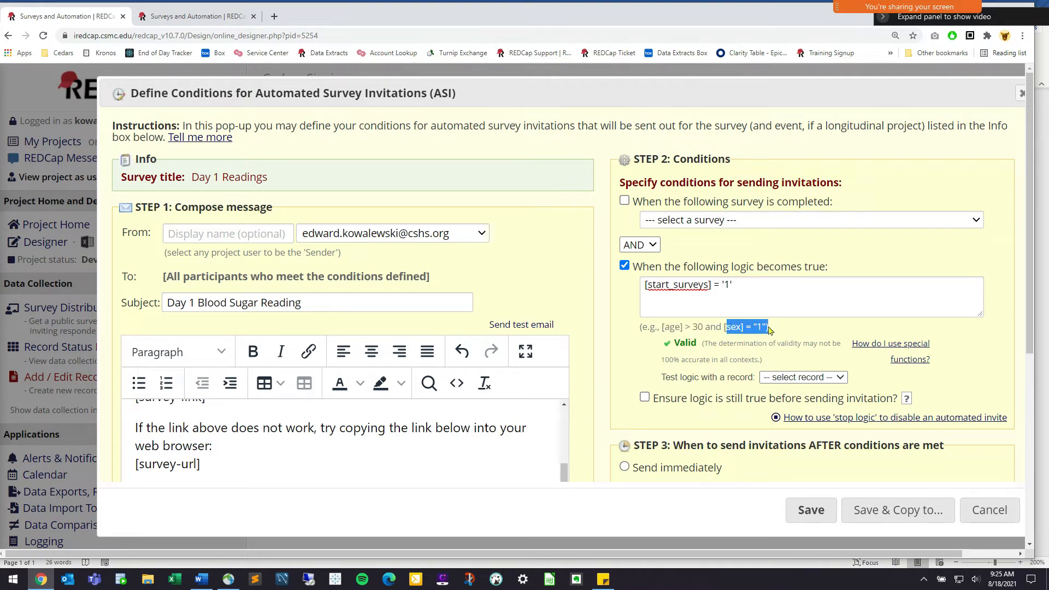
{"action": "left_click", "coordinate": [712, 328]}
{"action": "left_click_drag", "start_coordinate": [705, 328], "coordinate": [658, 328]}
{"action": "left_click", "coordinate": [709, 314]}
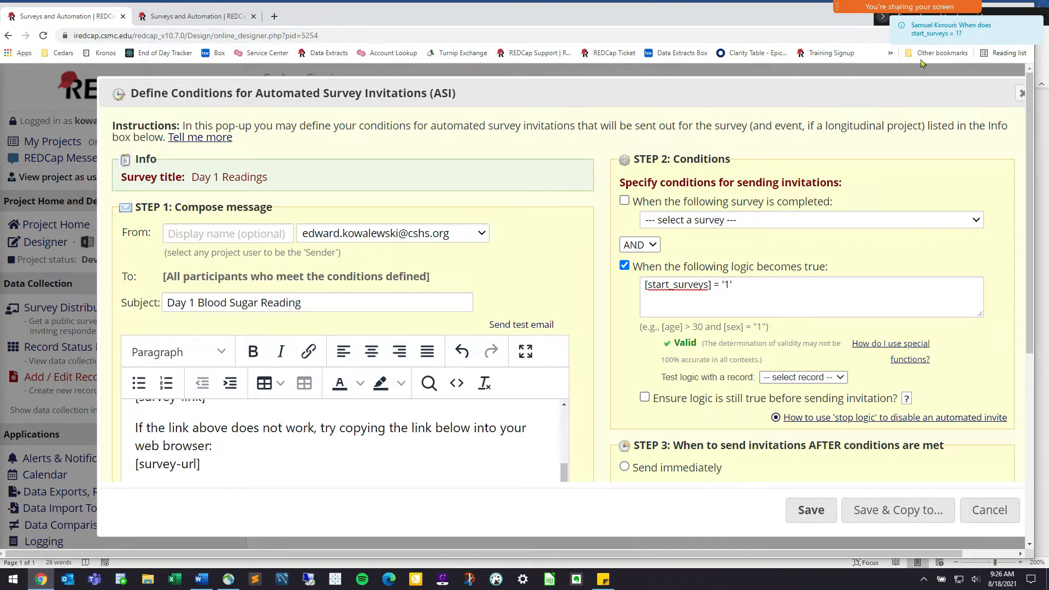
{"action": "left_click", "coordinate": [209, 22]}
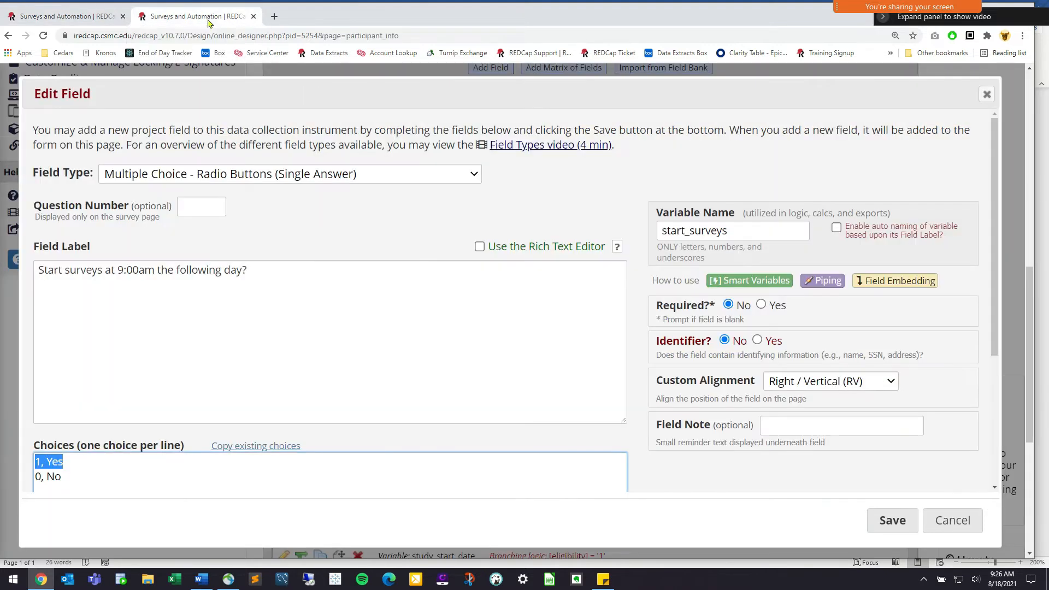
Close the field definition and open Subject ID 3's Participant Info form from the record status dashboard
{"action": "left_click", "coordinate": [954, 521]}
{"action": "scroll", "coordinate": [140, 273], "scroll_direction": "up", "scroll_amount": 5}
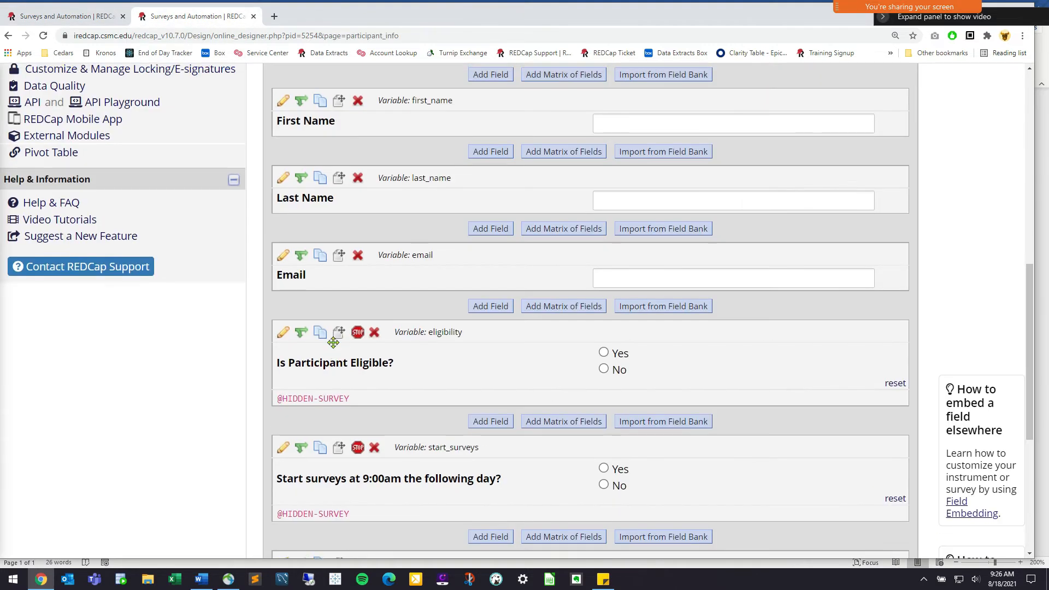
{"action": "scroll", "coordinate": [139, 273], "scroll_direction": "up", "scroll_amount": 4}
{"action": "left_click", "coordinate": [86, 237]}
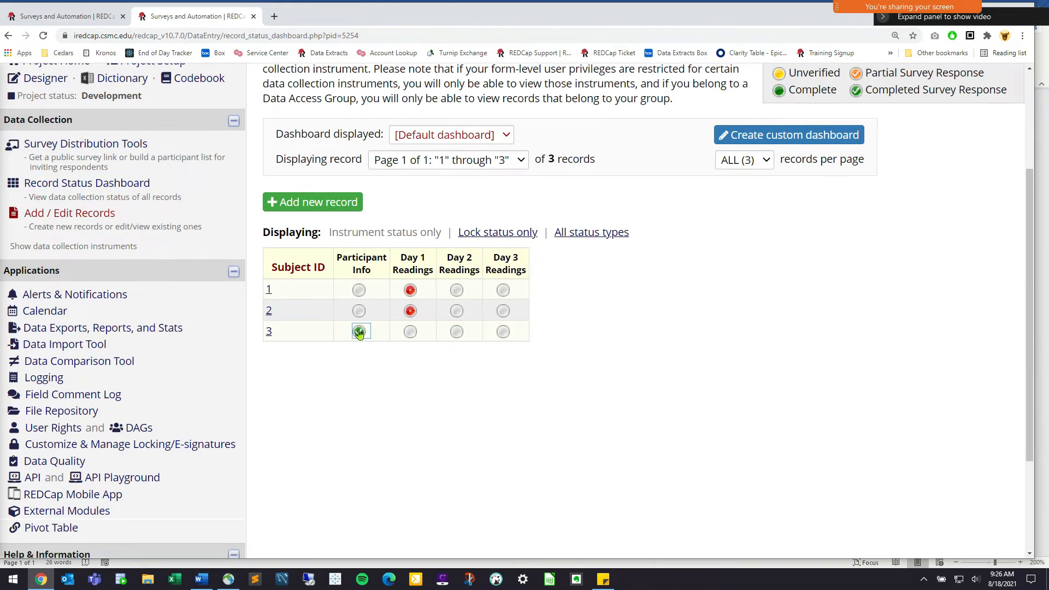
{"action": "left_click", "coordinate": [361, 332]}
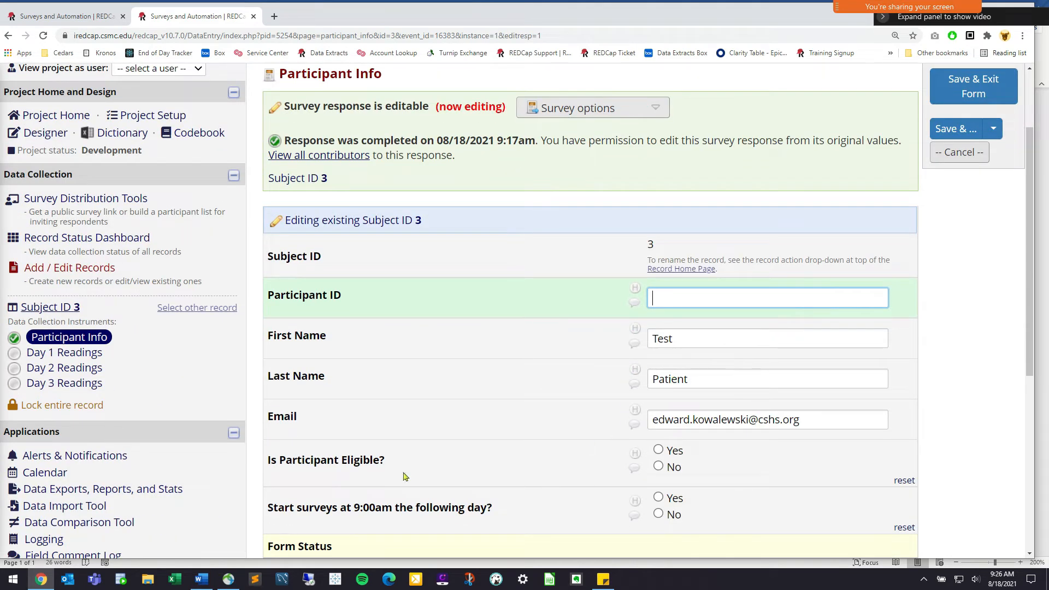
Answer Yes to both the eligibility and start-surveys-next-day questions
{"action": "left_click_drag", "start_coordinate": [418, 470], "coordinate": [328, 468]}
{"action": "left_click", "coordinate": [357, 470]}
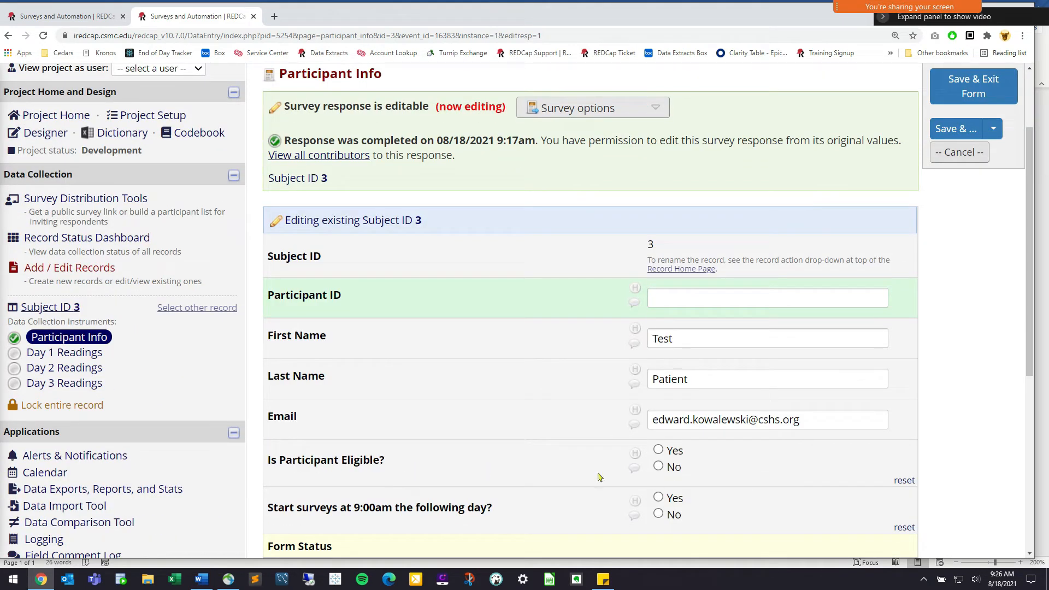
{"action": "left_click", "coordinate": [673, 457]}
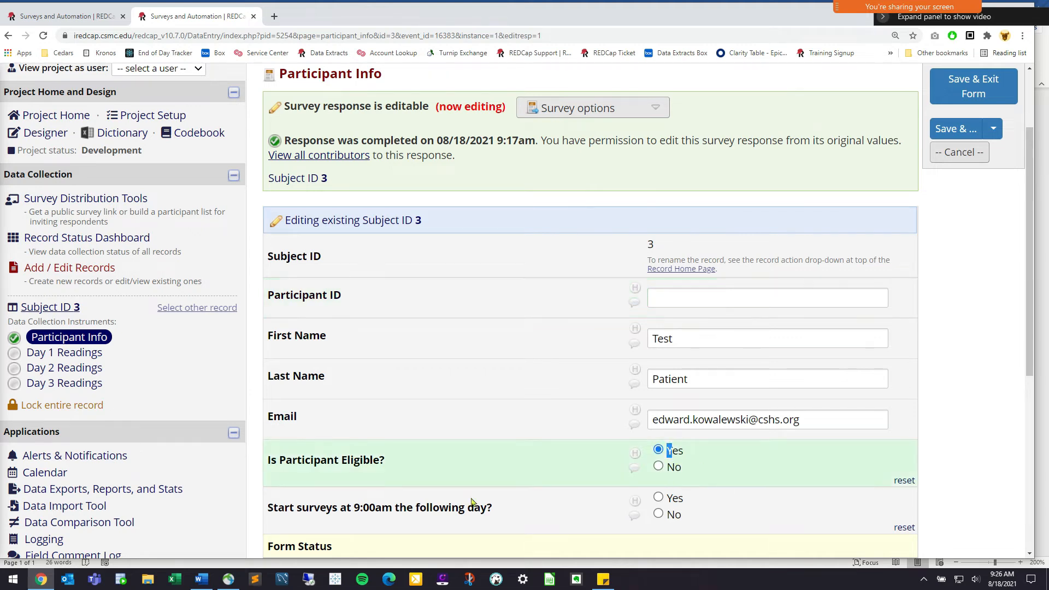
{"action": "left_click_drag", "start_coordinate": [513, 513], "coordinate": [280, 512]}
{"action": "left_click", "coordinate": [292, 513]}
{"action": "left_click", "coordinate": [668, 502]}
{"action": "mouse_move", "coordinate": [679, 499]}
{"action": "left_mouse_down"}
{"action": "mouse_move", "coordinate": [670, 501]}
{"action": "mouse_move", "coordinate": [696, 501]}
{"action": "left_mouse_up"}
{"action": "left_click", "coordinate": [669, 501]}
{"action": "left_click", "coordinate": [713, 502]}
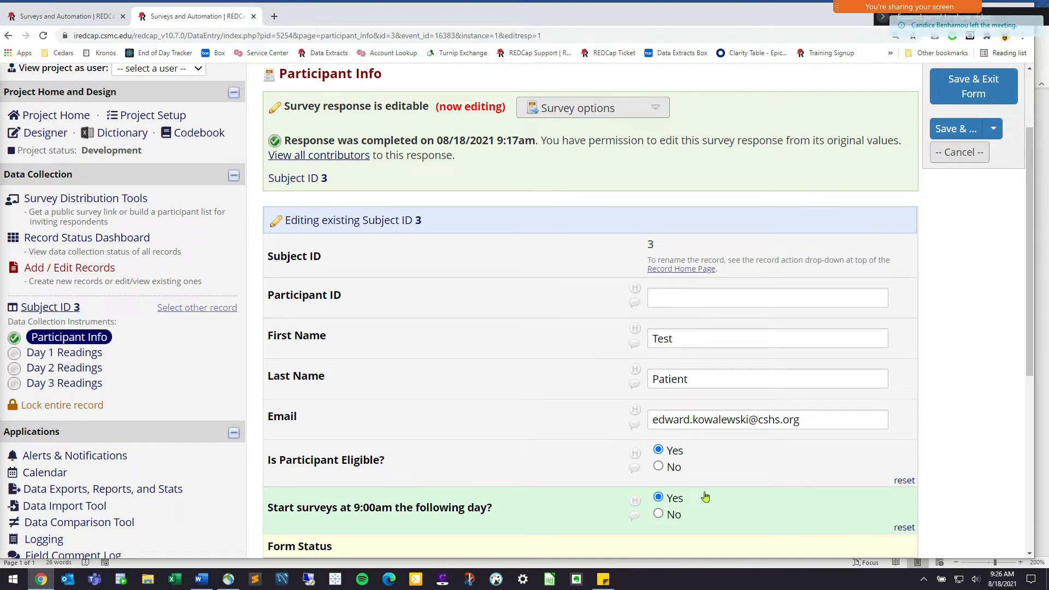
{"action": "double_click", "coordinate": [673, 505]}
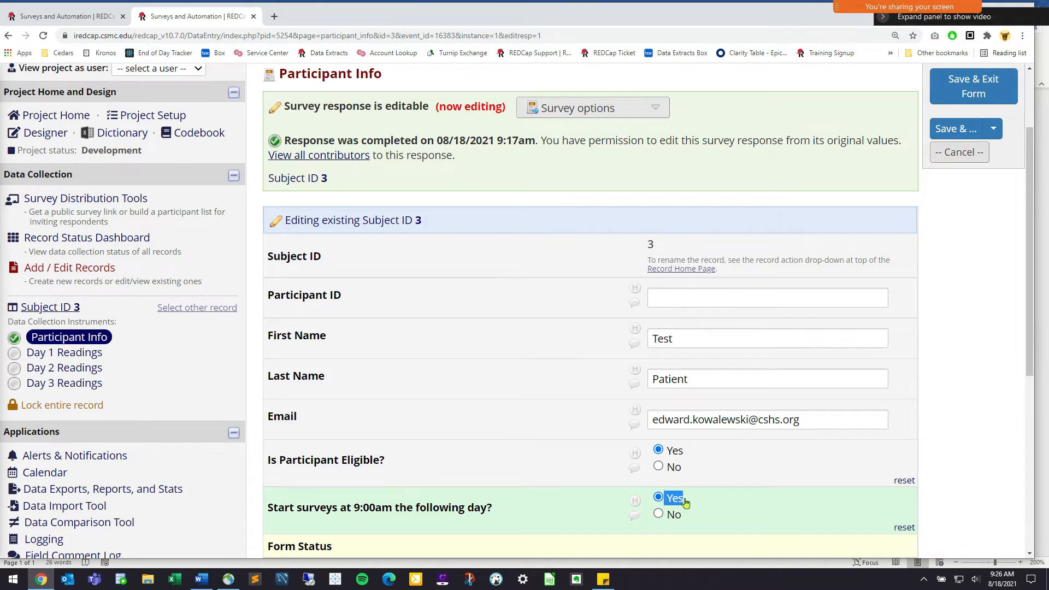
{"action": "scroll", "coordinate": [109, 241], "scroll_direction": "up", "scroll_amount": 1}
Leave for the Online Designer without saving the record edits
{"action": "left_click", "coordinate": [61, 188]}
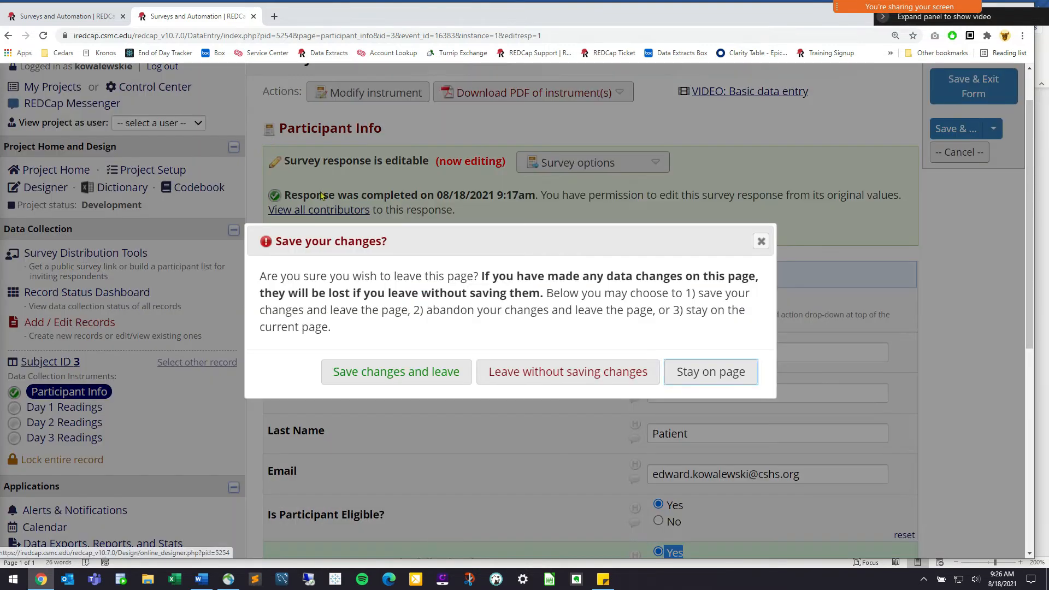
{"action": "left_click", "coordinate": [629, 367]}
{"action": "scroll", "coordinate": [350, 383], "scroll_direction": "down", "scroll_amount": 1}
{"action": "left_click", "coordinate": [336, 382]}
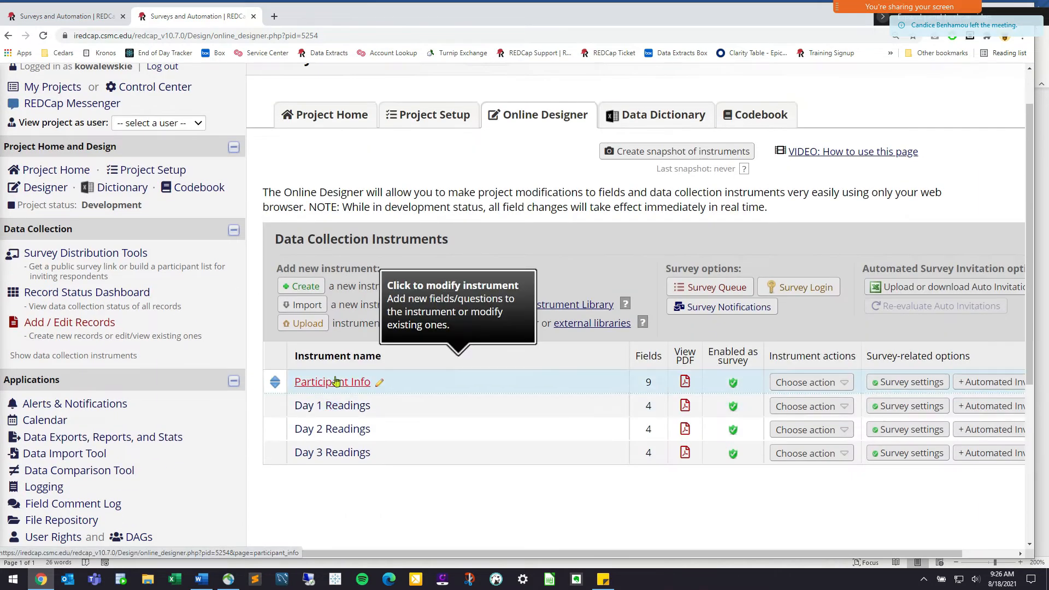
Open the start_surveys field and confirm its choices code Yes as 1
{"action": "scroll", "coordinate": [401, 410], "scroll_direction": "down", "scroll_amount": 5}
{"action": "scroll", "coordinate": [402, 410], "scroll_direction": "down", "scroll_amount": 6}
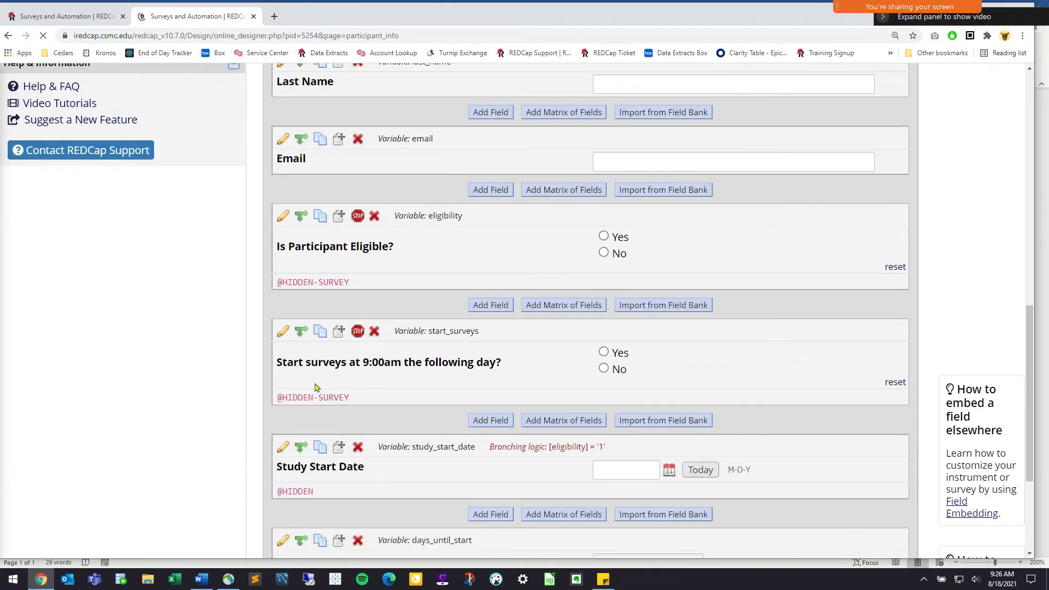
{"action": "left_click", "coordinate": [283, 331]}
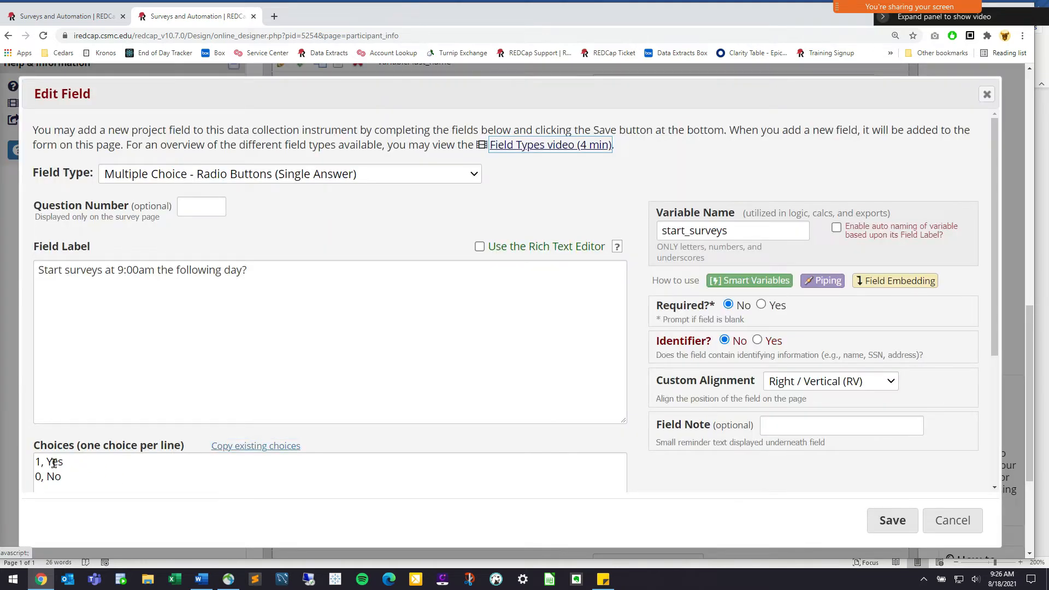
{"action": "mouse_move", "coordinate": [54, 464]}
{"action": "left_mouse_down"}
{"action": "mouse_move", "coordinate": [31, 462]}
{"action": "mouse_move", "coordinate": [51, 464]}
{"action": "left_mouse_up"}
{"action": "left_click", "coordinate": [42, 462]}
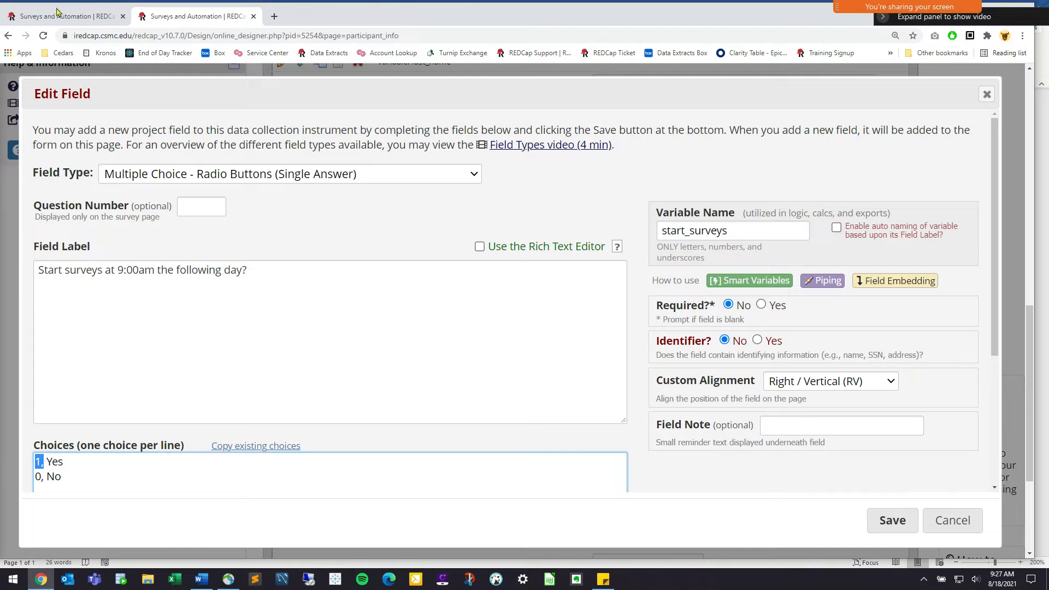
{"action": "left_click", "coordinate": [68, 465]}
Back in the invitation tab, view [start_surveys] = '1' in the Logic Editor and close it unchanged
{"action": "left_click", "coordinate": [57, 17]}
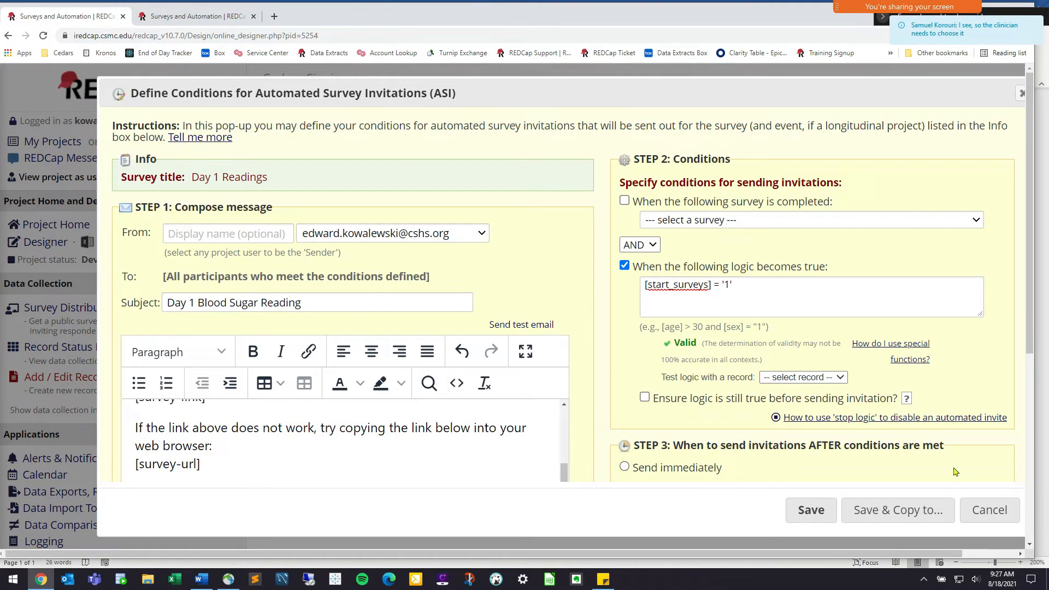
{"action": "left_click", "coordinate": [677, 282]}
{"action": "left_click_drag", "start_coordinate": [400, 174], "coordinate": [231, 174]}
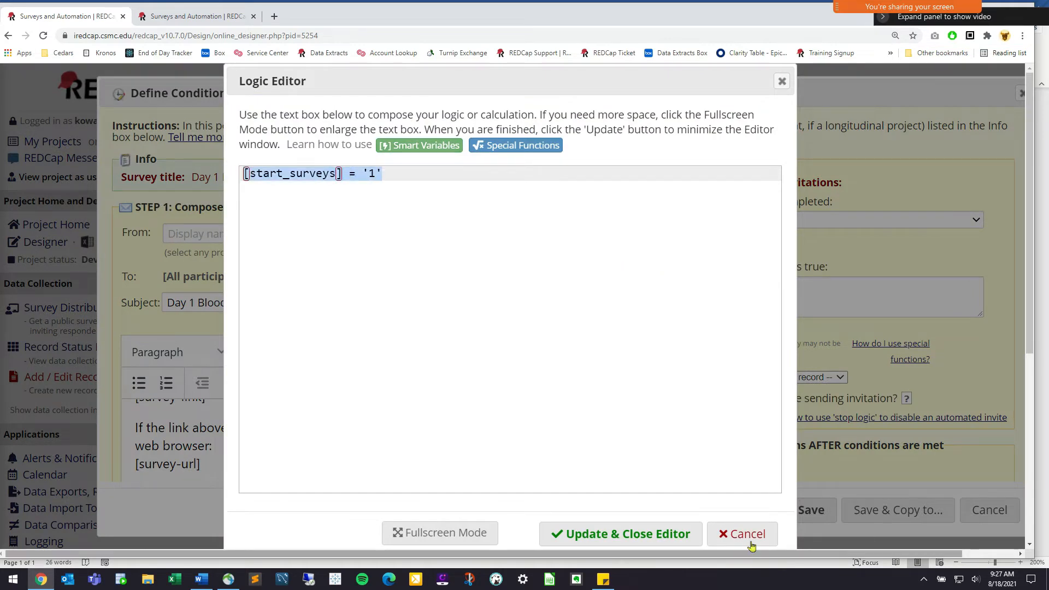
{"action": "left_click", "coordinate": [922, 269]}
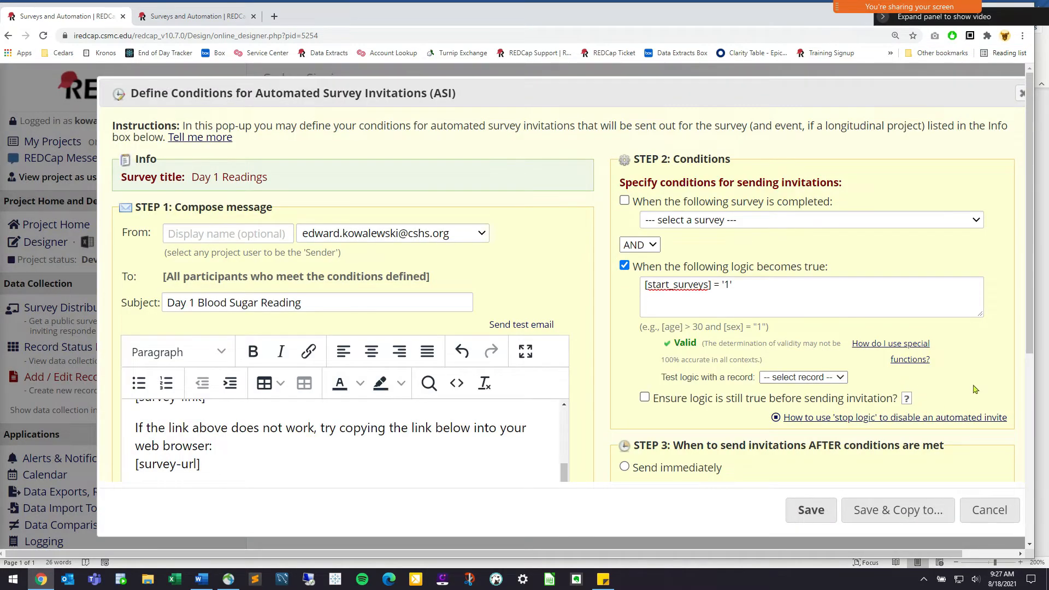
Cancel the Logic Editor and choose the 'Send on next' delayed-send option
{"action": "scroll", "coordinate": [992, 353], "scroll_direction": "down", "scroll_amount": 2}
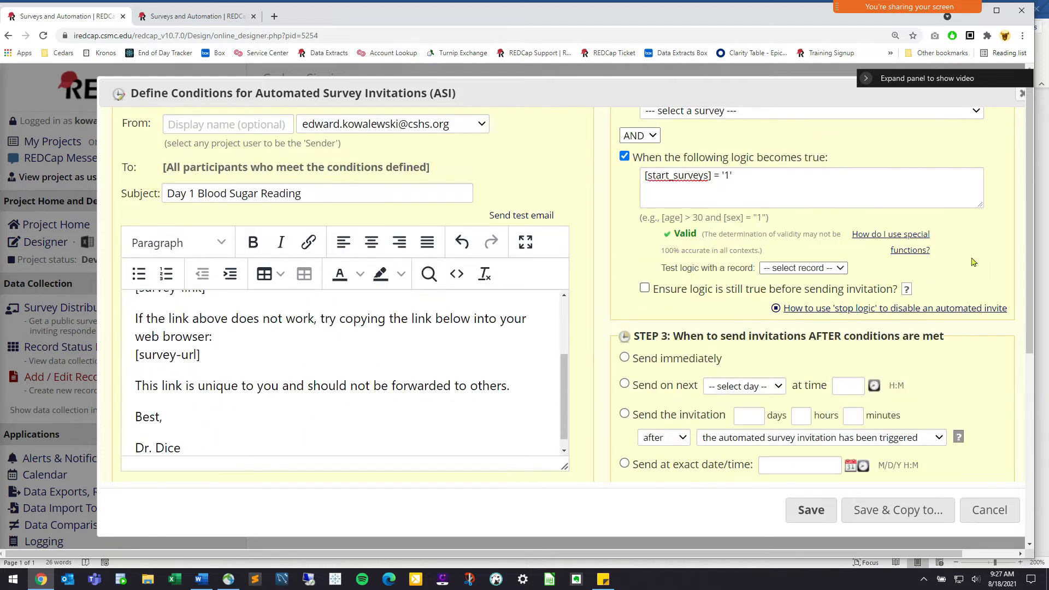
{"action": "left_click_drag", "start_coordinate": [966, 82], "coordinate": [935, 28]}
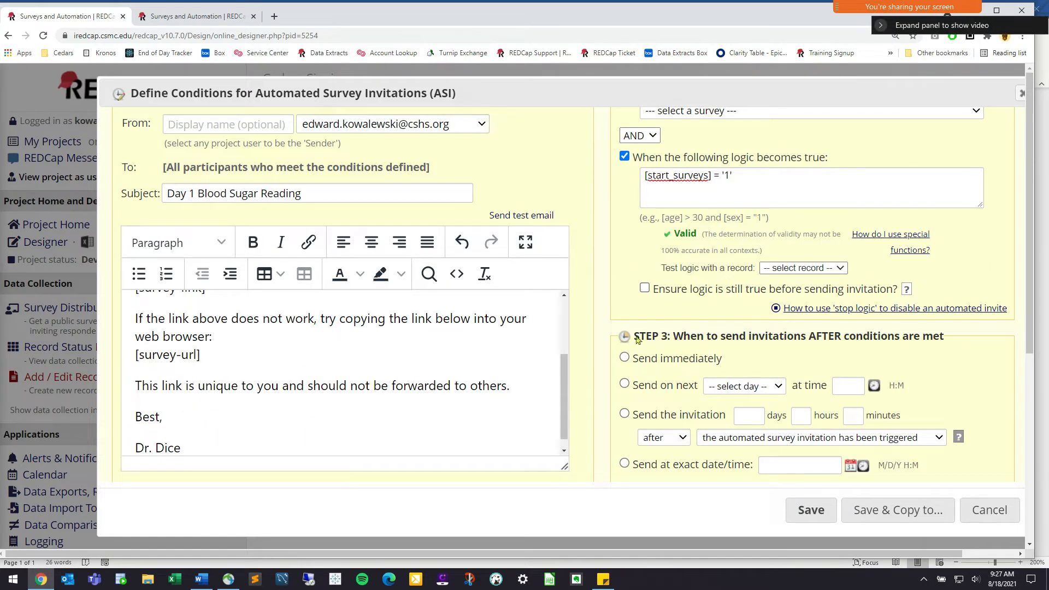
{"action": "left_click_drag", "start_coordinate": [635, 338], "coordinate": [954, 344]}
{"action": "left_click", "coordinate": [958, 345]}
{"action": "scroll", "coordinate": [986, 326], "scroll_direction": "down", "scroll_amount": 1}
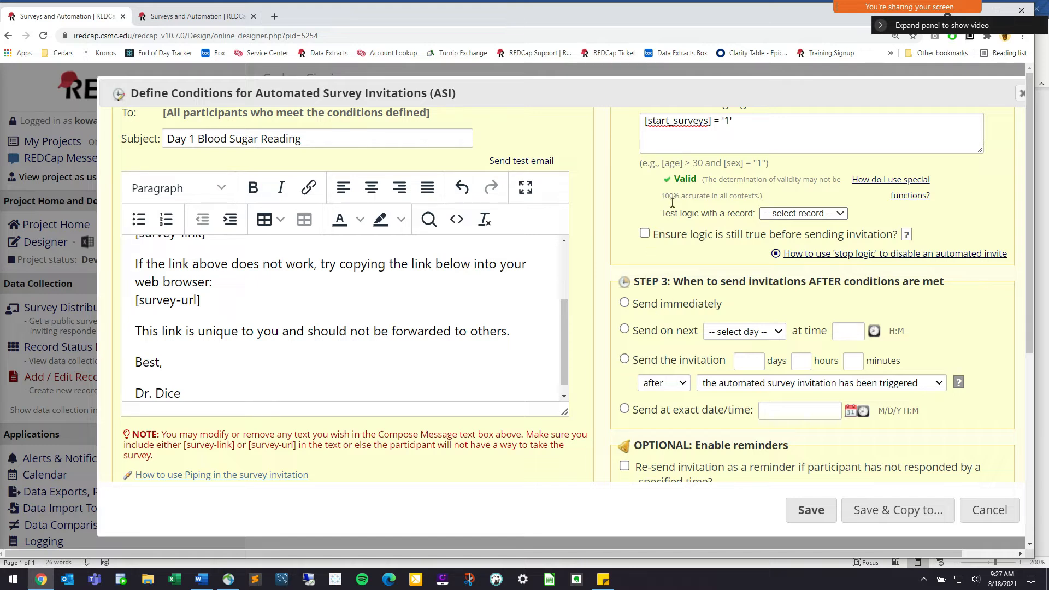
{"action": "left_click", "coordinate": [624, 359]}
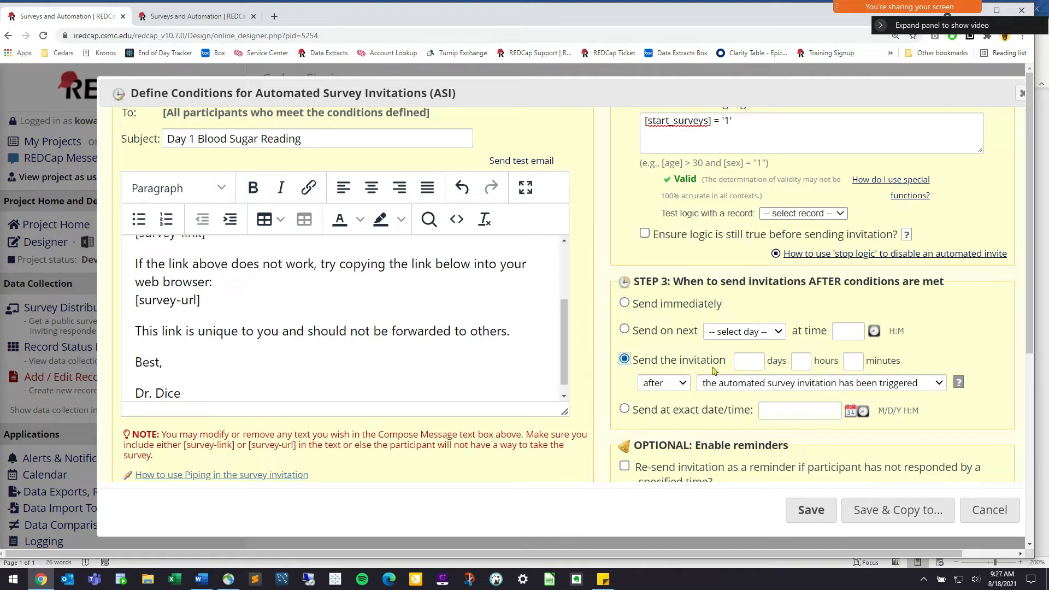
{"action": "left_click", "coordinate": [639, 331]}
Choose Day as the 'Send on next' unit
{"action": "left_click", "coordinate": [739, 333]}
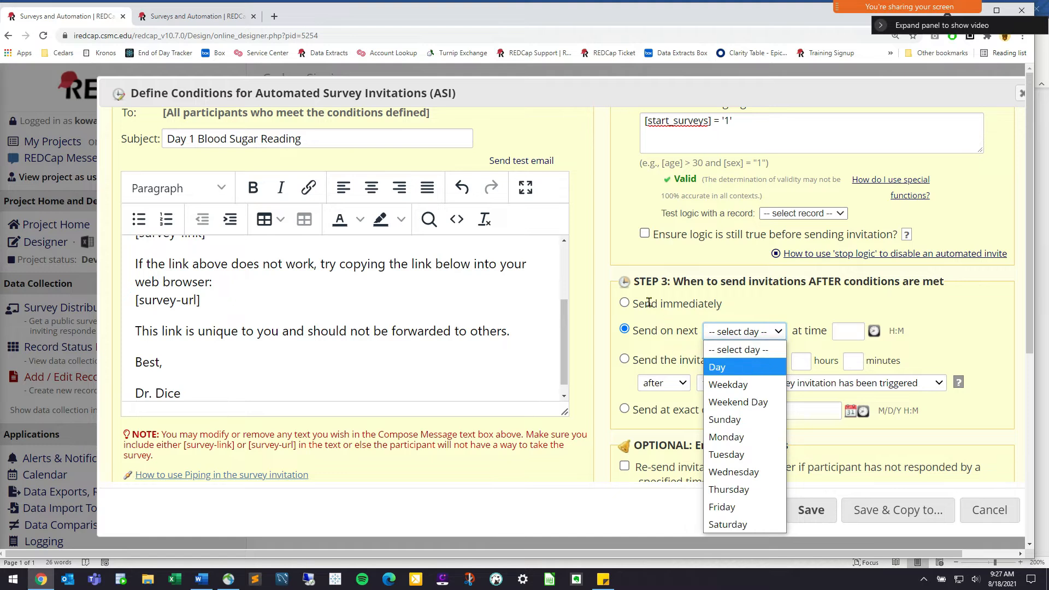
{"action": "left_click", "coordinate": [736, 305]}
{"action": "triple_click", "coordinate": [736, 305]}
{"action": "left_click", "coordinate": [733, 125]}
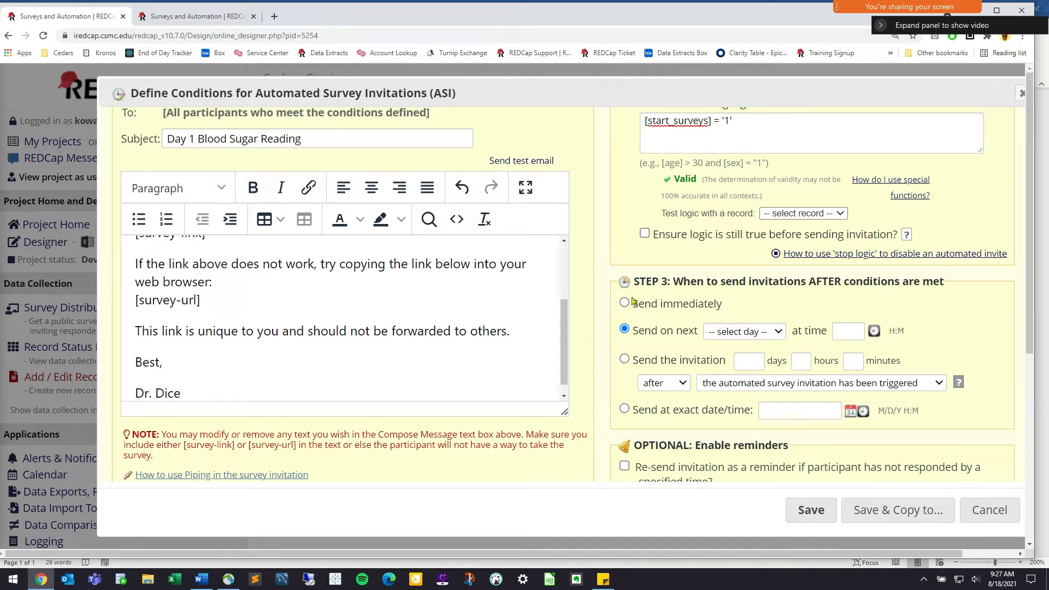
{"action": "triple_click", "coordinate": [727, 304]}
{"action": "left_click", "coordinate": [697, 322]}
{"action": "double_click", "coordinate": [669, 331]}
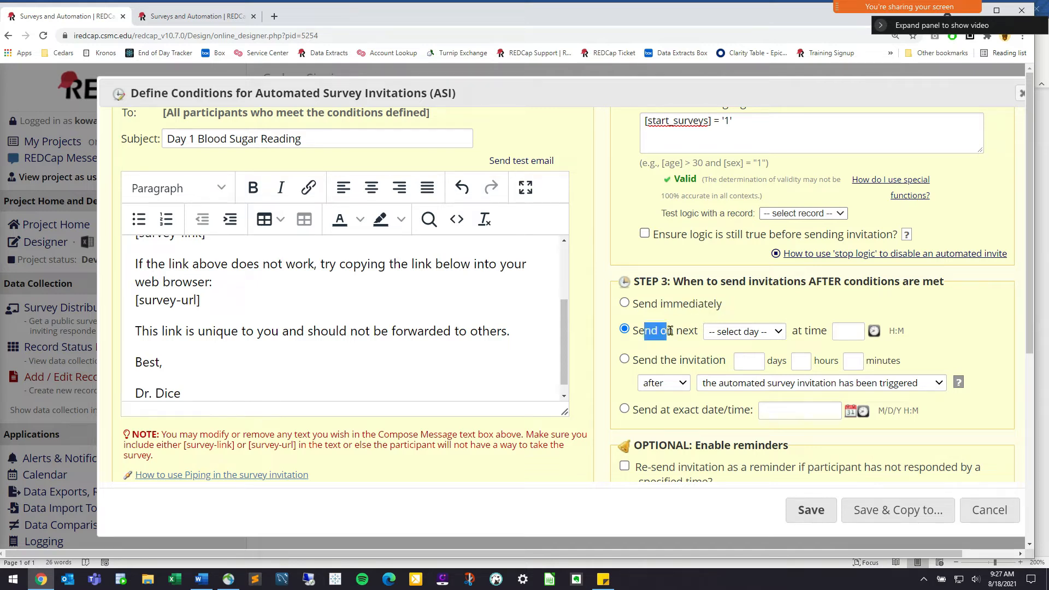
{"action": "left_click", "coordinate": [709, 335]}
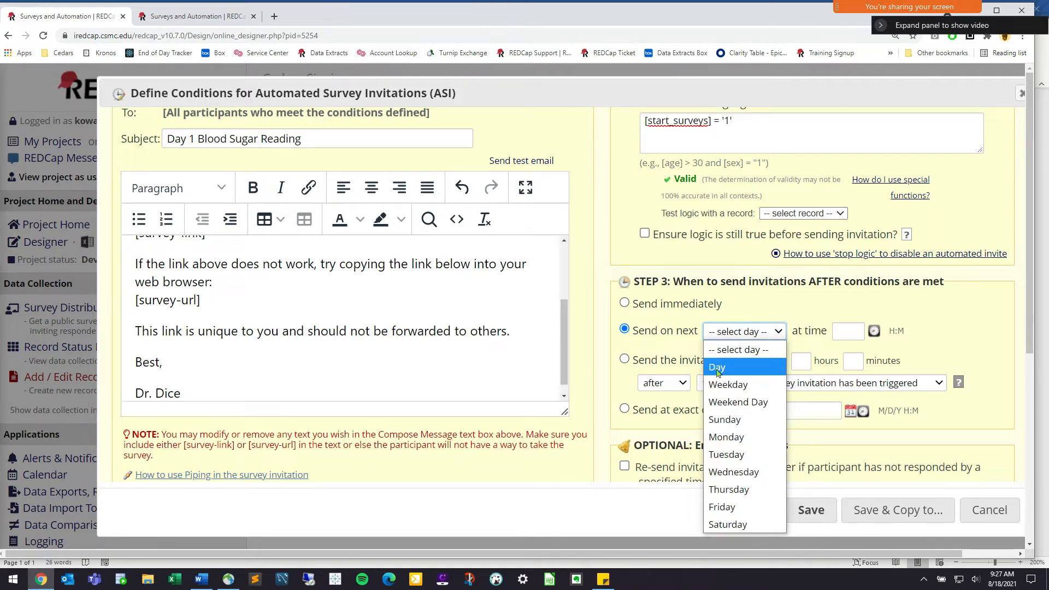
{"action": "left_click", "coordinate": [727, 362]}
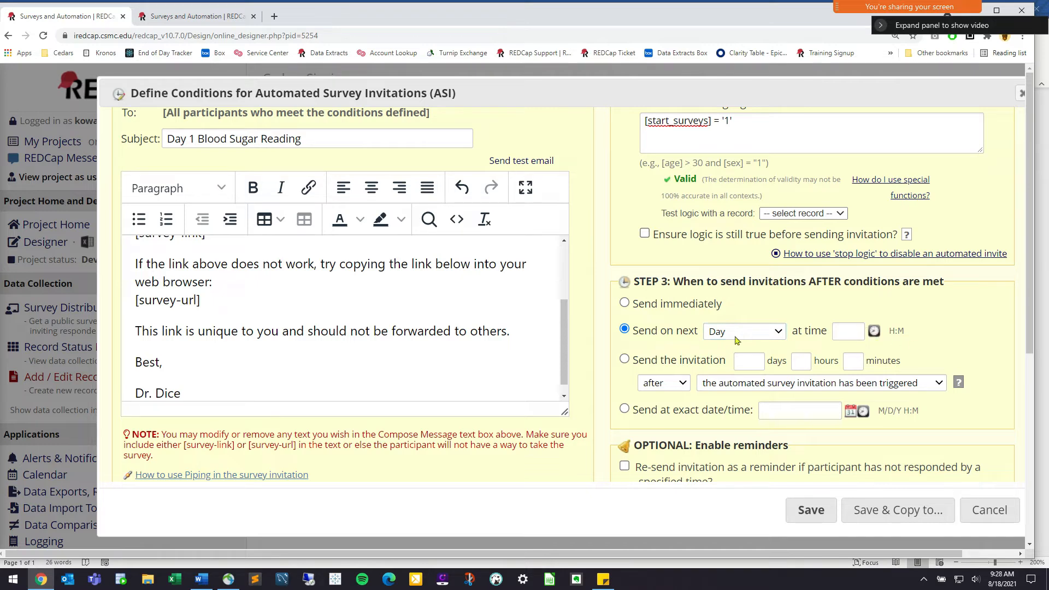
Set the invitation send time to 09:00
{"action": "left_click", "coordinate": [875, 333]}
{"action": "left_click_drag", "start_coordinate": [938, 402], "coordinate": [892, 418]}
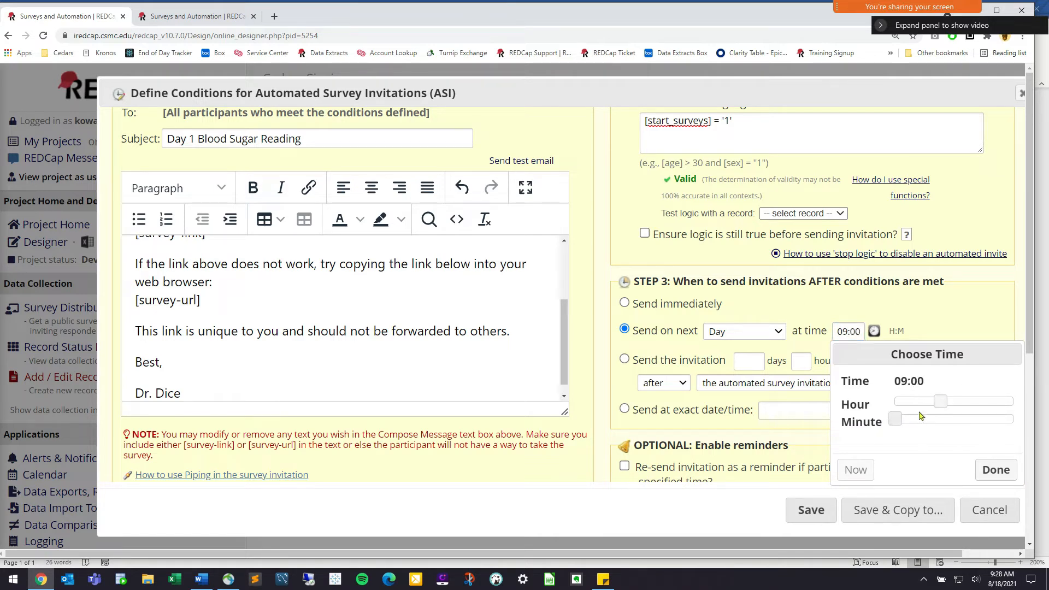
{"action": "left_click", "coordinate": [996, 470]}
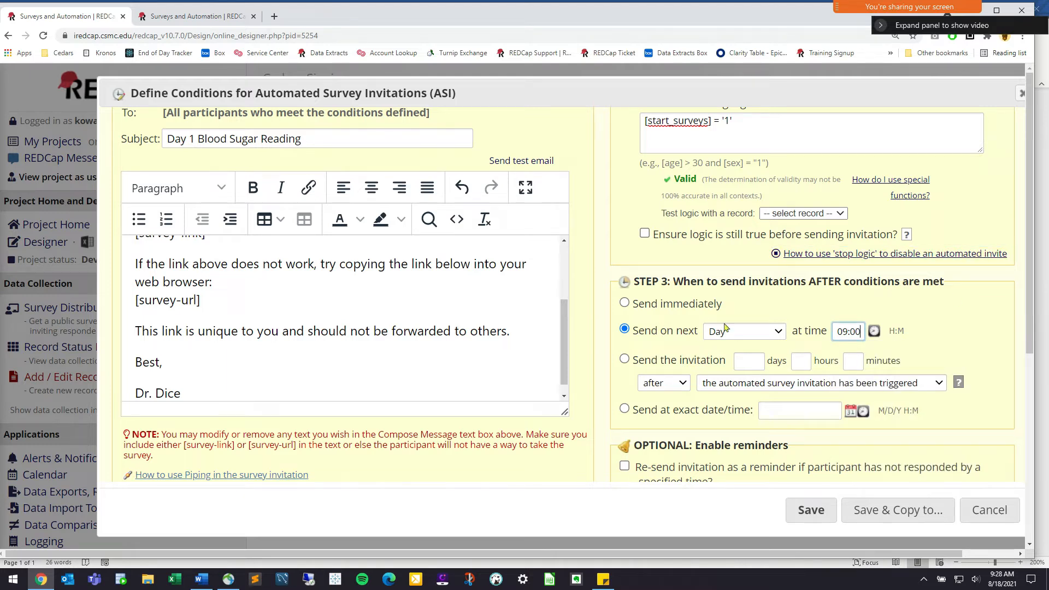
Review the [start_surveys] = '1' logic in the Logic Editor, then close it unchanged
{"action": "left_click", "coordinate": [758, 119]}
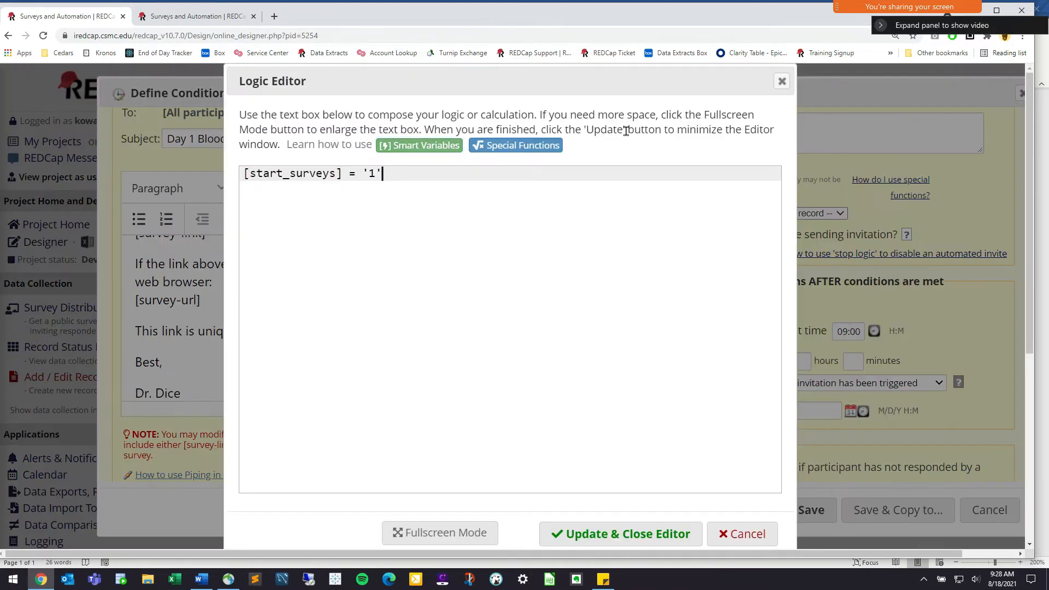
{"action": "left_click_drag", "start_coordinate": [383, 173], "coordinate": [217, 173]}
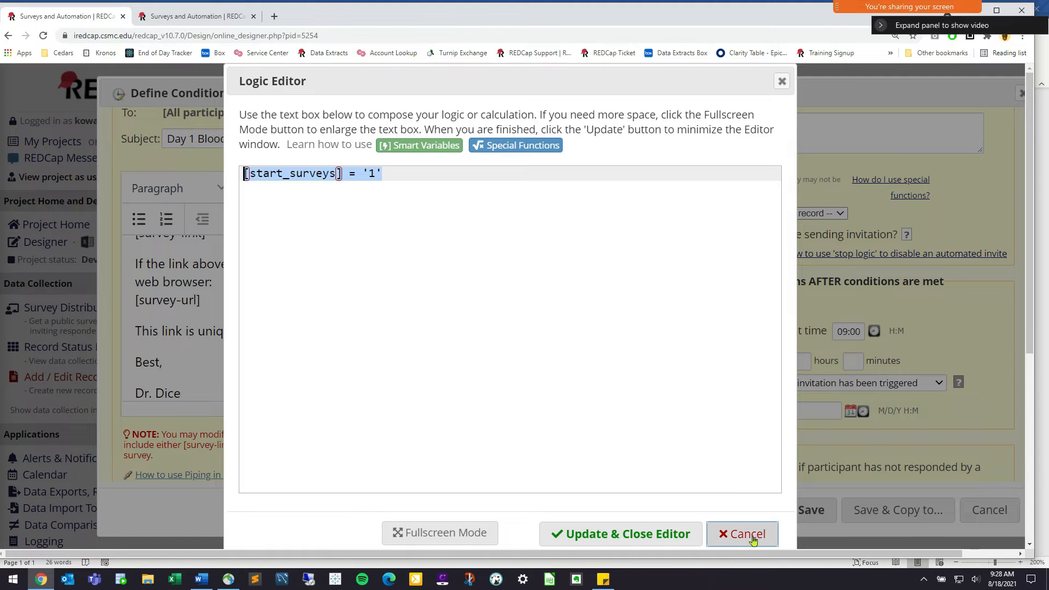
{"action": "left_click", "coordinate": [755, 536]}
{"action": "scroll", "coordinate": [807, 412], "scroll_direction": "down", "scroll_amount": 1}
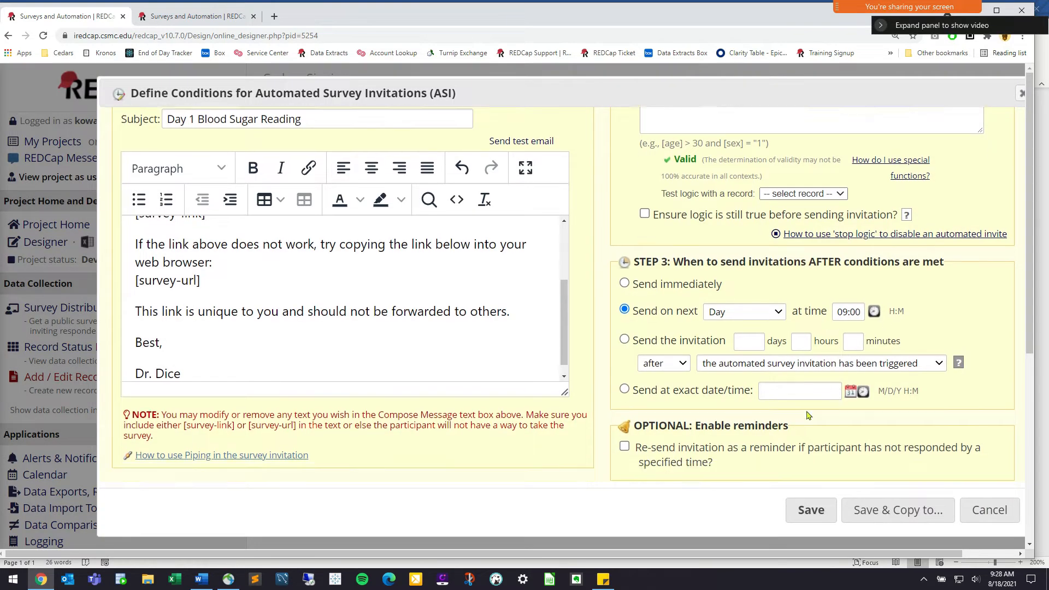
{"action": "scroll", "coordinate": [659, 356], "scroll_direction": "down", "scroll_amount": 1}
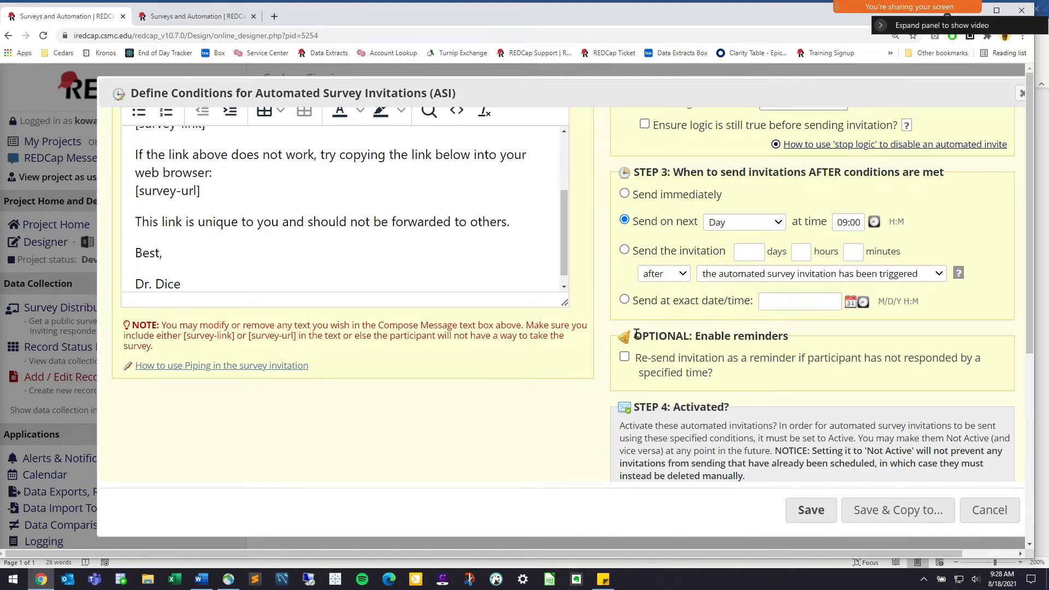
{"action": "left_click_drag", "start_coordinate": [631, 332], "coordinate": [777, 336]}
{"action": "left_click", "coordinate": [680, 362]}
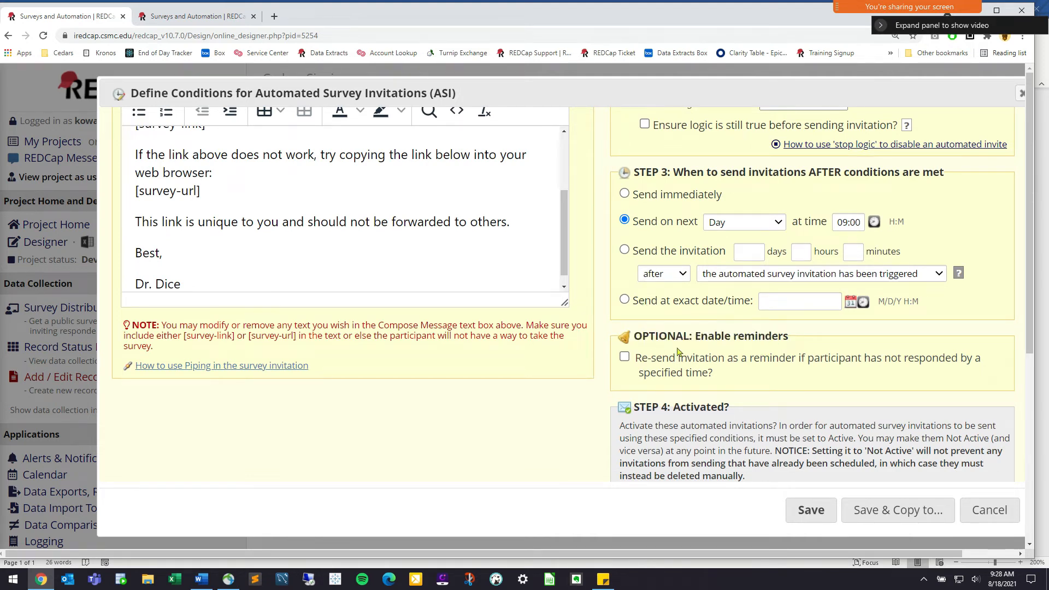
Turn on reminders every 2 hours, sent up to 3 times
{"action": "left_click", "coordinate": [626, 359]}
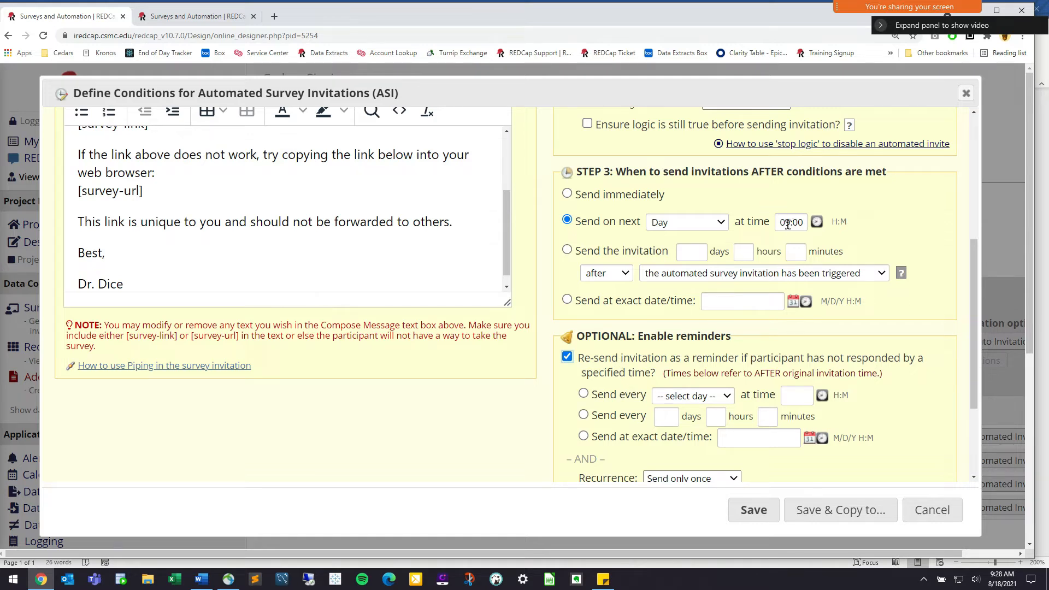
{"action": "left_click", "coordinate": [583, 415]}
{"action": "left_click", "coordinate": [717, 415]}
{"action": "type", "text": "2"}
{"action": "scroll", "coordinate": [762, 363], "scroll_direction": "down", "scroll_amount": 1}
{"action": "left_click", "coordinate": [710, 424]}
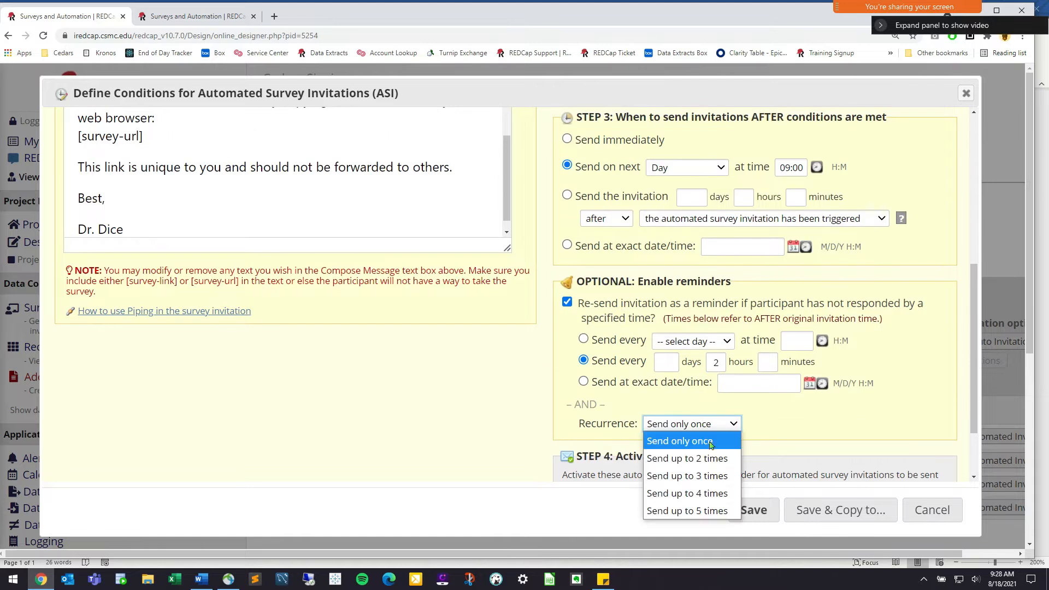
{"action": "left_click", "coordinate": [705, 476]}
{"action": "left_click", "coordinate": [842, 420]}
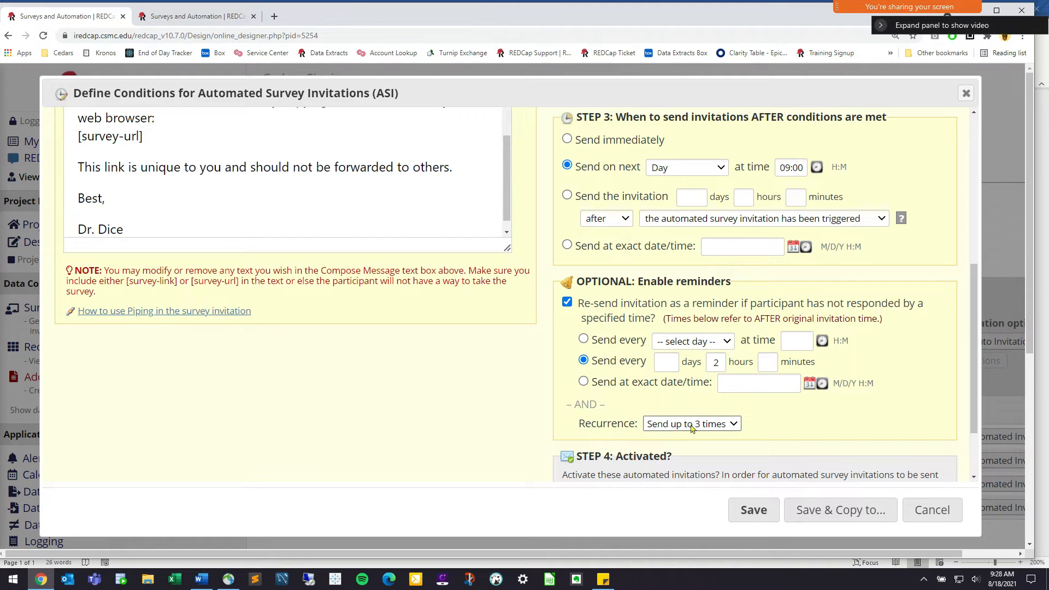
{"action": "left_click", "coordinate": [667, 424]}
{"action": "left_click", "coordinate": [742, 424]}
Set STEP 4 'Activated?' to Active for the Day 1 Readings invitation
{"action": "scroll", "coordinate": [742, 405], "scroll_direction": "down", "scroll_amount": 1}
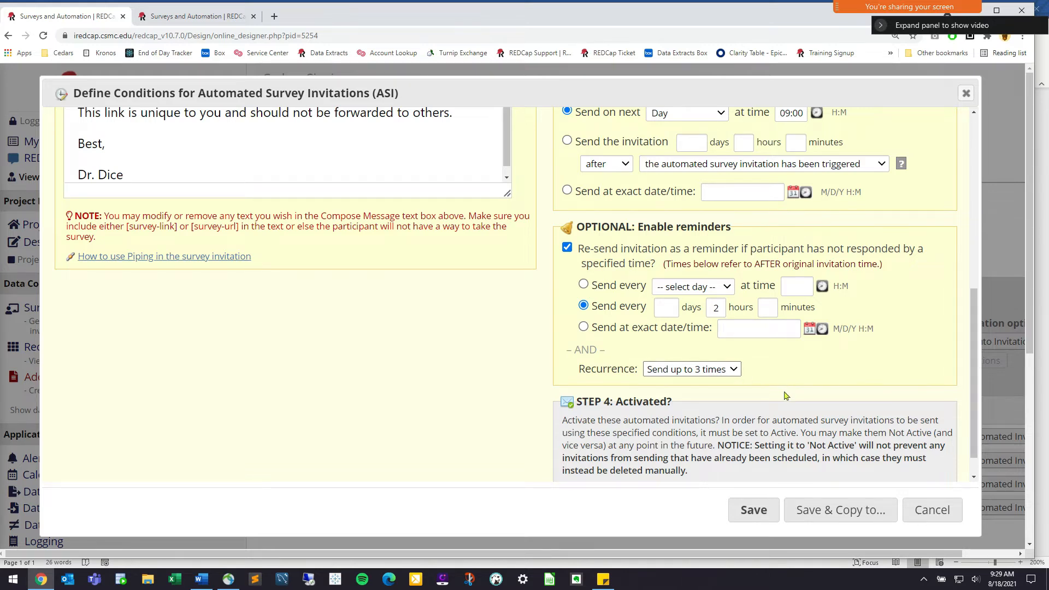
{"action": "scroll", "coordinate": [786, 395], "scroll_direction": "down", "scroll_amount": 1}
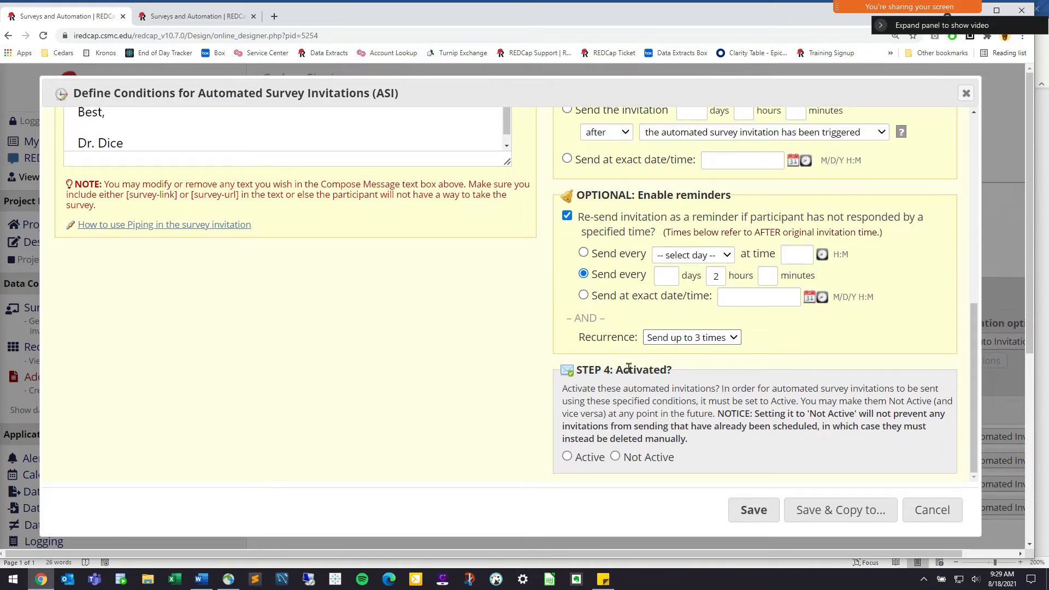
{"action": "left_click_drag", "start_coordinate": [674, 372], "coordinate": [579, 372]}
{"action": "left_click", "coordinate": [595, 375]}
{"action": "left_click", "coordinate": [615, 458]}
{"action": "left_click", "coordinate": [567, 457]}
{"action": "left_click", "coordinate": [754, 510]}
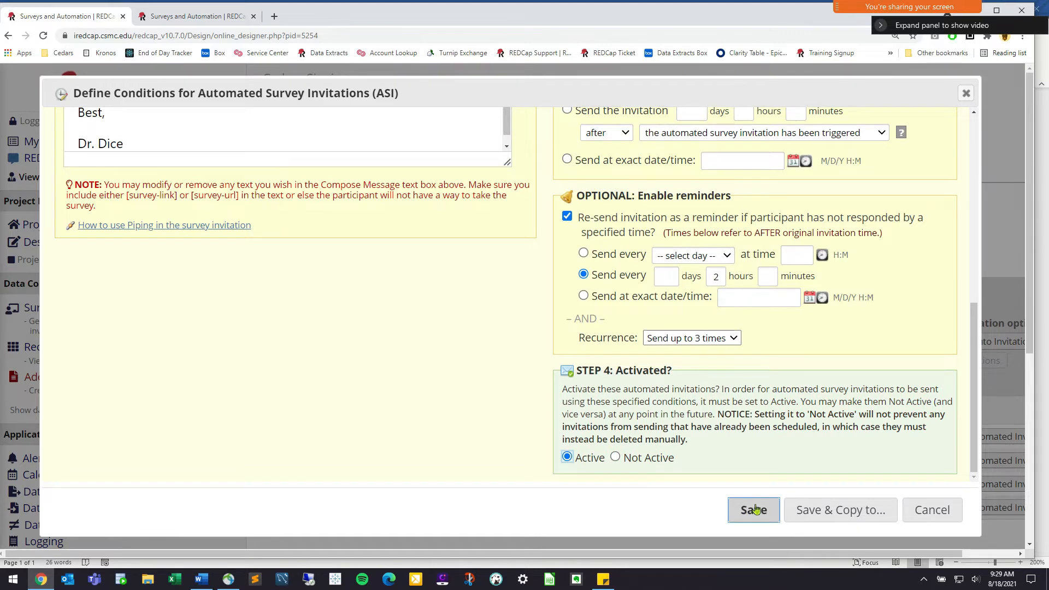
Save the invitation, dismiss the confirmation, and reopen the Day 1 Readings Automated Invitations settings
{"action": "left_click", "coordinate": [762, 509]}
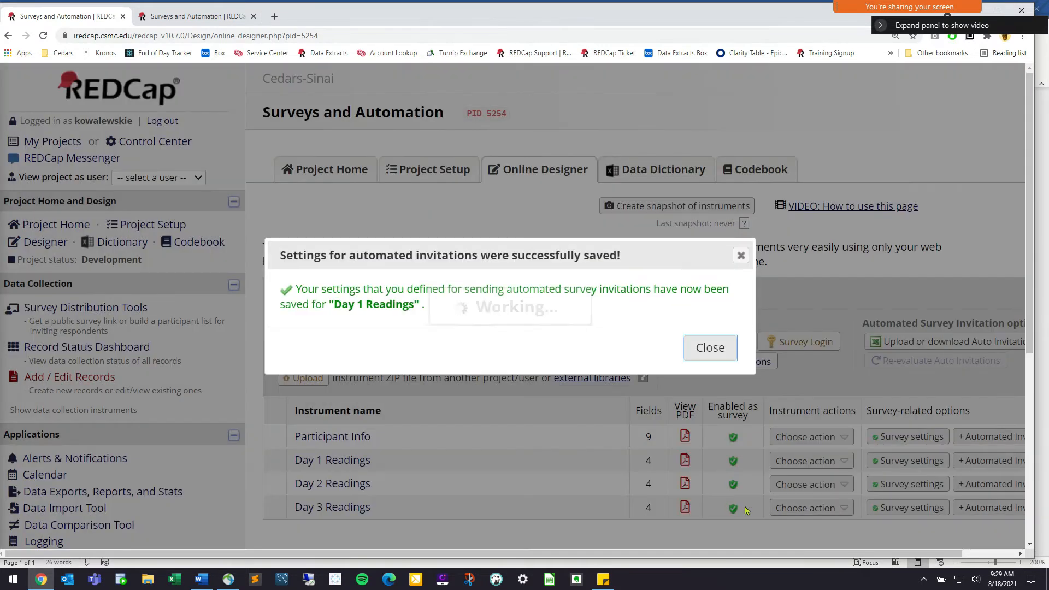
{"action": "left_click", "coordinate": [707, 347]}
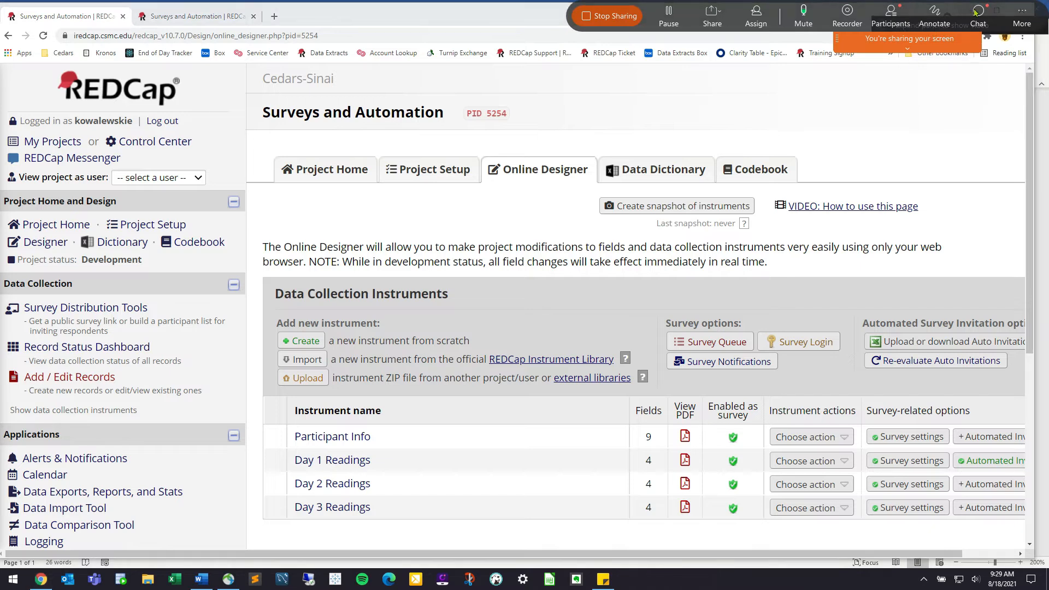
{"action": "left_click", "coordinate": [978, 12]}
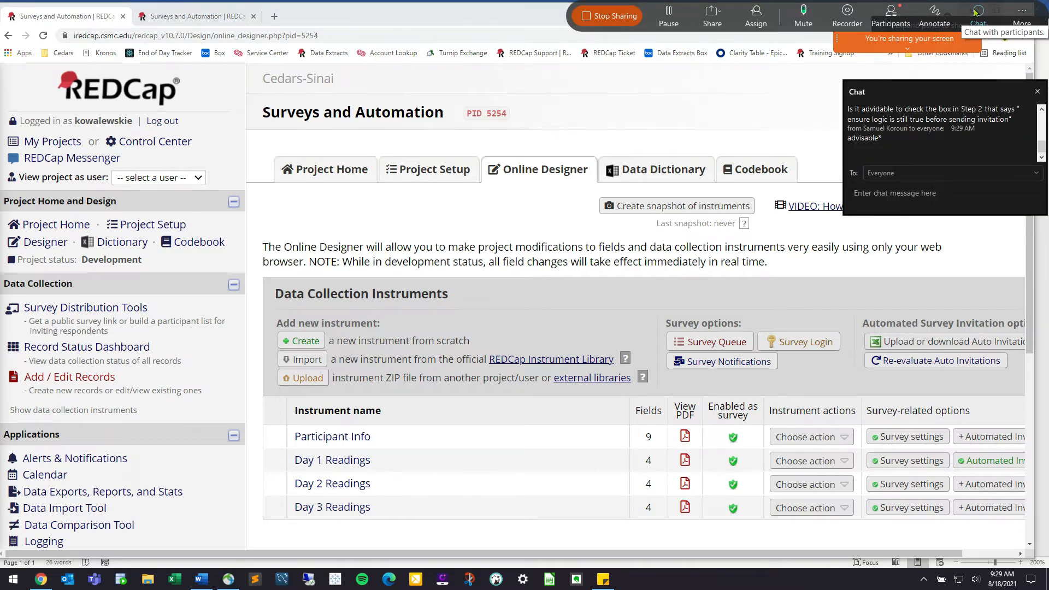
{"action": "left_click", "coordinate": [973, 13]}
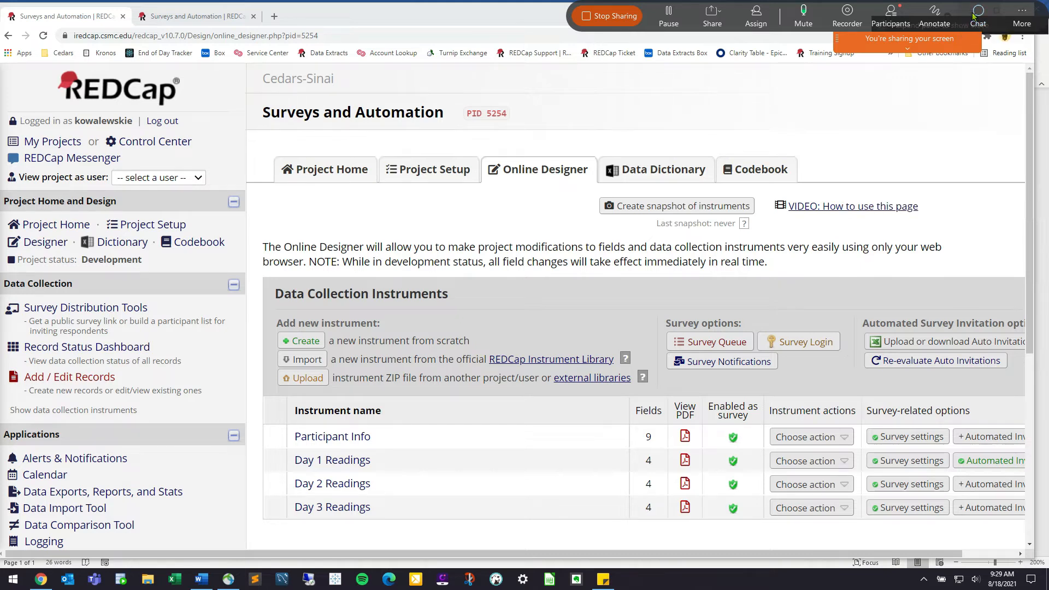
{"action": "left_click", "coordinate": [970, 462]}
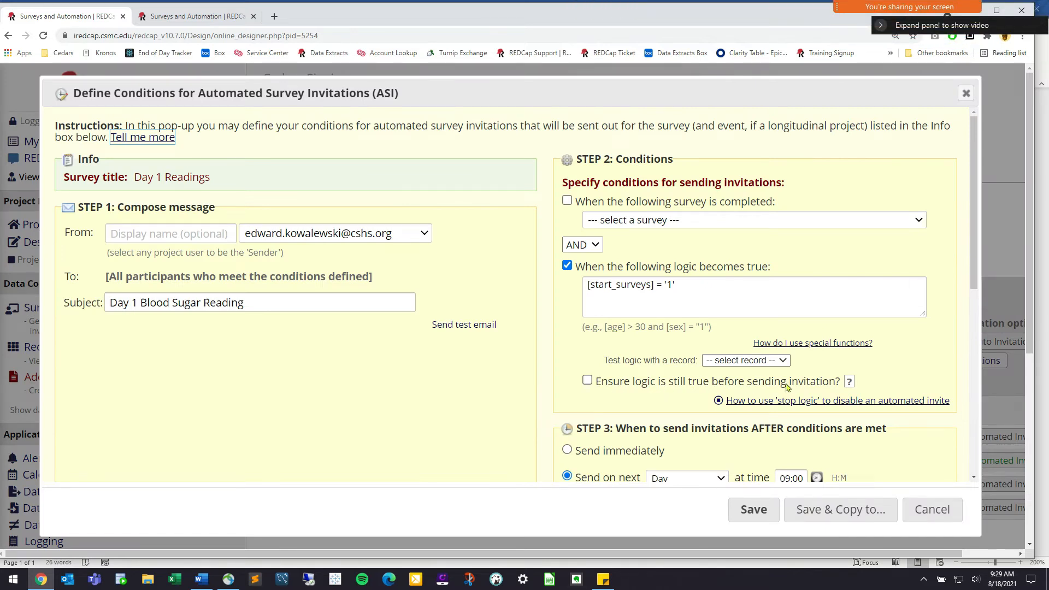
Tick 'Ensure logic is still true before sending invitation?' and switch to the start_surveys field editor tab
{"action": "scroll", "coordinate": [812, 385], "scroll_direction": "down", "scroll_amount": 2}
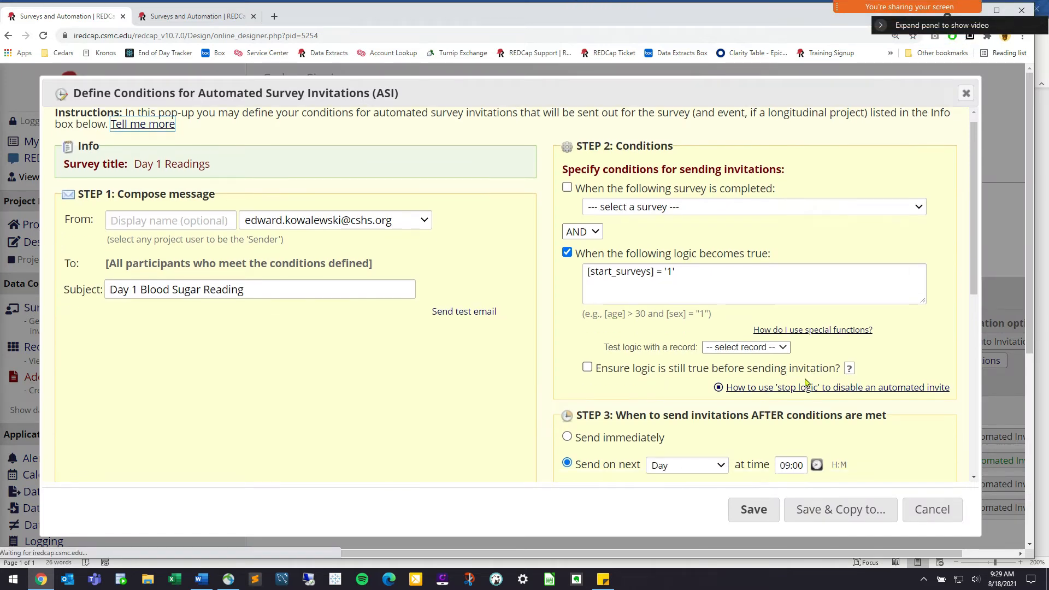
{"action": "left_click_drag", "start_coordinate": [822, 272], "coordinate": [596, 273]}
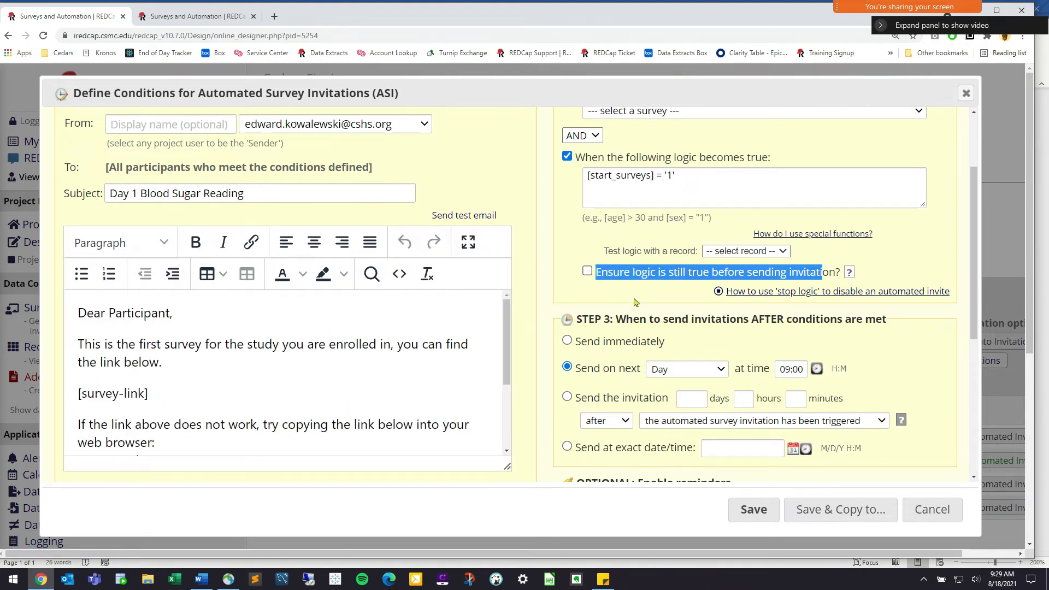
{"action": "scroll", "coordinate": [634, 321], "scroll_direction": "up", "scroll_amount": 1}
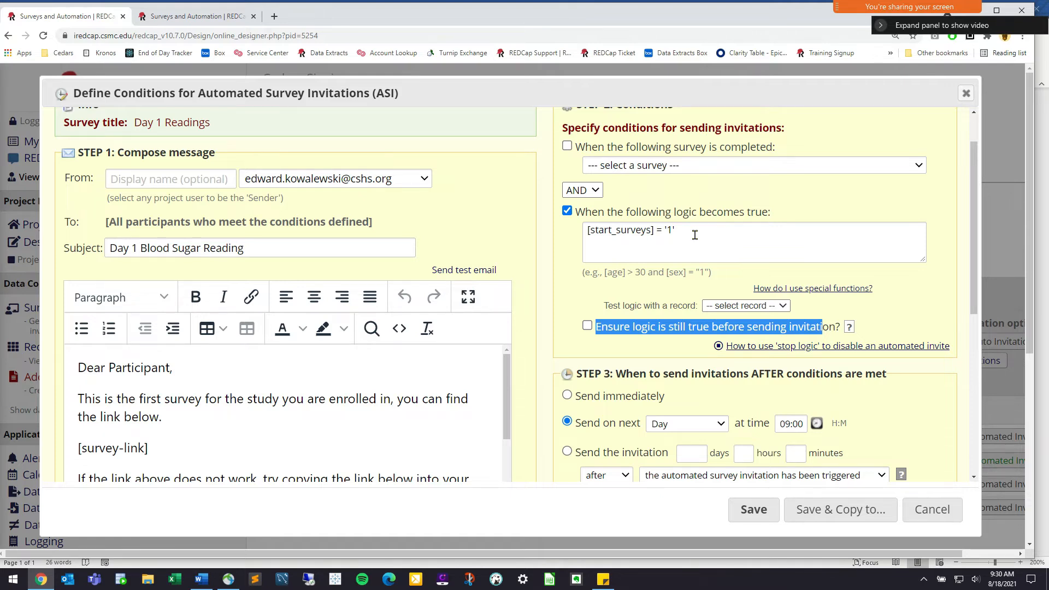
{"action": "left_click", "coordinate": [587, 326]}
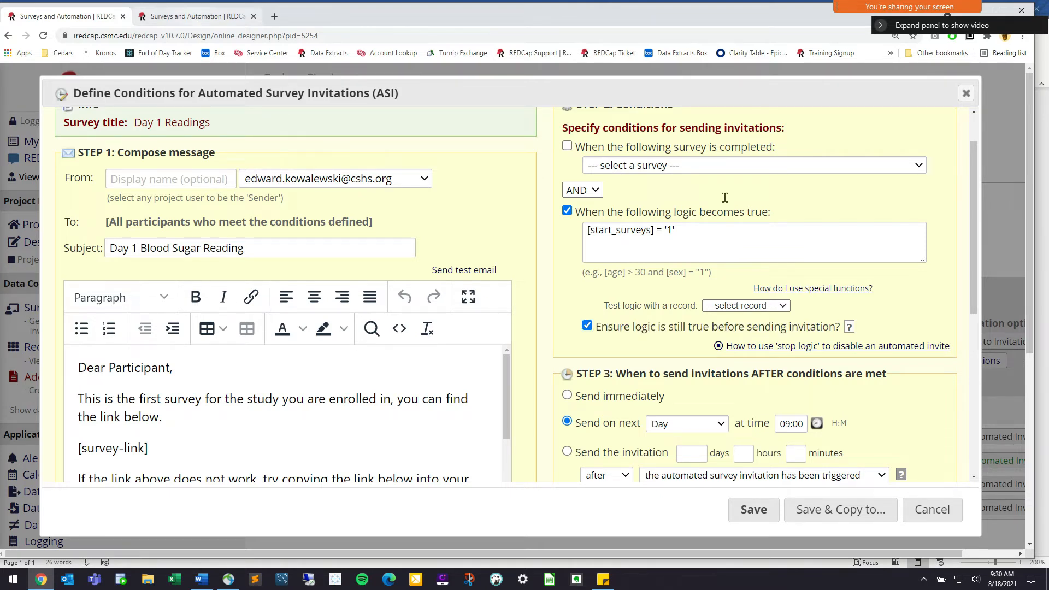
{"action": "key", "text": "ctrl+Tab"}
{"action": "left_click", "coordinate": [952, 521]}
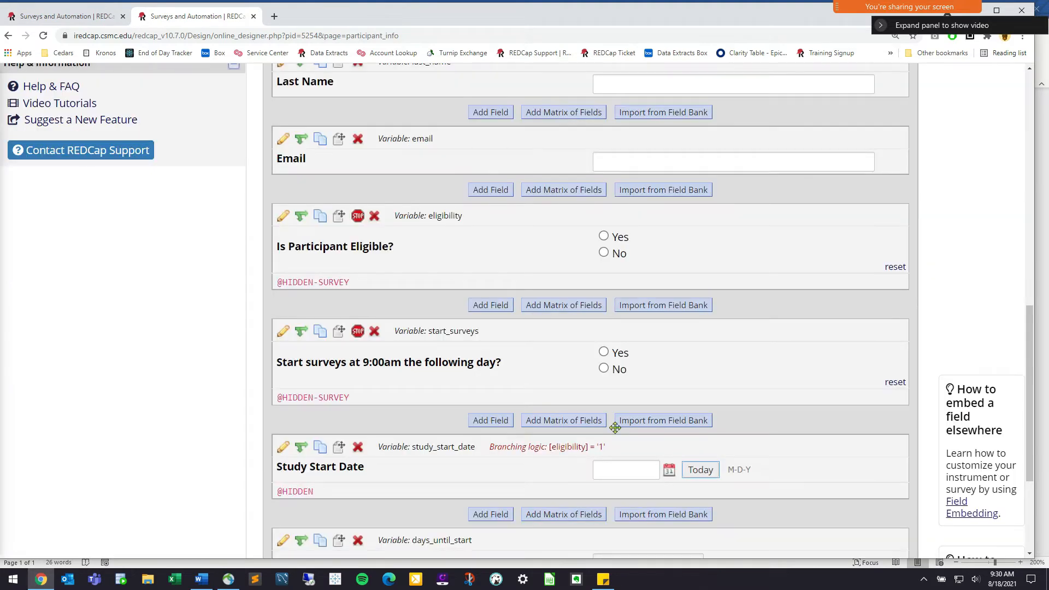
Try Yes then No on start_surveys, then open the [start_surveys] = '1' logic in the Logic Editor
{"action": "left_click", "coordinate": [604, 352]}
{"action": "left_click", "coordinate": [604, 369]}
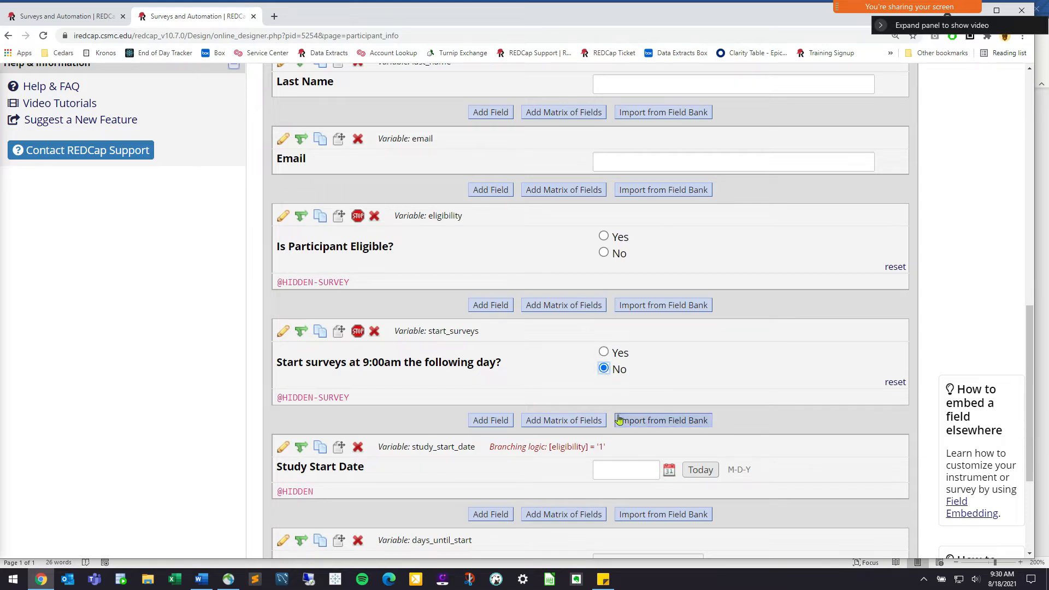
{"action": "left_click", "coordinate": [68, 16]}
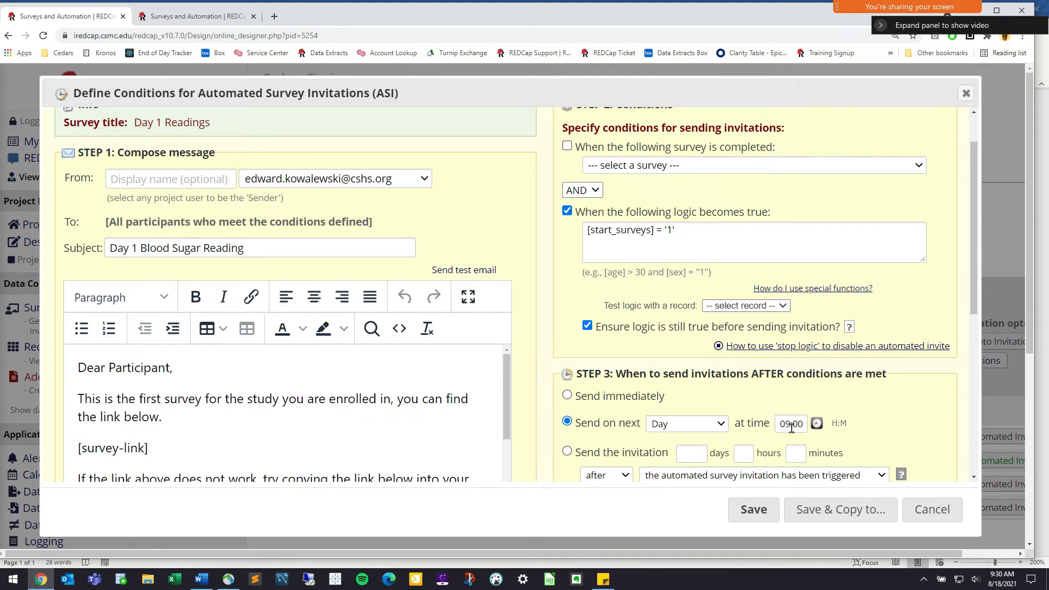
{"action": "left_click", "coordinate": [689, 232]}
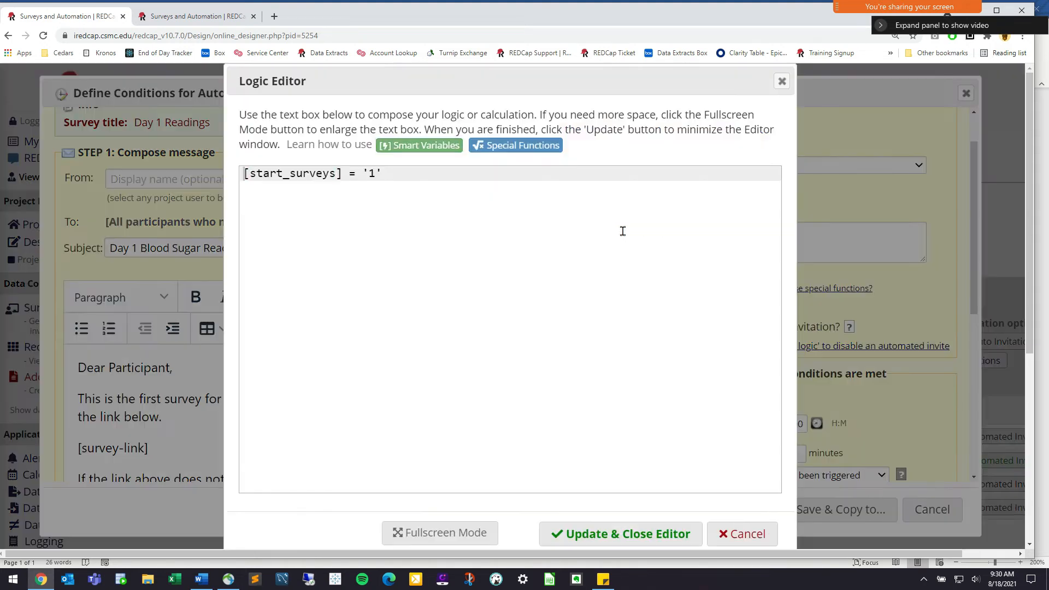
Select the [start_surveys] = '1' logic line, then close the Logic Editor
{"action": "triple_click", "coordinate": [262, 174]}
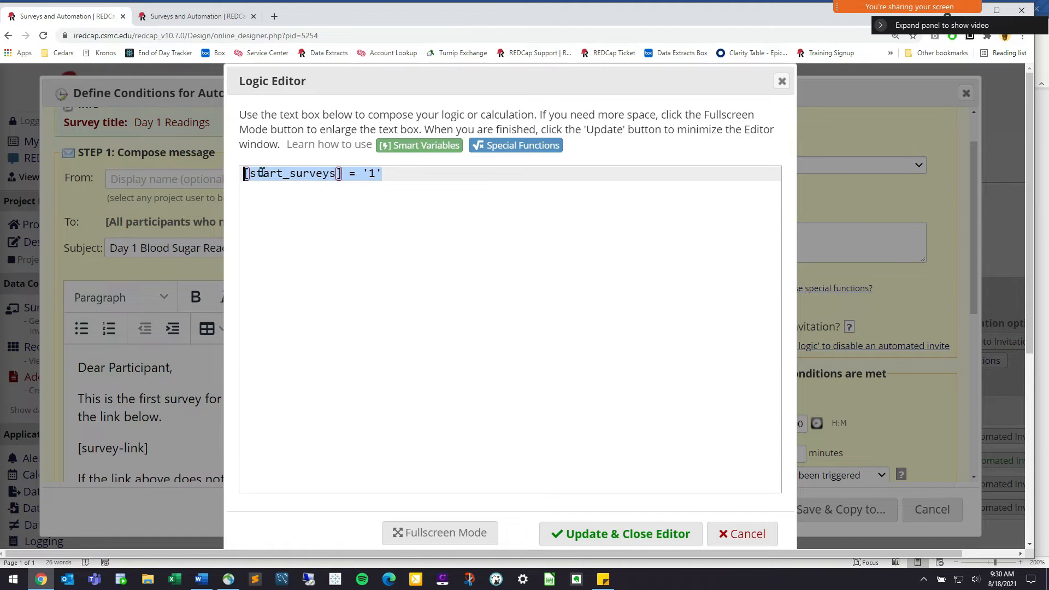
{"action": "left_click", "coordinate": [478, 179]}
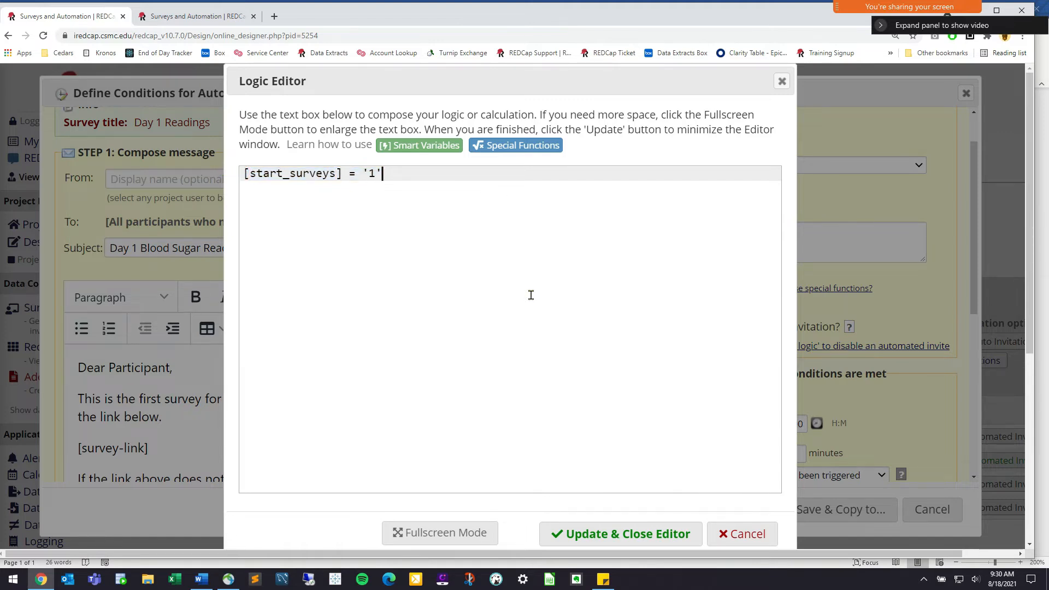
{"action": "left_click", "coordinate": [755, 535]}
Untick 'Ensure logic is still true before sending invitation?'
{"action": "left_click_drag", "start_coordinate": [624, 327], "coordinate": [836, 328]}
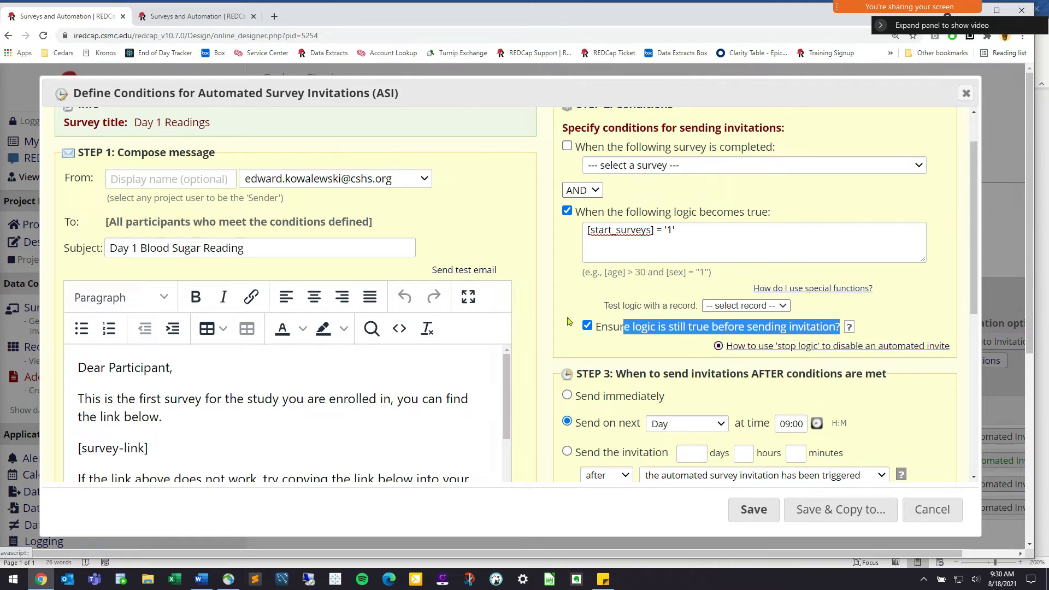
{"action": "left_click", "coordinate": [600, 328]}
{"action": "left_click_drag", "start_coordinate": [597, 328], "coordinate": [802, 321]}
{"action": "left_click", "coordinate": [800, 324]}
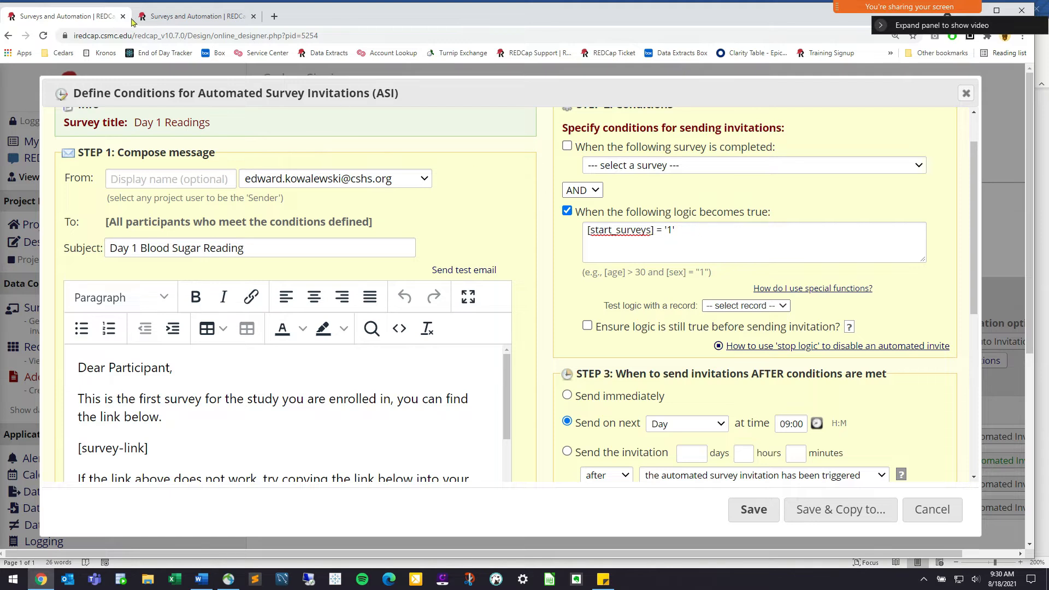
{"action": "left_click", "coordinate": [159, 22]}
{"action": "left_click", "coordinate": [604, 350]}
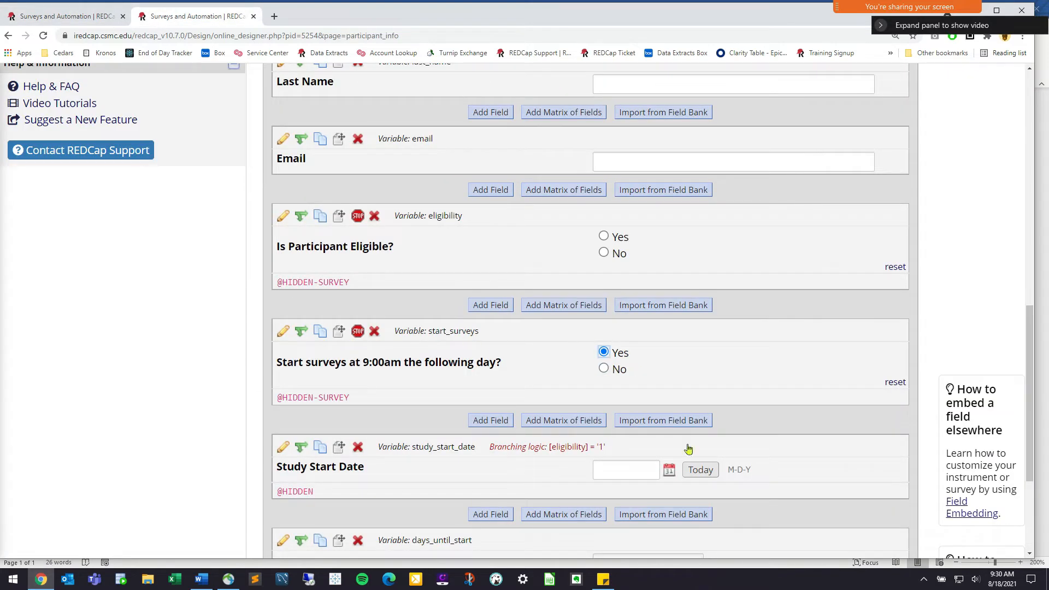
{"action": "left_click", "coordinate": [72, 18]}
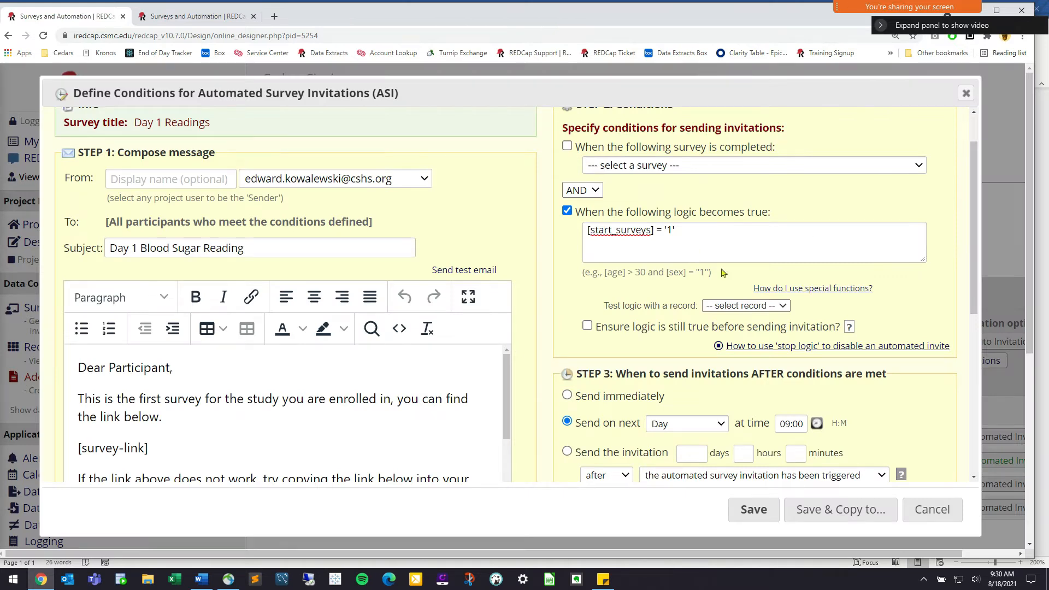
{"action": "left_click_drag", "start_coordinate": [635, 326], "coordinate": [828, 325]}
{"action": "left_click", "coordinate": [828, 325]}
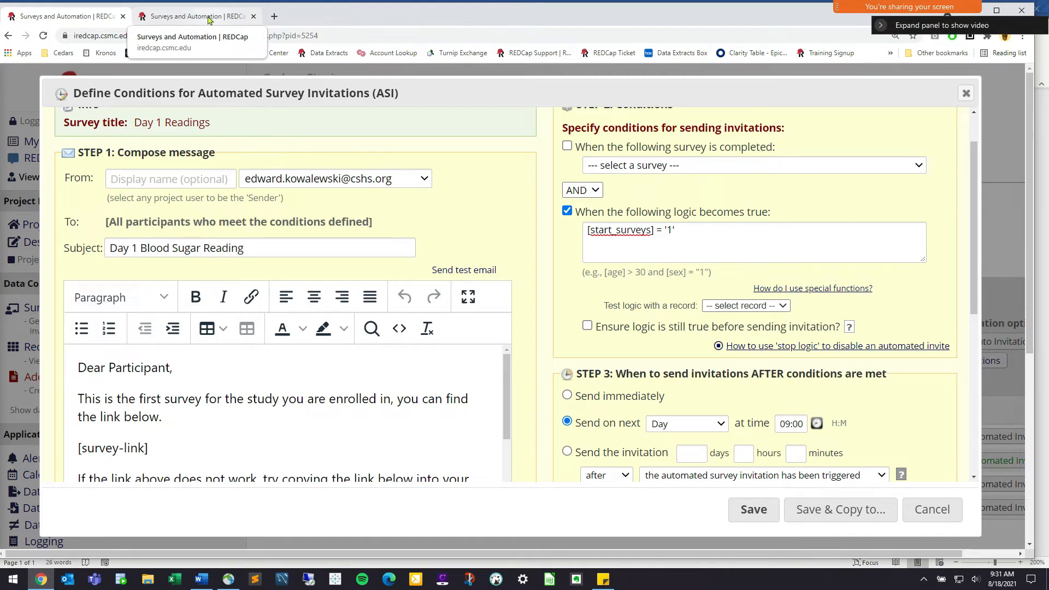
{"action": "left_click", "coordinate": [208, 17]}
{"action": "left_click", "coordinate": [604, 368]}
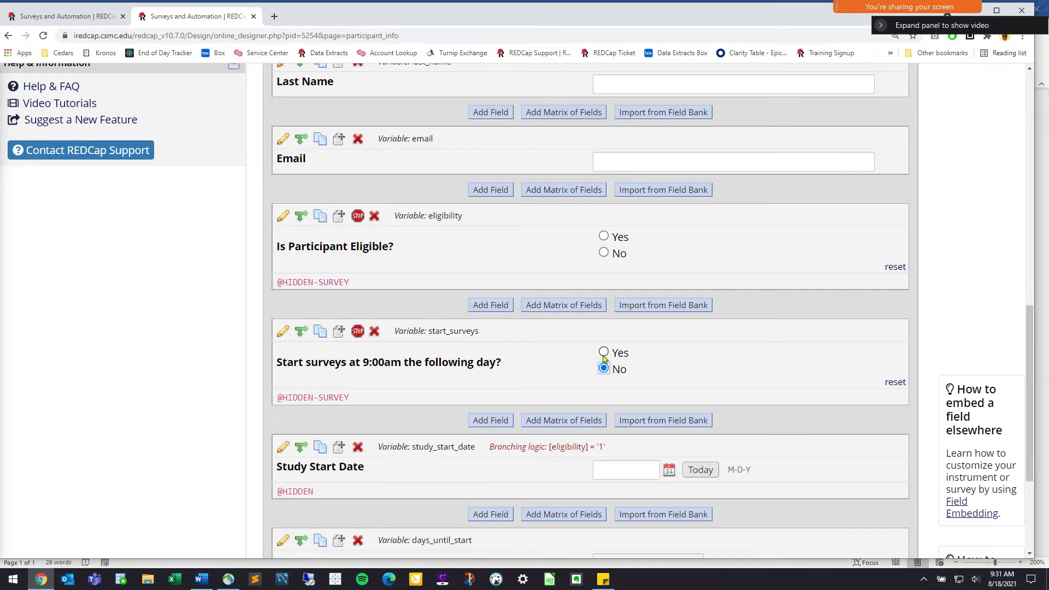
{"action": "left_click", "coordinate": [42, 17]}
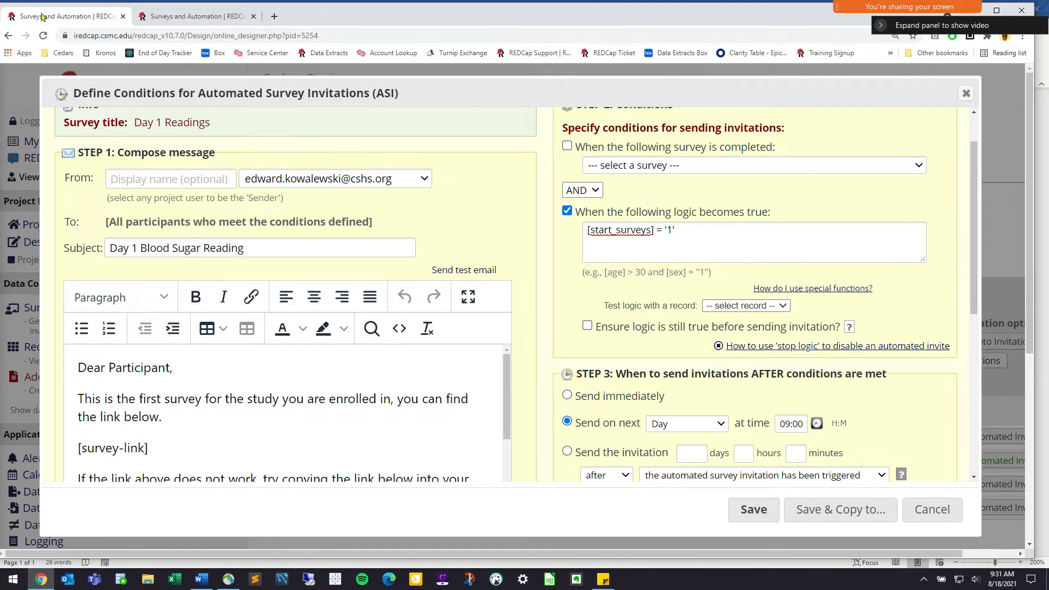
Save the Day 1 Readings automated invitation settings and dismiss the confirmation
{"action": "left_click_drag", "start_coordinate": [612, 328], "coordinate": [706, 329]}
{"action": "left_click", "coordinate": [936, 331]}
{"action": "scroll", "coordinate": [732, 450], "scroll_direction": "down", "scroll_amount": 3}
{"action": "scroll", "coordinate": [731, 448], "scroll_direction": "down", "scroll_amount": 3}
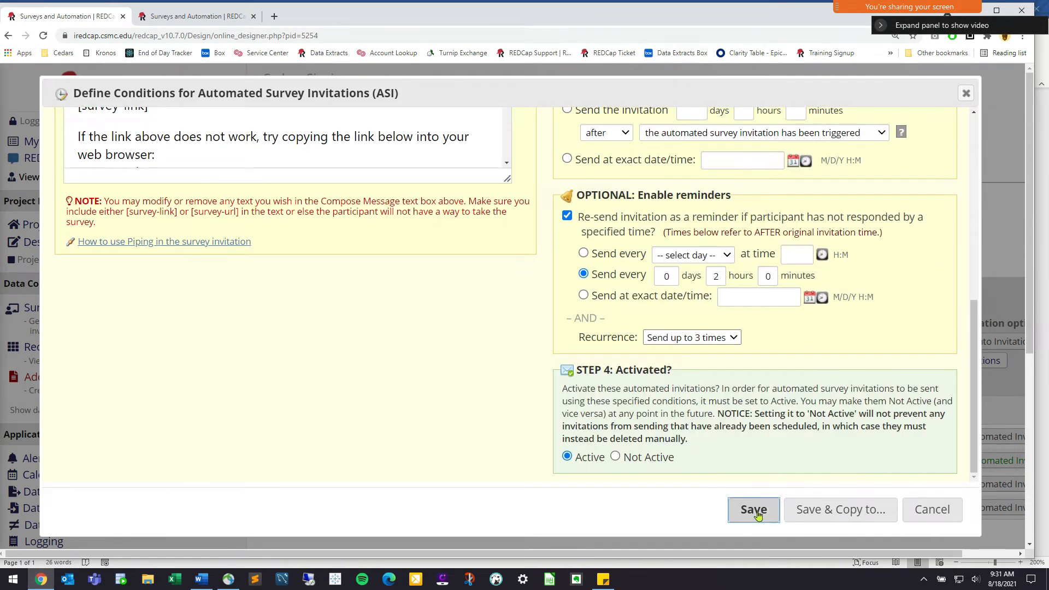
{"action": "left_click", "coordinate": [754, 509]}
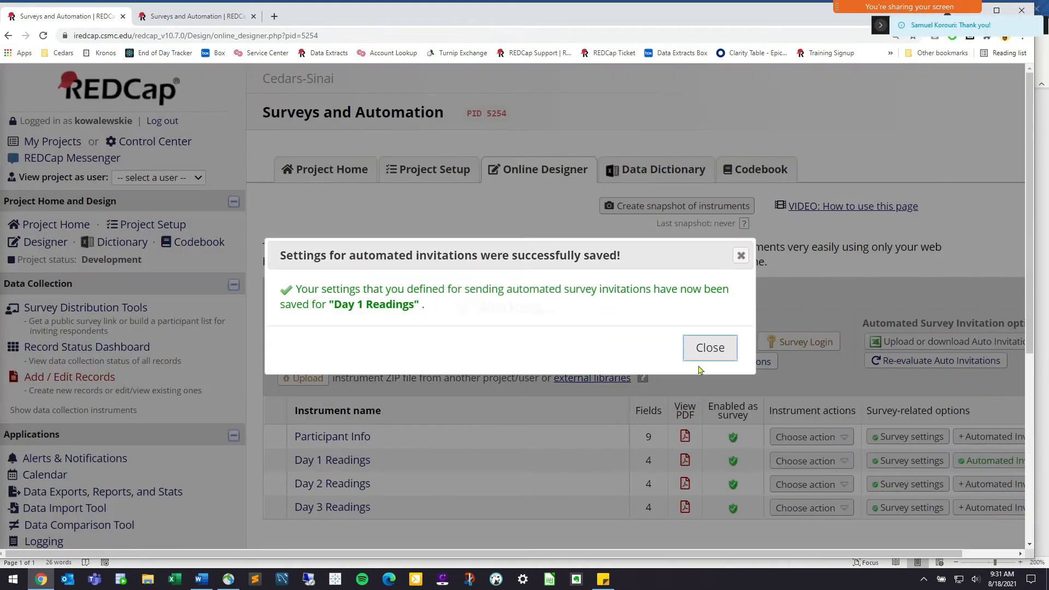
{"action": "left_click", "coordinate": [704, 349]}
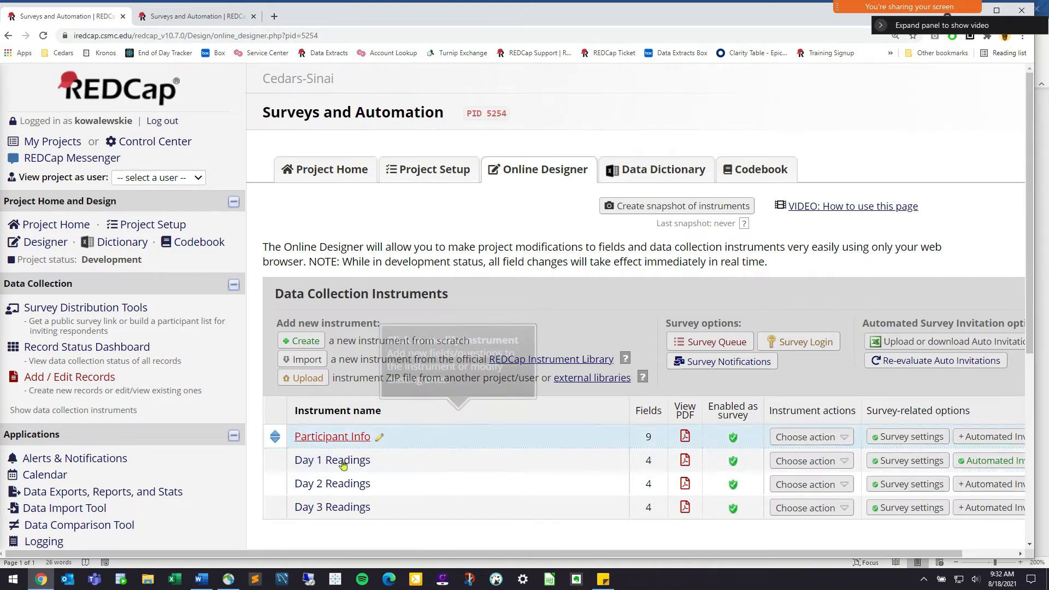
Open the Record Status Dashboard listing the project's three records
{"action": "left_click_drag", "start_coordinate": [383, 557], "coordinate": [439, 557]}
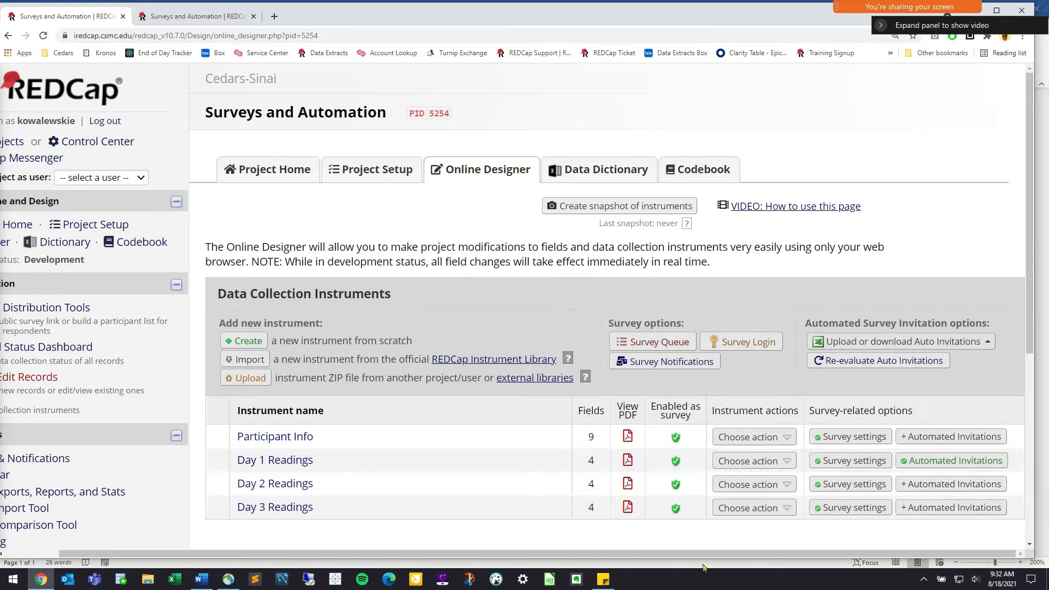
{"action": "left_click_drag", "start_coordinate": [717, 557], "coordinate": [663, 558]}
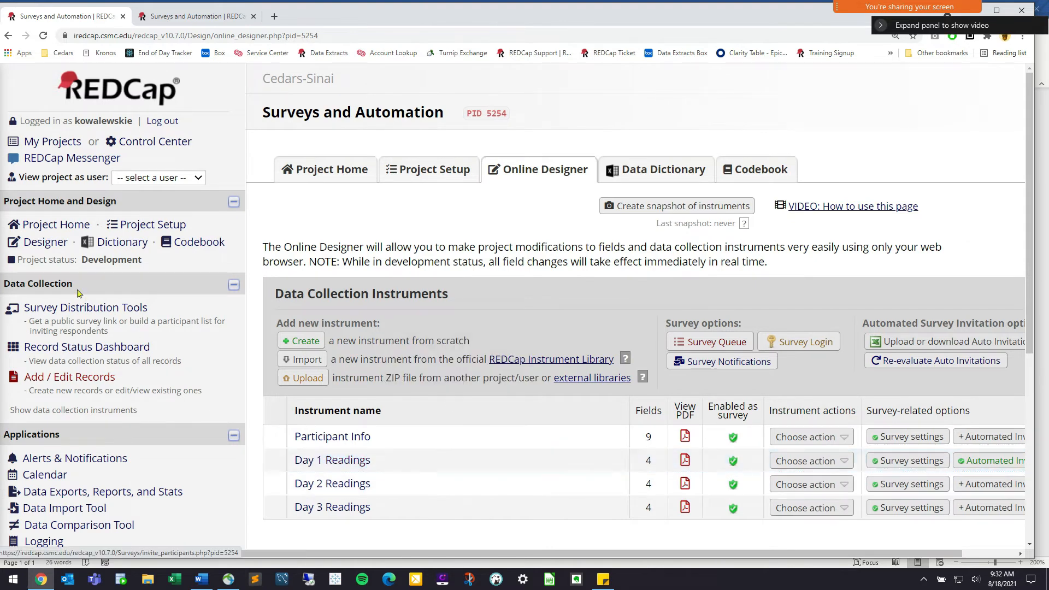
{"action": "left_click", "coordinate": [78, 310]}
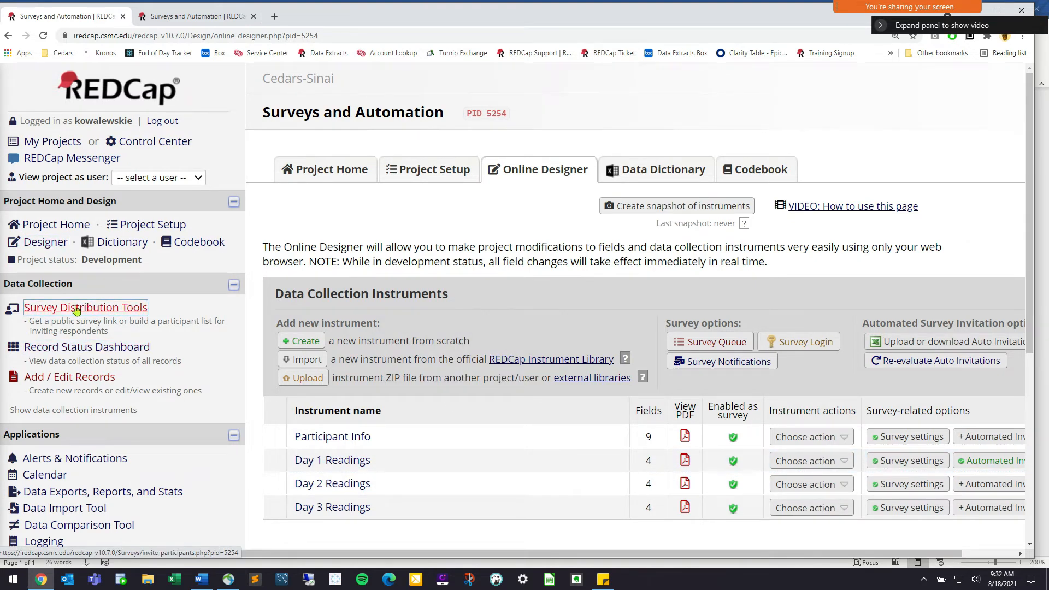
{"action": "left_click", "coordinate": [82, 348]}
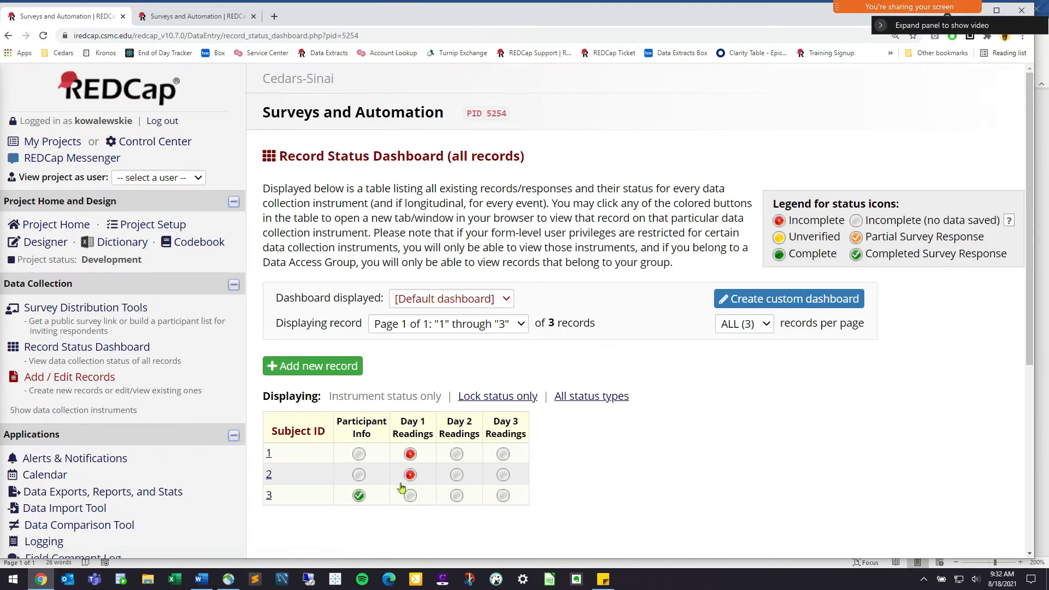
Open record 3's completed Participant Info response for editing
{"action": "left_click", "coordinate": [359, 496]}
{"action": "scroll", "coordinate": [645, 500], "scroll_direction": "down", "scroll_amount": 4}
{"action": "scroll", "coordinate": [645, 500], "scroll_direction": "up", "scroll_amount": 4}
{"action": "left_click", "coordinate": [473, 221]}
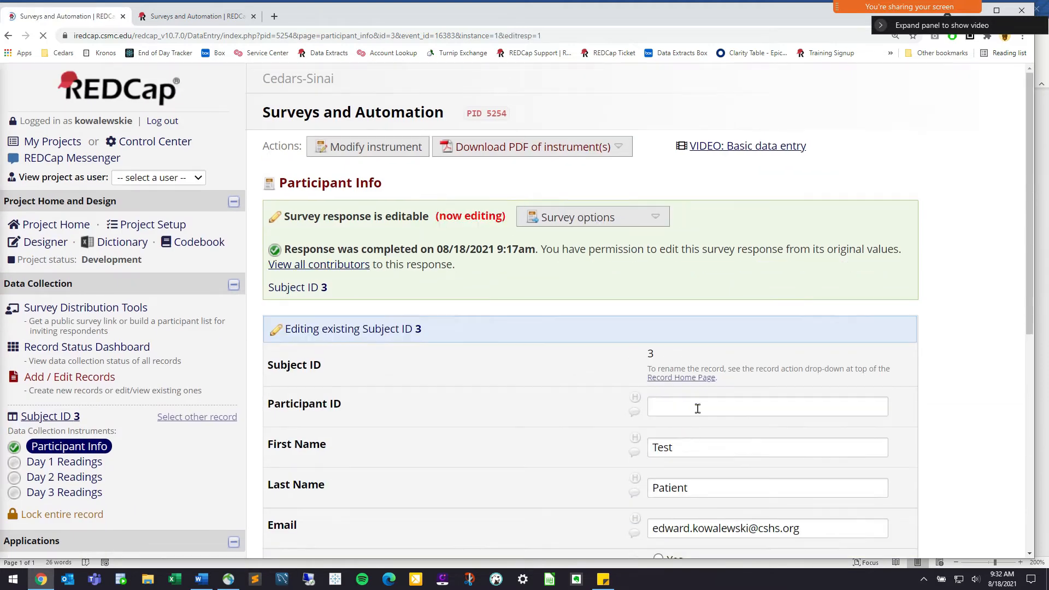
{"action": "scroll", "coordinate": [622, 450], "scroll_direction": "down", "scroll_amount": 3}
{"action": "type", "text": "12"}
{"action": "key", "text": "BackSpace"}
{"action": "key", "text": "BackSpace"}
{"action": "key", "text": "F7"}
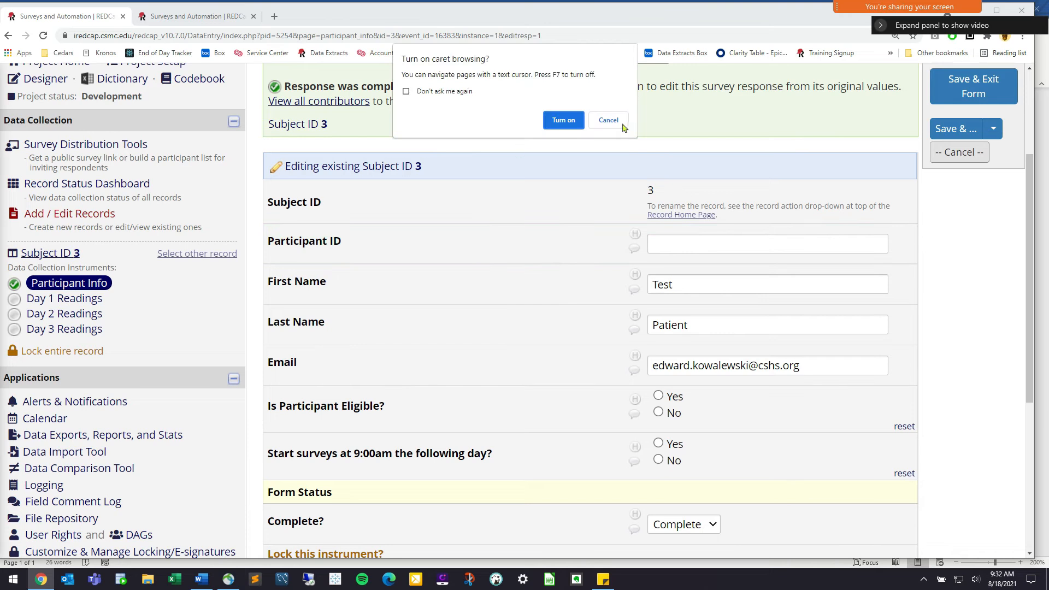
{"action": "left_click", "coordinate": [614, 120]}
Enter Participant ID 123456, answer Yes to eligible and 9:00am next-day start, and save
{"action": "left_click", "coordinate": [688, 243]}
{"action": "type", "text": "123456"}
{"action": "left_click", "coordinate": [674, 395]}
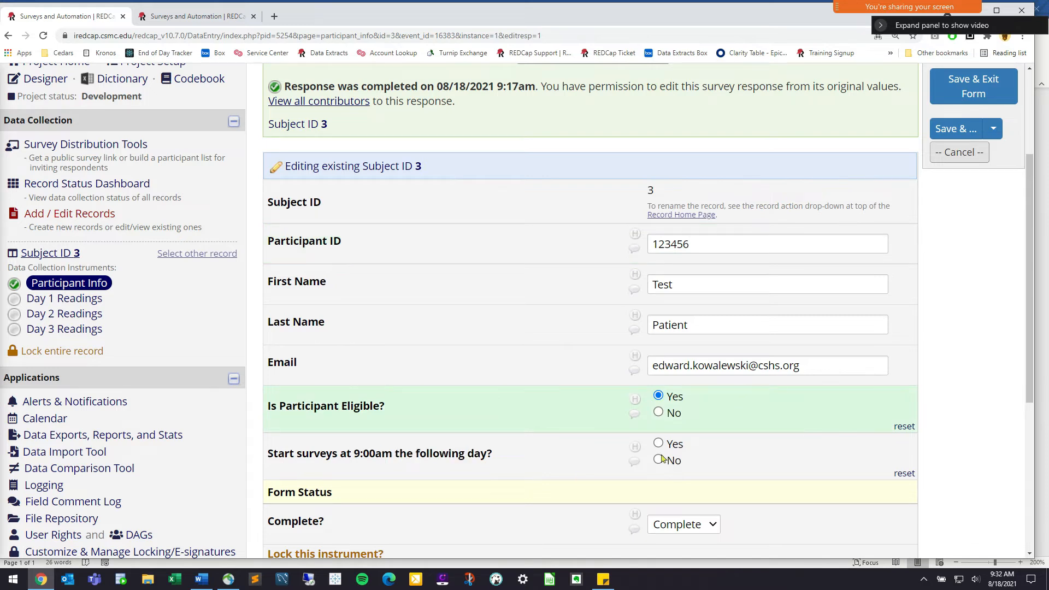
{"action": "left_click", "coordinate": [674, 443]}
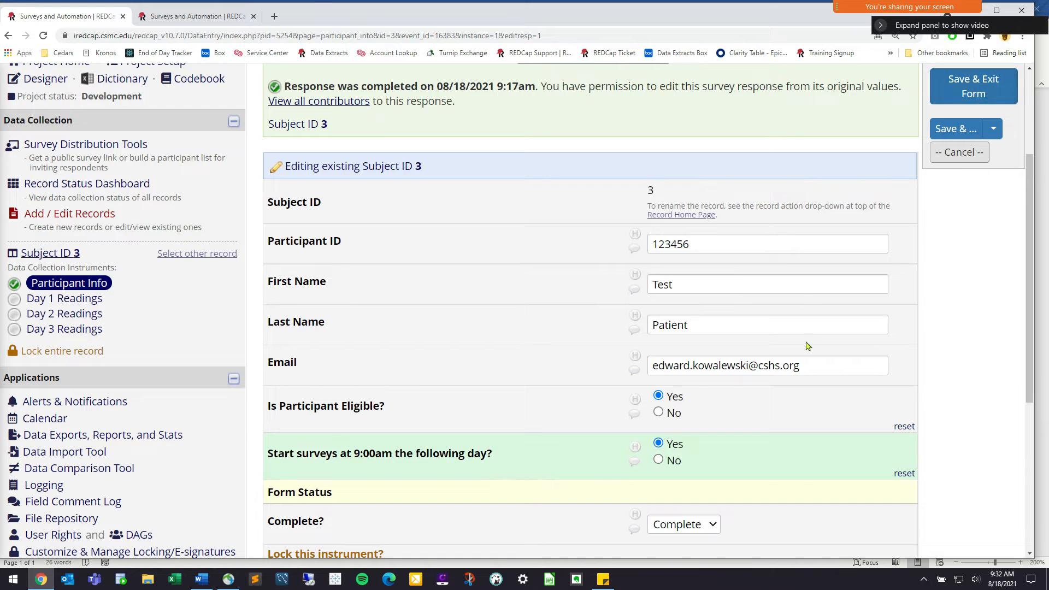
{"action": "left_click_drag", "start_coordinate": [825, 364], "coordinate": [644, 354]}
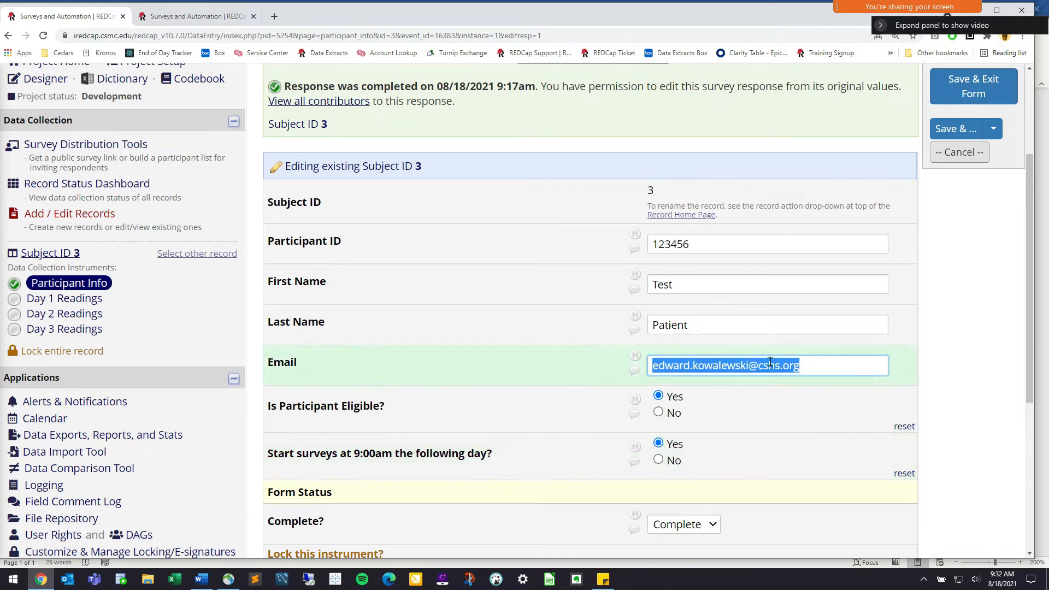
{"action": "left_click", "coordinate": [813, 361]}
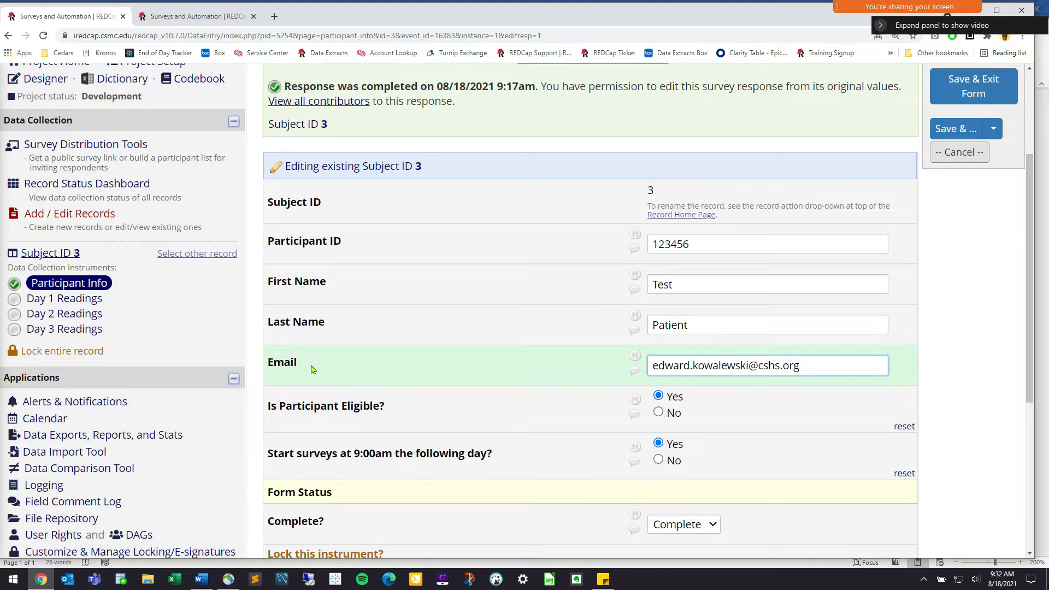
{"action": "triple_click", "coordinate": [789, 366]}
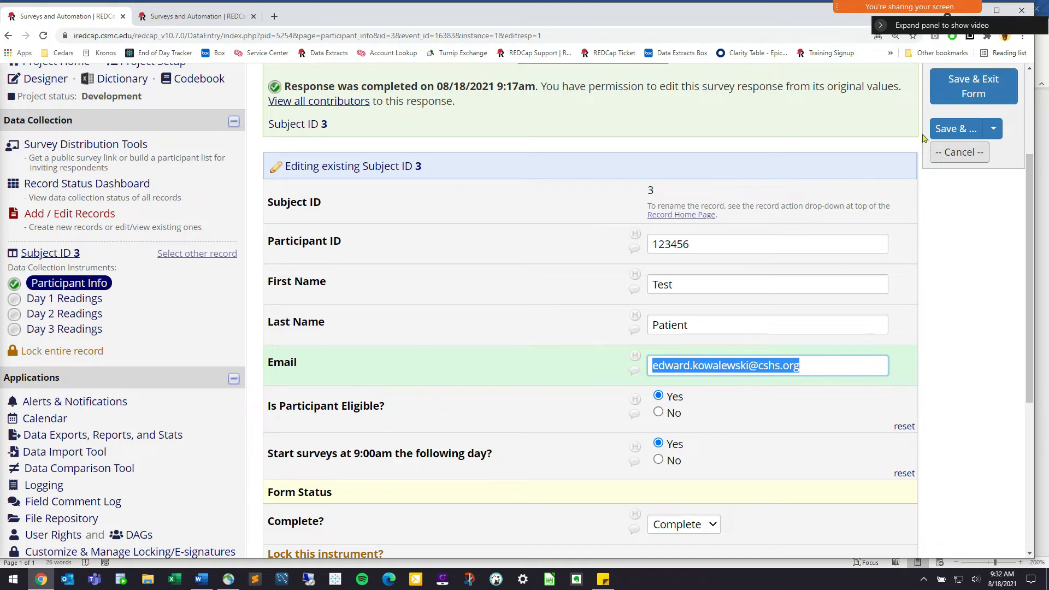
{"action": "left_click", "coordinate": [961, 96]}
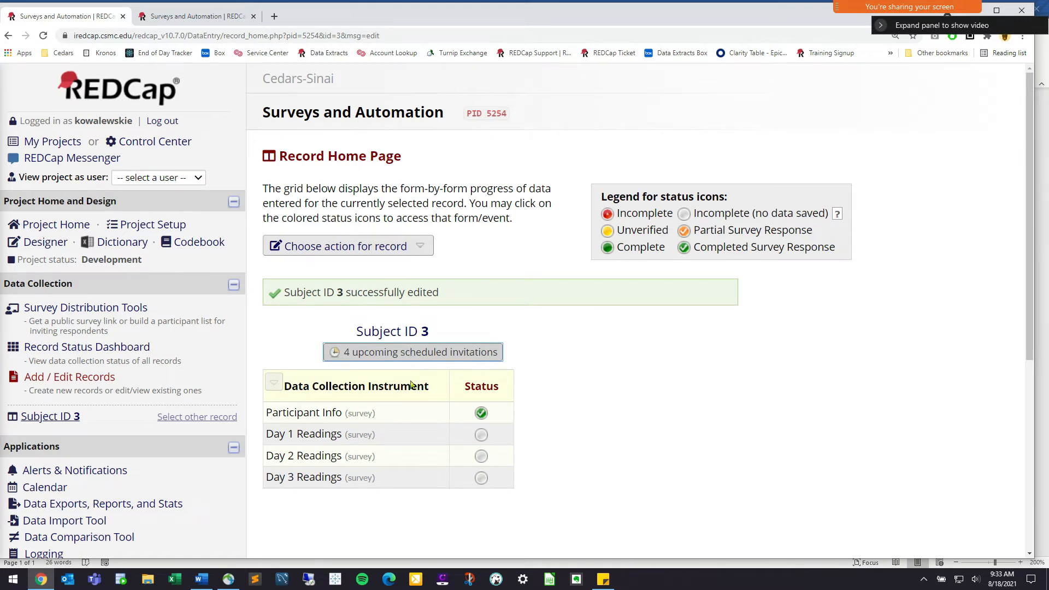
{"action": "left_click_drag", "start_coordinate": [345, 434], "coordinate": [274, 434]}
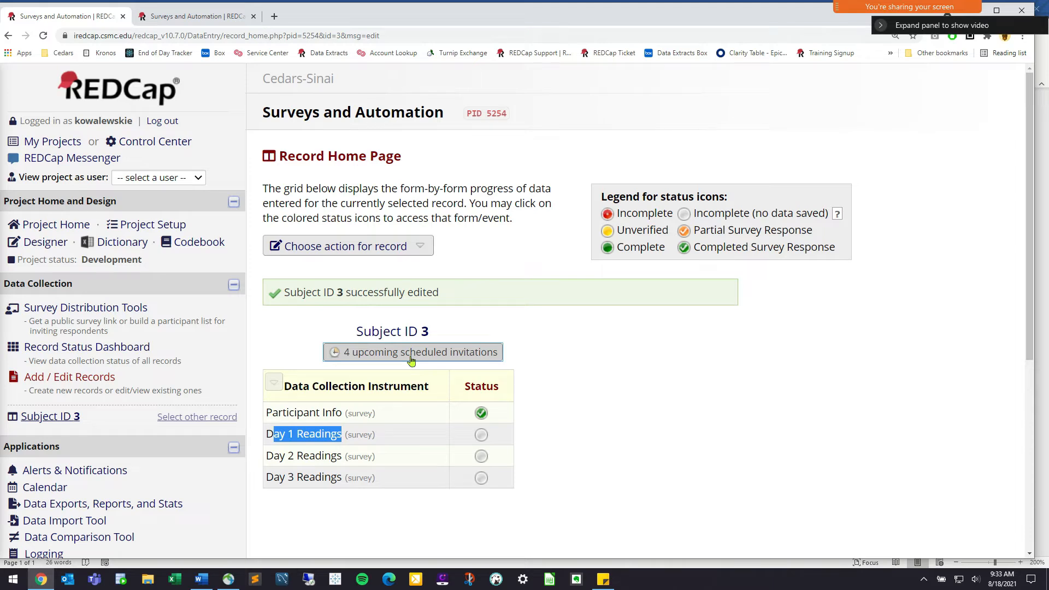
{"action": "left_click", "coordinate": [412, 354]}
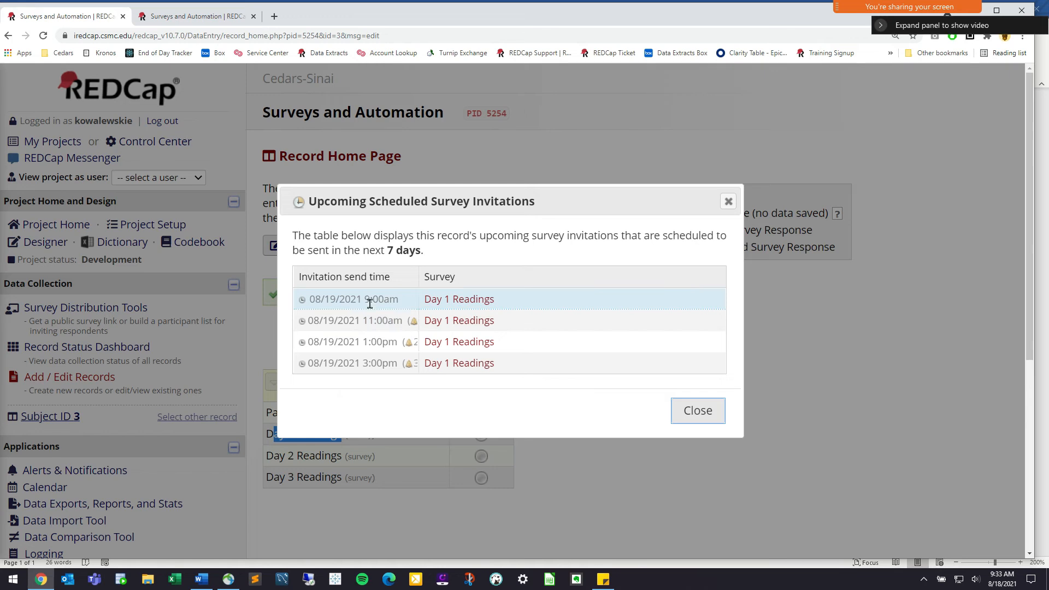
{"action": "left_click_drag", "start_coordinate": [405, 300], "coordinate": [309, 300]}
{"action": "left_click", "coordinate": [375, 317]}
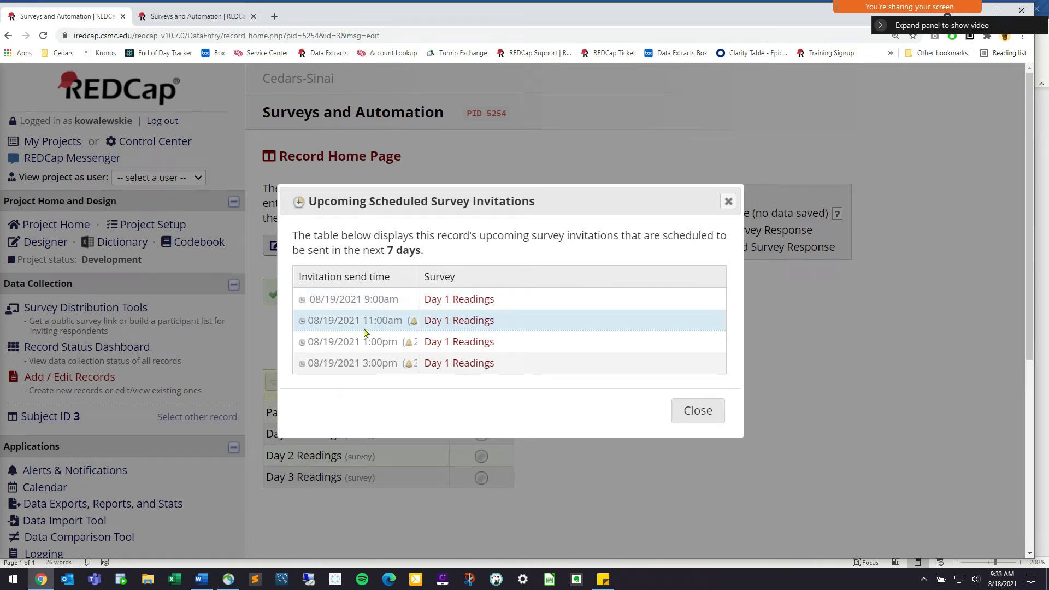
{"action": "left_click_drag", "start_coordinate": [313, 323], "coordinate": [389, 341]}
{"action": "left_click", "coordinate": [357, 363]}
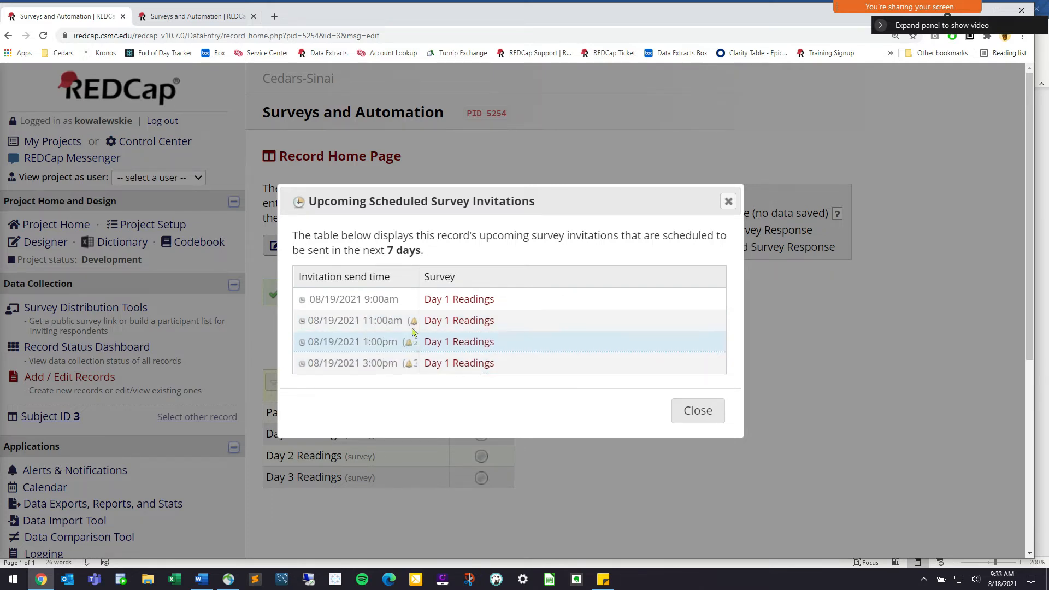
{"action": "key", "text": "ctrl+plus"}
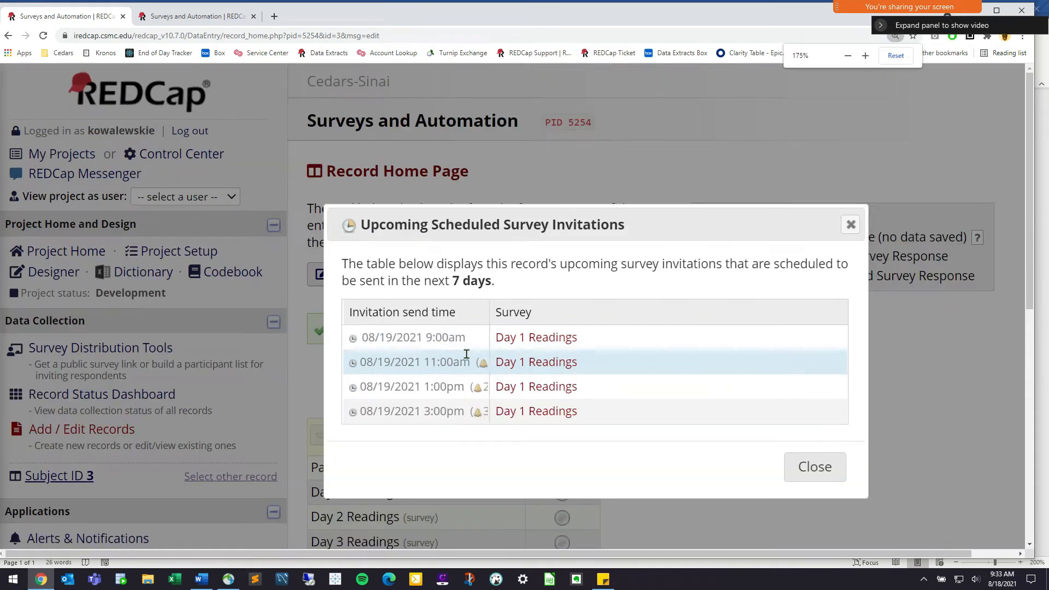
{"action": "key", "text": "ctrl+minus"}
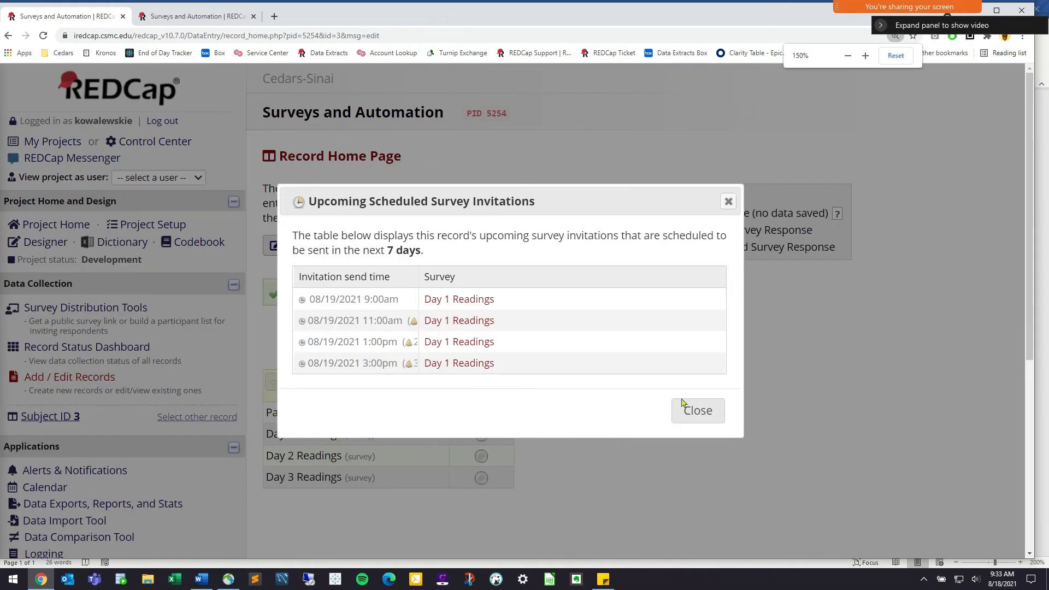
{"action": "left_click", "coordinate": [682, 408]}
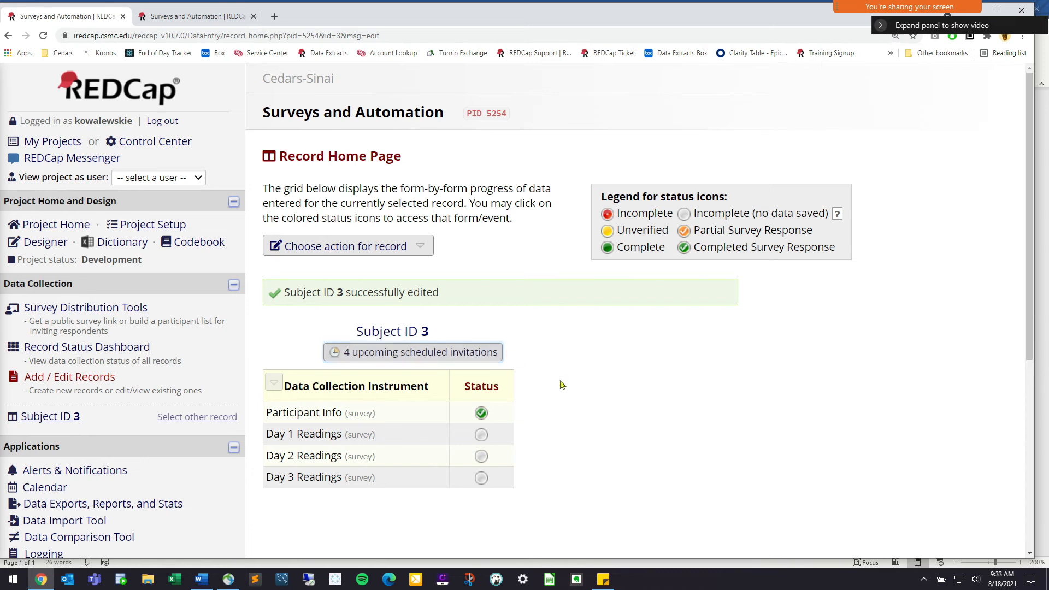
Open the public survey from Survey Distribution Tools
{"action": "left_click", "coordinate": [99, 350]}
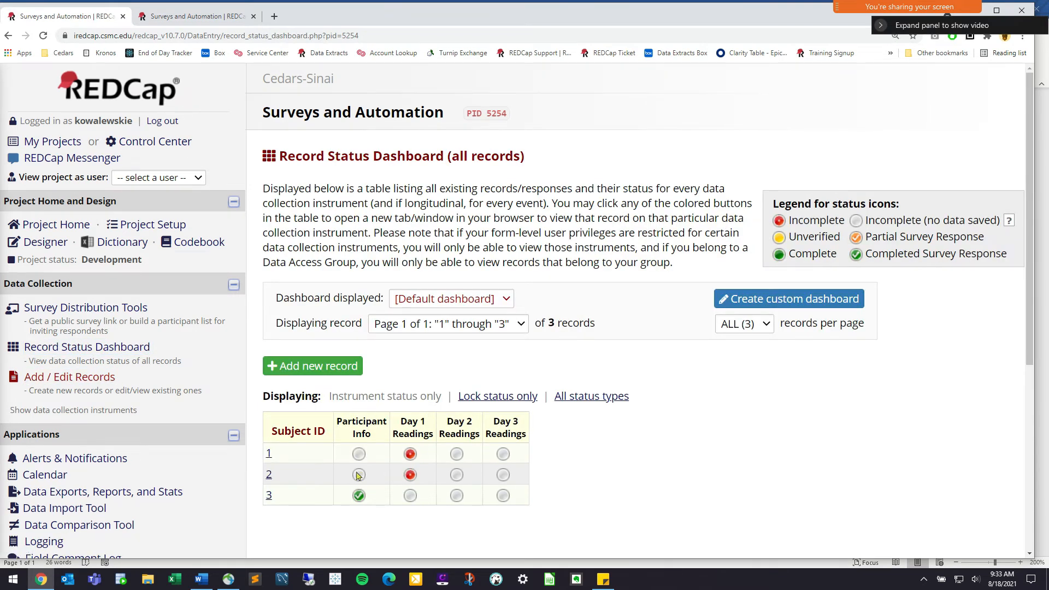
{"action": "left_click", "coordinate": [137, 310]}
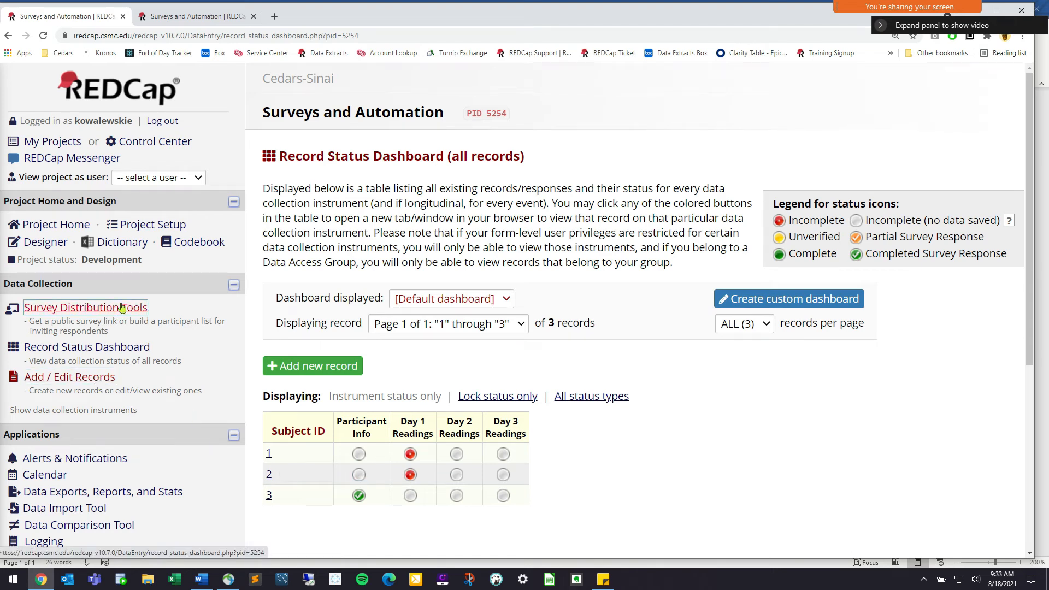
{"action": "left_click", "coordinate": [339, 492]}
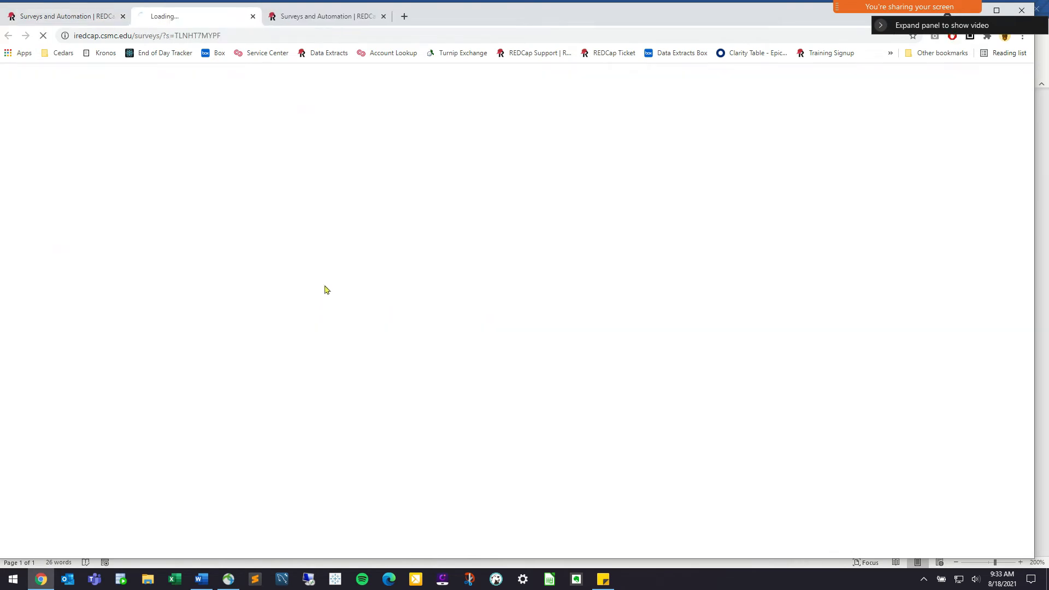
Fill in the test participant's first name, last name and e-mail, submit, and close the survey
{"action": "left_click", "coordinate": [671, 219]}
{"action": "left_click", "coordinate": [668, 226]}
{"action": "left_click", "coordinate": [664, 227]}
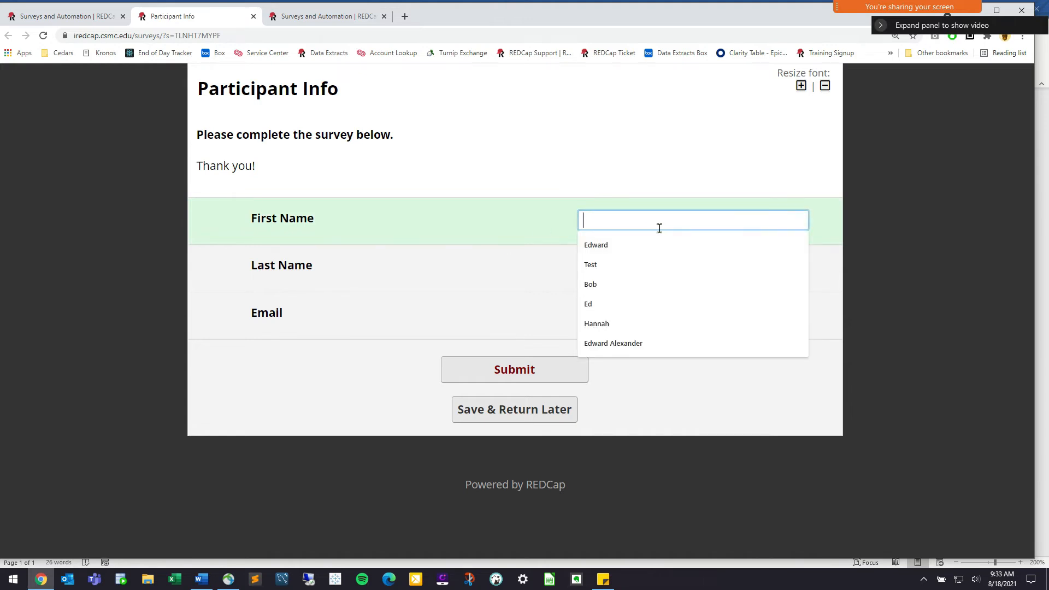
{"action": "type", "text": "Honda"}
{"action": "key", "text": "Tab"}
{"action": "type", "text": "Col"}
{"action": "key", "text": "BackSpace"}
{"action": "key", "text": "BackSpace"}
{"action": "type", "text": "i"}
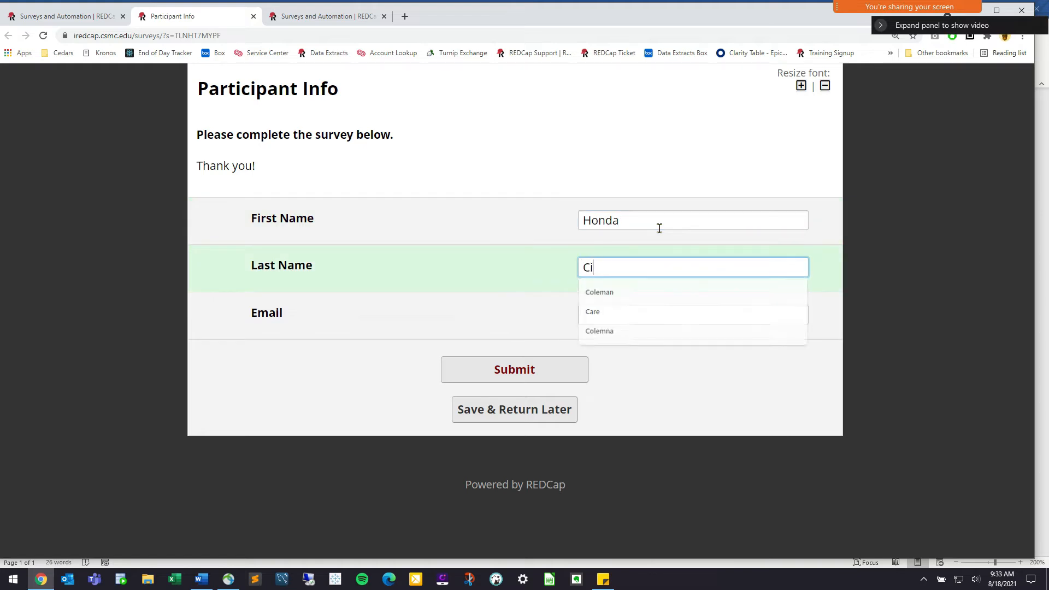
{"action": "type", "text": "vic"}
{"action": "key", "text": "Tab"}
{"action": "type", "text": "honda"}
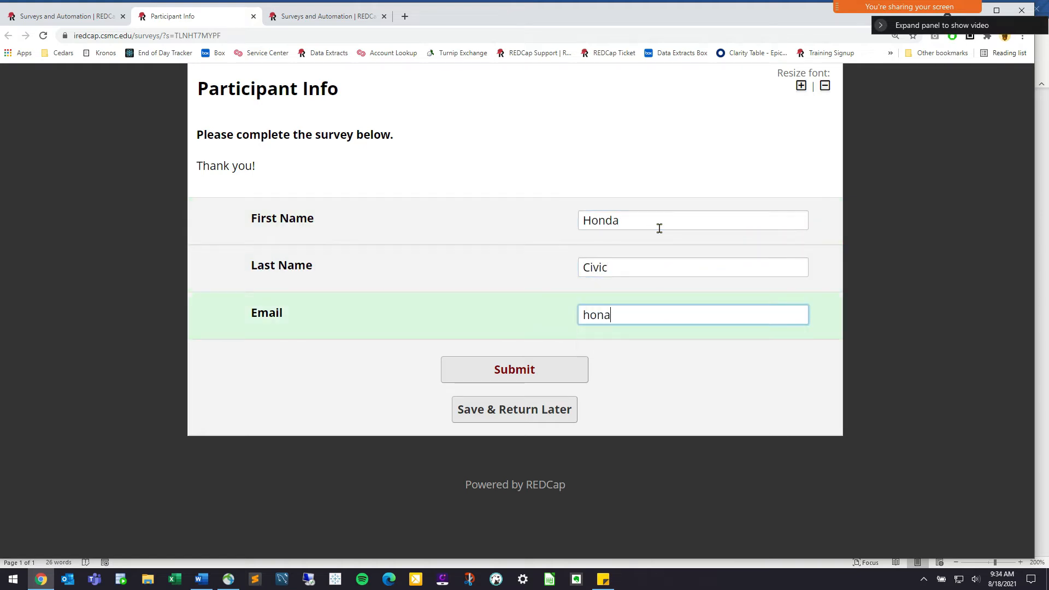
{"action": "type", "text": "@test.com"}
{"action": "left_click", "coordinate": [493, 370]}
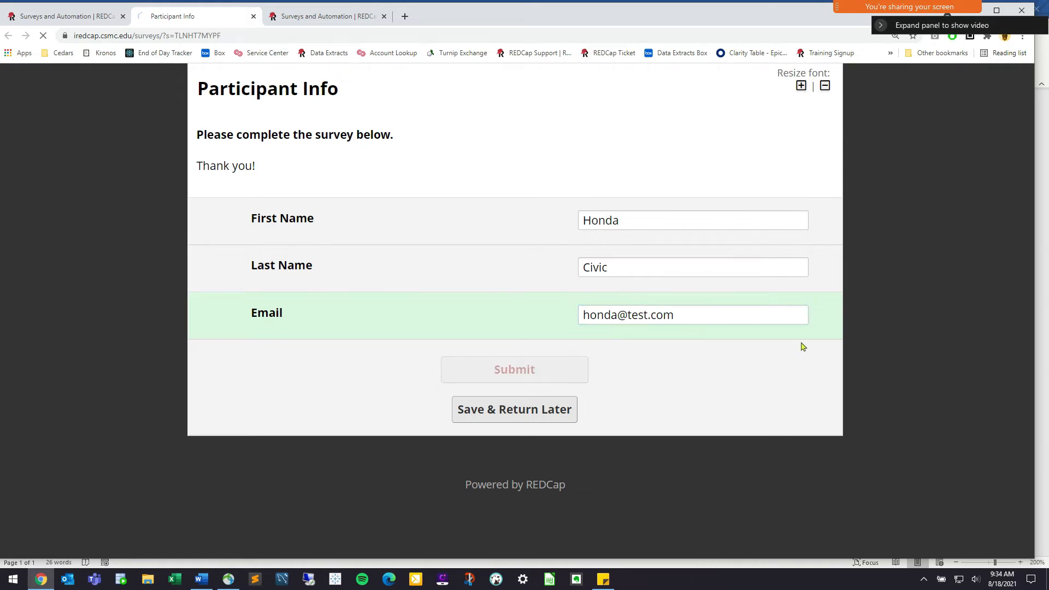
{"action": "left_click", "coordinate": [268, 89]}
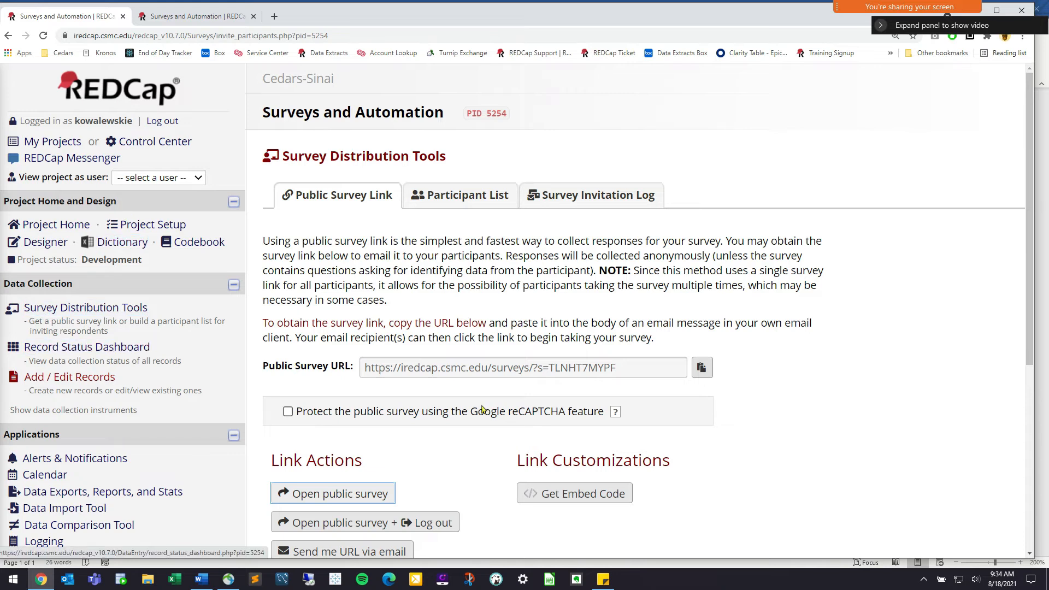
Edit Subject ID 4's Participant Info to mark it eligible, then save the response
{"action": "left_click", "coordinate": [87, 348]}
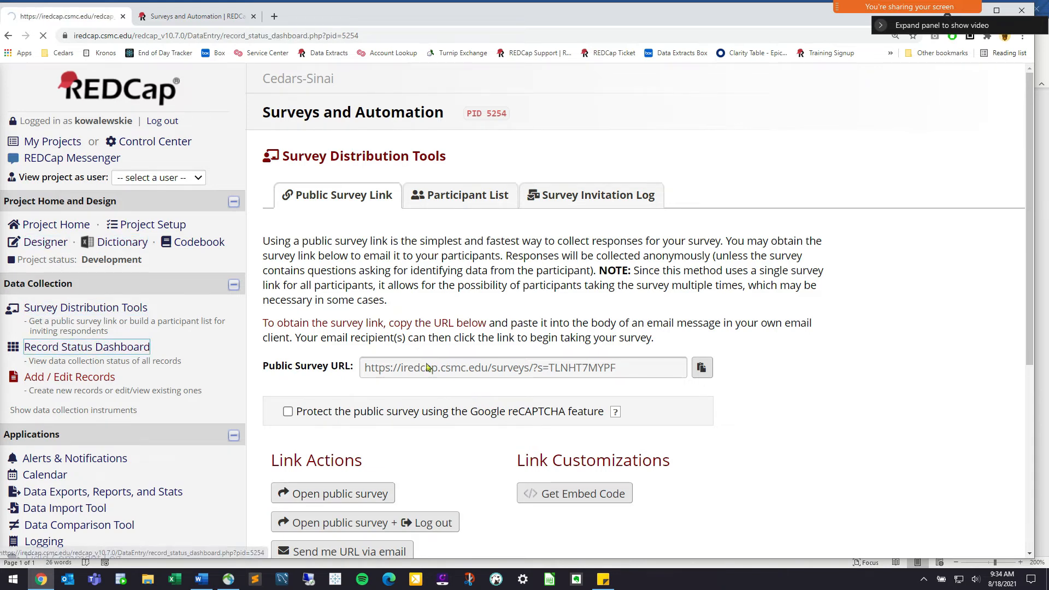
{"action": "scroll", "coordinate": [361, 433], "scroll_direction": "down", "scroll_amount": 3}
{"action": "left_click", "coordinate": [359, 408]}
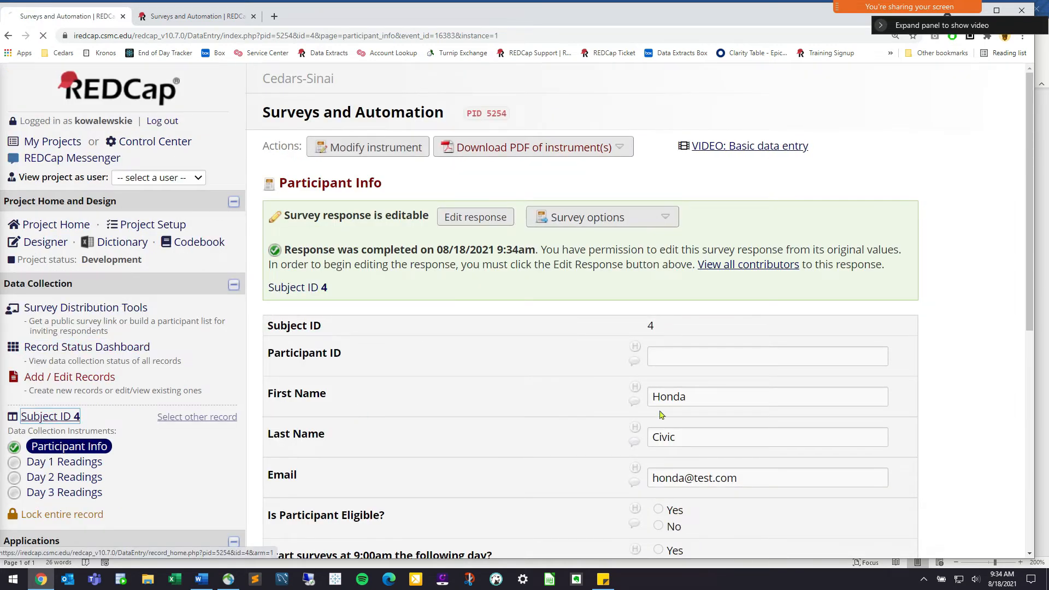
{"action": "left_click", "coordinate": [50, 416]}
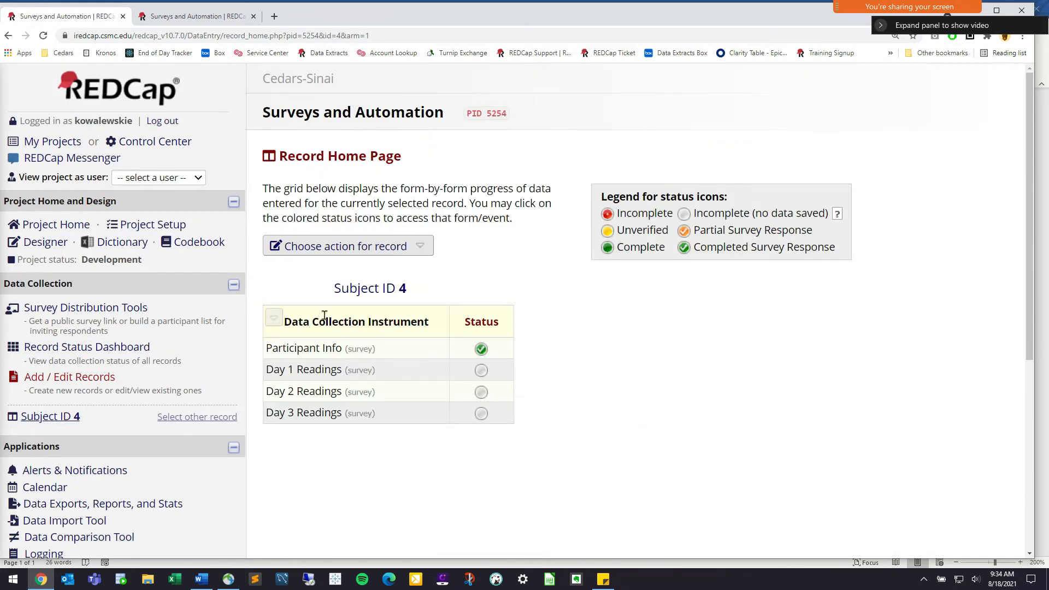
{"action": "left_click", "coordinate": [481, 350]}
{"action": "left_click", "coordinate": [485, 224]}
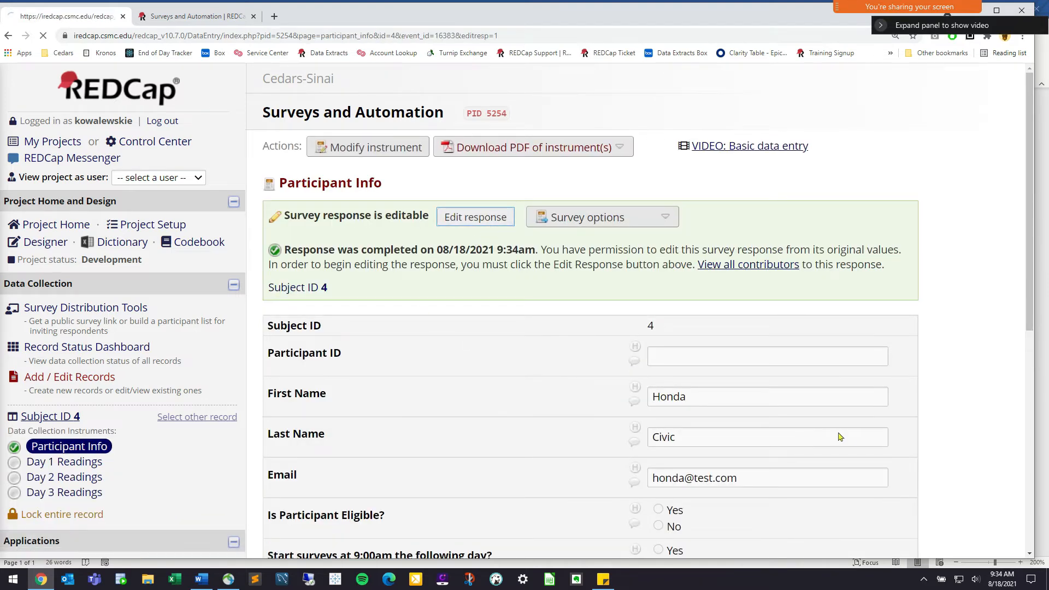
{"action": "scroll", "coordinate": [756, 443], "scroll_direction": "down", "scroll_amount": 4}
{"action": "left_click", "coordinate": [679, 349]}
{"action": "left_click", "coordinate": [663, 405]}
{"action": "left_click_drag", "start_coordinate": [459, 405], "coordinate": [449, 405]}
{"action": "left_click", "coordinate": [352, 405]}
{"action": "left_click", "coordinate": [954, 96]}
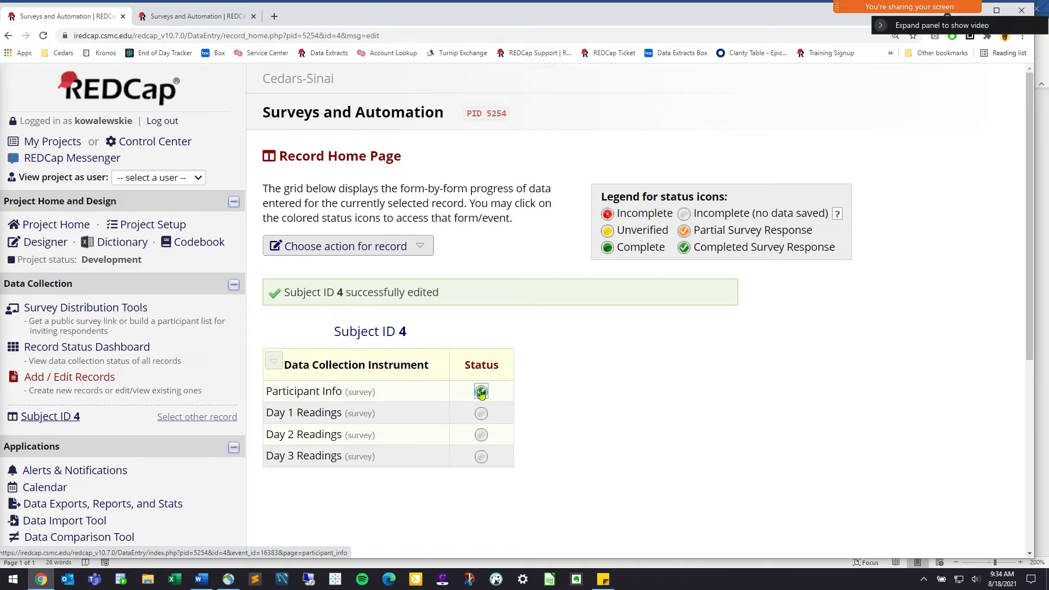
Reopen Subject ID 4's response, set surveys to start at 9:00am next day, and save
{"action": "left_click", "coordinate": [480, 394]}
{"action": "left_click", "coordinate": [474, 221]}
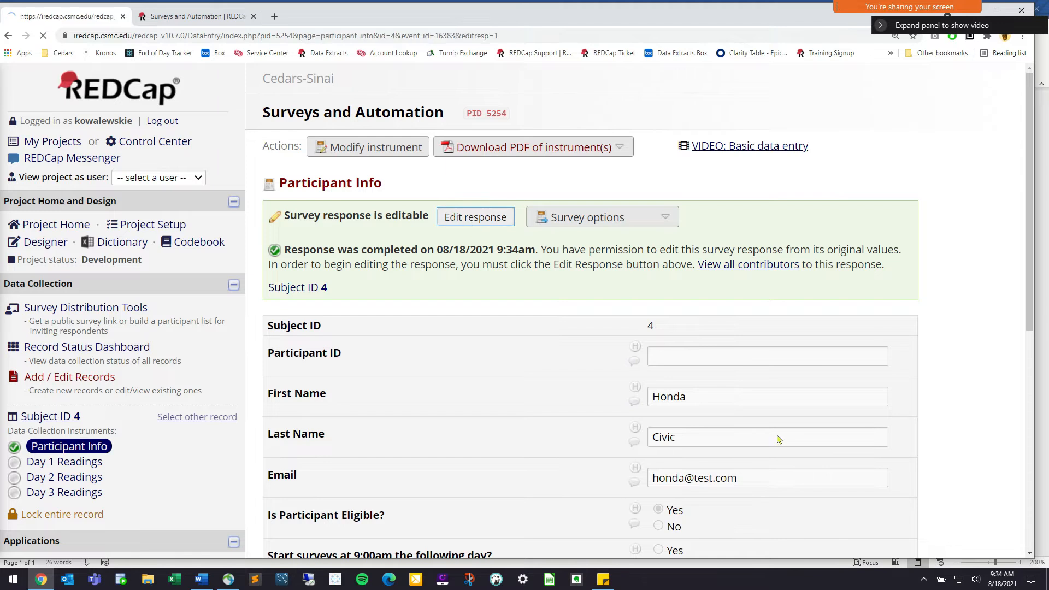
{"action": "scroll", "coordinate": [779, 440], "scroll_direction": "down", "scroll_amount": 5}
{"action": "left_click", "coordinate": [658, 278]}
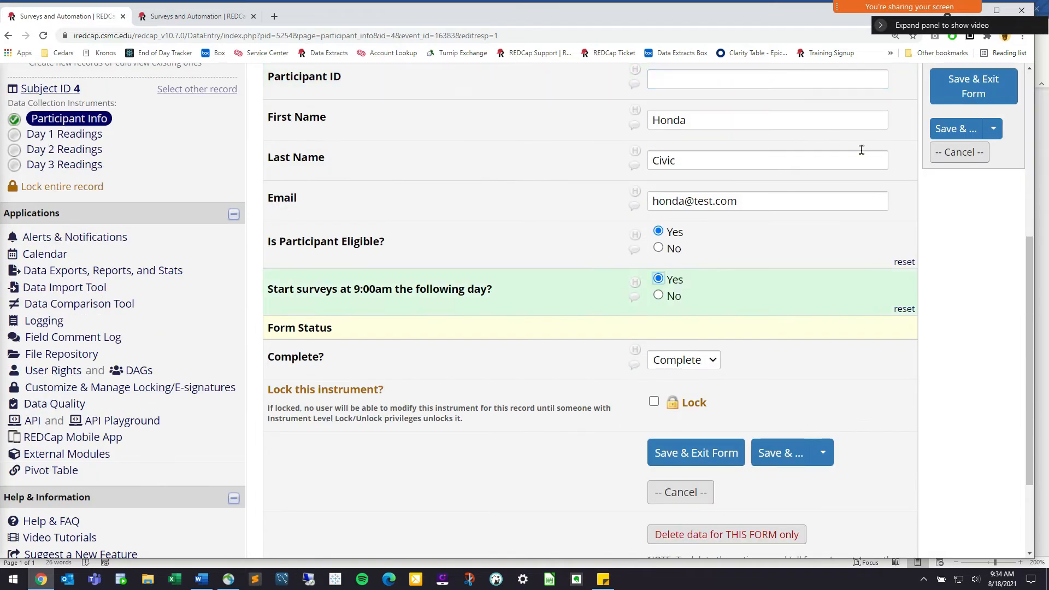
{"action": "left_click", "coordinate": [994, 89]}
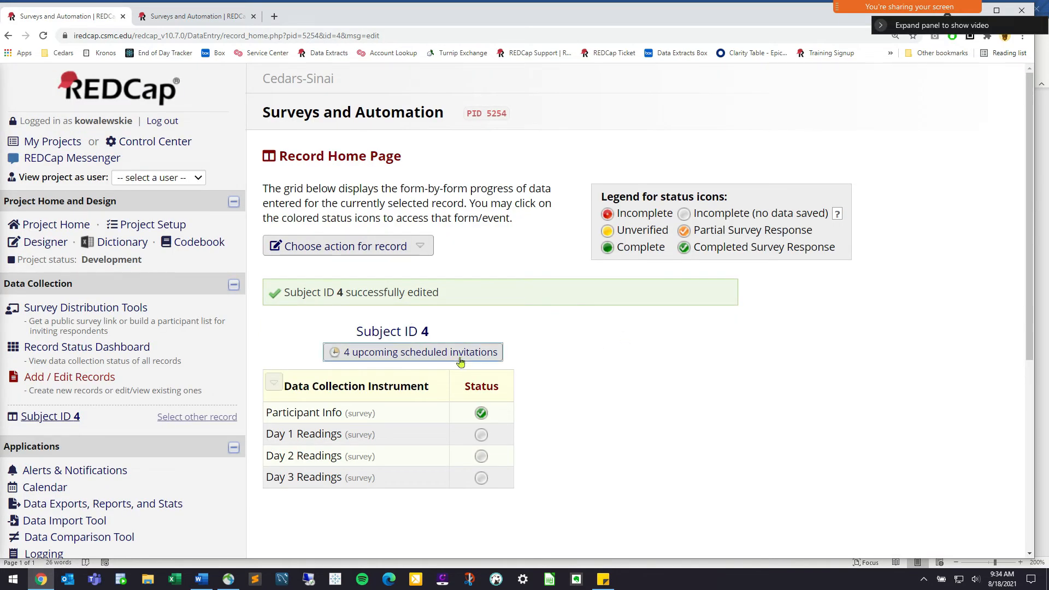
{"action": "left_click", "coordinate": [428, 357]}
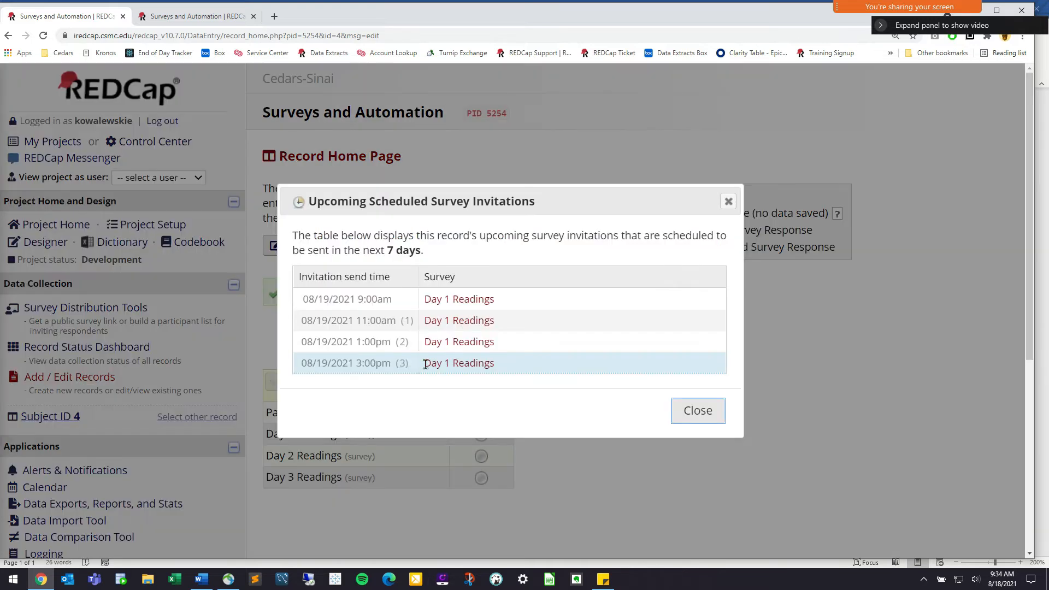
{"action": "left_click", "coordinate": [696, 420]}
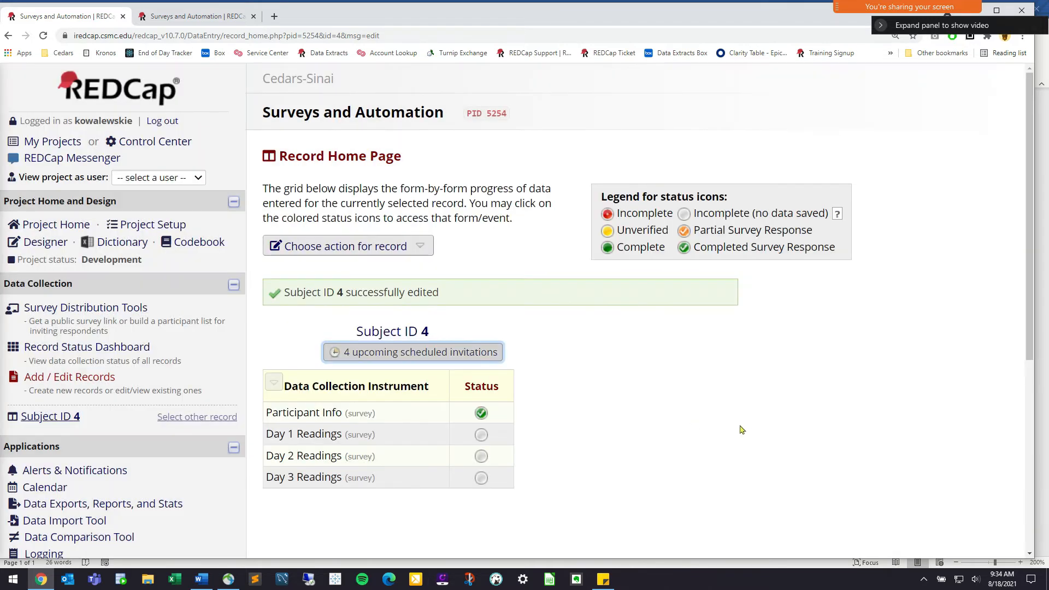
{"action": "left_click", "coordinate": [59, 249]}
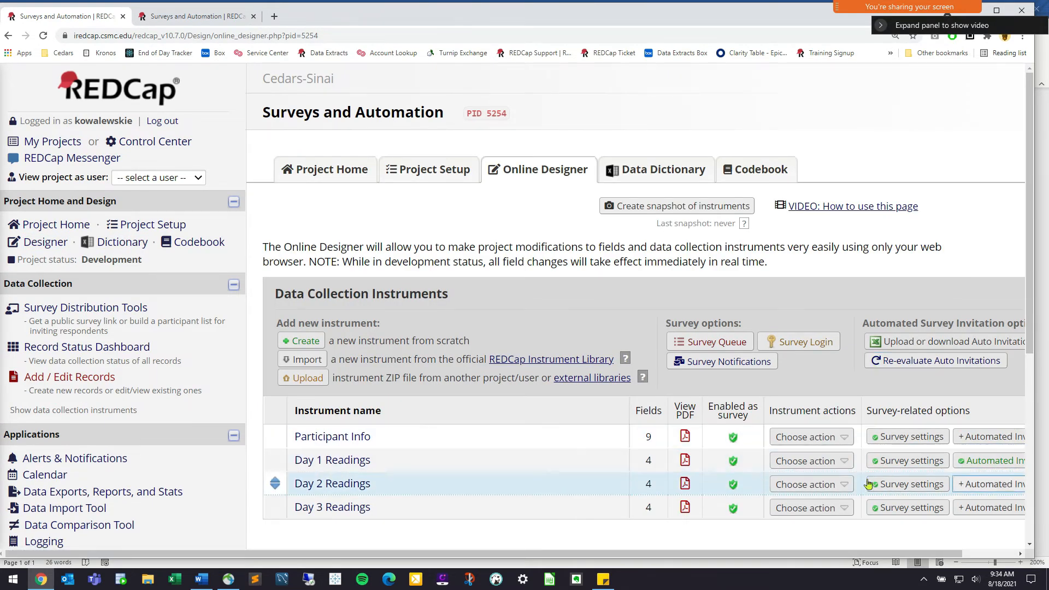
Open the automated invitation setup for the Day 2 Readings instrument
{"action": "scroll", "coordinate": [759, 559], "scroll_direction": "right", "scroll_amount": 1}
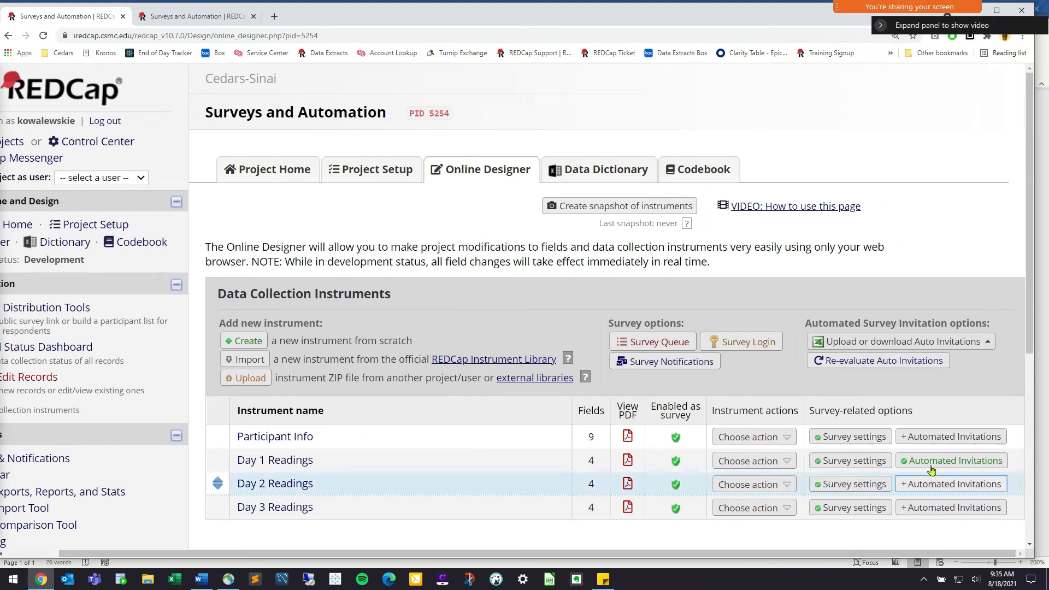
{"action": "left_click", "coordinate": [925, 492]}
{"action": "left_click", "coordinate": [967, 490]}
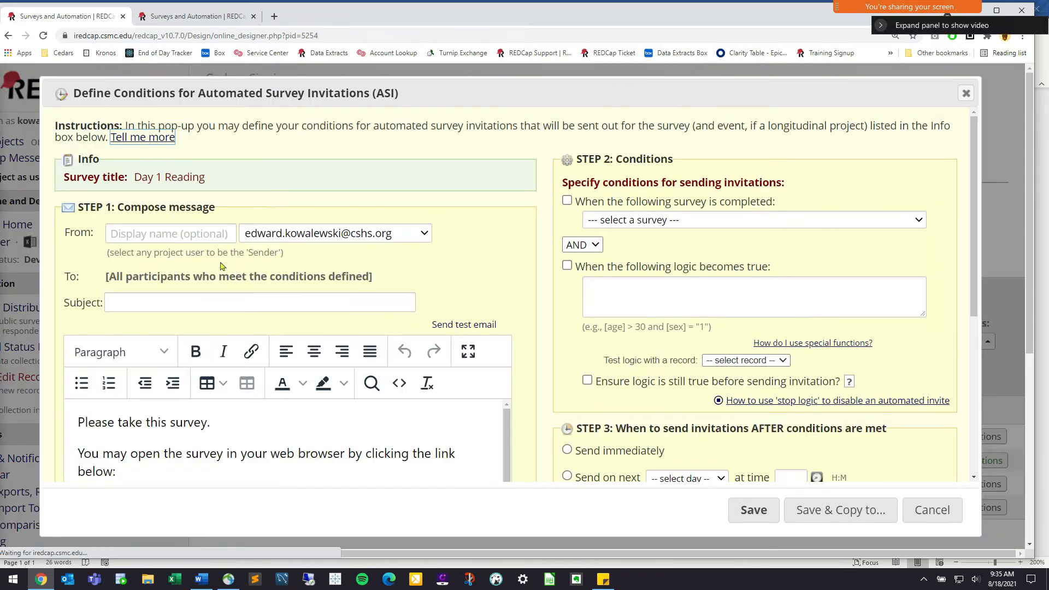
Enter subject 'Day 2 Blood Sugar Reading' and begin the message with 'Dear Participant,'
{"action": "left_click", "coordinate": [272, 305]}
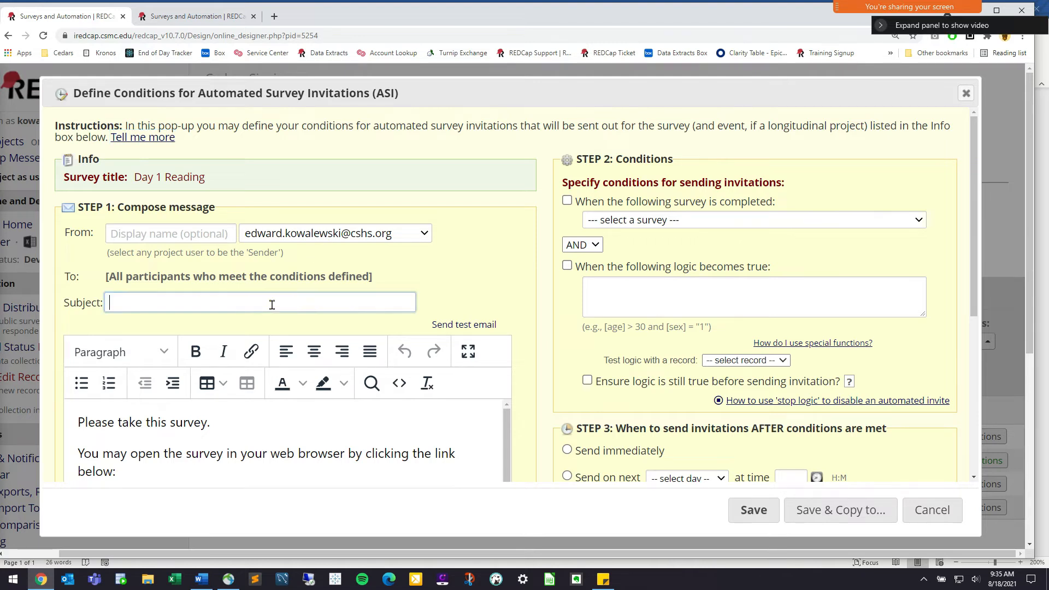
{"action": "type", "text": "Day 2 Blood Sugar Reading"}
{"action": "left_click", "coordinate": [226, 442]}
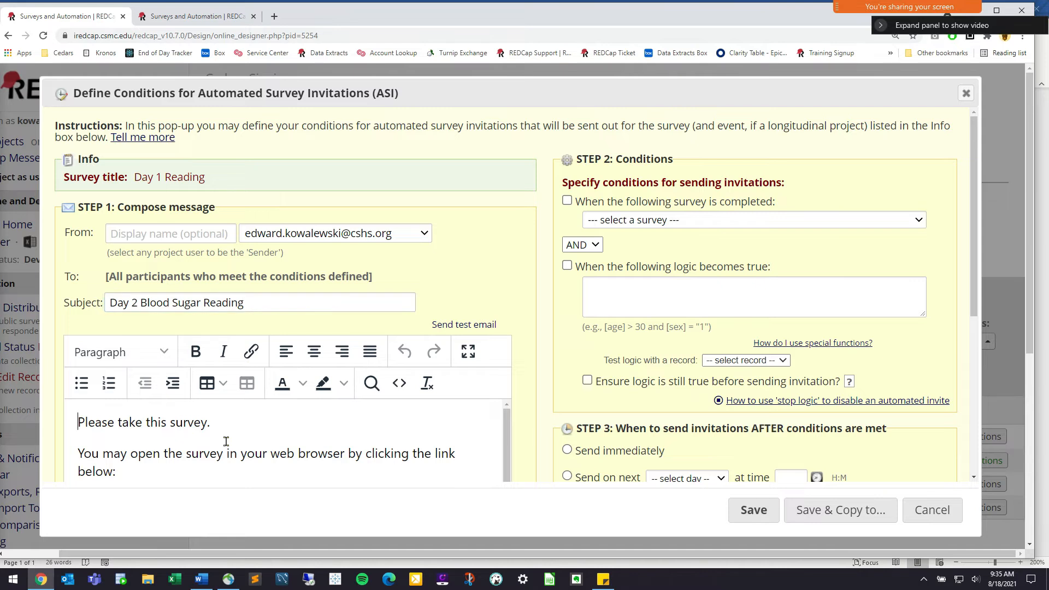
{"action": "key", "text": "Return"}
{"action": "key", "text": "Up"}
{"action": "type", "text": "D"}
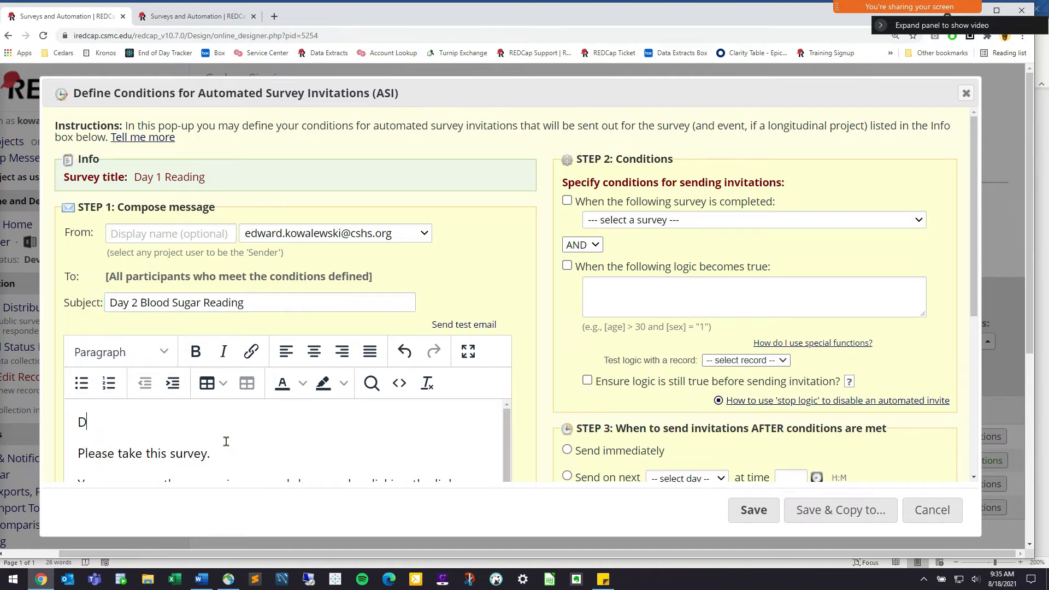
{"action": "type", "text": "ear Participant,"}
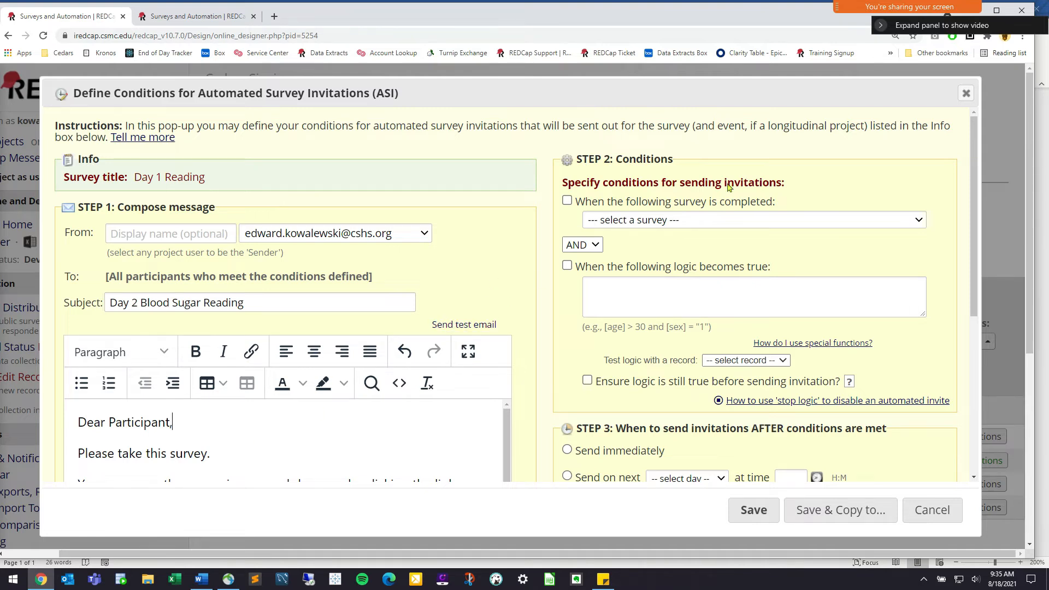
{"action": "scroll", "coordinate": [918, 236], "scroll_direction": "down", "scroll_amount": 1}
{"action": "scroll", "coordinate": [947, 255], "scroll_direction": "up", "scroll_amount": 1}
{"action": "scroll", "coordinate": [928, 279], "scroll_direction": "down", "scroll_amount": 1}
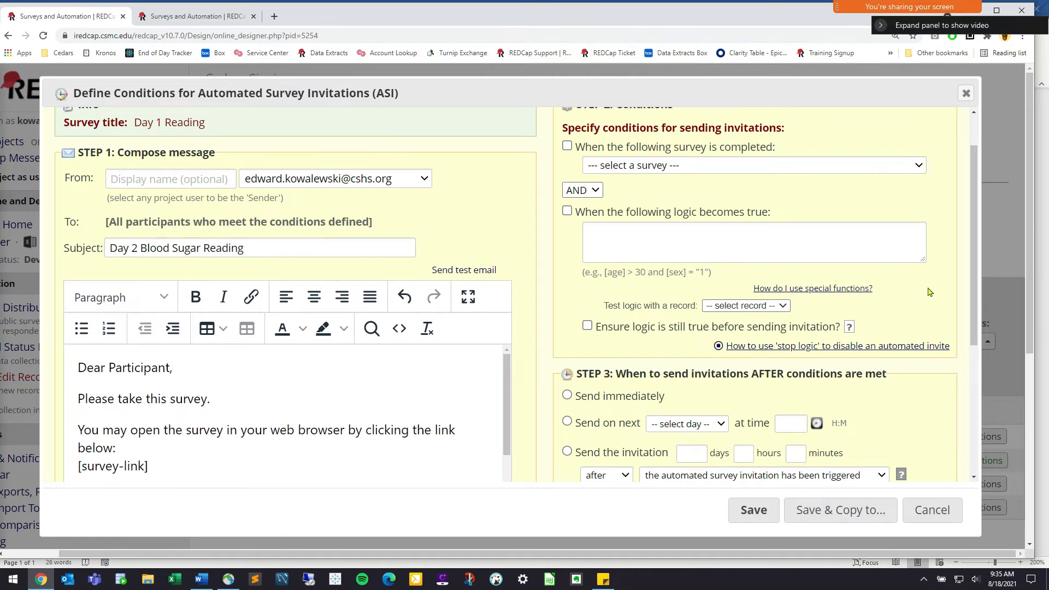
{"action": "left_click", "coordinate": [714, 424]}
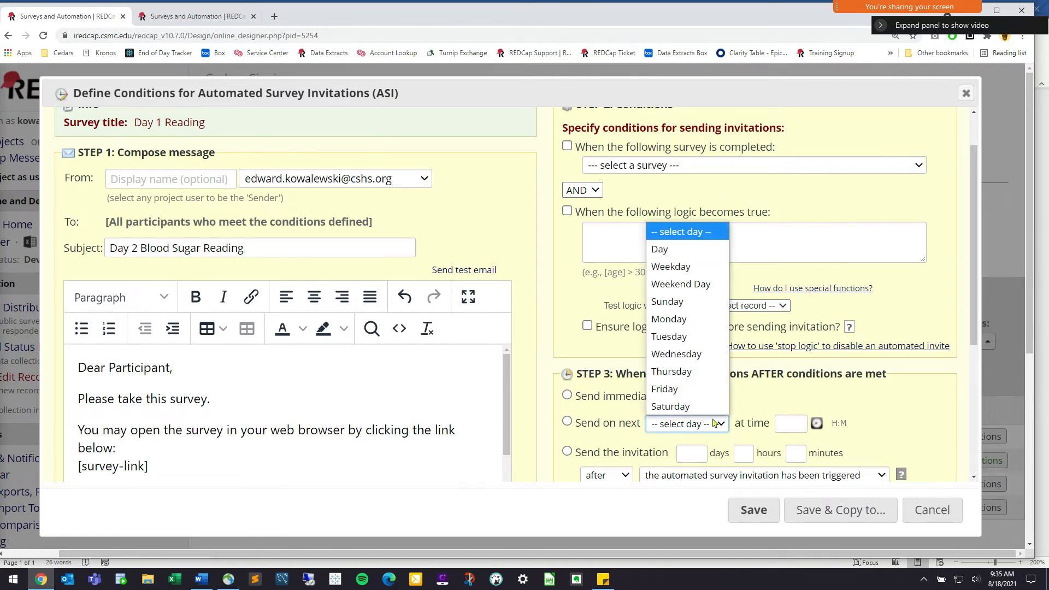
{"action": "left_click", "coordinate": [741, 420]}
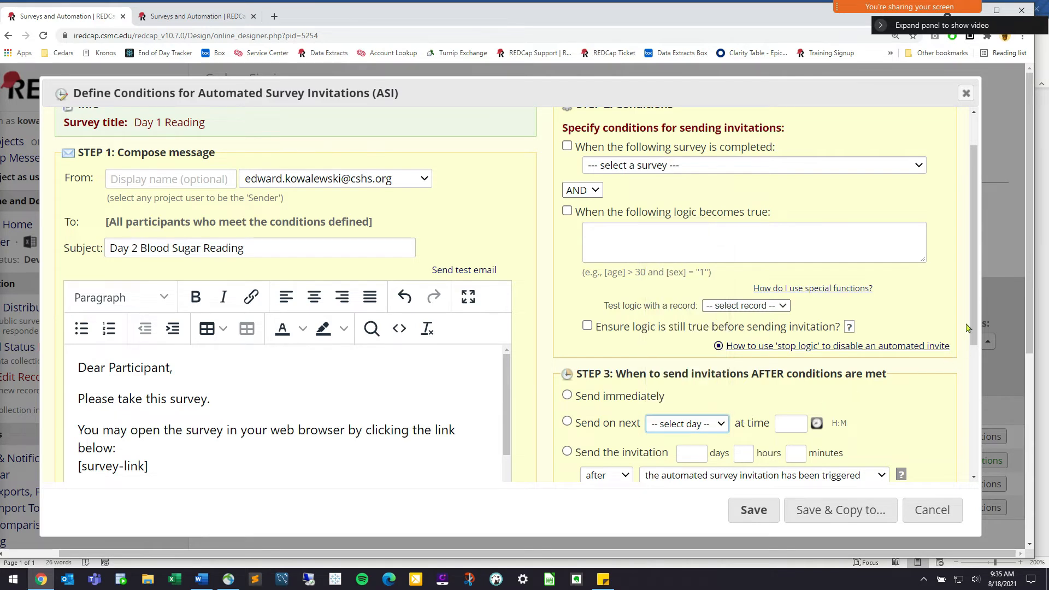
{"action": "left_click_drag", "start_coordinate": [972, 330], "coordinate": [971, 357]}
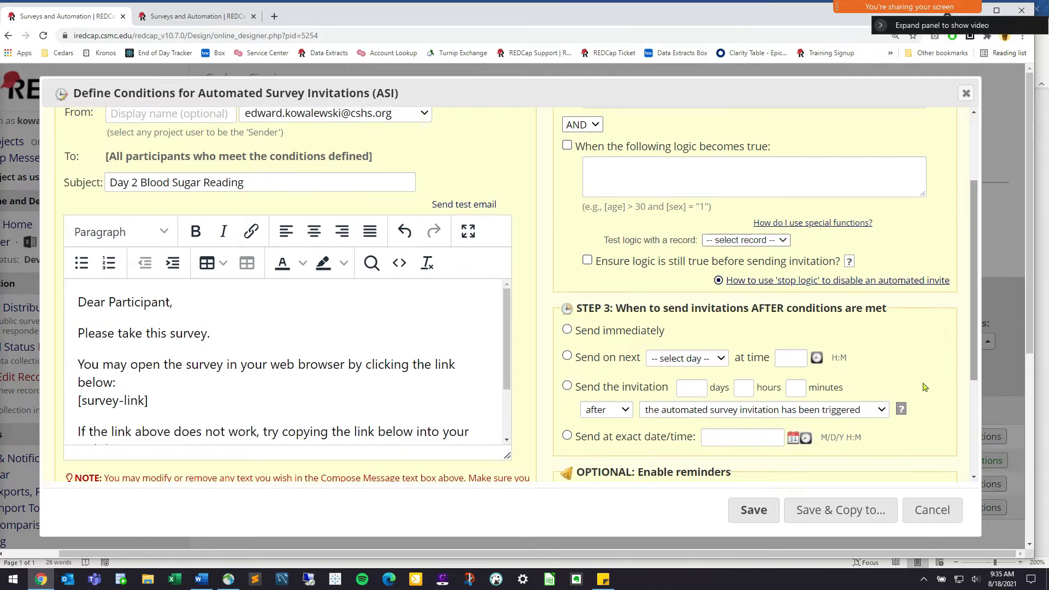
{"action": "left_click", "coordinate": [605, 413]}
{"action": "left_click", "coordinate": [605, 412]}
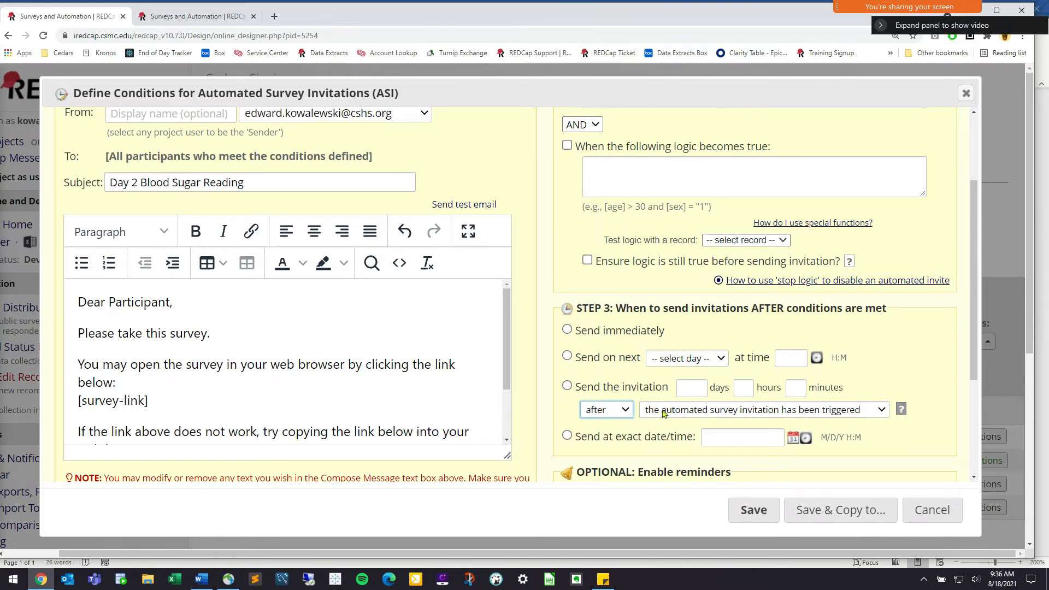
{"action": "left_click", "coordinate": [664, 414]}
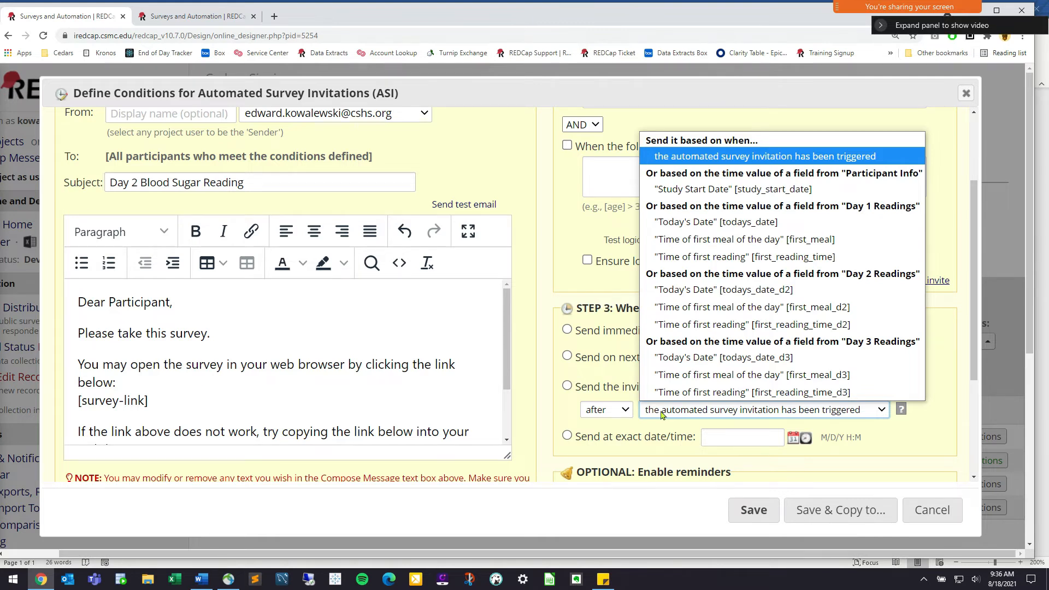
{"action": "left_click", "coordinate": [663, 413]}
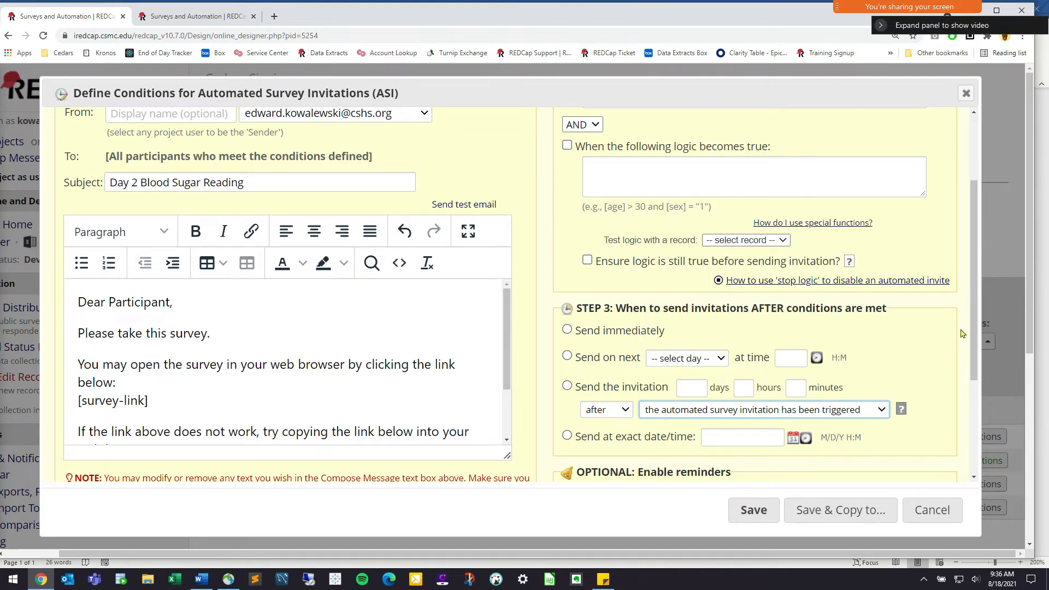
{"action": "left_click_drag", "start_coordinate": [978, 345], "coordinate": [984, 291]}
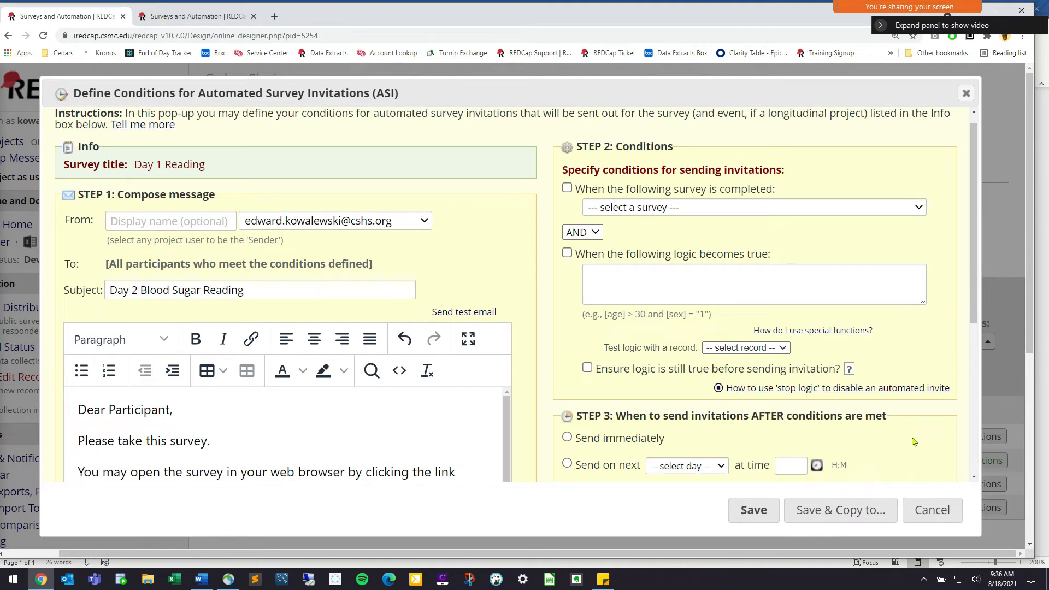
{"action": "scroll", "coordinate": [914, 441], "scroll_direction": "down", "scroll_amount": 2}
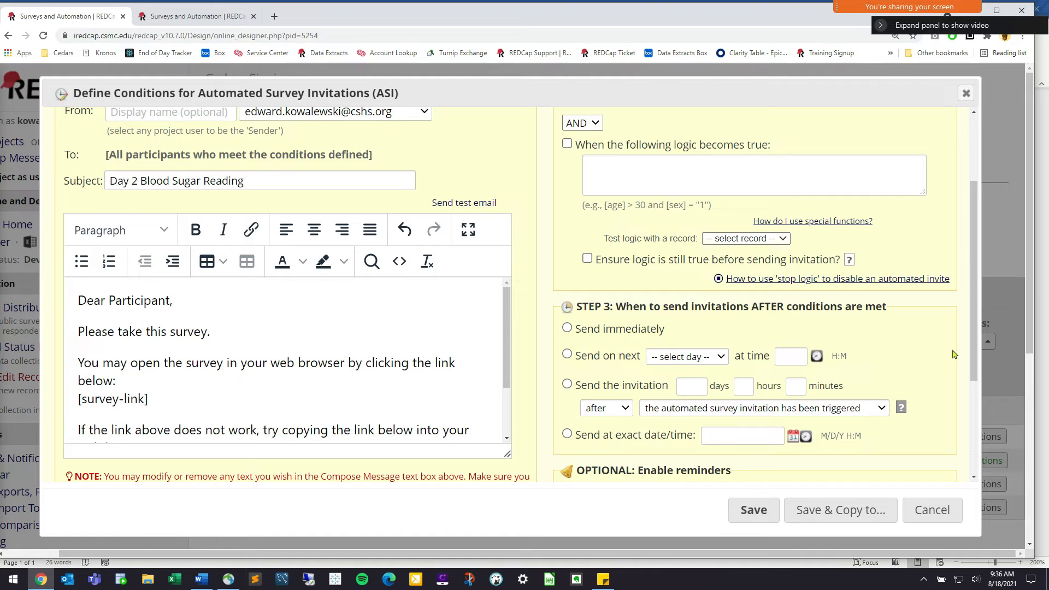
{"action": "left_click", "coordinate": [698, 364]}
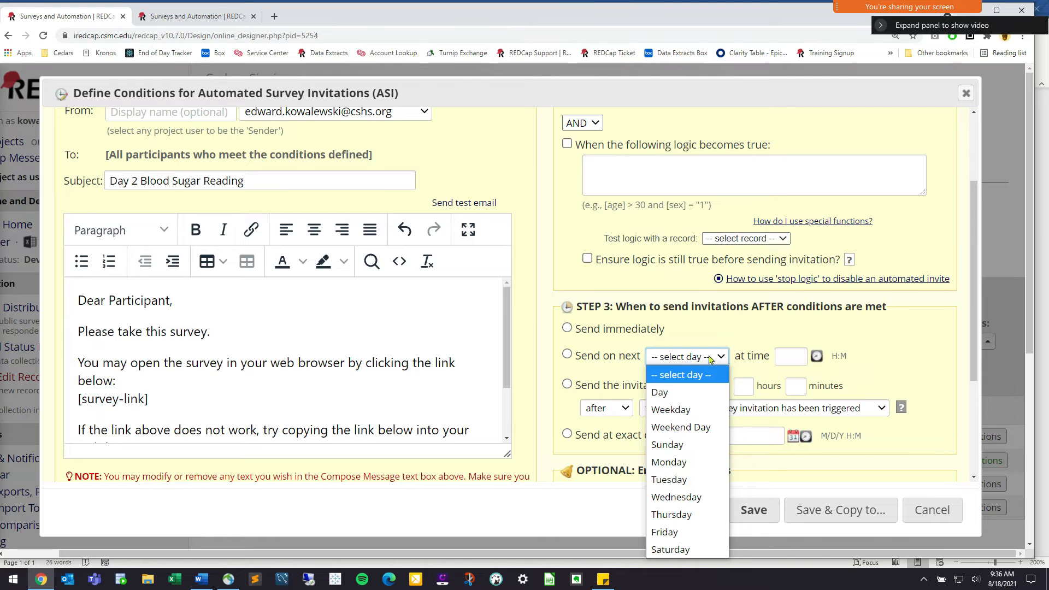
{"action": "left_click", "coordinate": [709, 358]}
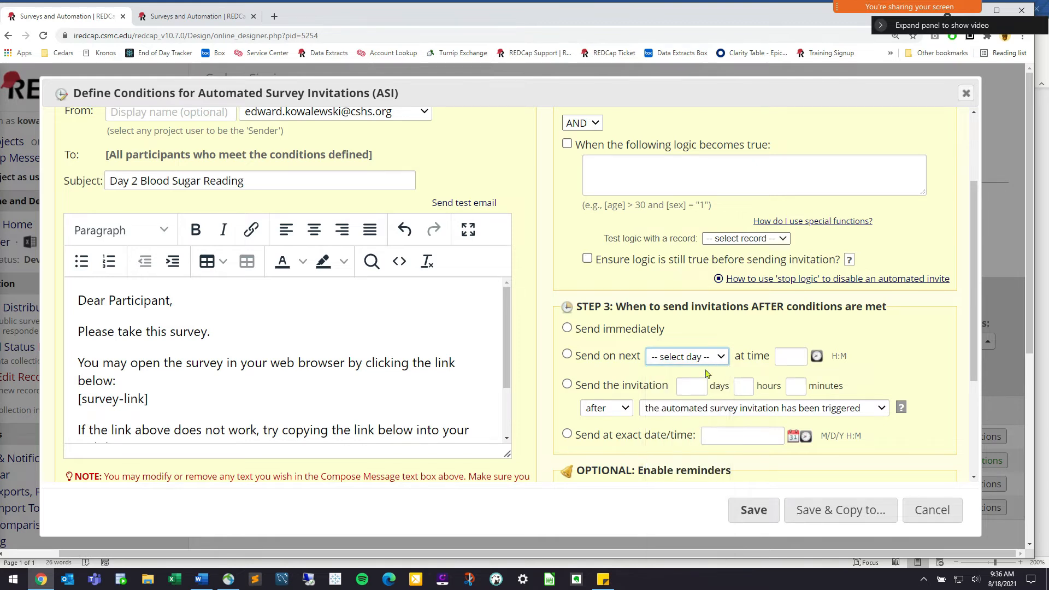
{"action": "left_click", "coordinate": [686, 385]}
{"action": "type", "text": "2"}
{"action": "scroll", "coordinate": [622, 241], "scroll_direction": "up", "scroll_amount": 2}
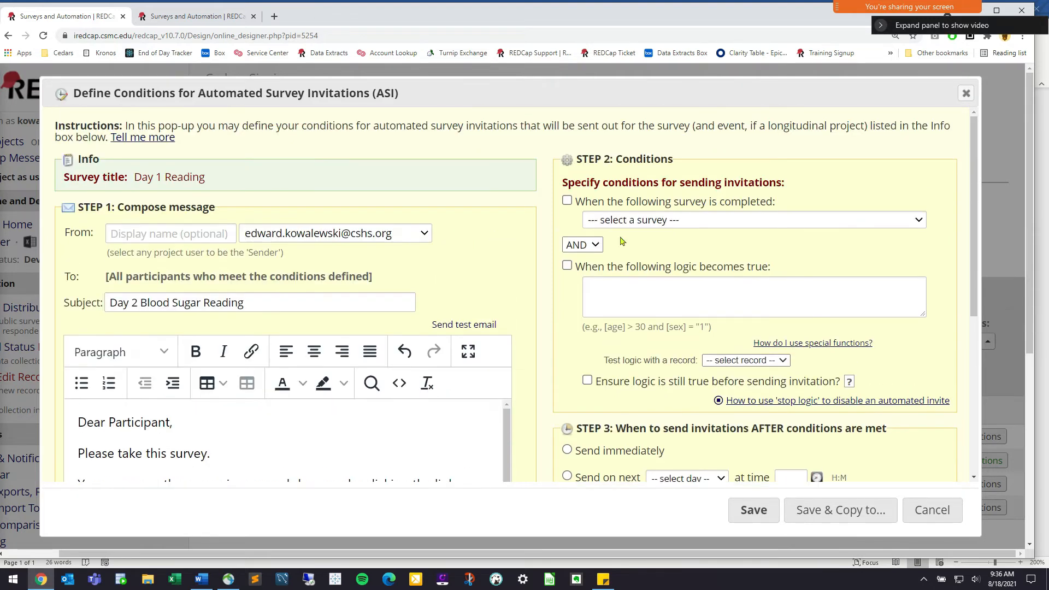
{"action": "scroll", "coordinate": [621, 241], "scroll_direction": "down", "scroll_amount": 2}
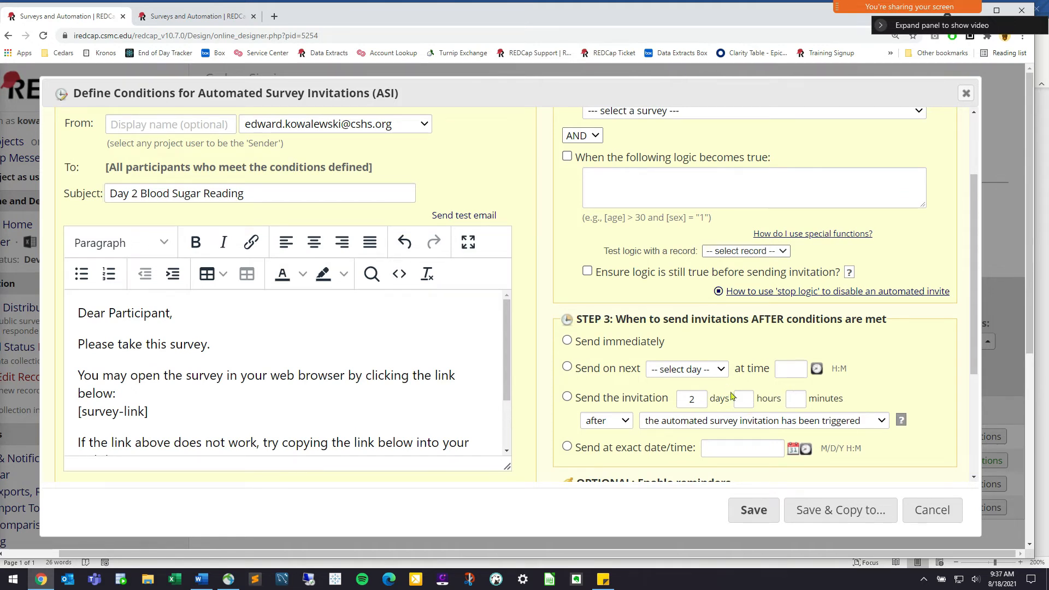
{"action": "left_click", "coordinate": [742, 398]}
{"action": "left_click", "coordinate": [695, 403]}
{"action": "left_click", "coordinate": [899, 378]}
{"action": "scroll", "coordinate": [889, 379], "scroll_direction": "up", "scroll_amount": 1}
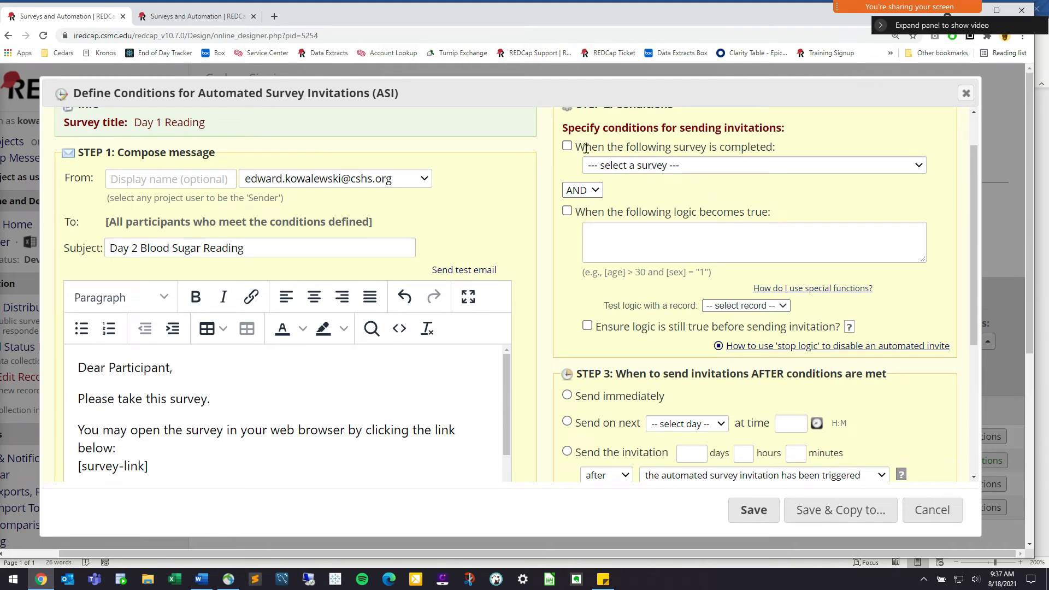
Tick the survey-completion trigger, review the survey list, then cancel the Day 1 Reading setup
{"action": "scroll", "coordinate": [582, 147], "scroll_direction": "up", "scroll_amount": 1}
{"action": "triple_click", "coordinate": [742, 204]}
{"action": "left_click", "coordinate": [722, 202]}
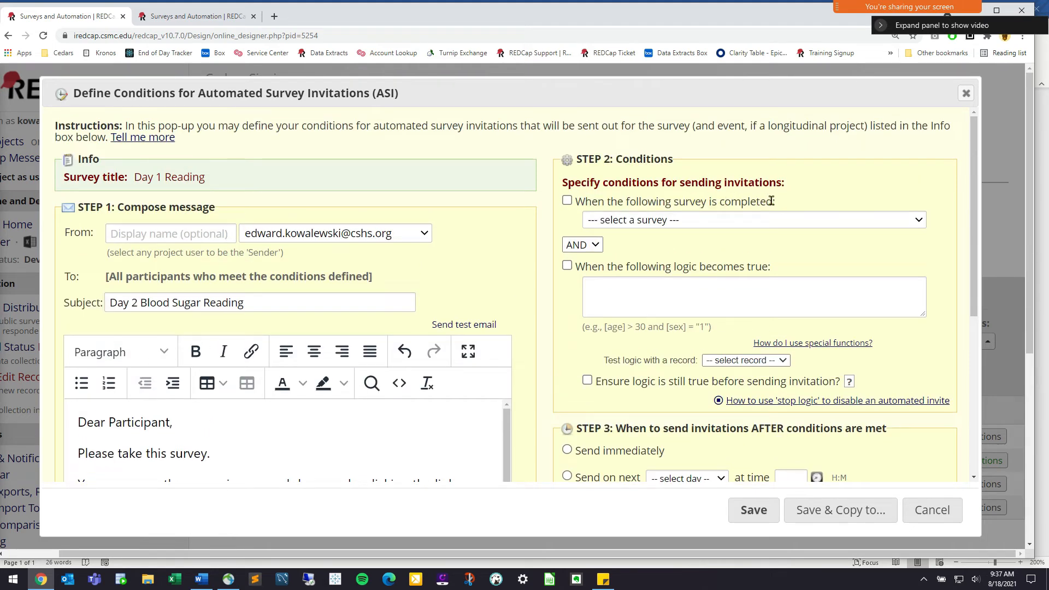
{"action": "left_click_drag", "start_coordinate": [766, 201], "coordinate": [718, 197]}
{"action": "left_click", "coordinate": [733, 203]}
{"action": "left_click", "coordinate": [567, 201]}
{"action": "left_click", "coordinate": [668, 221]}
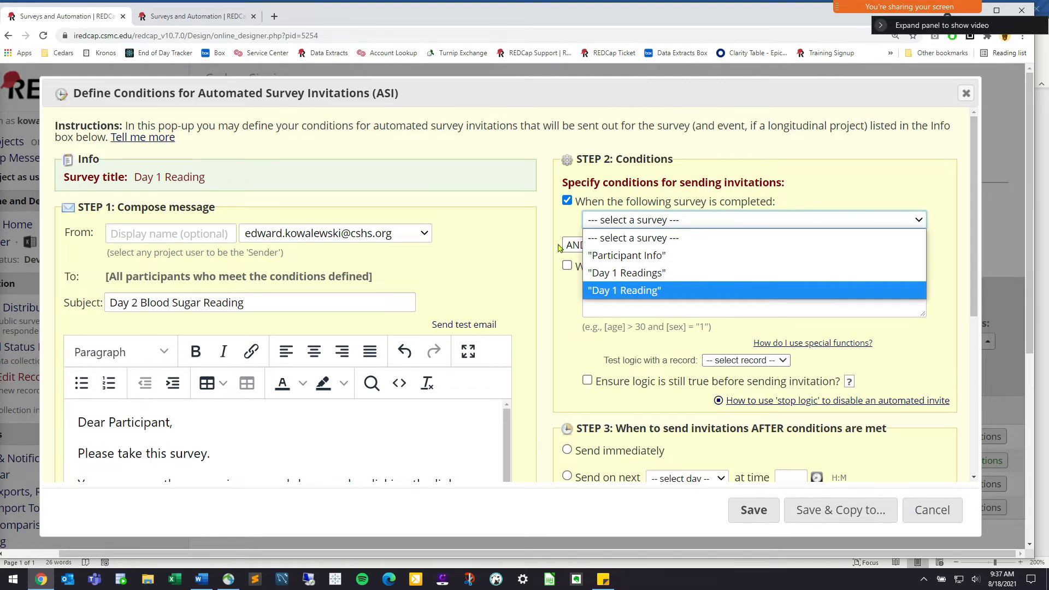
{"action": "left_click", "coordinate": [932, 509]}
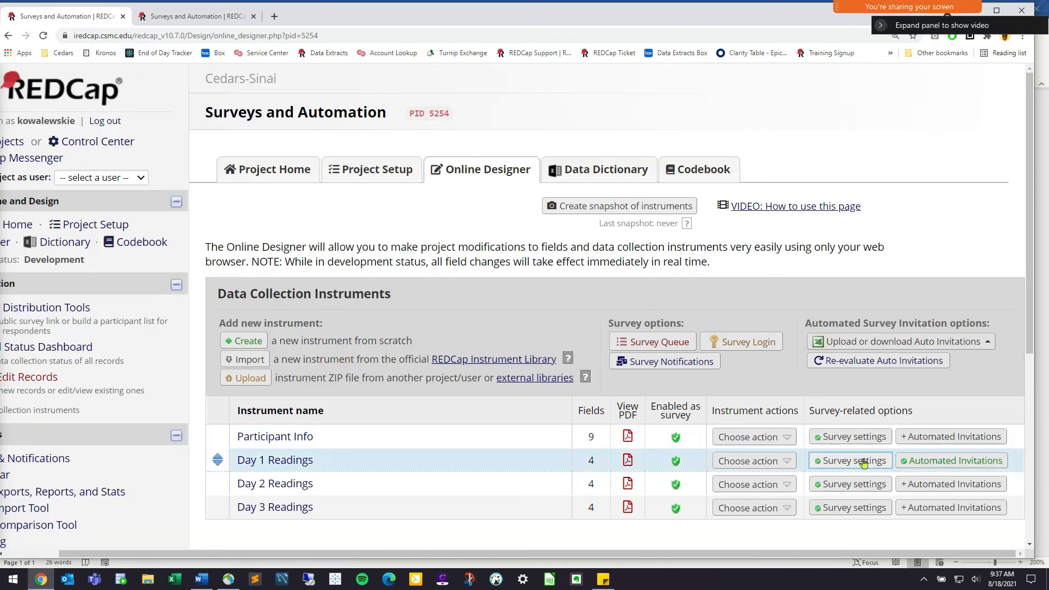
Change the Day 2 Readings survey title to 'Day 2 Reading' and save
{"action": "left_click", "coordinate": [850, 488]}
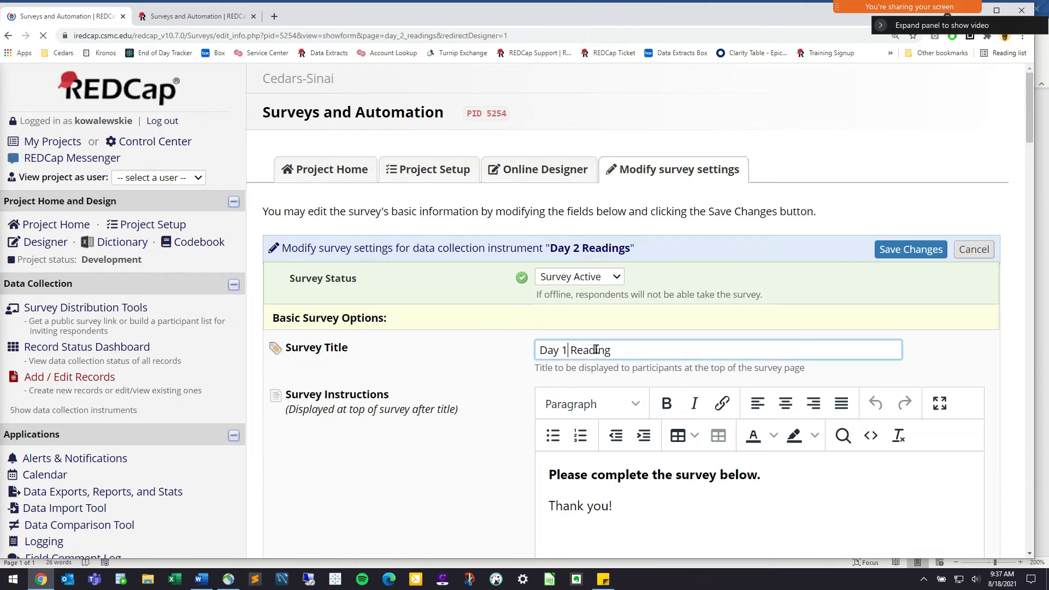
{"action": "key", "text": "BackSpace"}
{"action": "type", "text": "2"}
{"action": "left_click", "coordinate": [910, 250]}
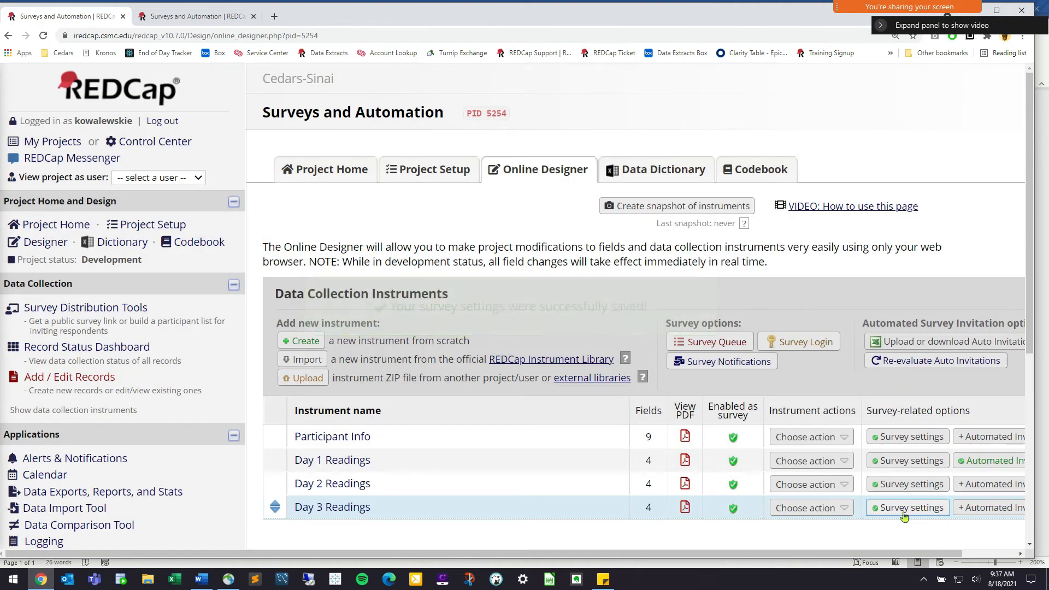
Change the Day 3 Readings survey title to 'Day 3 Reading' and save
{"action": "left_click", "coordinate": [907, 510]}
{"action": "left_click", "coordinate": [575, 346]}
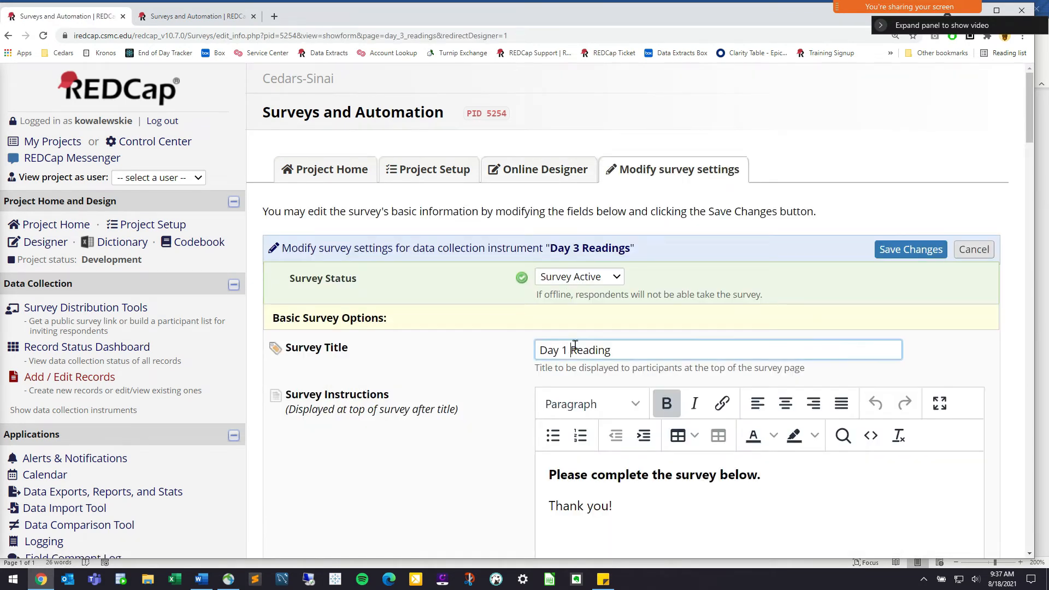
{"action": "left_click", "coordinate": [918, 250]}
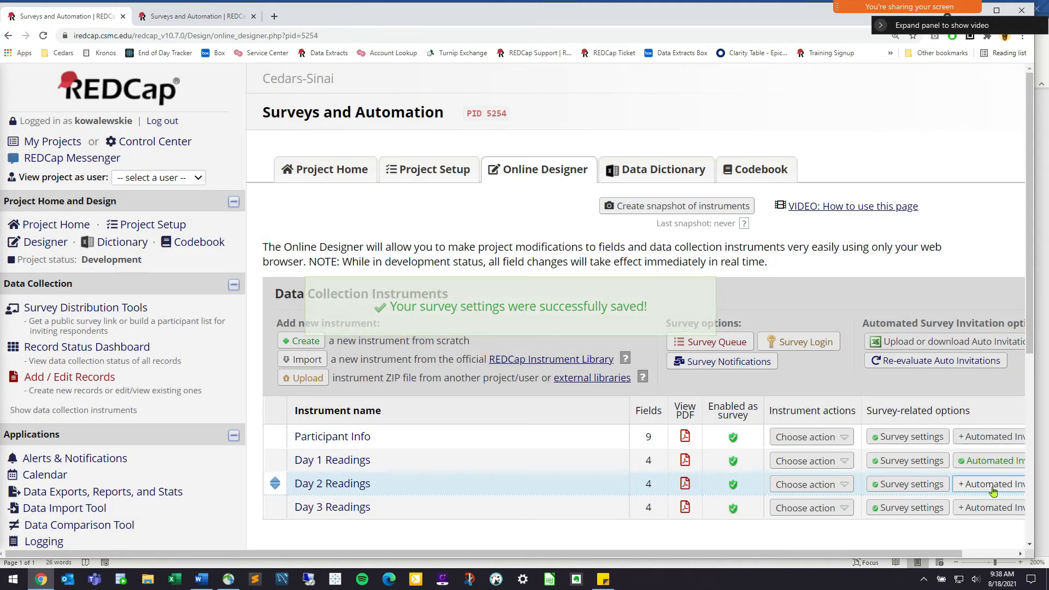
Set the Day 2 Readings automated invitation to trigger on completion of Day 1 Readings
{"action": "left_click", "coordinate": [993, 492]}
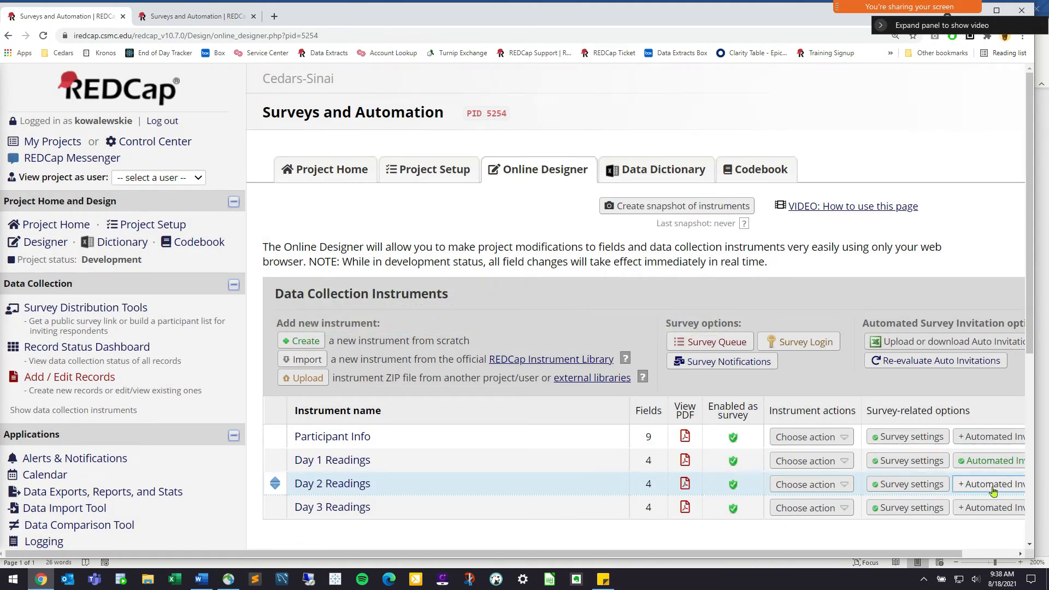
{"action": "left_click_drag", "start_coordinate": [212, 178], "coordinate": [132, 178]}
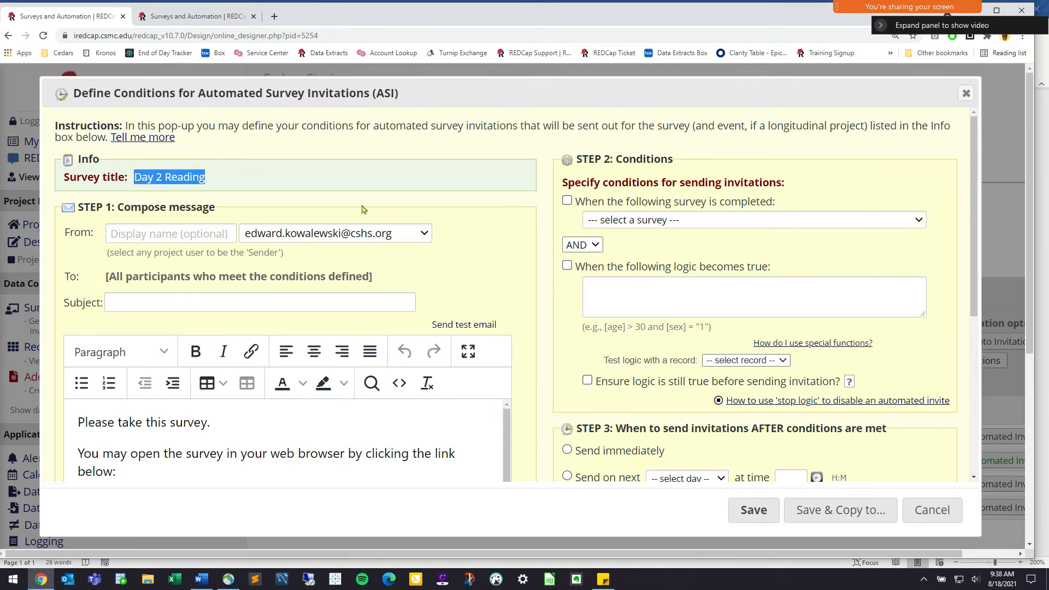
{"action": "left_click", "coordinate": [567, 200]}
{"action": "left_click", "coordinate": [643, 219]}
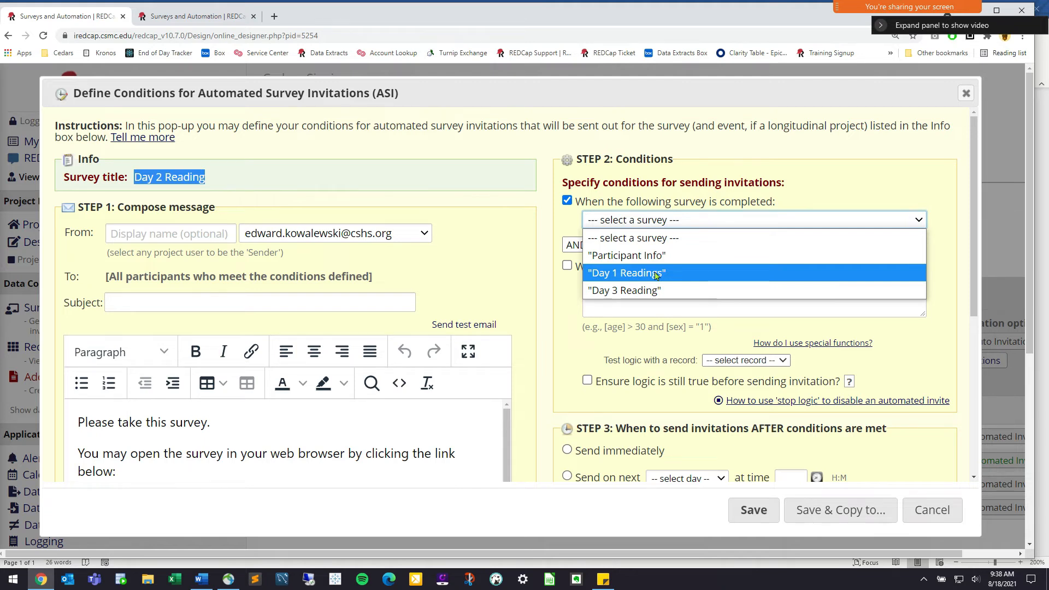
{"action": "left_click", "coordinate": [656, 274]}
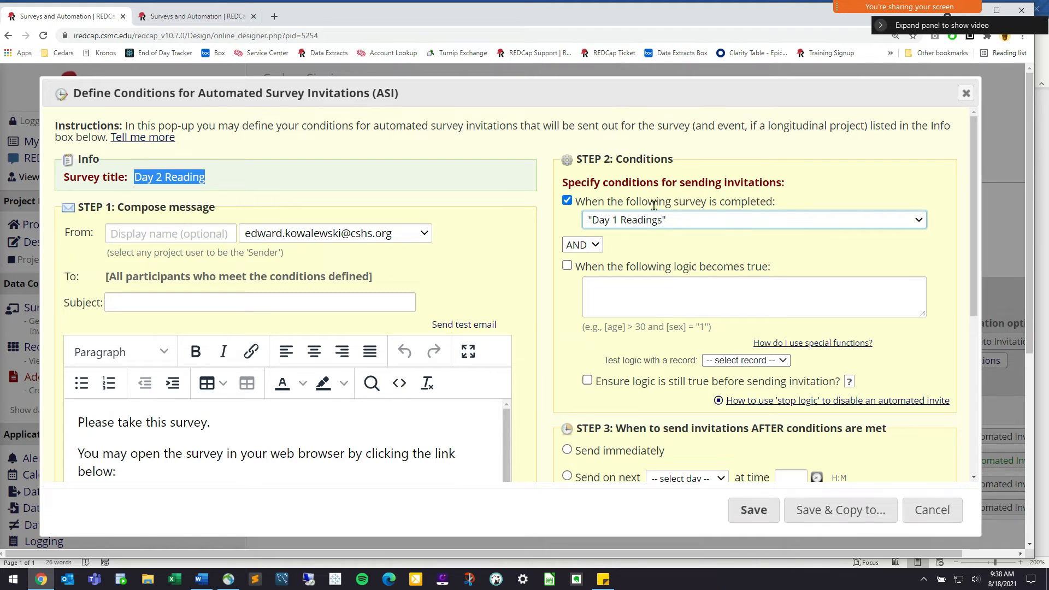
{"action": "scroll", "coordinate": [695, 292], "scroll_direction": "down", "scroll_amount": 1}
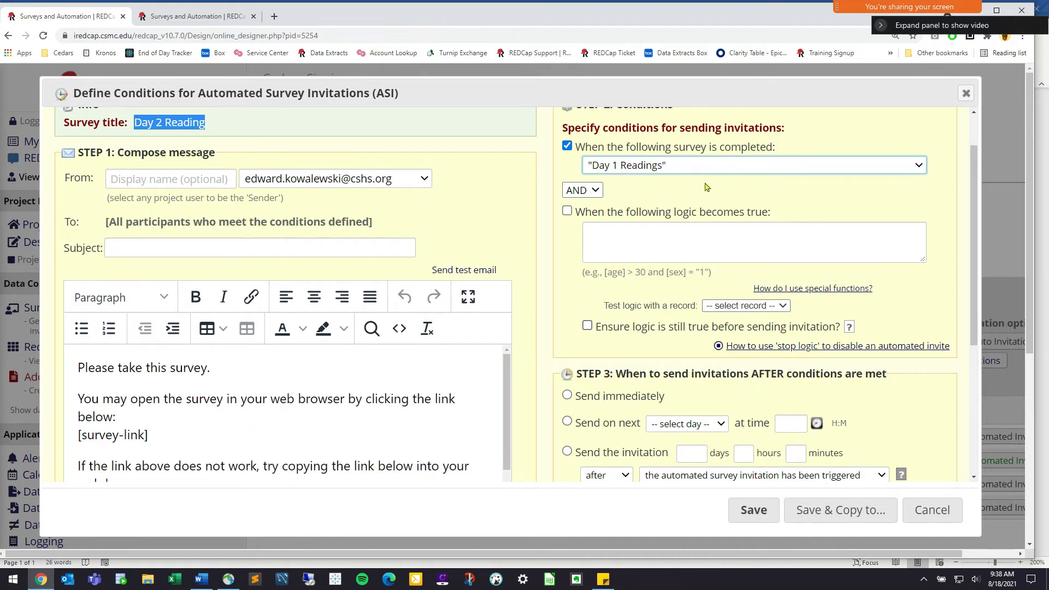
Schedule the invitation for the next day at 09:00 with subject 'Day 2 Readnngs'
{"action": "left_click", "coordinate": [567, 421]}
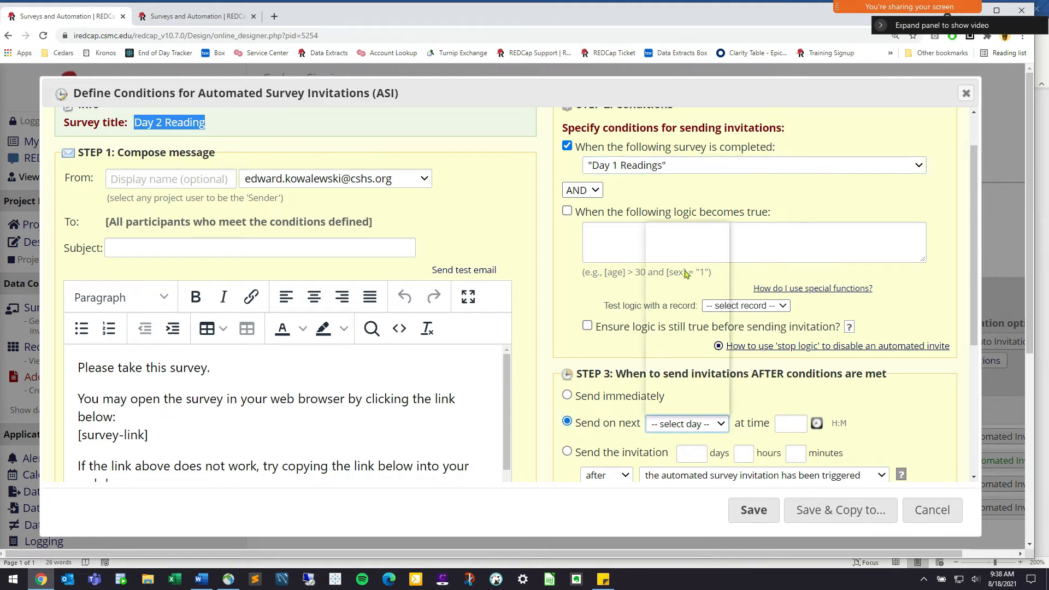
{"action": "left_click", "coordinate": [696, 430]}
{"action": "left_click", "coordinate": [685, 251]}
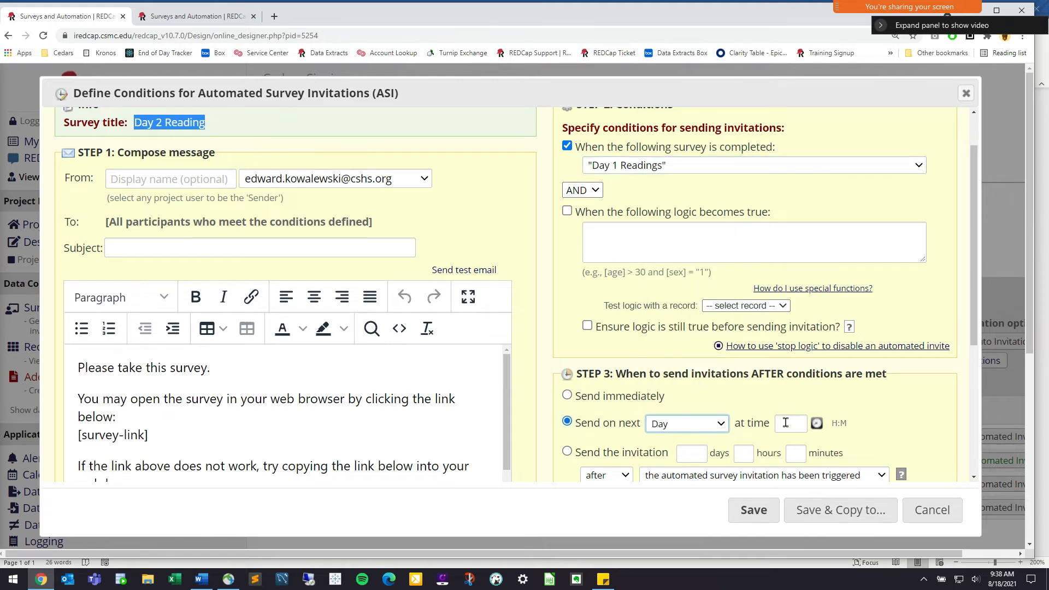
{"action": "left_click", "coordinate": [817, 424]}
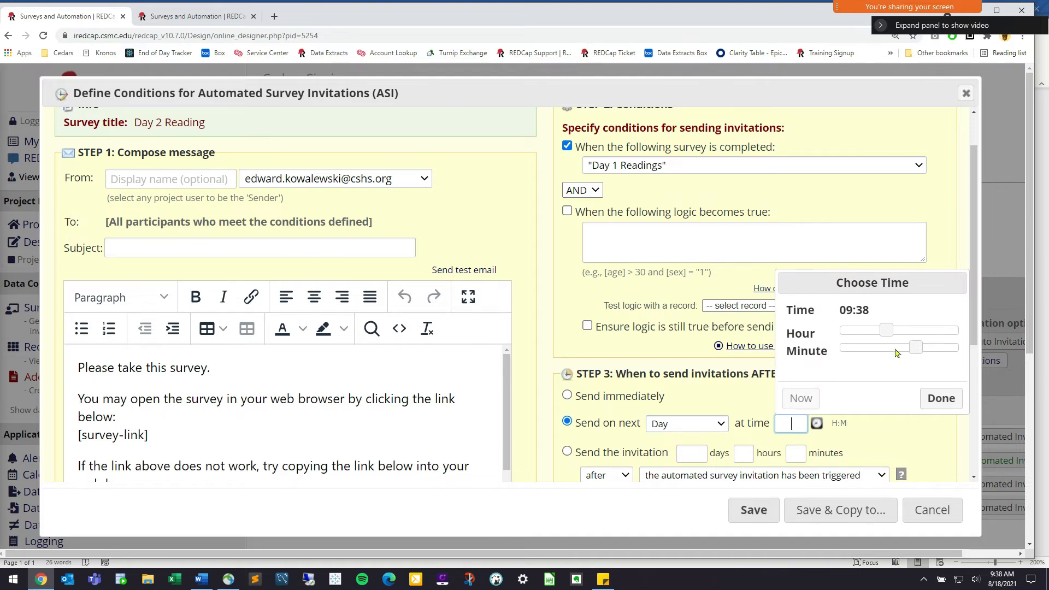
{"action": "left_click", "coordinate": [839, 348]}
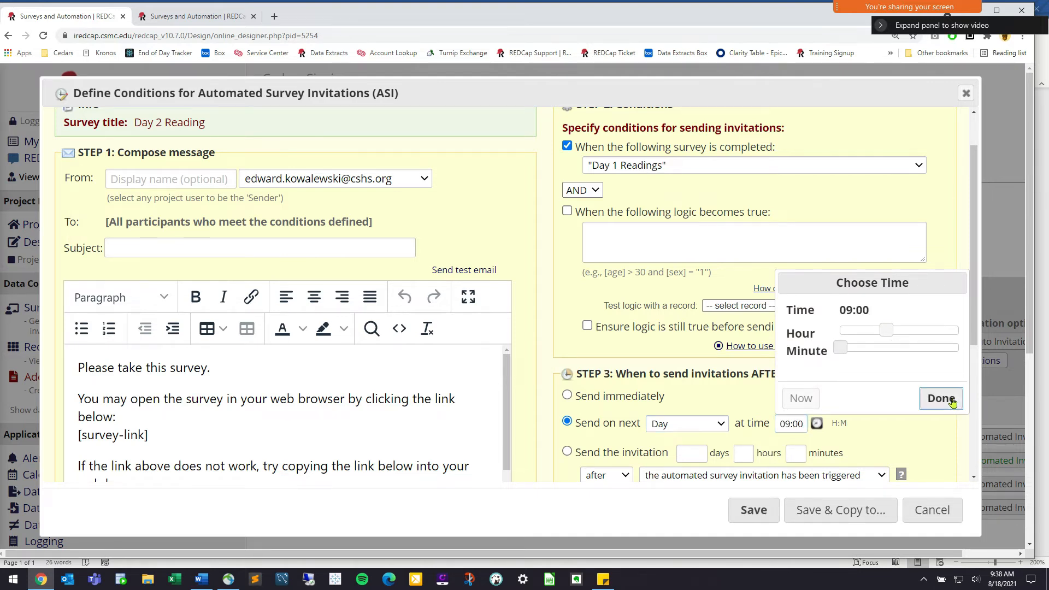
{"action": "left_click", "coordinate": [941, 399]}
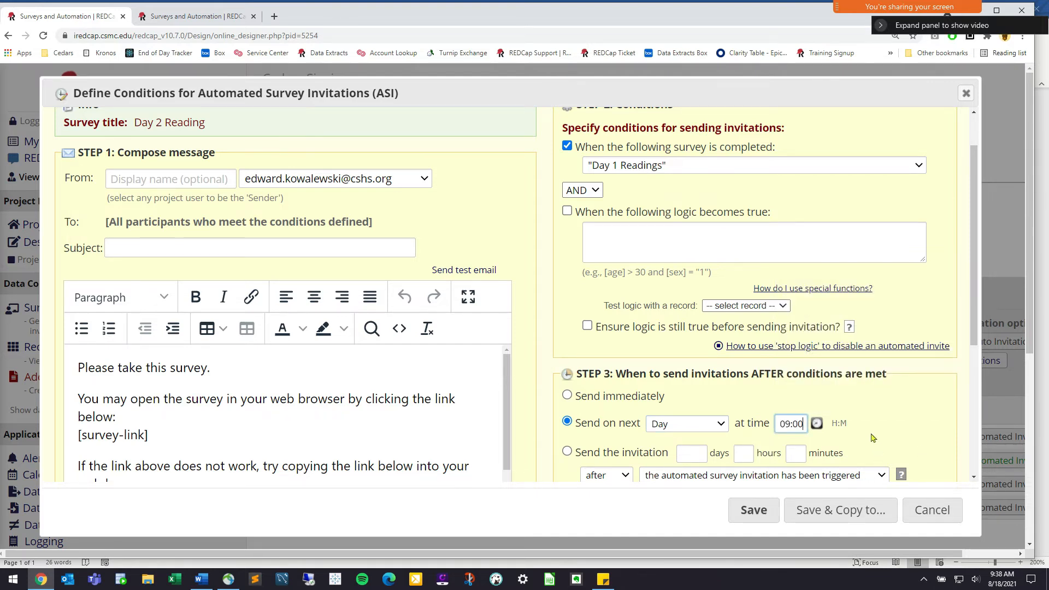
{"action": "left_click", "coordinate": [291, 246]}
{"action": "type", "text": "Day 2 Readn"}
{"action": "type", "text": "ngs"}
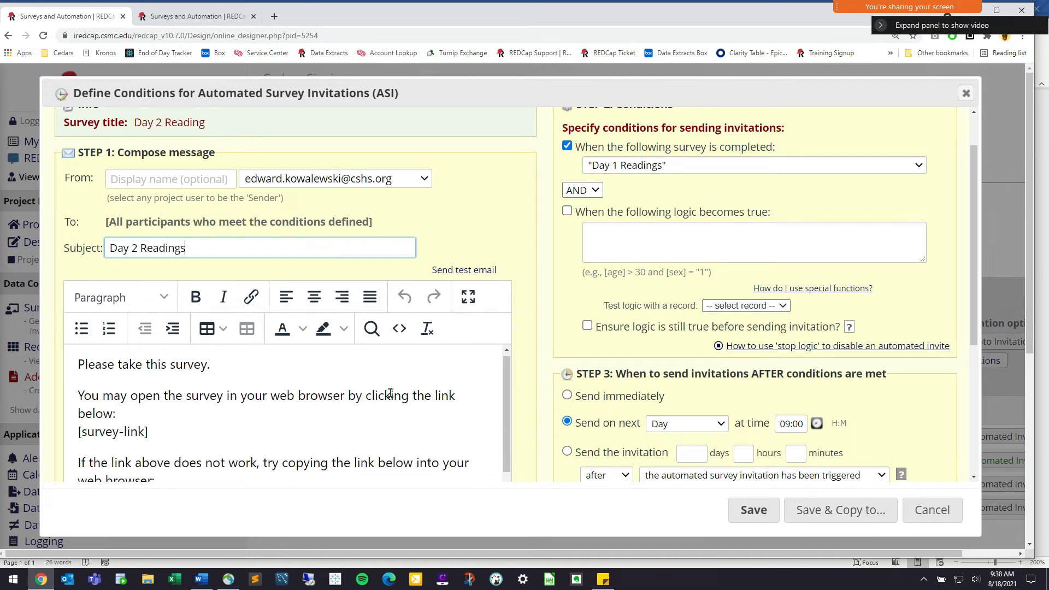
{"action": "scroll", "coordinate": [390, 394], "scroll_direction": "down", "scroll_amount": 1}
{"action": "scroll", "coordinate": [645, 408], "scroll_direction": "down", "scroll_amount": 4}
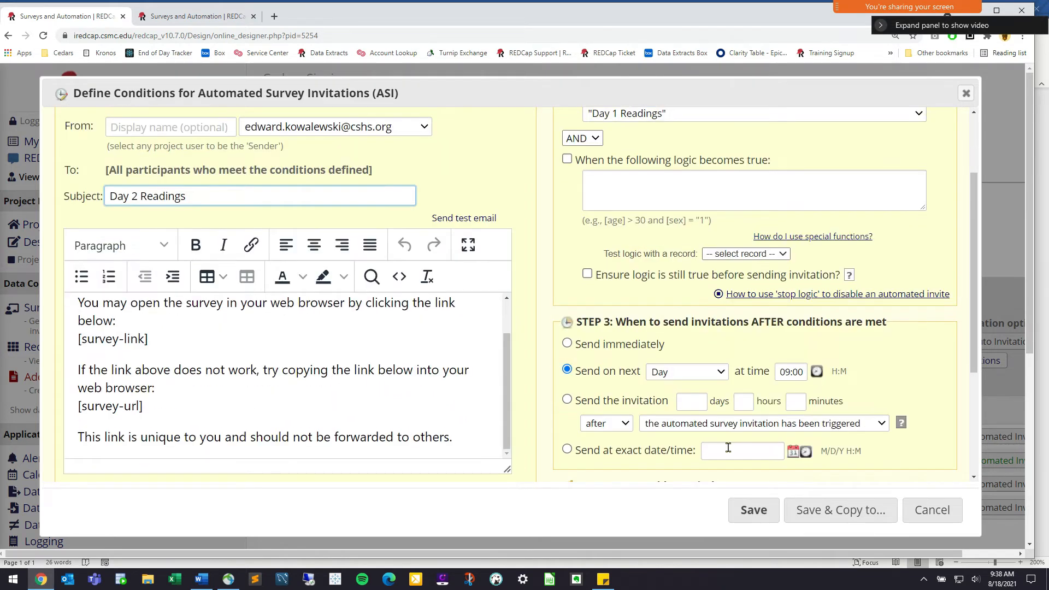
Enable reminders every 2 hours, sent up to 3 times, and save the invitation
{"action": "left_click", "coordinate": [567, 450]}
{"action": "scroll", "coordinate": [694, 459], "scroll_direction": "down", "scroll_amount": 4}
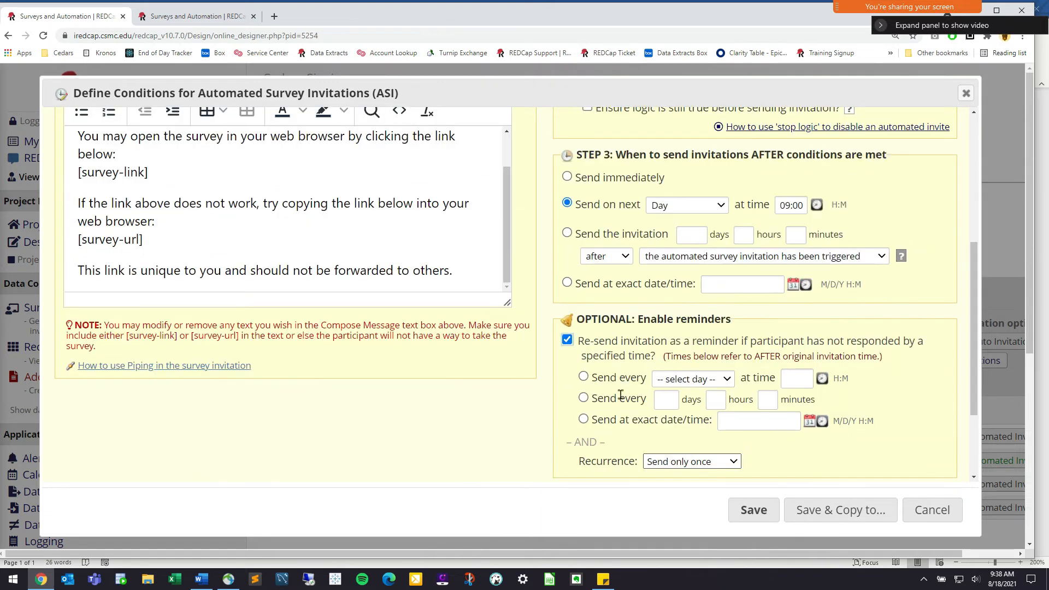
{"action": "left_click", "coordinate": [584, 398]}
{"action": "left_click", "coordinate": [716, 399]}
{"action": "left_click", "coordinate": [714, 445]}
{"action": "left_click", "coordinate": [691, 462]}
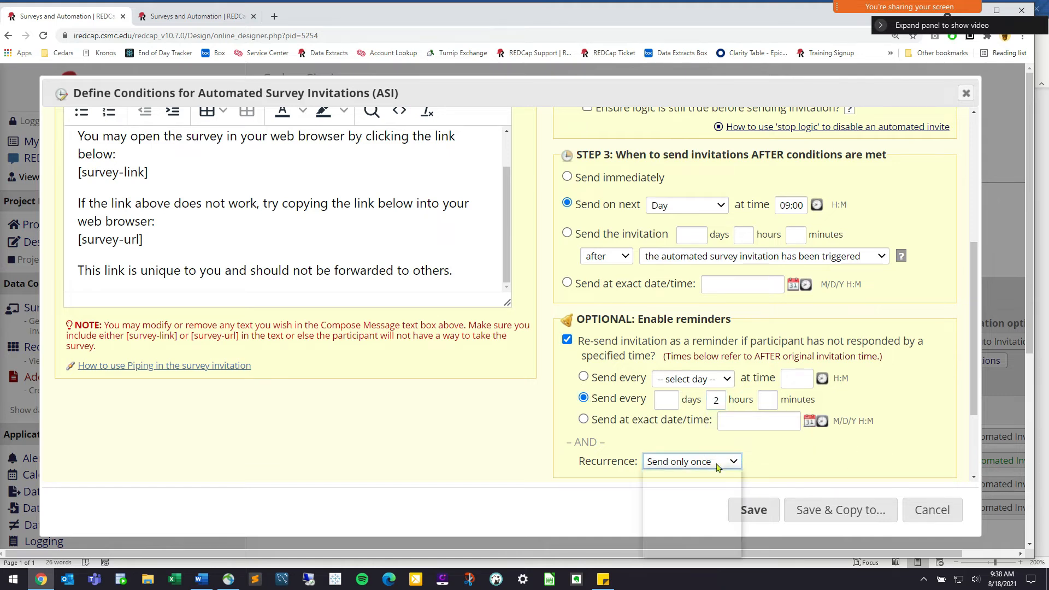
{"action": "left_click", "coordinate": [689, 513]}
{"action": "scroll", "coordinate": [761, 464], "scroll_direction": "down", "scroll_amount": 2}
{"action": "key", "text": "Tab"}
{"action": "scroll", "coordinate": [862, 397], "scroll_direction": "up", "scroll_amount": 10}
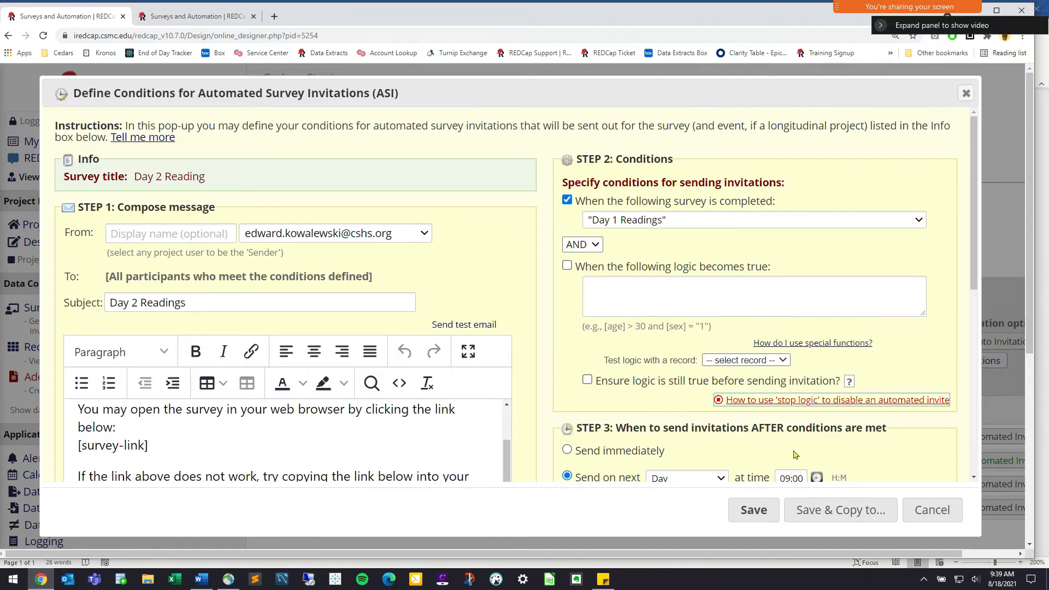
{"action": "left_click", "coordinate": [754, 510]}
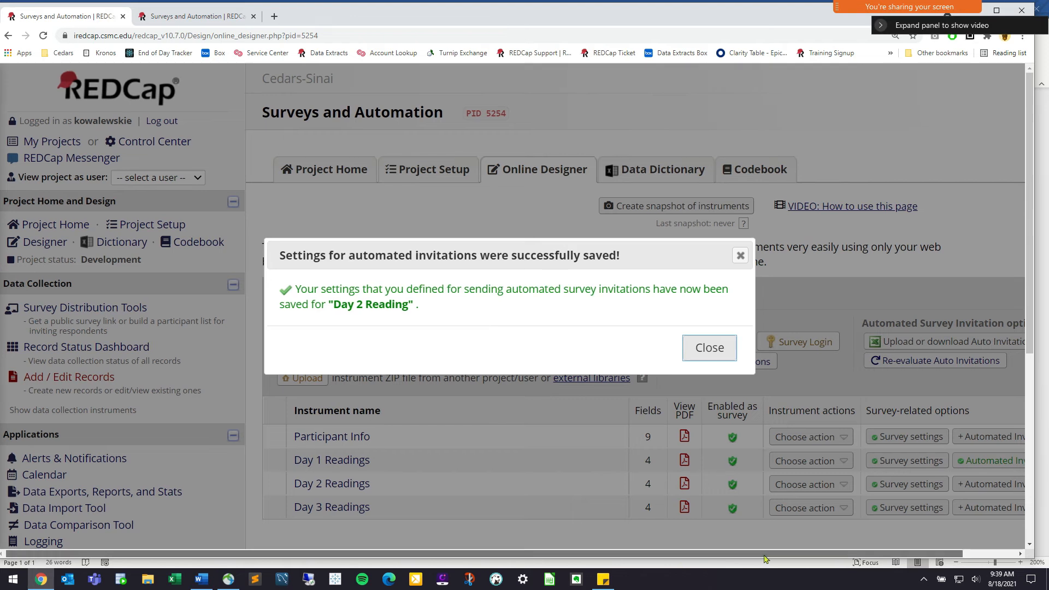
{"action": "left_click_drag", "start_coordinate": [683, 555], "coordinate": [737, 554]}
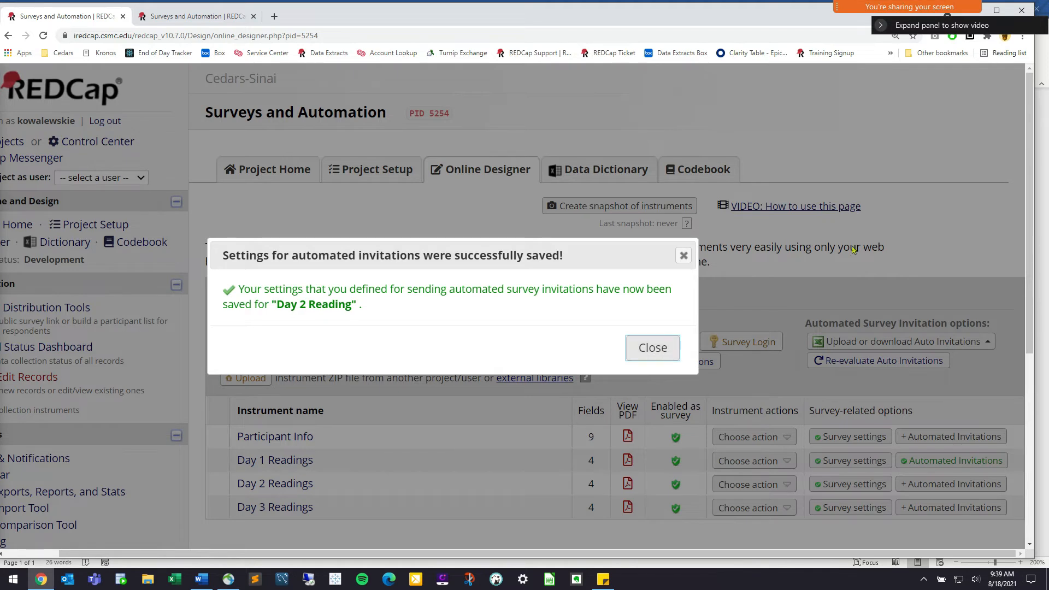
Start the Day 3 Readings automated invitation with the email subject 'Day 3 Blood Sugar'
{"action": "left_click", "coordinate": [680, 259]}
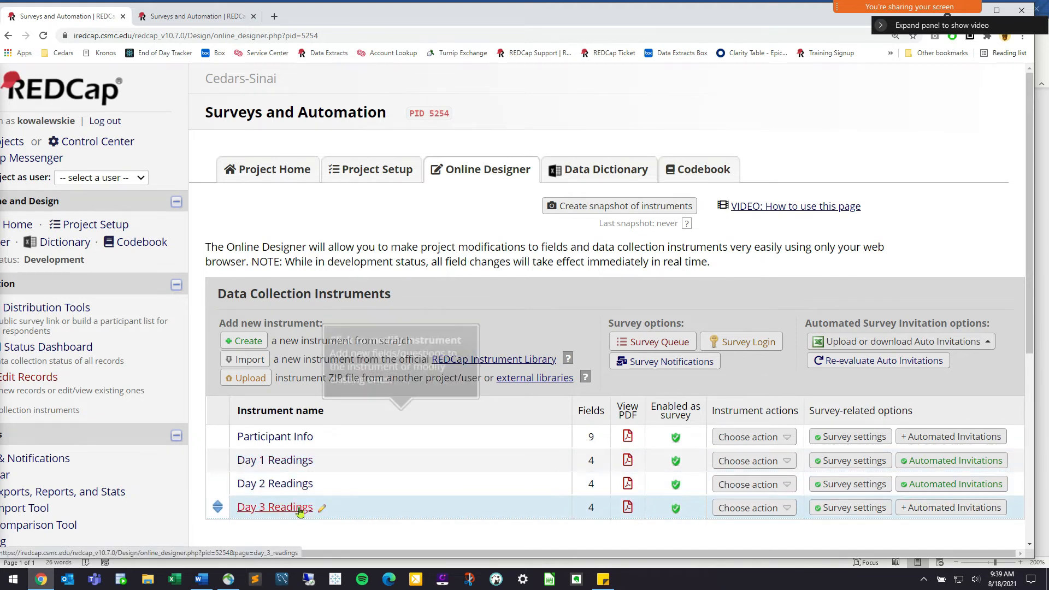
{"action": "left_click", "coordinate": [946, 509]}
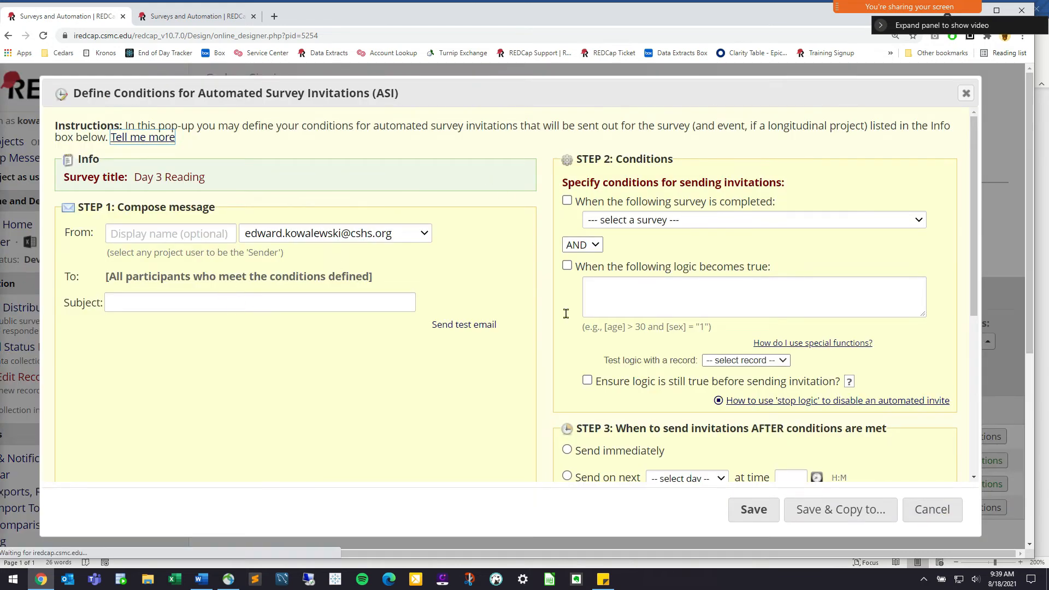
{"action": "left_click", "coordinate": [267, 303]}
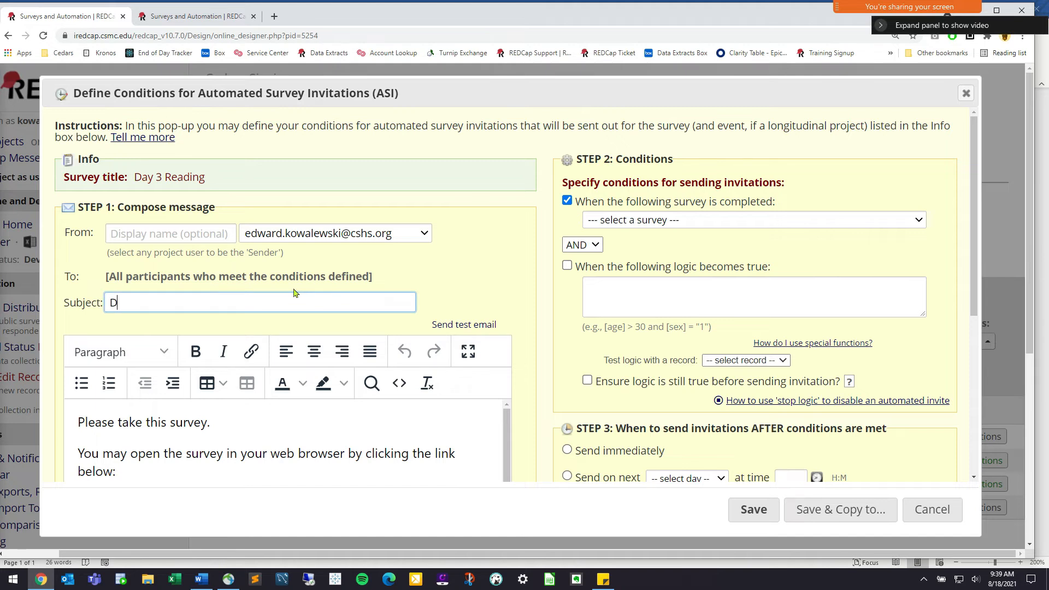
{"action": "type", "text": "Day 3 Blood Sugar"}
{"action": "left_click", "coordinate": [78, 423]}
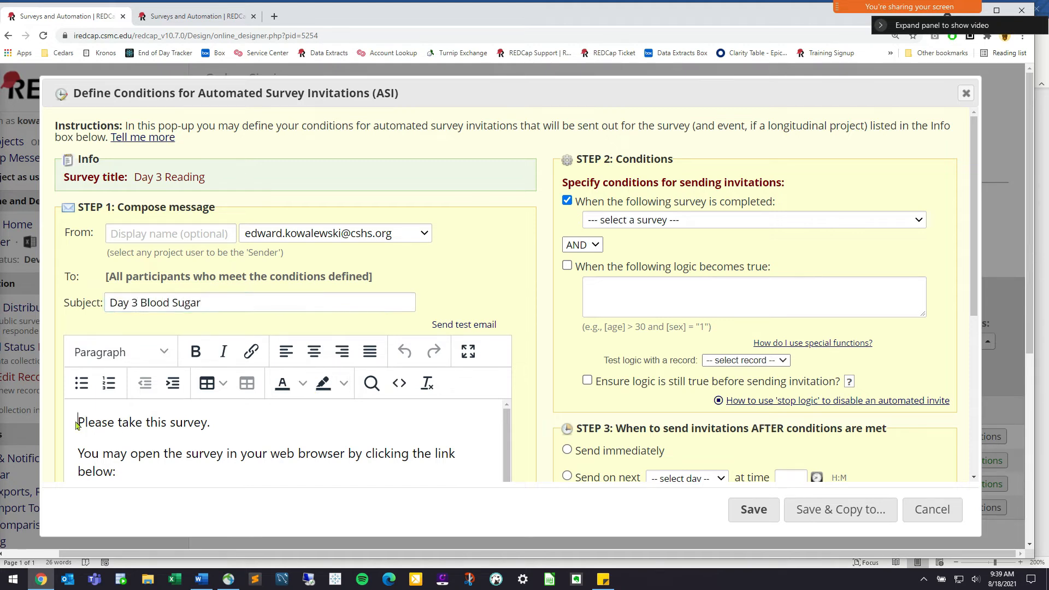
{"action": "left_click", "coordinate": [715, 295]}
{"action": "left_click", "coordinate": [744, 534]}
Trigger Day 3 when Day 2 Reading is completed, sending on the next day at 09:00
{"action": "left_click", "coordinate": [630, 221]}
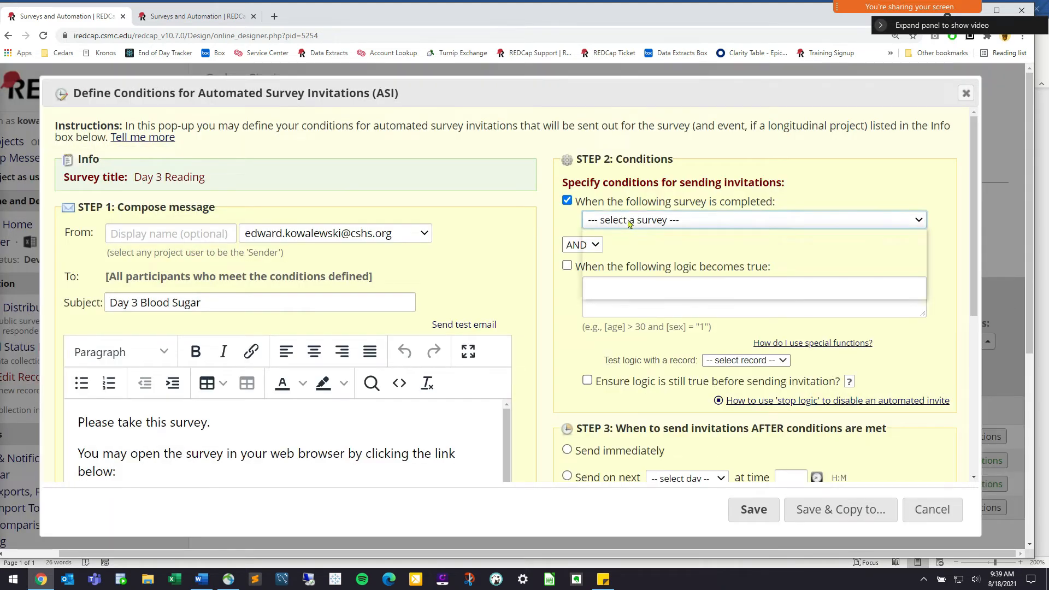
{"action": "left_click", "coordinate": [665, 291]}
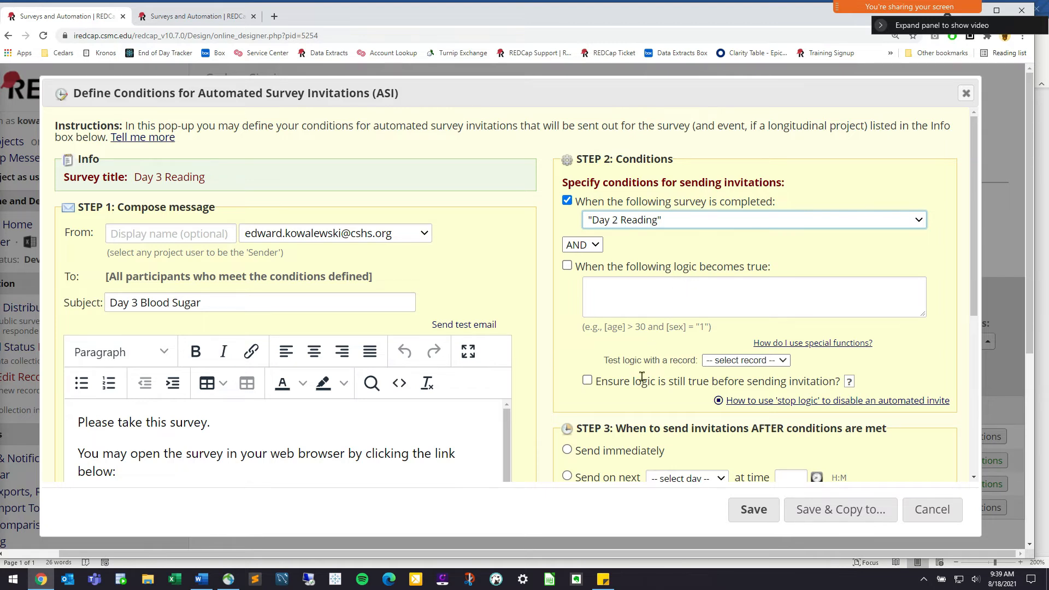
{"action": "scroll", "coordinate": [642, 377], "scroll_direction": "down", "scroll_amount": 2}
{"action": "left_click", "coordinate": [567, 368]}
{"action": "left_click", "coordinate": [693, 376]}
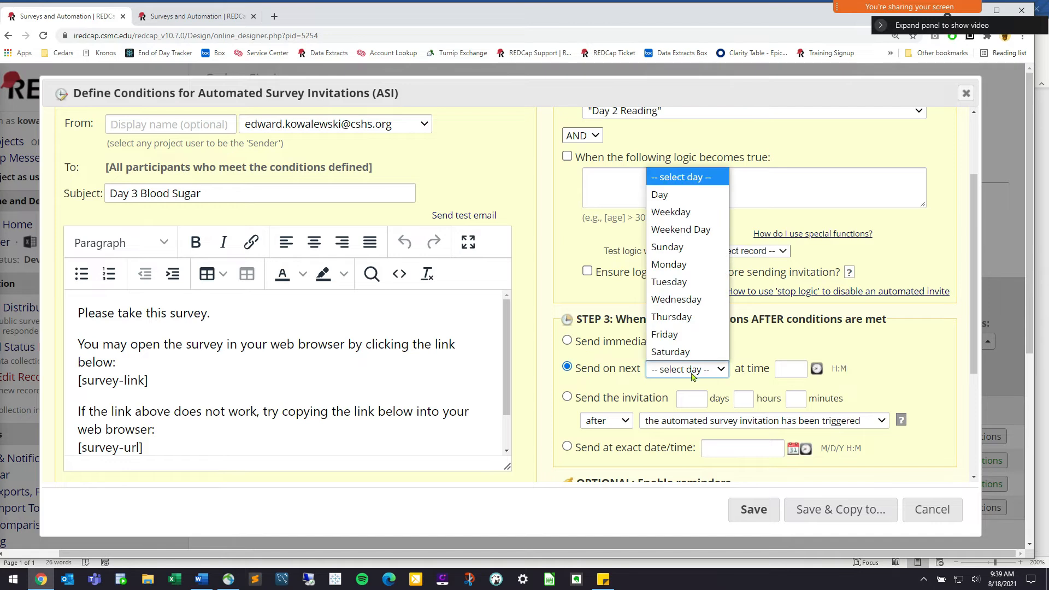
{"action": "left_click", "coordinate": [687, 196]}
{"action": "left_click", "coordinate": [799, 376]}
{"action": "left_click_drag", "start_coordinate": [895, 471], "coordinate": [837, 471]}
{"action": "left_click", "coordinate": [941, 508]}
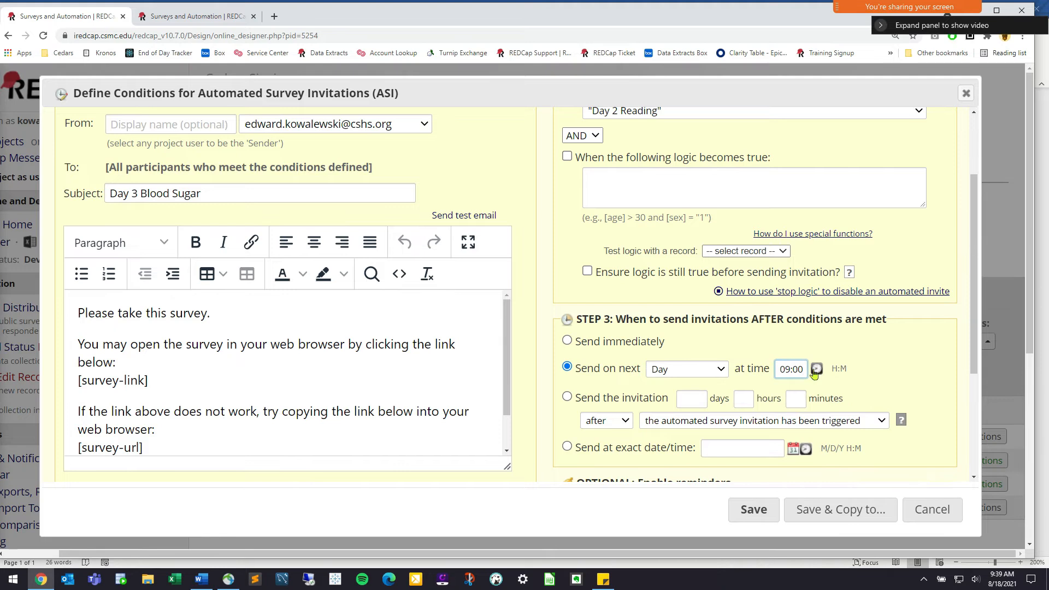
Mark the Day 3 invitation Active and save its settings
{"action": "scroll", "coordinate": [710, 399], "scroll_direction": "down", "scroll_amount": 3}
{"action": "left_click", "coordinate": [569, 475]}
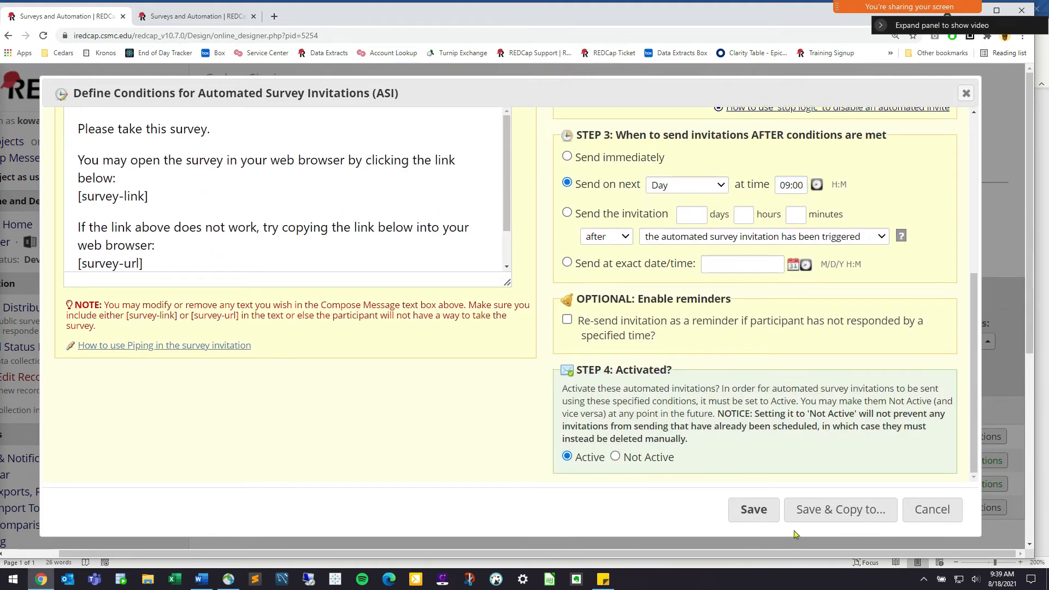
{"action": "left_click", "coordinate": [754, 510]}
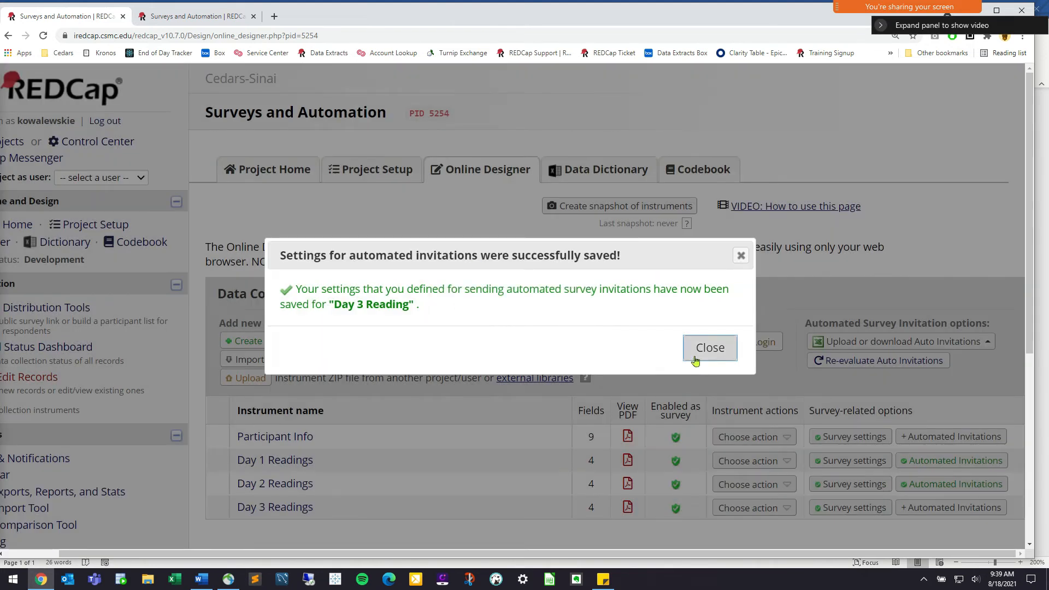
{"action": "left_click", "coordinate": [696, 360]}
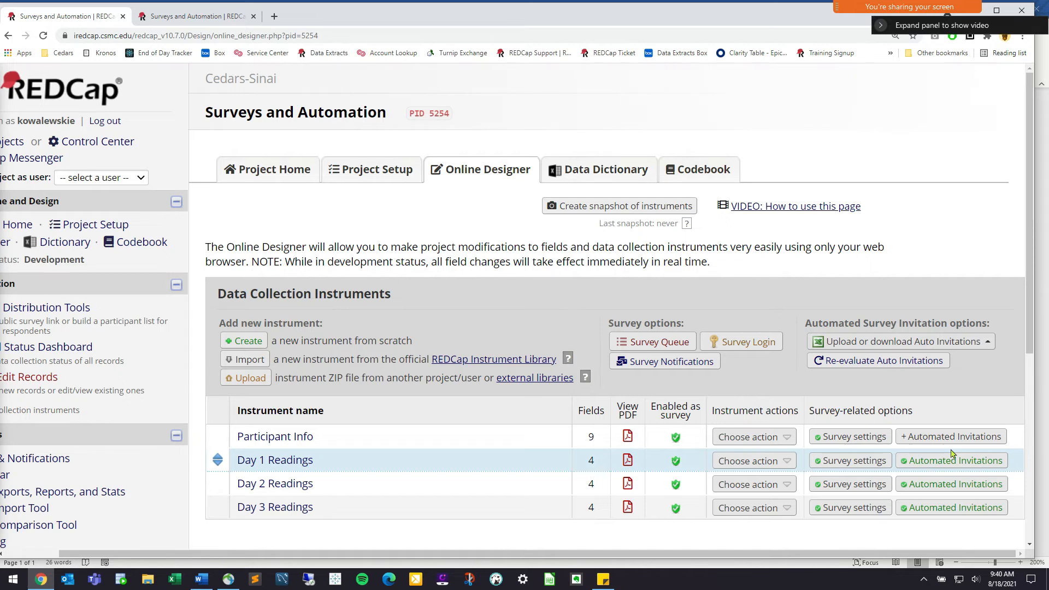
Review Day 1's invitation logic [start_surveys] = '1' and close without saving
{"action": "left_click", "coordinate": [953, 460]}
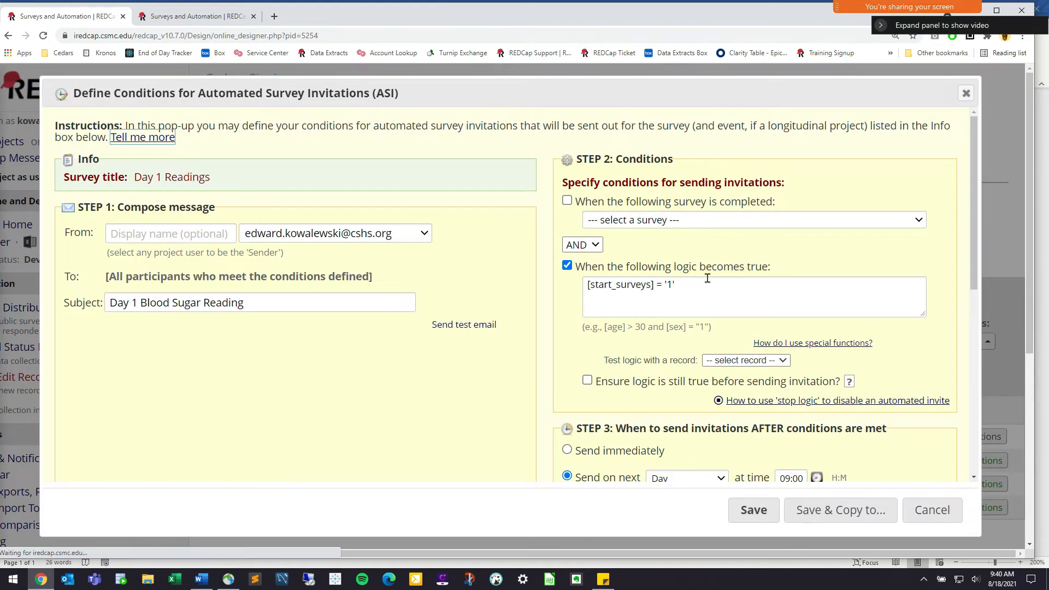
{"action": "left_click", "coordinate": [623, 285]}
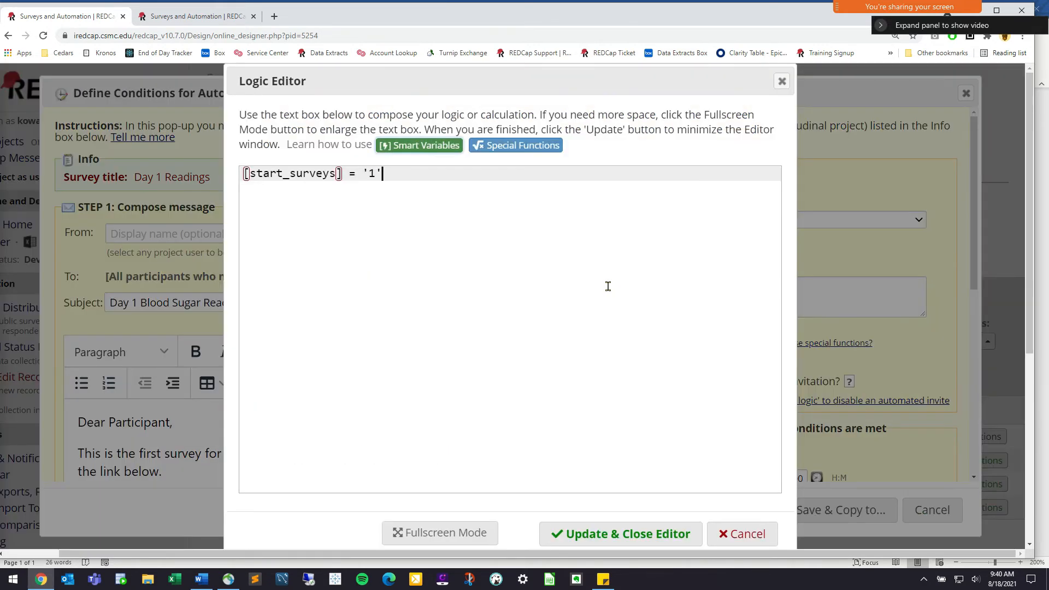
{"action": "left_click", "coordinate": [753, 534]}
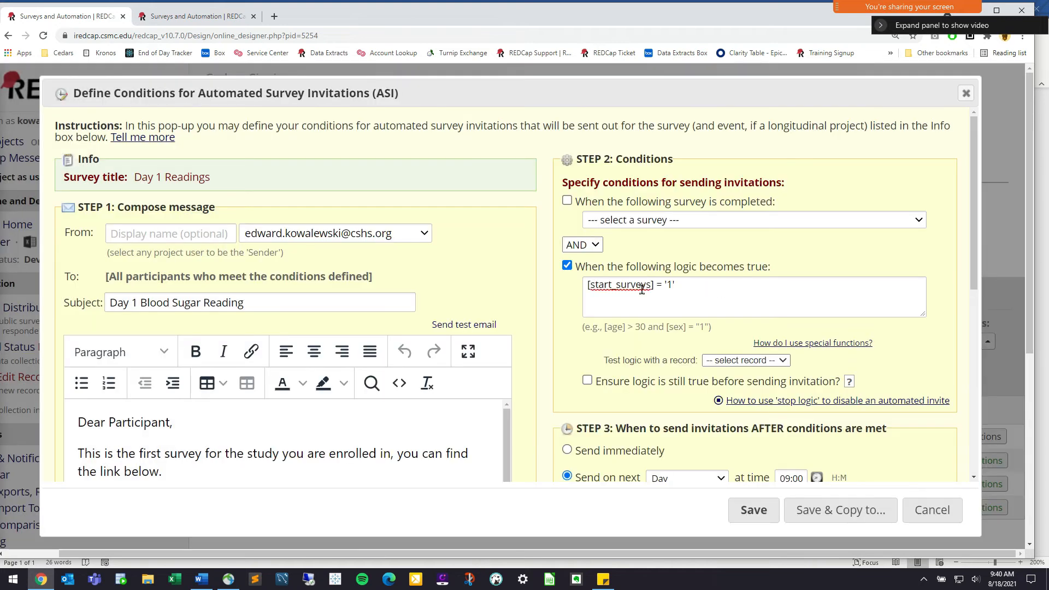
{"action": "left_click", "coordinate": [643, 289]}
{"action": "left_click_drag", "start_coordinate": [336, 175], "coordinate": [268, 175]}
{"action": "left_click", "coordinate": [382, 175]}
{"action": "left_click_drag", "start_coordinate": [383, 174], "coordinate": [348, 175]}
{"action": "left_click", "coordinate": [350, 175]}
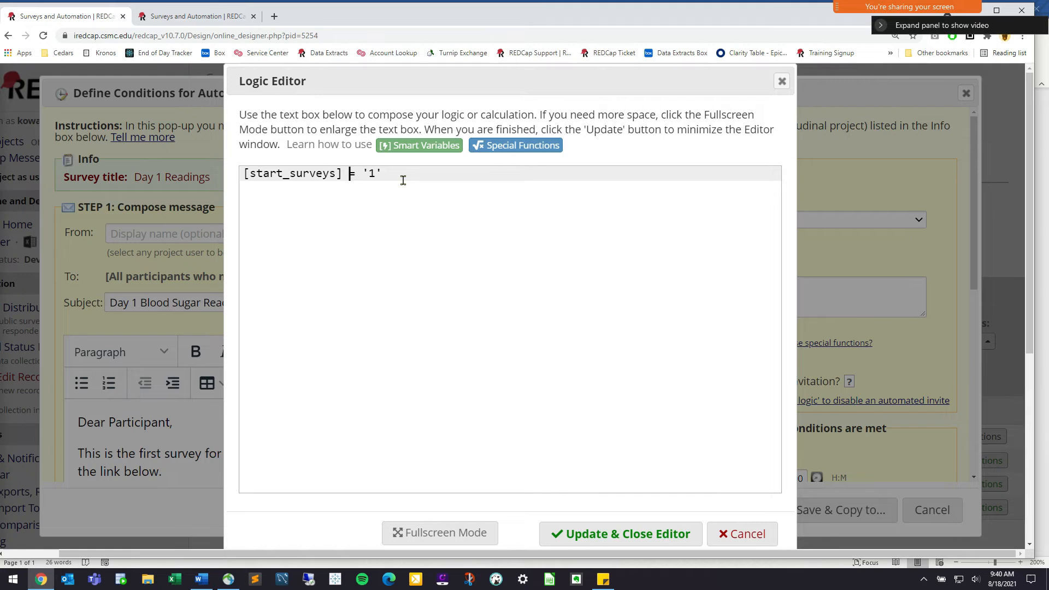
{"action": "left_click", "coordinate": [743, 536]}
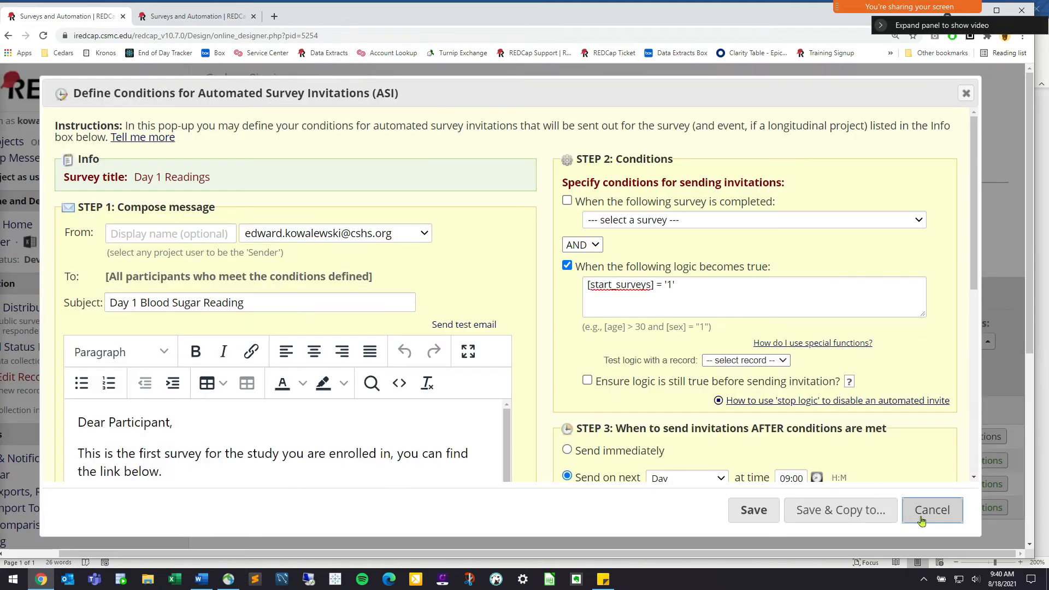
{"action": "left_click", "coordinate": [922, 521]}
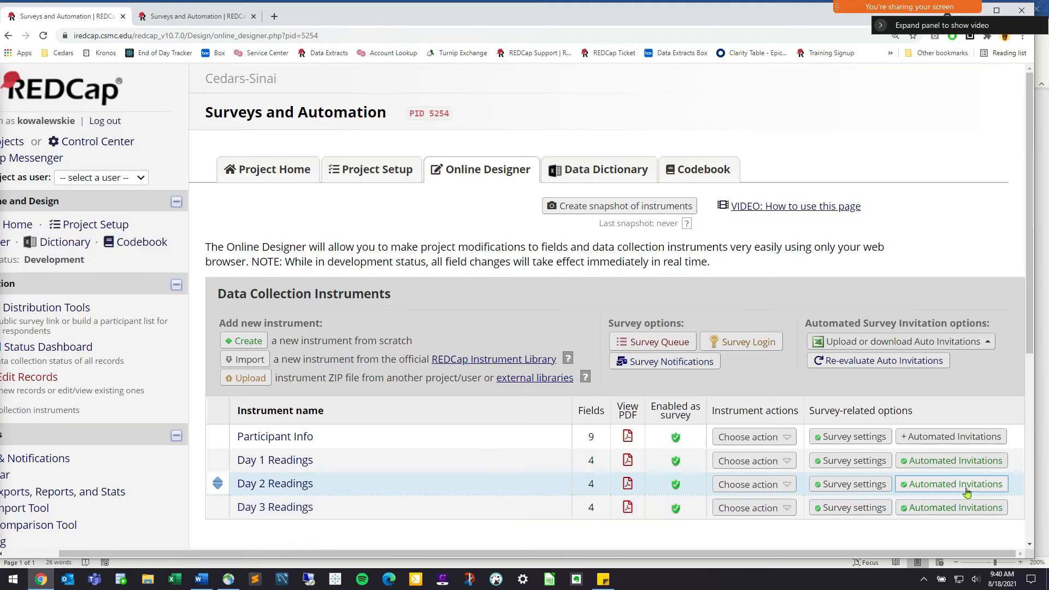
Review Day 2's survey-completed trigger unchanged, then go to the Record Status Dashboard
{"action": "left_click", "coordinate": [966, 486]}
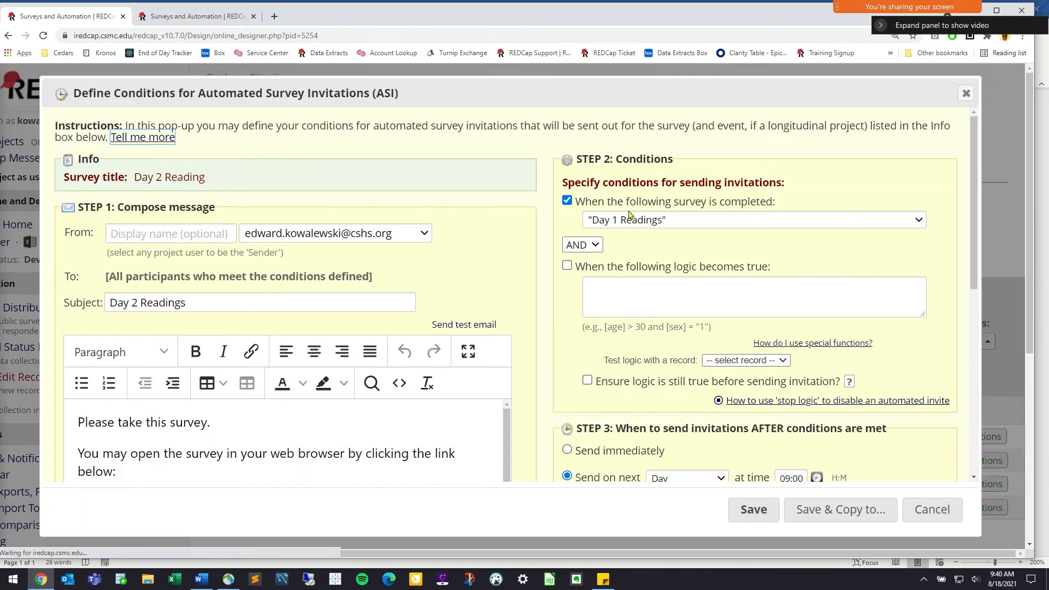
{"action": "left_click_drag", "start_coordinate": [606, 202], "coordinate": [771, 202]}
{"action": "left_click_drag", "start_coordinate": [578, 202], "coordinate": [747, 201]}
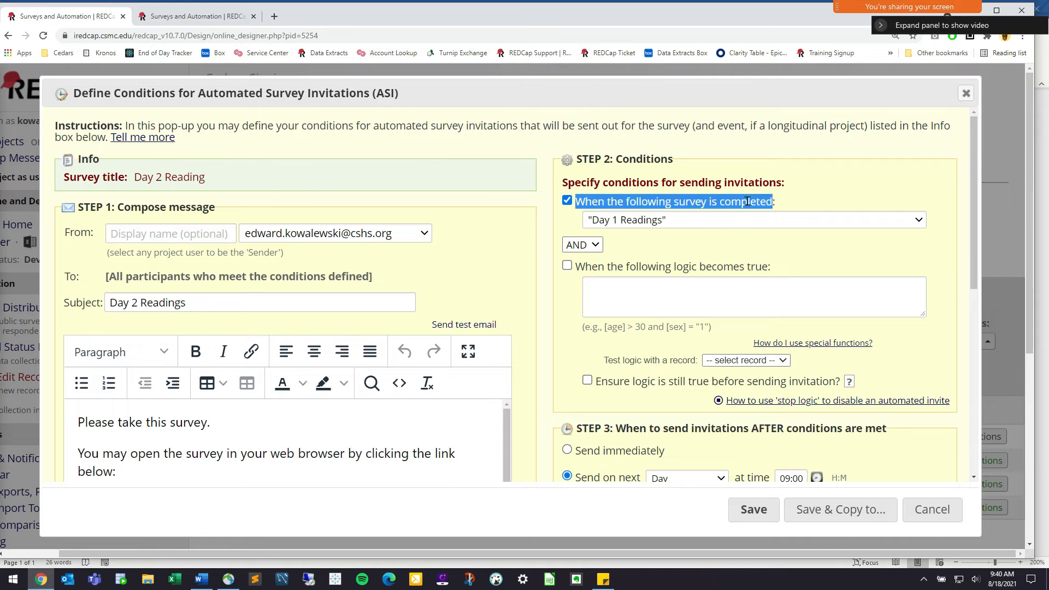
{"action": "left_click", "coordinate": [717, 212]}
{"action": "scroll", "coordinate": [733, 275], "scroll_direction": "down", "scroll_amount": 4}
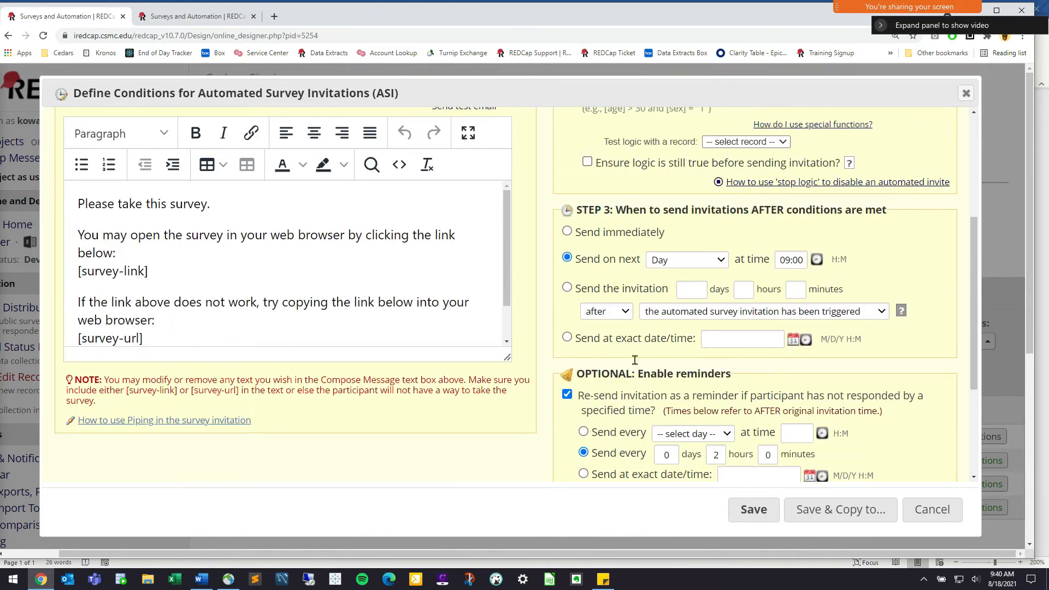
{"action": "scroll", "coordinate": [635, 359], "scroll_direction": "up", "scroll_amount": 3}
{"action": "scroll", "coordinate": [665, 298], "scroll_direction": "down", "scroll_amount": 2}
{"action": "left_click_drag", "start_coordinate": [600, 311], "coordinate": [643, 313]}
{"action": "left_click", "coordinate": [645, 314]}
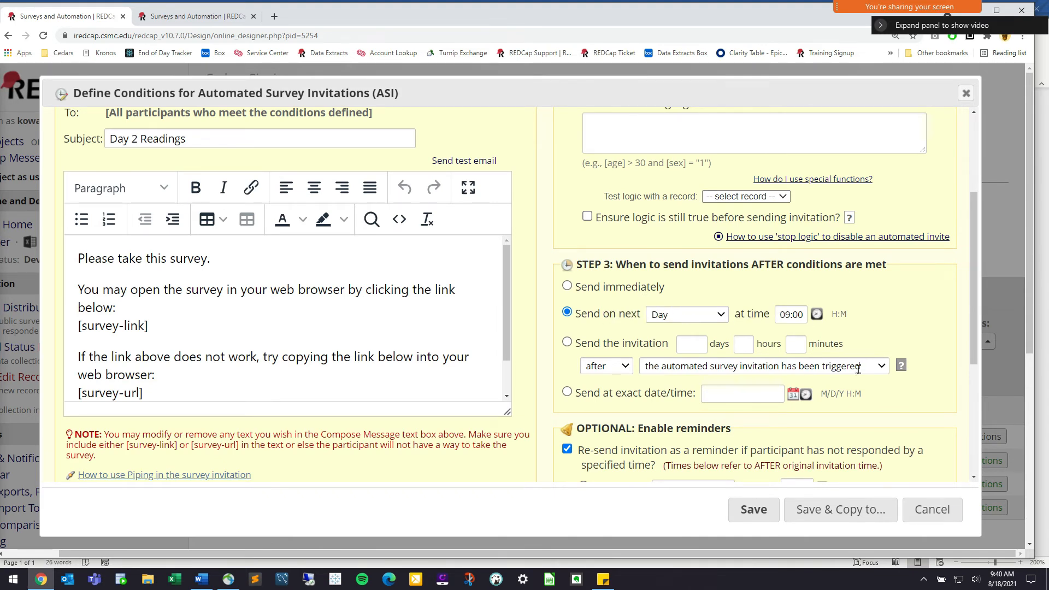
{"action": "left_click", "coordinate": [949, 514]}
{"action": "left_click", "coordinate": [84, 344]}
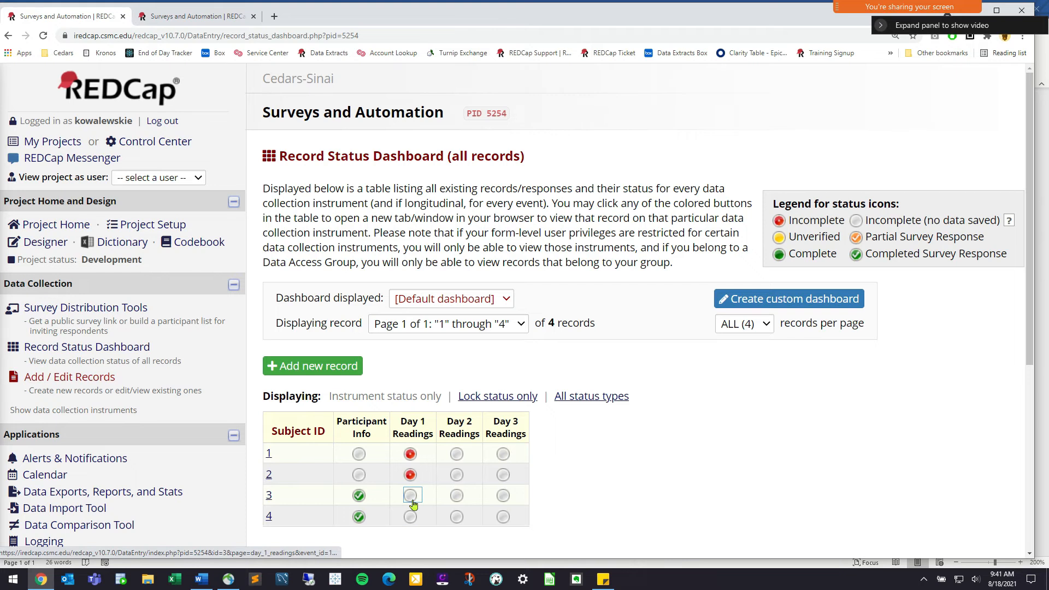
Submit record 3's Day 1 Readings survey with first meal now (09:41) and blood sugar 190
{"action": "left_click", "coordinate": [411, 497]}
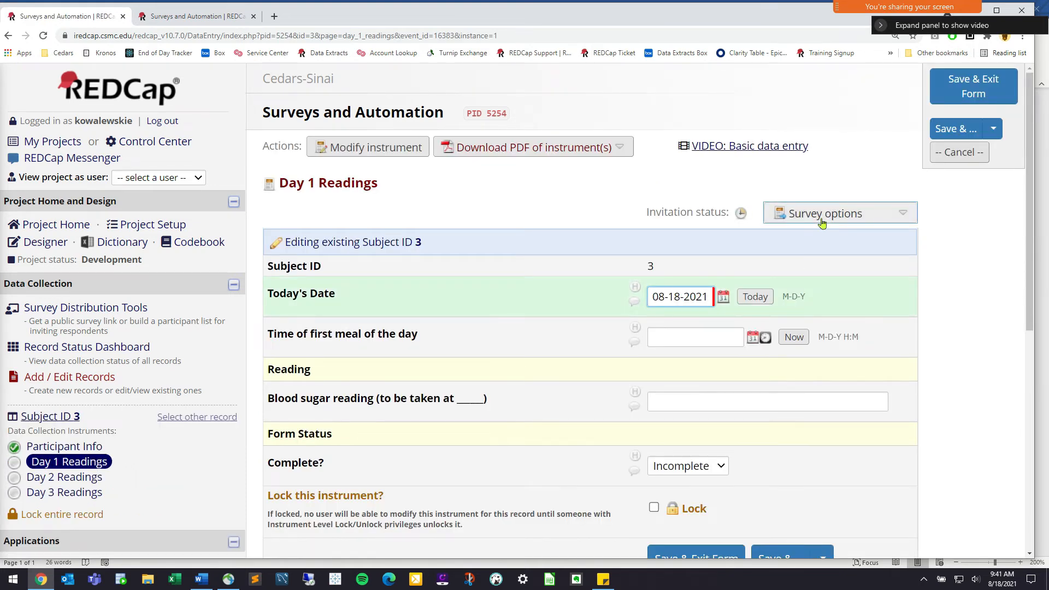
{"action": "left_click", "coordinate": [829, 243]}
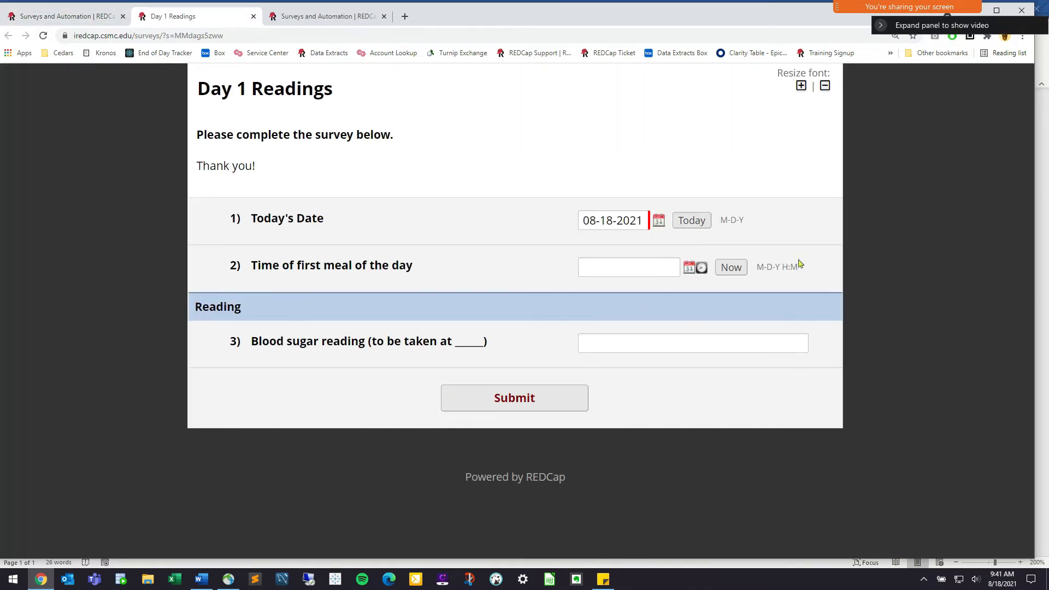
{"action": "left_click", "coordinate": [732, 268]}
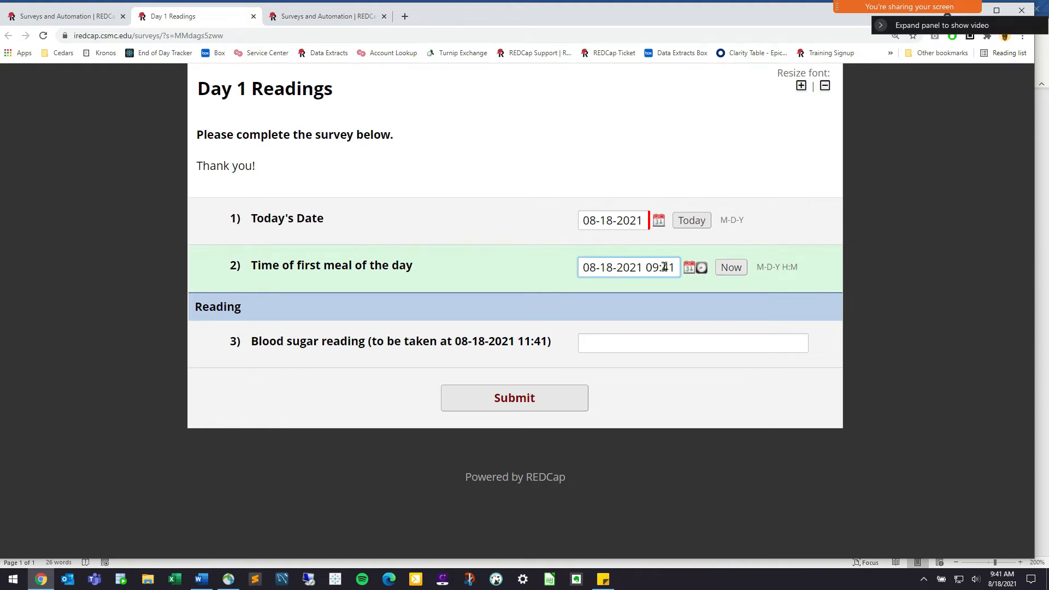
{"action": "left_click_drag", "start_coordinate": [526, 344], "coordinate": [686, 344]}
{"action": "left_click", "coordinate": [681, 346]}
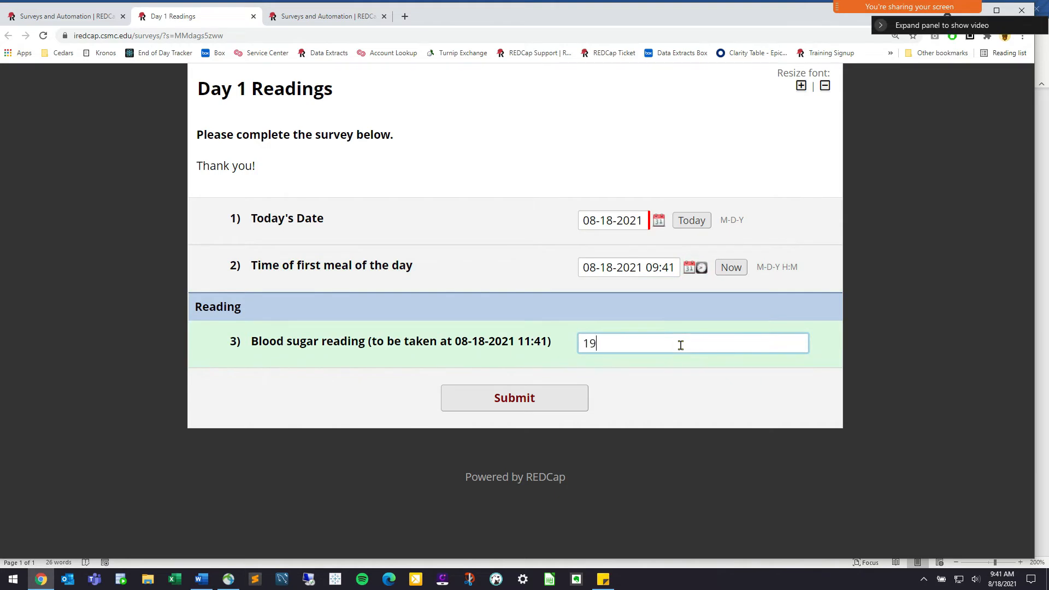
{"action": "key", "text": "Tab"}
{"action": "key", "text": "Return"}
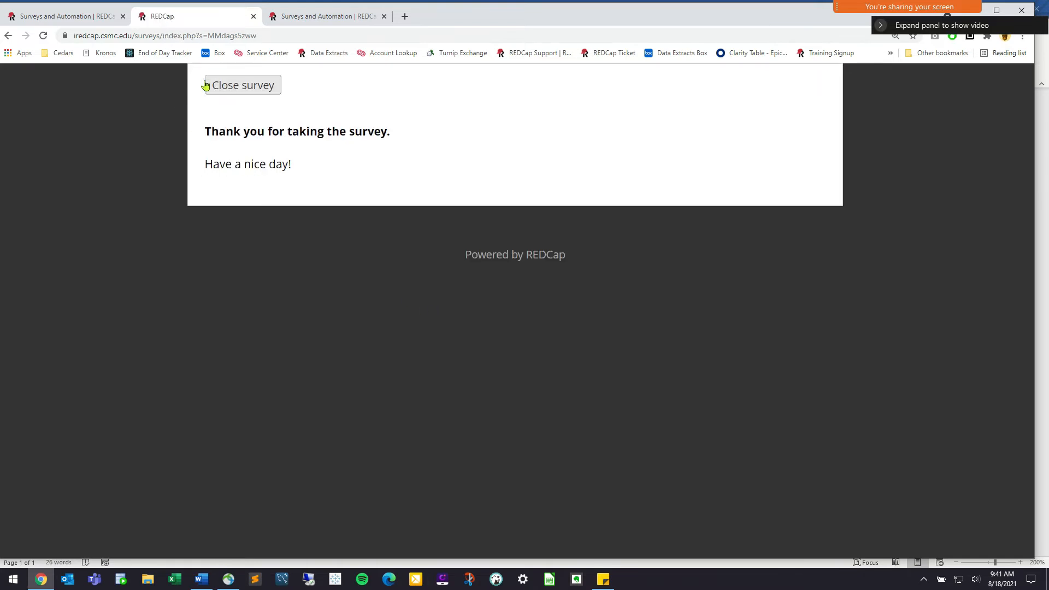
{"action": "left_click", "coordinate": [206, 85]}
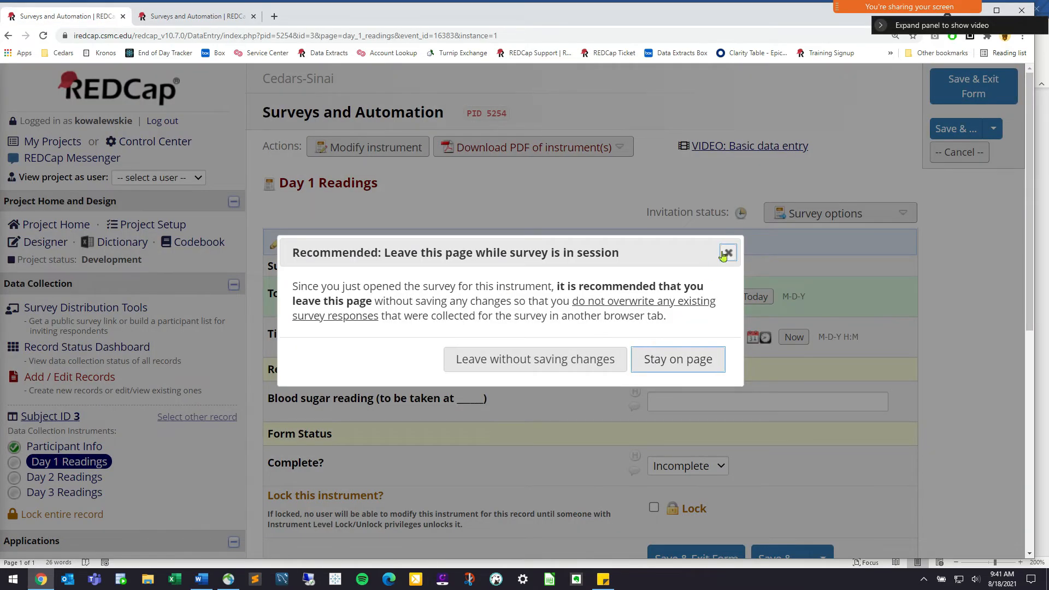
Leave the open forms without saving and go to record 3's home page
{"action": "left_click", "coordinate": [726, 253]}
{"action": "left_click", "coordinate": [64, 477]}
{"action": "left_click", "coordinate": [563, 385]}
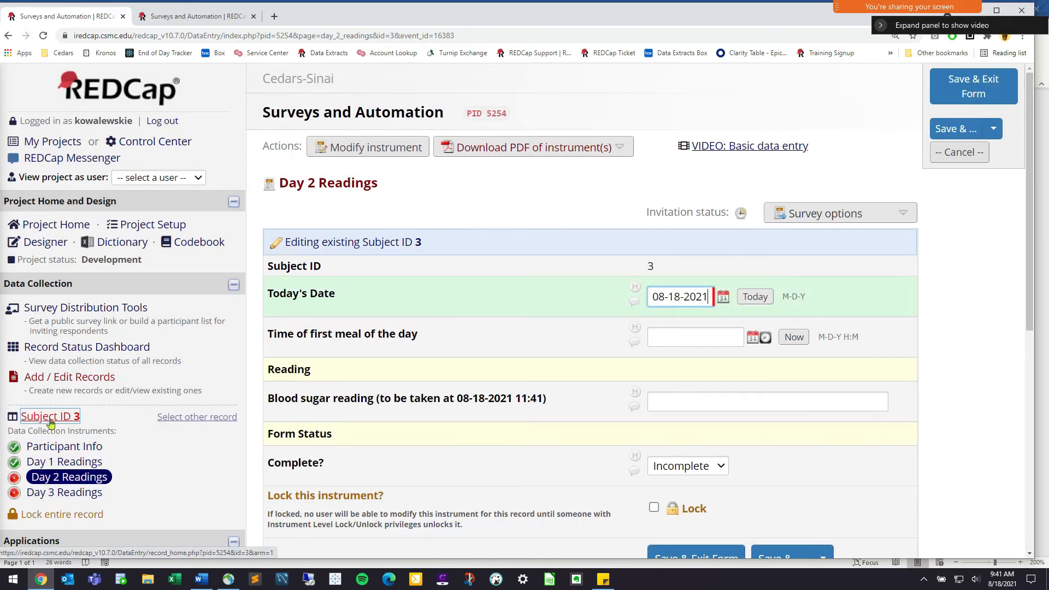
{"action": "left_click", "coordinate": [51, 418]}
{"action": "left_click", "coordinate": [552, 380]}
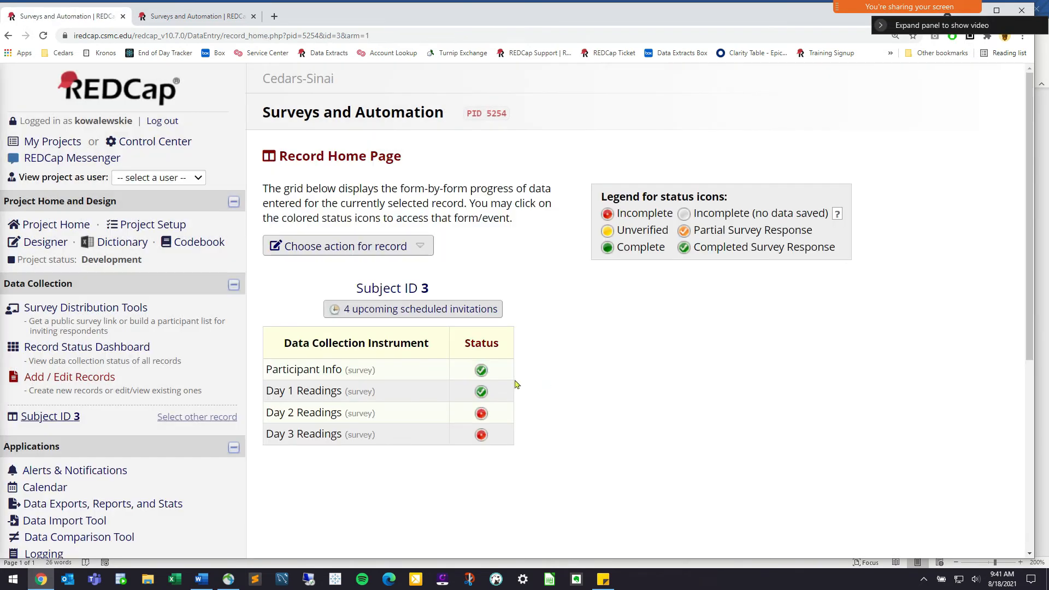
Review record 3's upcoming scheduled invitations, including the 9:00am Day 2 sends
{"action": "left_click", "coordinate": [468, 310]}
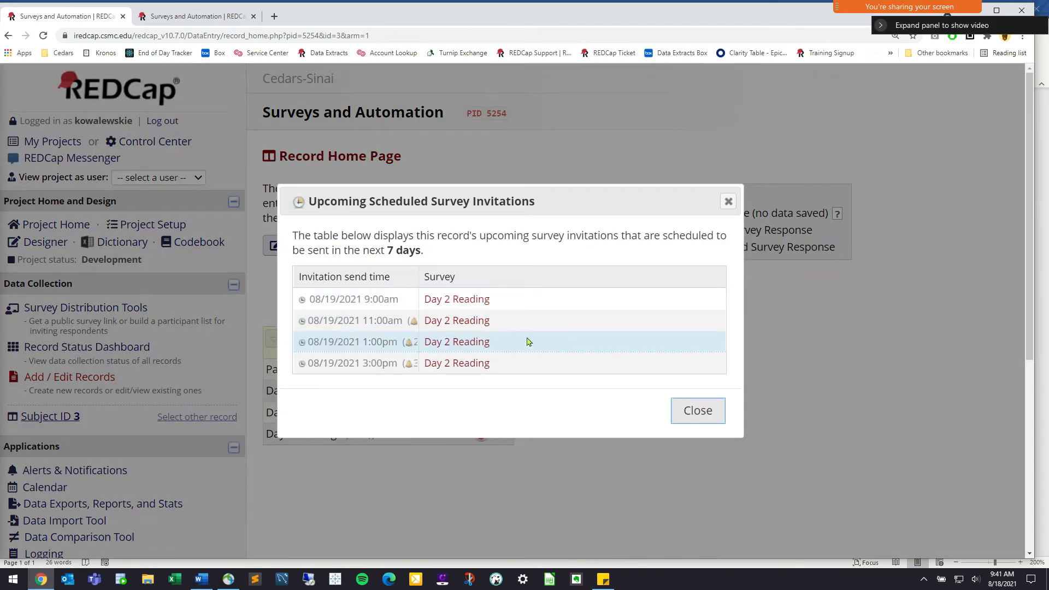
{"action": "left_click_drag", "start_coordinate": [440, 299], "coordinate": [495, 332]}
{"action": "left_click", "coordinate": [492, 343]}
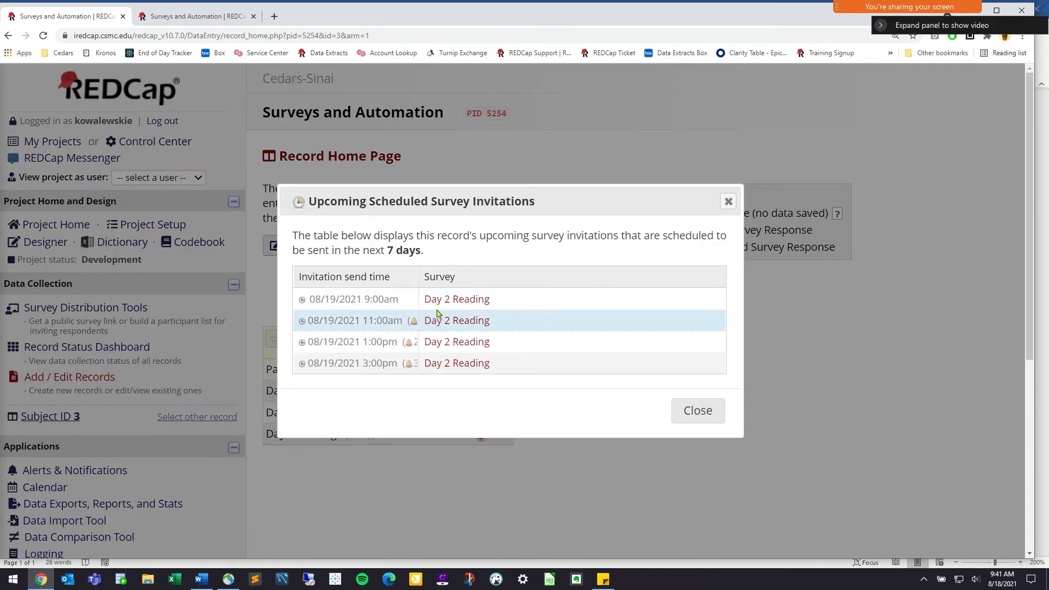
{"action": "triple_click", "coordinate": [359, 301]}
{"action": "left_click", "coordinate": [315, 300]}
{"action": "left_click_drag", "start_coordinate": [437, 300], "coordinate": [466, 319]}
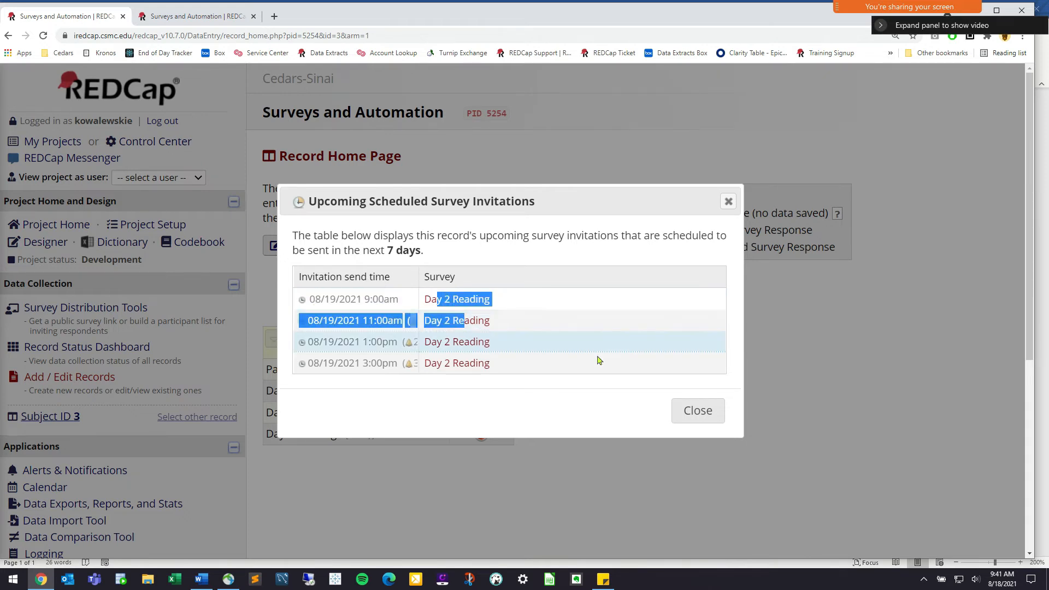
{"action": "left_click", "coordinate": [680, 412]}
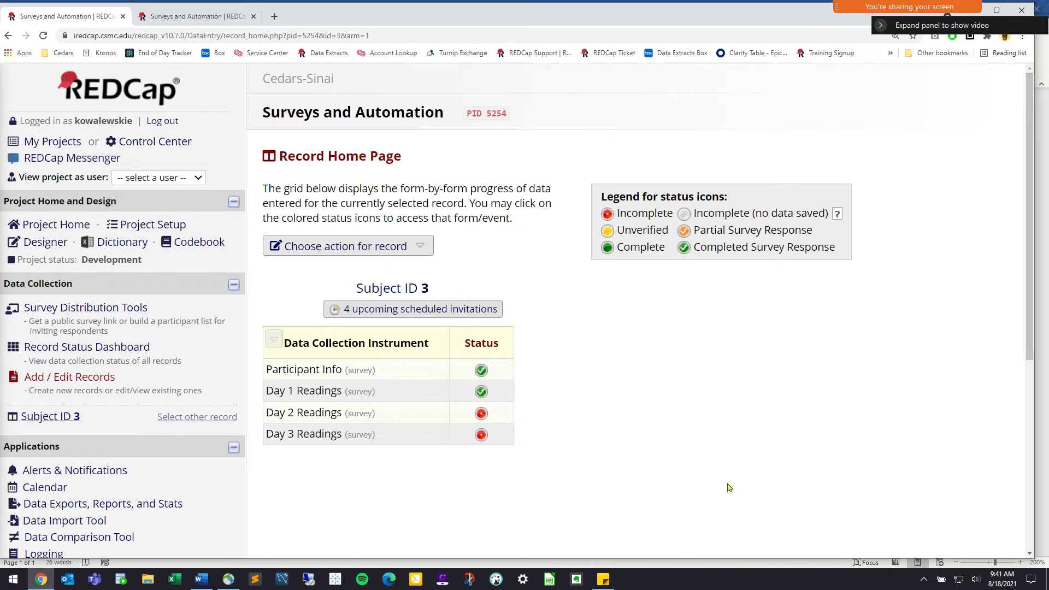
Check record 3's Day 1 completion on the Record Status Dashboard, then switch to the Word outline
{"action": "left_click", "coordinate": [104, 349]}
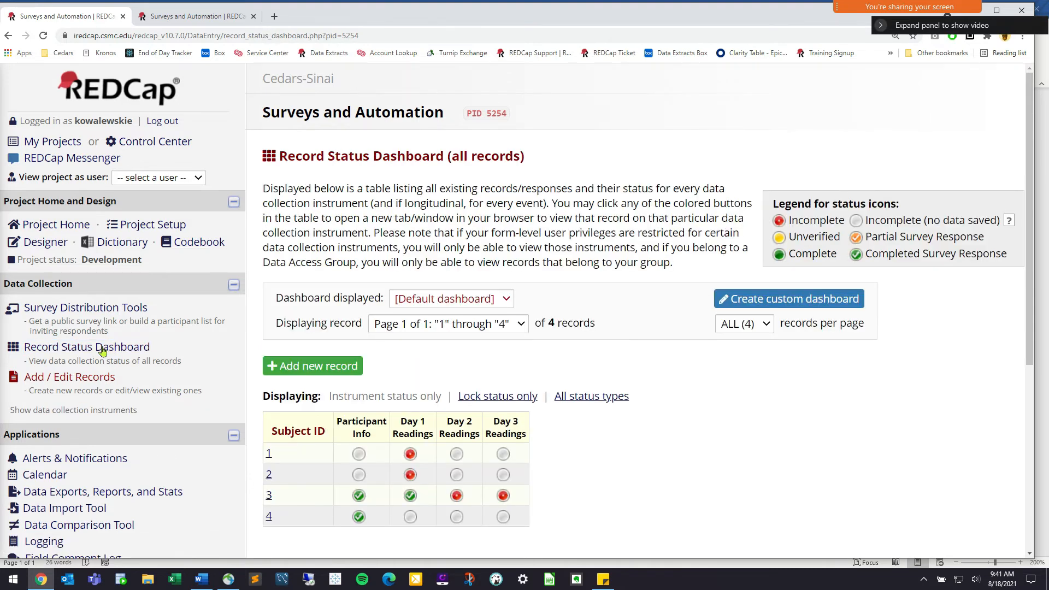
{"action": "scroll", "coordinate": [601, 427], "scroll_direction": "down", "scroll_amount": 2}
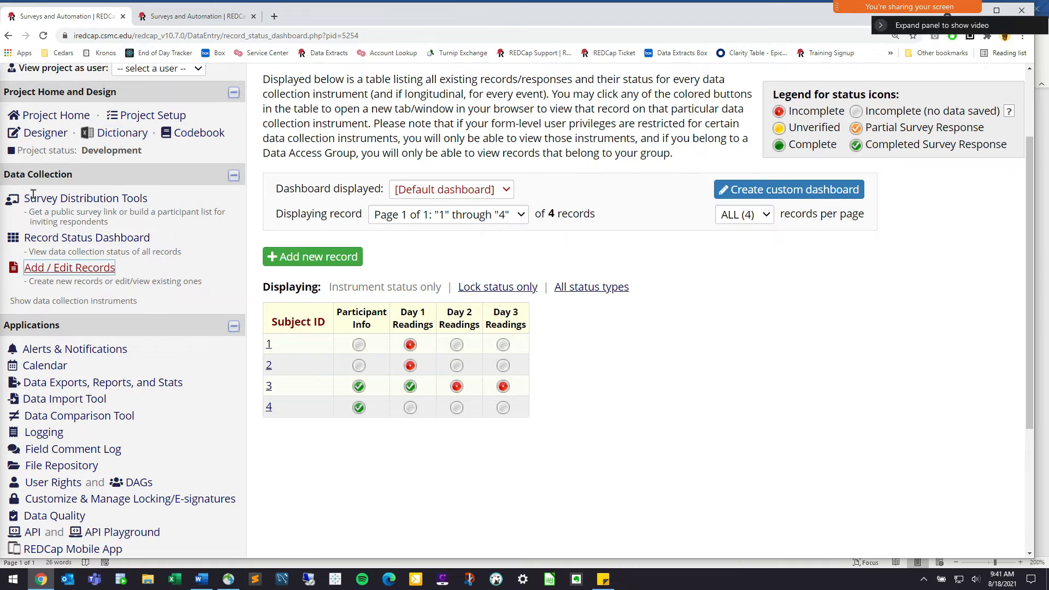
{"action": "left_click", "coordinate": [158, 386]}
{"action": "left_click", "coordinate": [209, 584]}
Highlight the '2. Automate surveys on a schedule' and '3. Alerts' lines in the outline
{"action": "left_click_drag", "start_coordinate": [437, 259], "coordinate": [632, 260]}
{"action": "left_click_drag", "start_coordinate": [677, 293], "coordinate": [382, 288]}
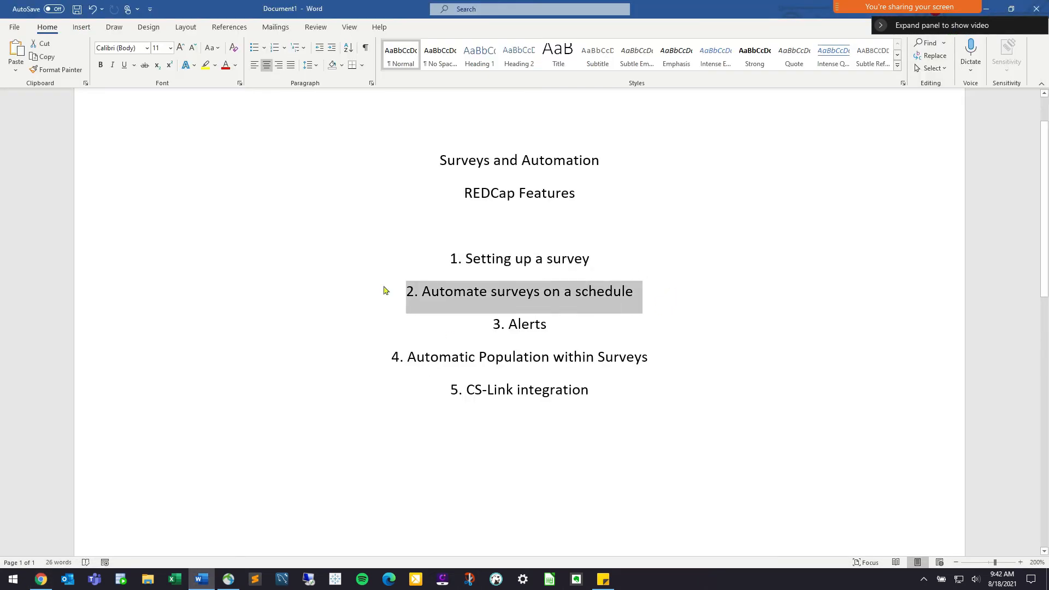
{"action": "left_click", "coordinate": [621, 322]}
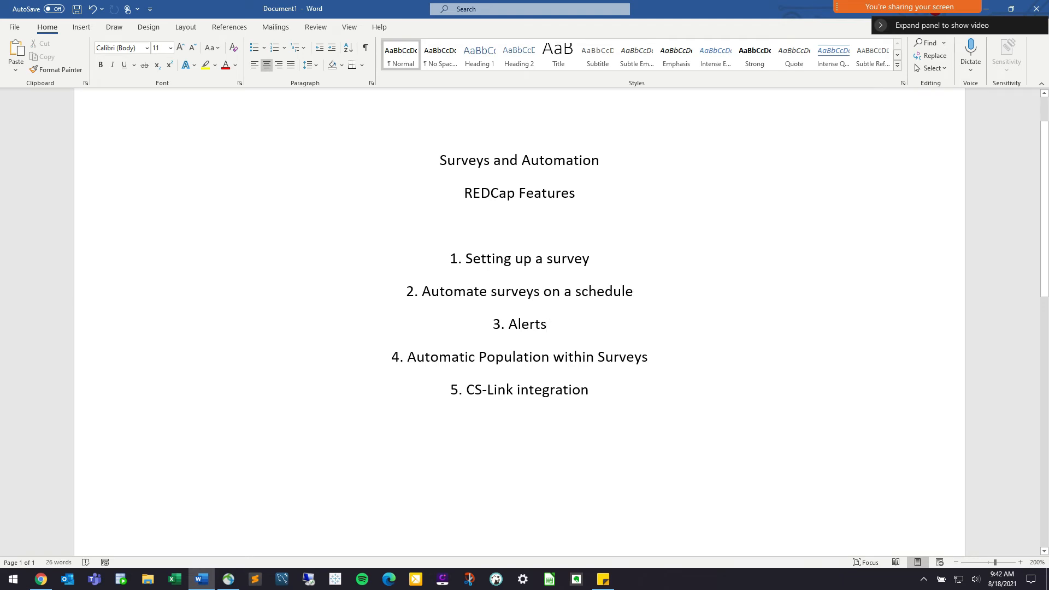
{"action": "left_click_drag", "start_coordinate": [621, 324], "coordinate": [428, 337]}
{"action": "left_click", "coordinate": [488, 334]}
{"action": "left_click_drag", "start_coordinate": [494, 331], "coordinate": [573, 333]}
{"action": "key", "text": "Right"}
Open record 3's Day 1 Readings response and locate the blood sugar reading of 190
{"action": "left_click", "coordinate": [986, 9]}
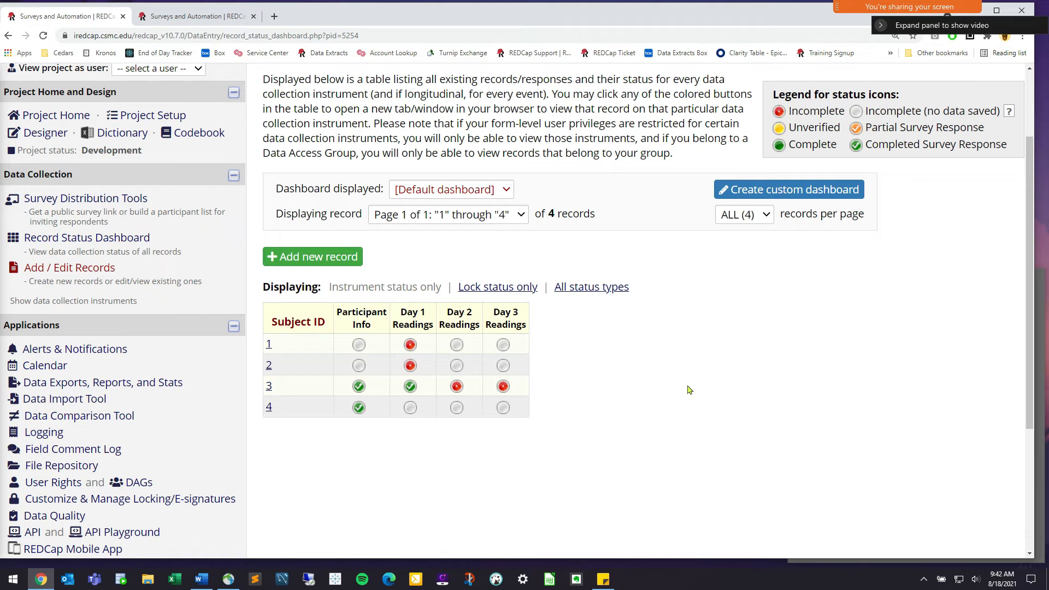
{"action": "left_click", "coordinate": [410, 386]}
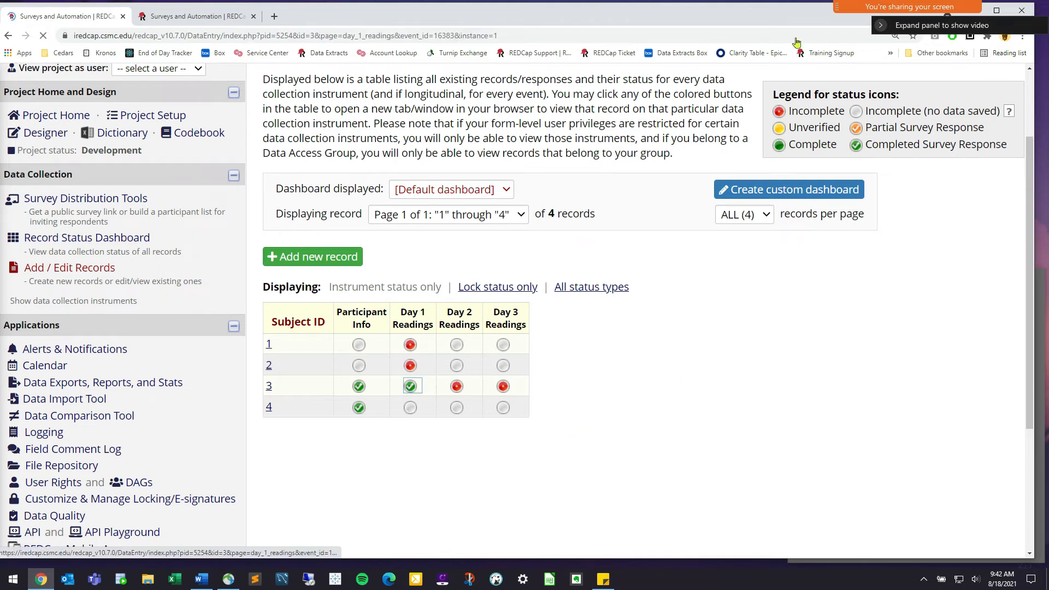
{"action": "left_click", "coordinate": [978, 10]}
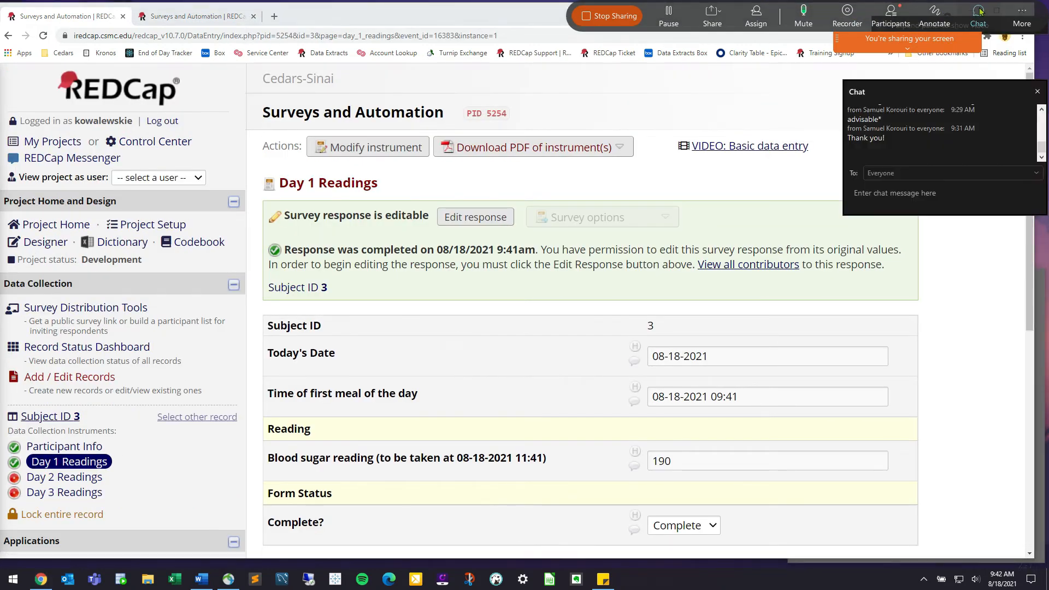
{"action": "left_click", "coordinate": [977, 10]}
{"action": "left_click", "coordinate": [891, 17]}
{"action": "left_click", "coordinate": [891, 17]}
{"action": "scroll", "coordinate": [477, 403], "scroll_direction": "down", "scroll_amount": 2}
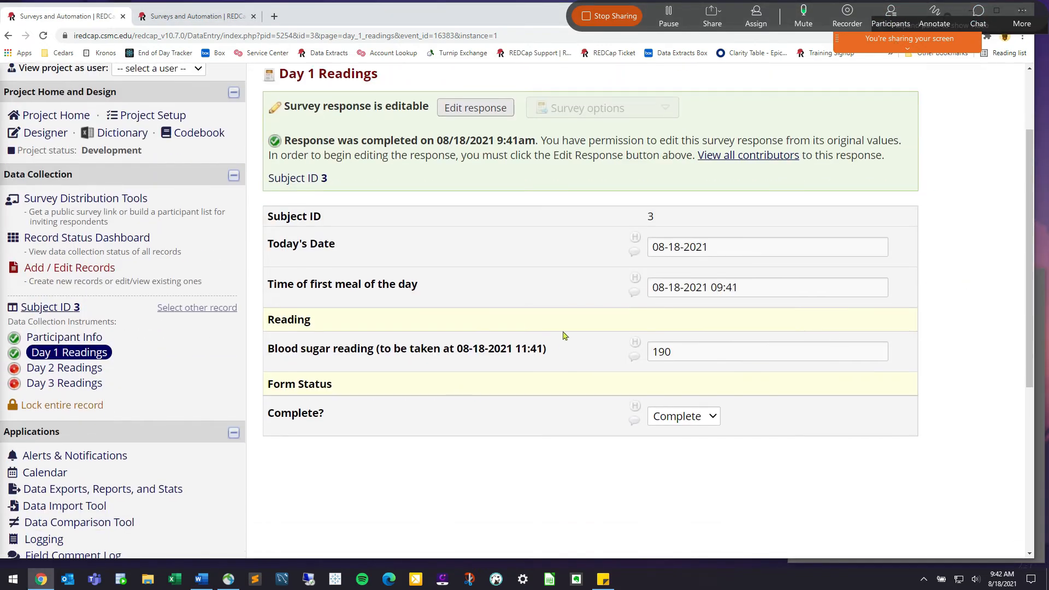
{"action": "mouse_move", "coordinate": [549, 349]}
{"action": "left_mouse_down"}
{"action": "mouse_move", "coordinate": [278, 353]}
{"action": "mouse_move", "coordinate": [547, 351]}
{"action": "left_mouse_up"}
{"action": "left_click", "coordinate": [322, 325]}
{"action": "left_click", "coordinate": [607, 345]}
{"action": "double_click", "coordinate": [699, 358]}
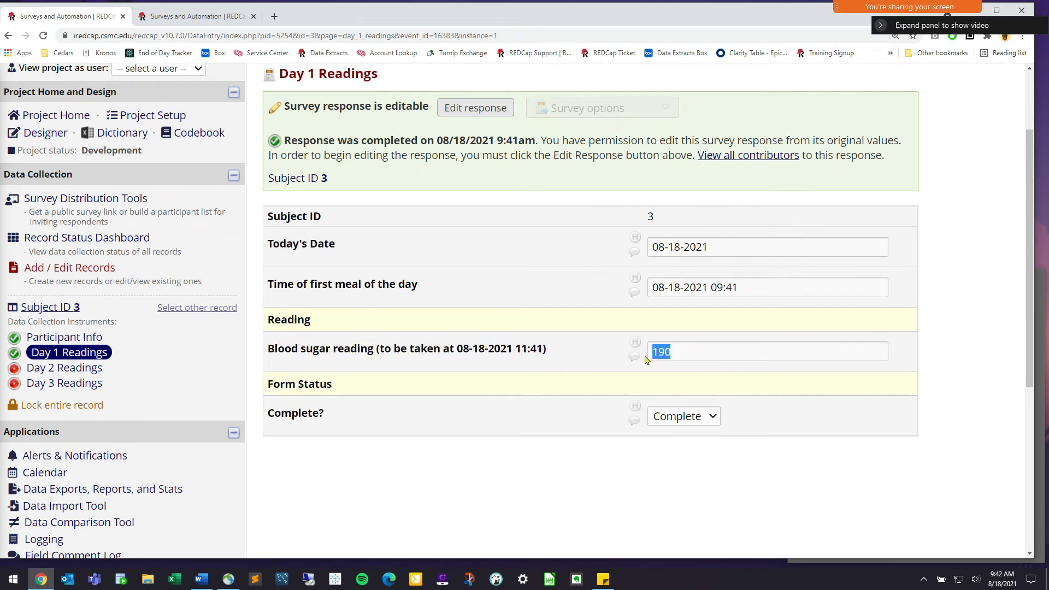
{"action": "left_click", "coordinate": [505, 361]}
Highlight the blood sugar question and its 190 value again before moving to the Designer
{"action": "left_click_drag", "start_coordinate": [572, 348], "coordinate": [284, 348]}
{"action": "double_click", "coordinate": [276, 350]}
{"action": "left_click", "coordinate": [301, 355]}
{"action": "left_click_drag", "start_coordinate": [688, 358], "coordinate": [629, 350]}
{"action": "left_click", "coordinate": [542, 361]}
{"action": "left_click", "coordinate": [48, 134]}
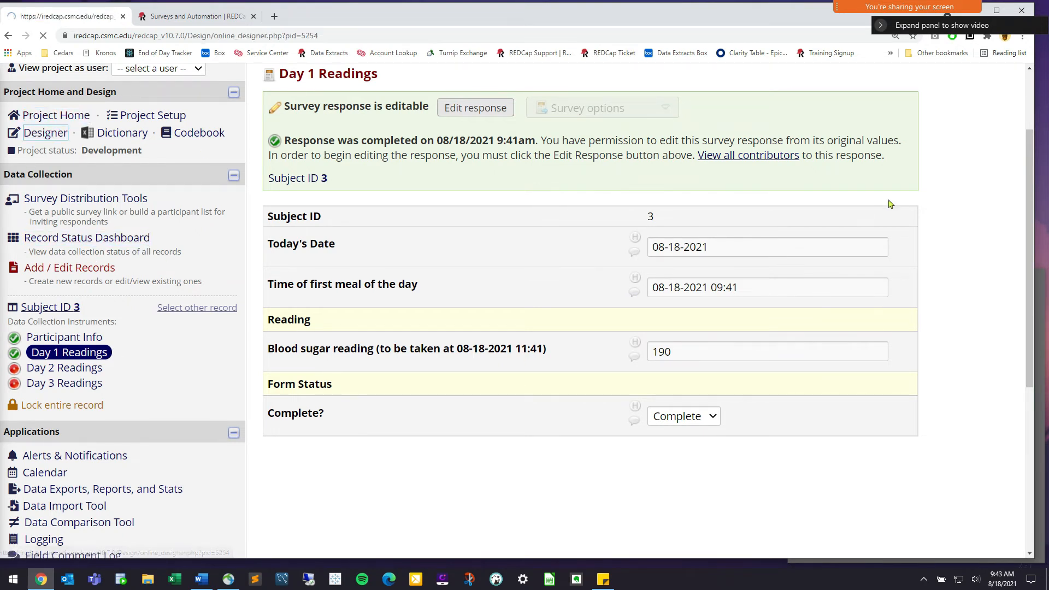
Copy the reading1 variable name from the Day 1 Readings blood sugar field, then cancel
{"action": "left_click", "coordinate": [349, 463]}
{"action": "scroll", "coordinate": [547, 431], "scroll_direction": "down", "scroll_amount": 5}
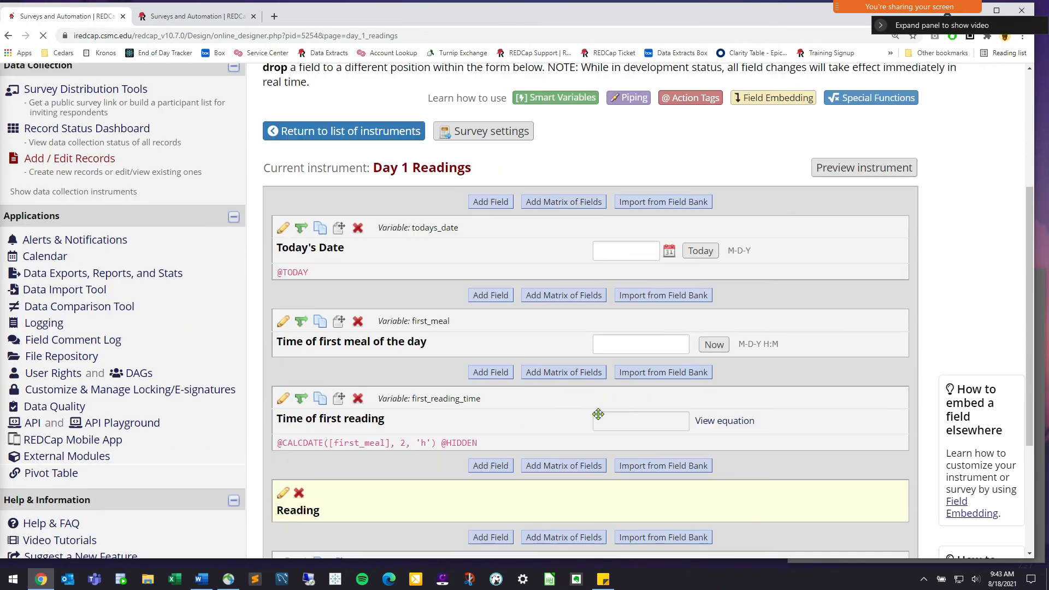
{"action": "scroll", "coordinate": [613, 413], "scroll_direction": "down", "scroll_amount": 3}
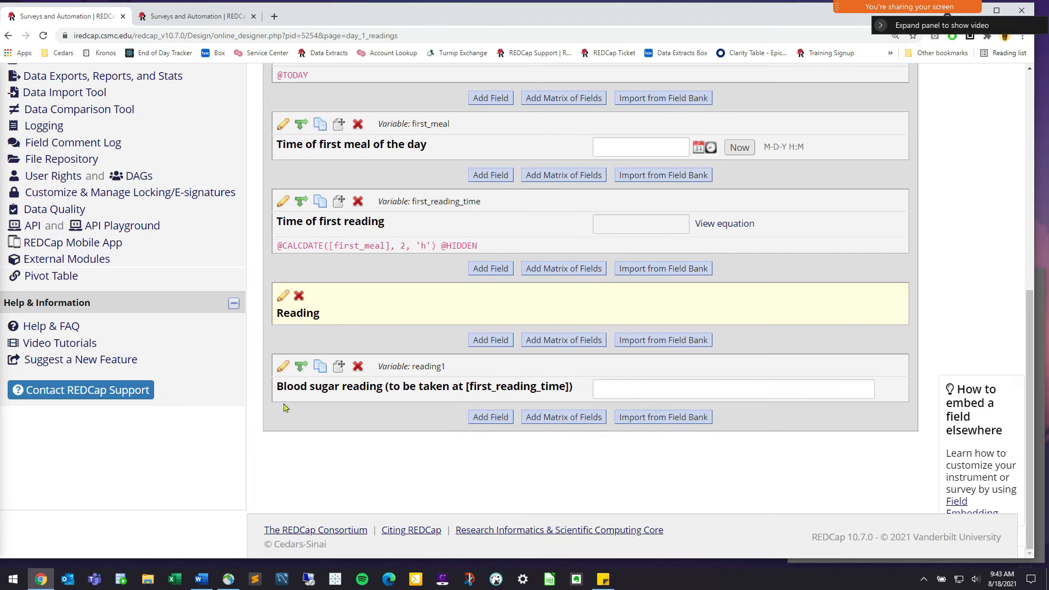
{"action": "left_click", "coordinate": [282, 368]}
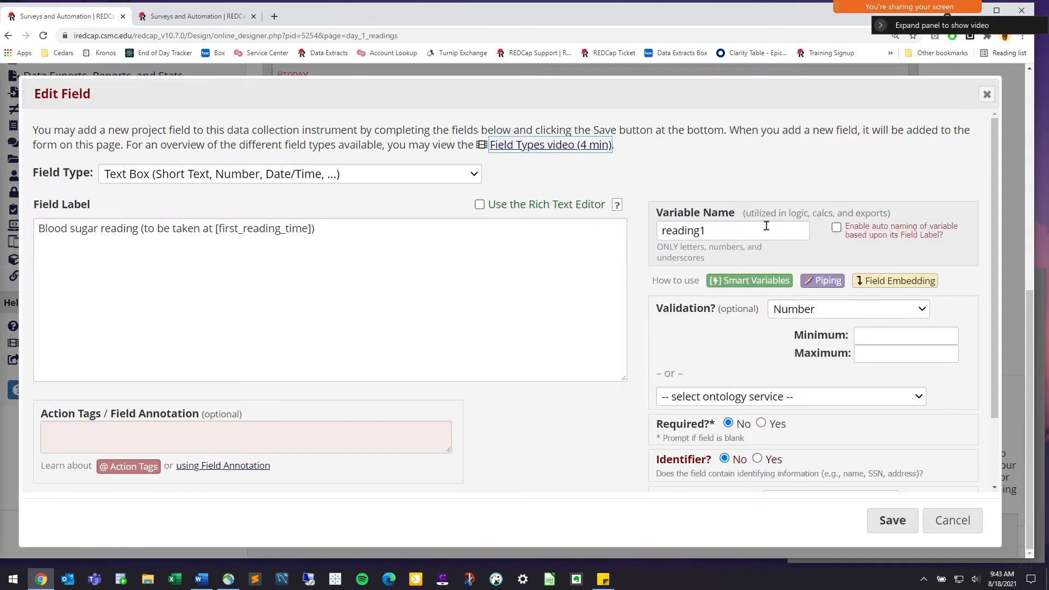
{"action": "left_click", "coordinate": [695, 233]}
{"action": "left_click_drag", "start_coordinate": [705, 232], "coordinate": [654, 238]}
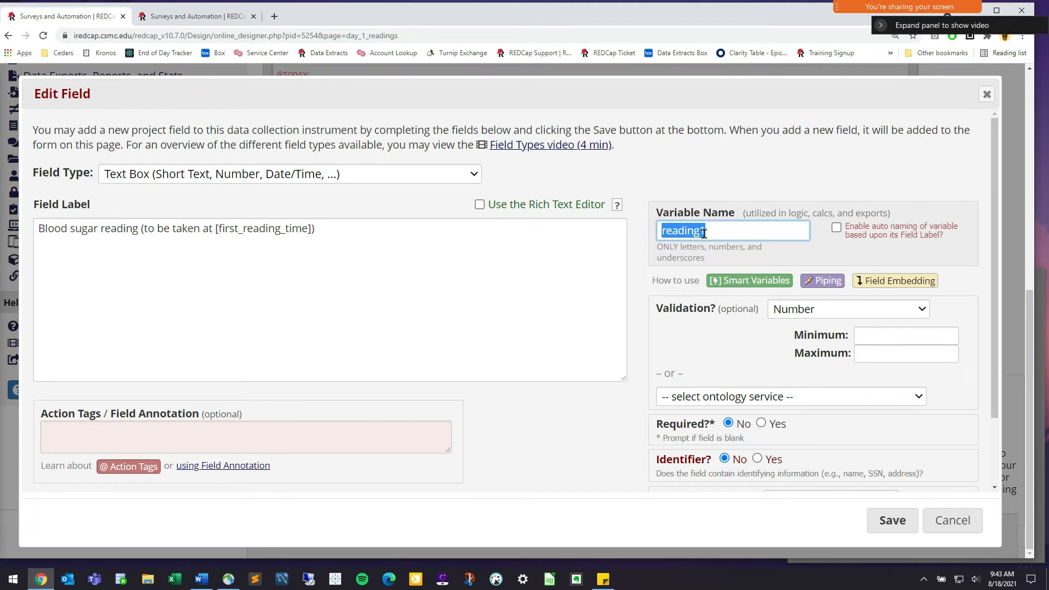
{"action": "right_click", "coordinate": [688, 237]}
{"action": "left_click", "coordinate": [731, 277]}
{"action": "left_click", "coordinate": [734, 233]}
{"action": "double_click", "coordinate": [736, 227]}
{"action": "left_click", "coordinate": [959, 508]}
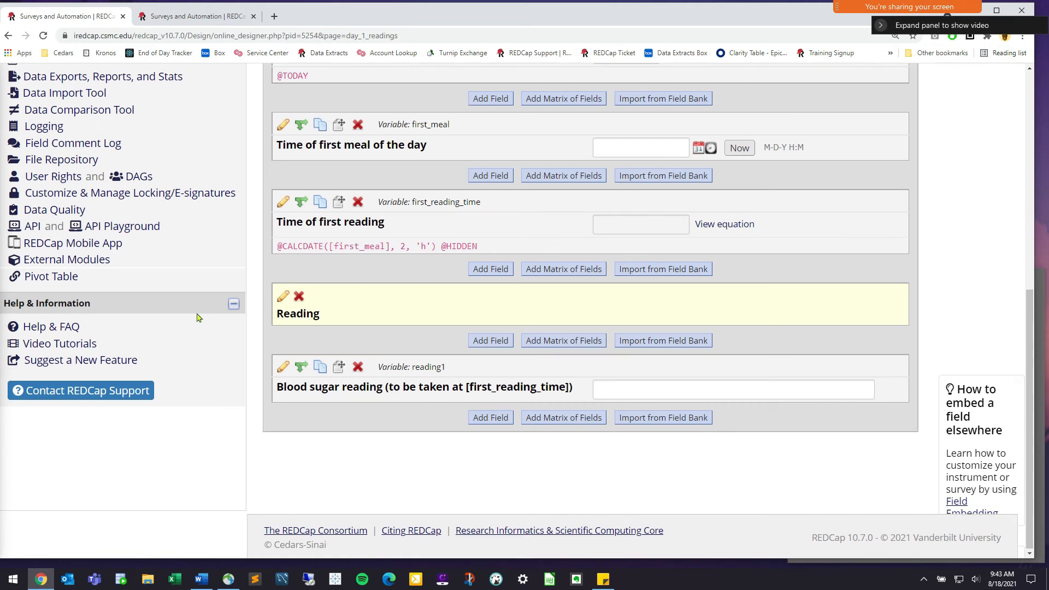
Go from the Designer to Alerts & Notifications under Applications in the left menu
{"action": "scroll", "coordinate": [212, 312], "scroll_direction": "up", "scroll_amount": 3}
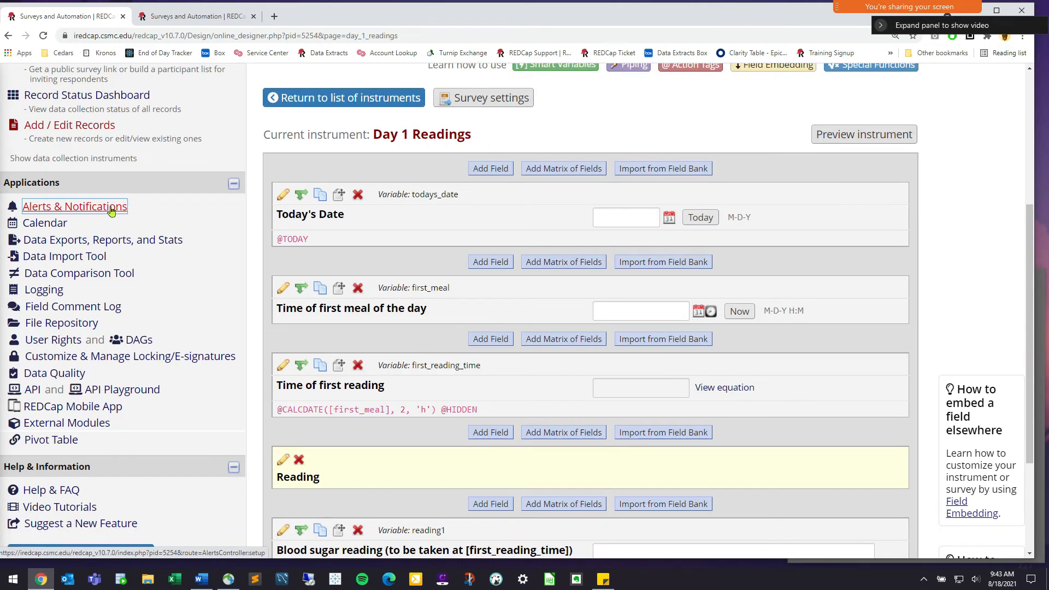
{"action": "left_click_drag", "start_coordinate": [184, 206], "coordinate": [97, 206]}
{"action": "left_click_drag", "start_coordinate": [22, 204], "coordinate": [22, 204]}
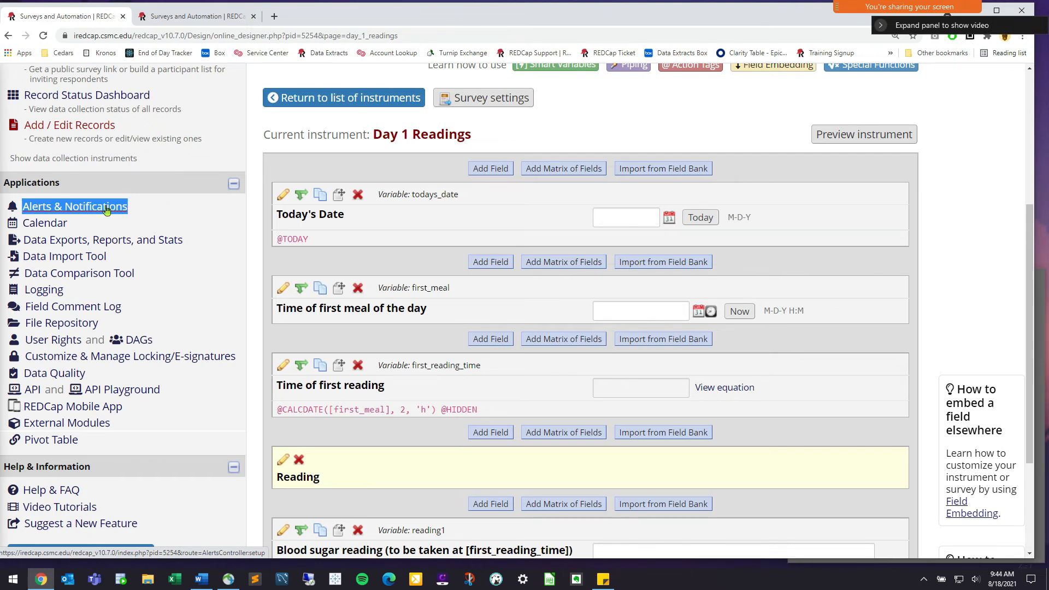
{"action": "scroll", "coordinate": [164, 224], "scroll_direction": "up", "scroll_amount": 2}
{"action": "left_click", "coordinate": [46, 99]}
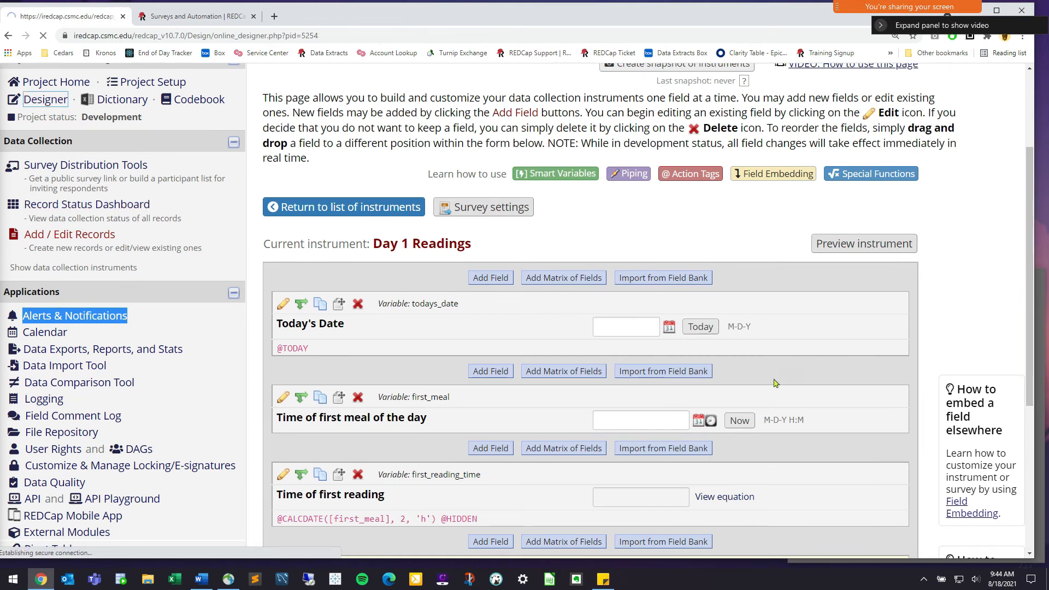
{"action": "scroll", "coordinate": [812, 394], "scroll_direction": "down", "scroll_amount": 3}
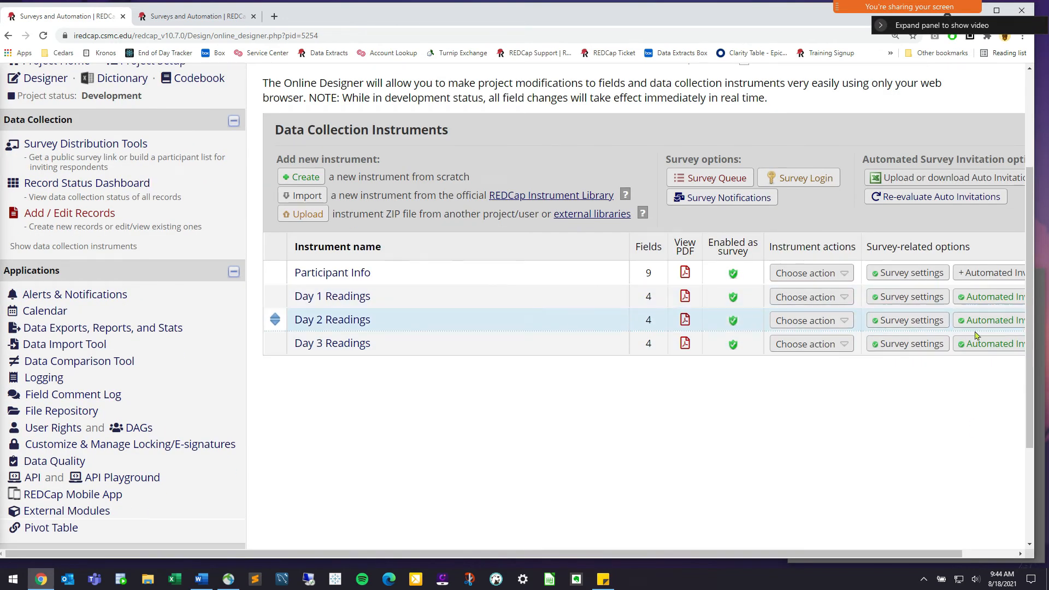
{"action": "left_click", "coordinate": [95, 296]}
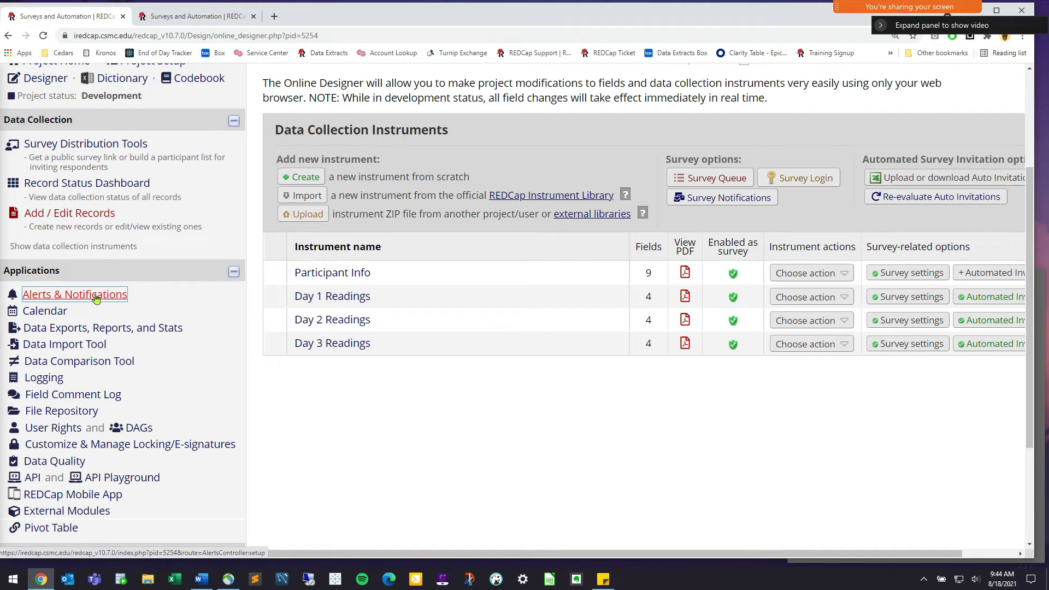
{"action": "left_click_drag", "start_coordinate": [138, 299], "coordinate": [23, 298]}
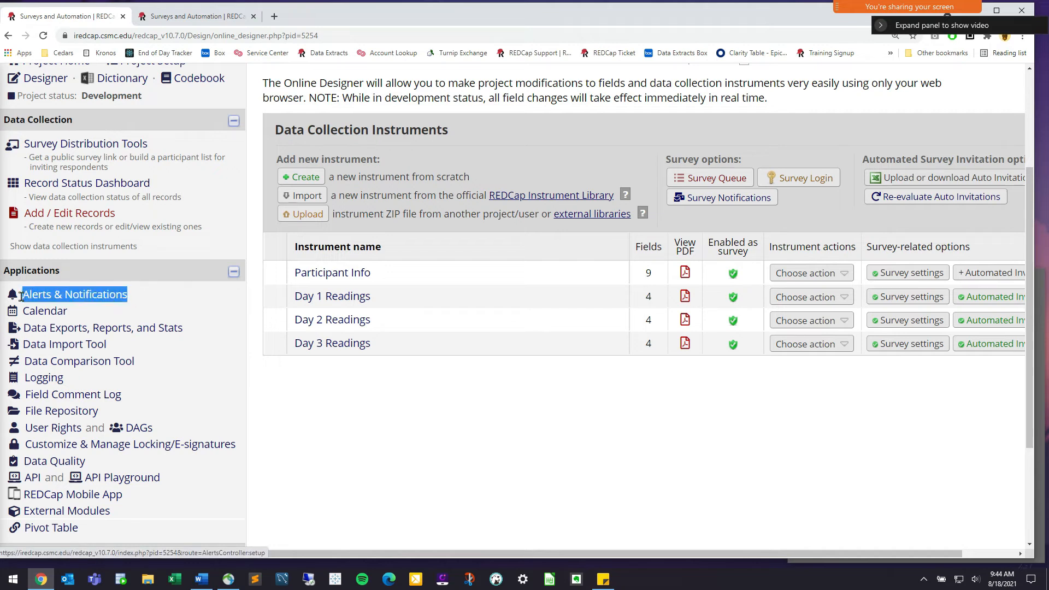
{"action": "left_click", "coordinate": [51, 299]}
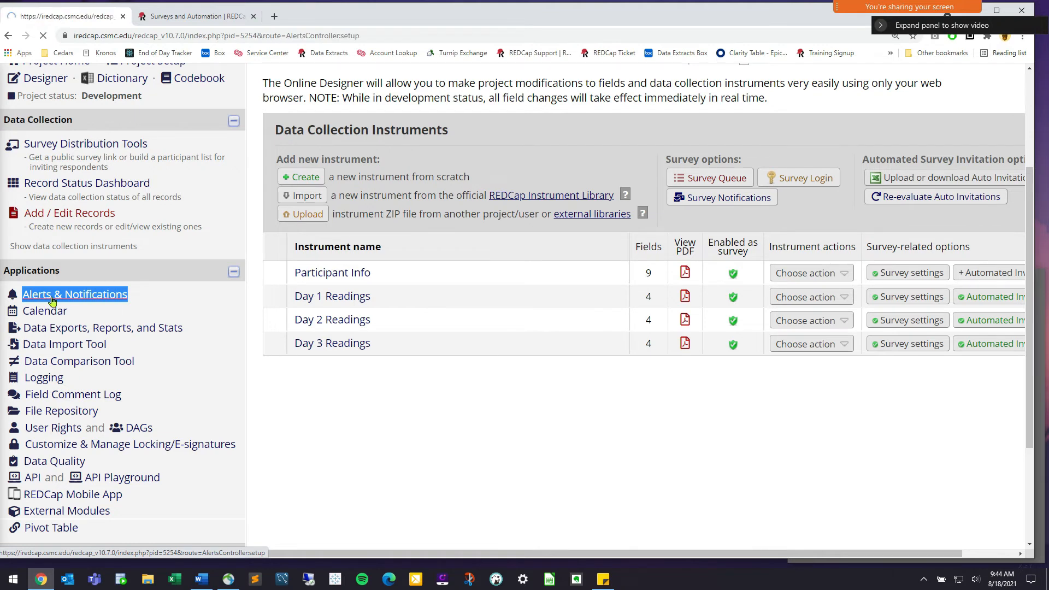
{"action": "left_click_drag", "start_coordinate": [131, 465], "coordinate": [18, 459]}
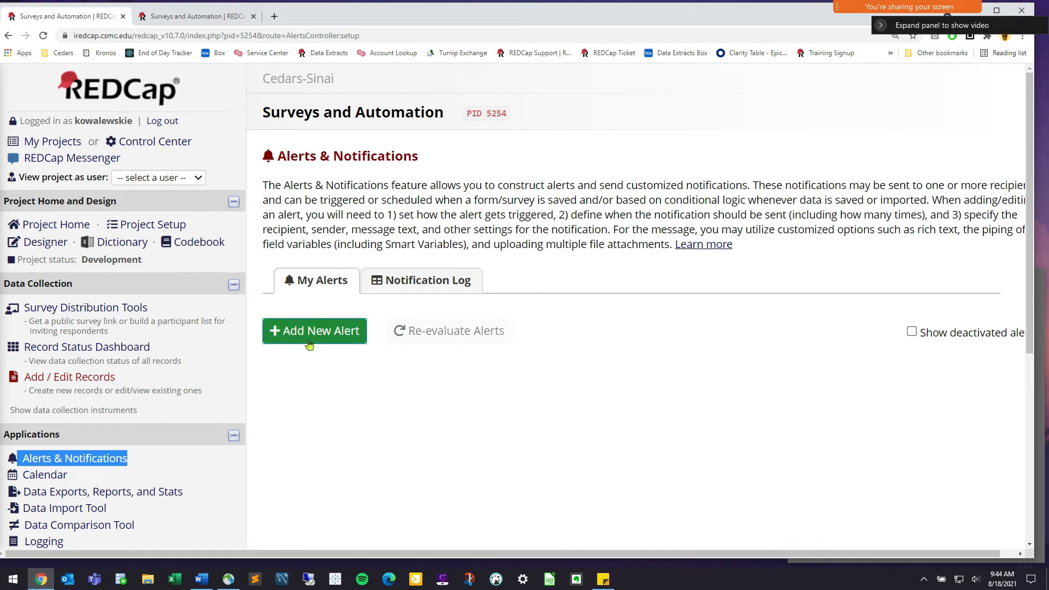
Start a new alert titled 'High blood sugar reading recorded' and review its trigger question
{"action": "left_click", "coordinate": [309, 343]}
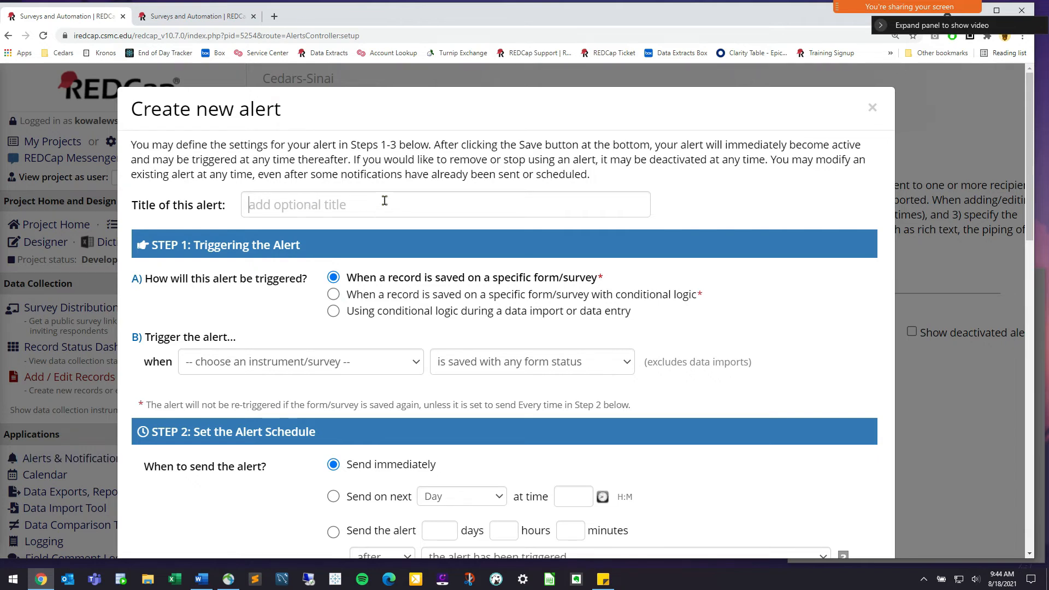
{"action": "type", "text": "High blood sugar reading re"}
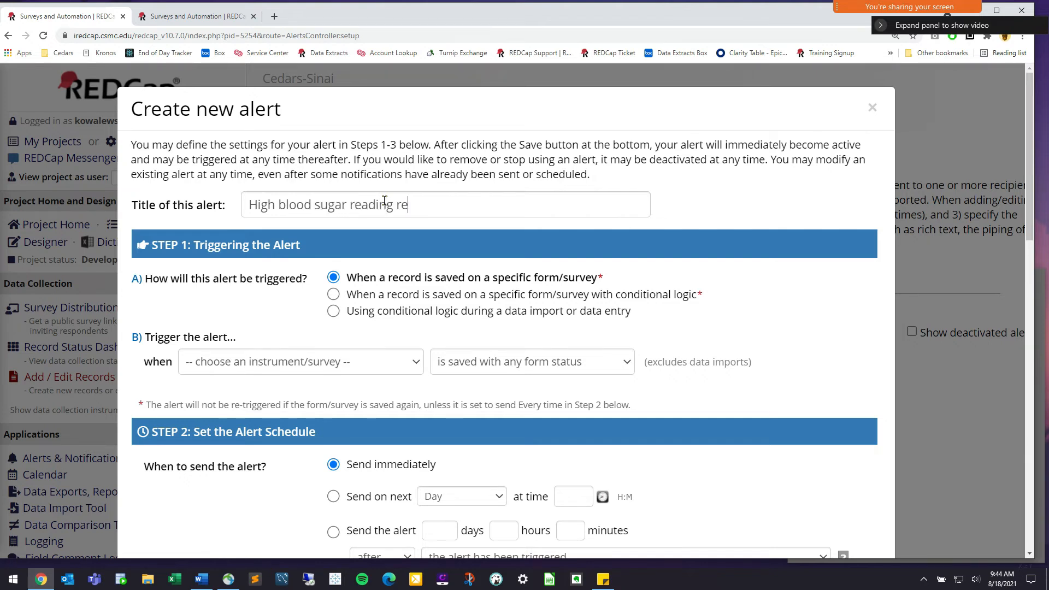
{"action": "type", "text": "corded"}
{"action": "scroll", "coordinate": [481, 231], "scroll_direction": "down", "scroll_amount": 1}
{"action": "left_click_drag", "start_coordinate": [312, 229], "coordinate": [141, 229]}
{"action": "left_click", "coordinate": [167, 233]}
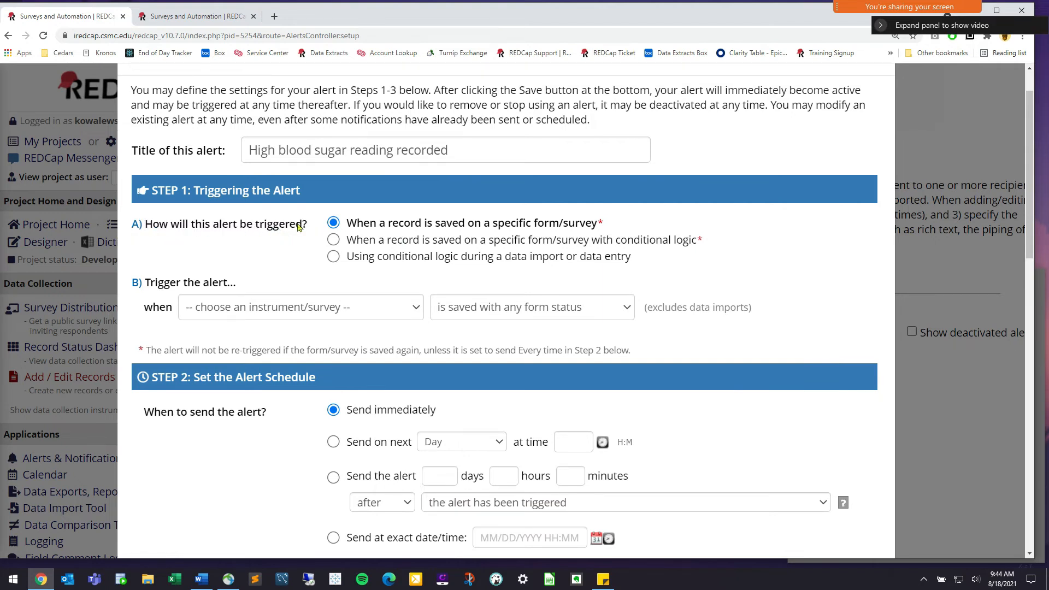
{"action": "left_click_drag", "start_coordinate": [310, 226], "coordinate": [153, 228]}
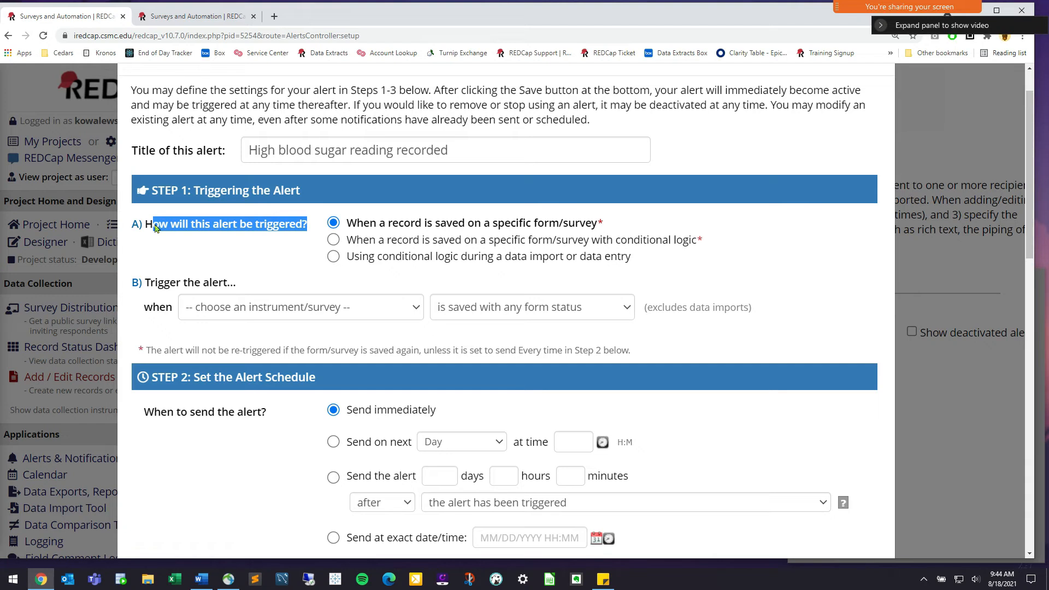
{"action": "left_click", "coordinate": [157, 229]}
Check Day 1 Readings' invitation conditions, [start_surveys] = '1', in the other tab
{"action": "left_click", "coordinate": [232, 16]}
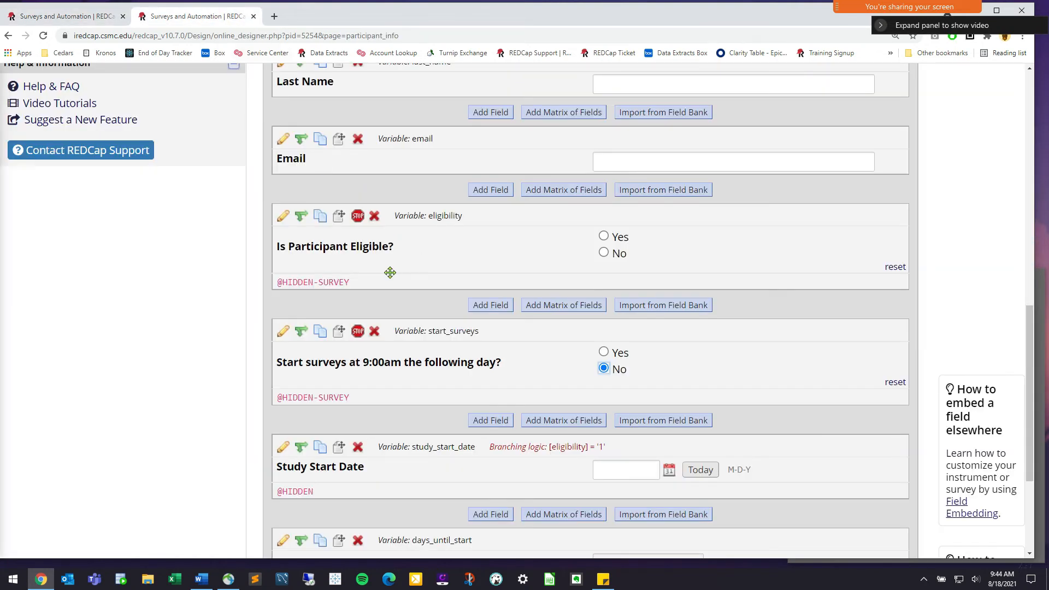
{"action": "scroll", "coordinate": [389, 272], "scroll_direction": "up", "scroll_amount": 10}
{"action": "left_click", "coordinate": [46, 78]}
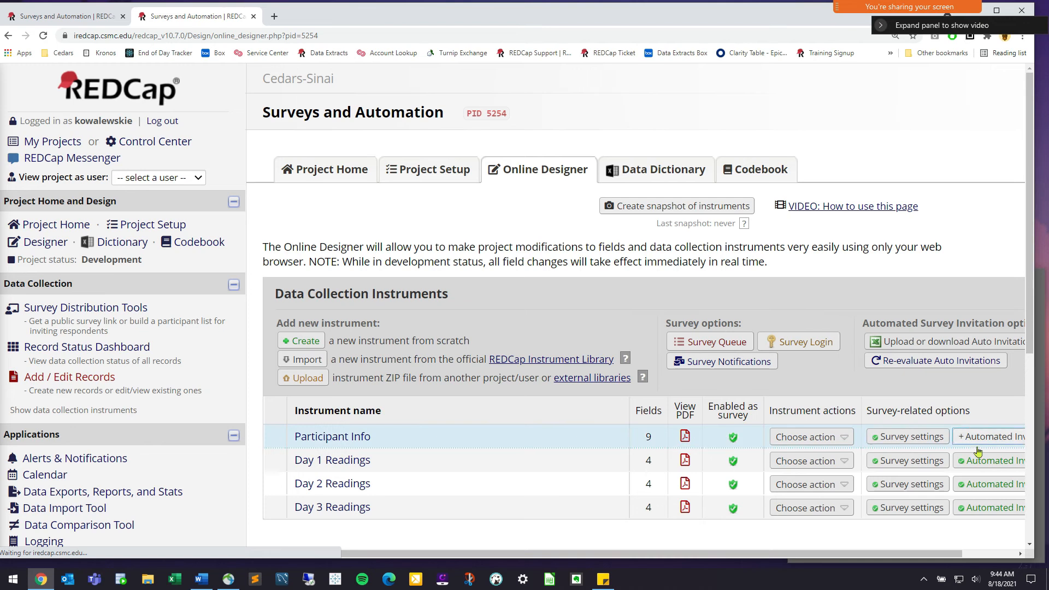
{"action": "left_click", "coordinate": [984, 461]}
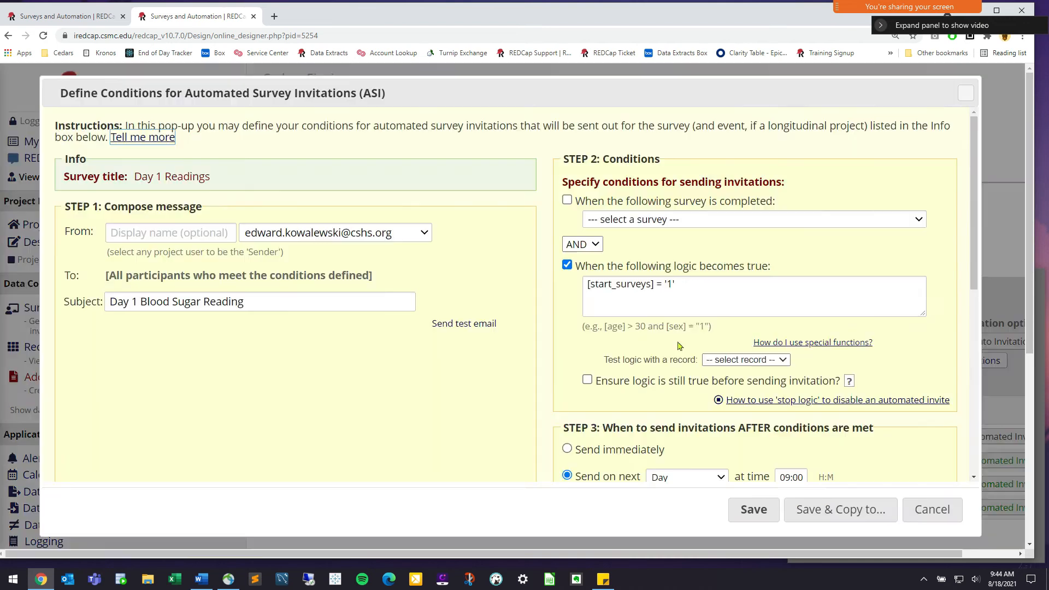
{"action": "left_click_drag", "start_coordinate": [579, 159], "coordinate": [720, 183]}
{"action": "left_click", "coordinate": [645, 176]}
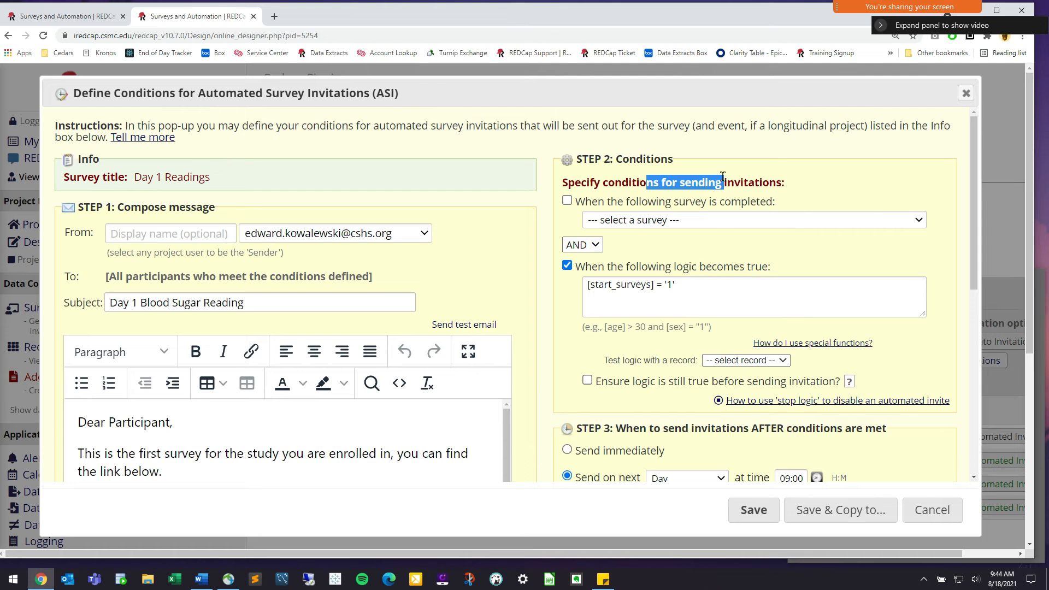
{"action": "left_click", "coordinate": [53, 20]}
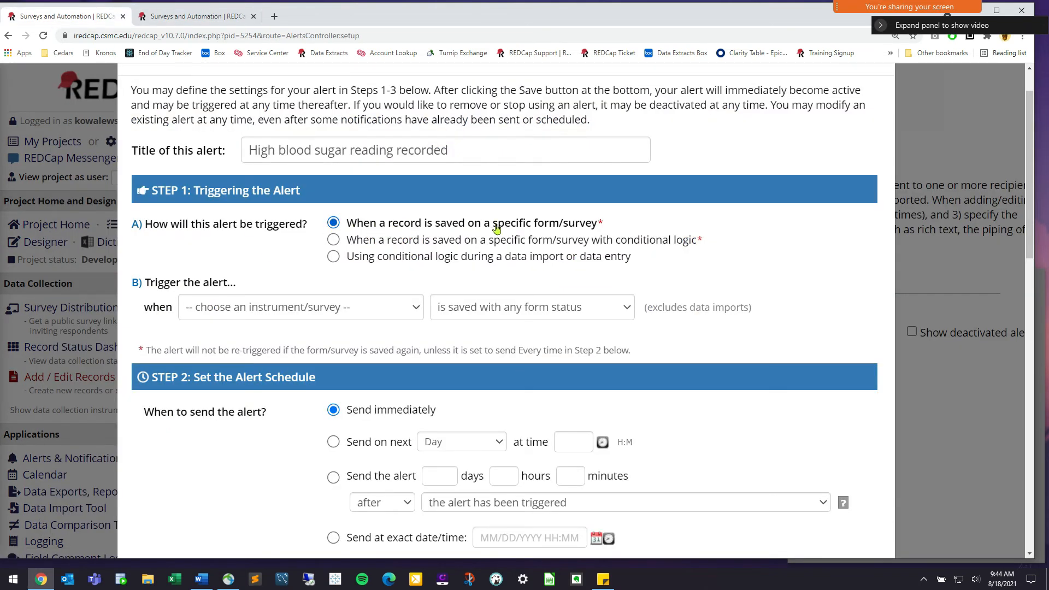
Set the alert trigger to 'Using conditional logic during a data import or data entry'
{"action": "left_click", "coordinate": [382, 241]}
{"action": "left_click_drag", "start_coordinate": [606, 248], "coordinate": [711, 240]}
{"action": "left_click", "coordinate": [708, 241]}
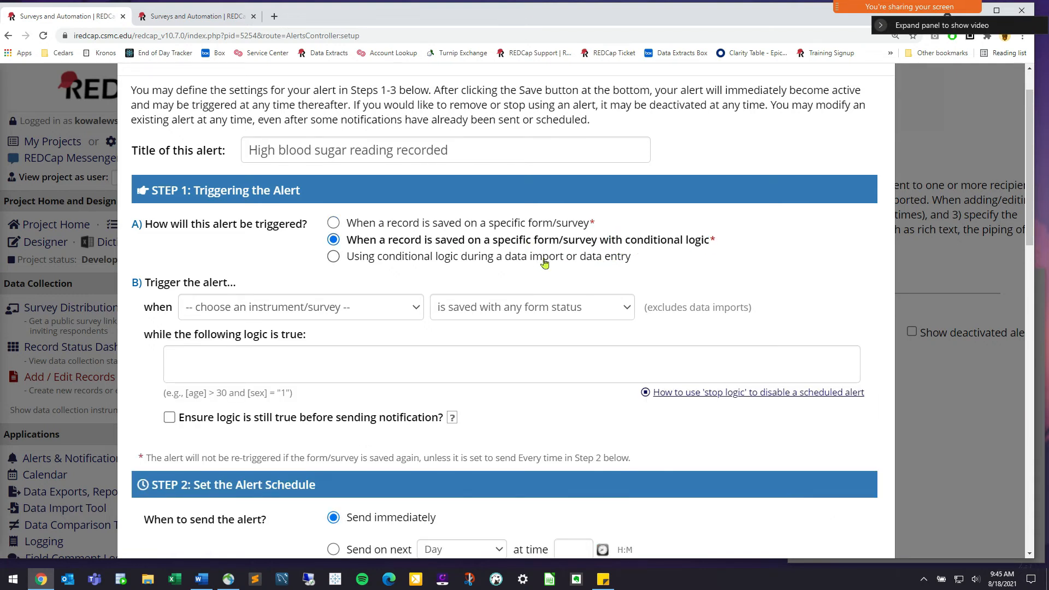
{"action": "left_click", "coordinate": [540, 258]}
{"action": "left_click_drag", "start_coordinate": [432, 257], "coordinate": [533, 260]}
{"action": "left_click", "coordinate": [533, 261]}
{"action": "left_click", "coordinate": [442, 225]}
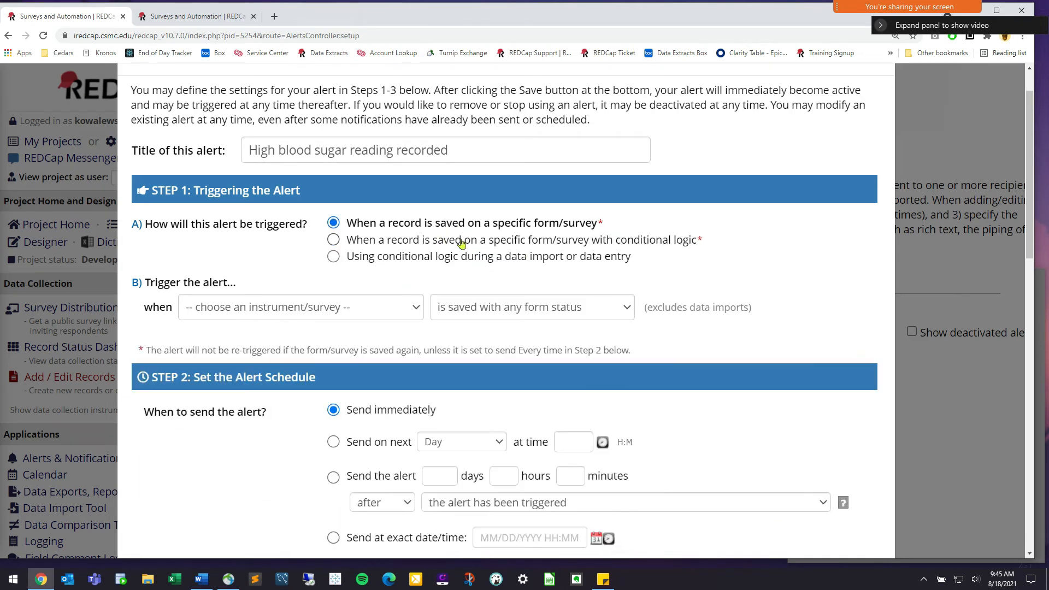
{"action": "left_click", "coordinate": [460, 241]}
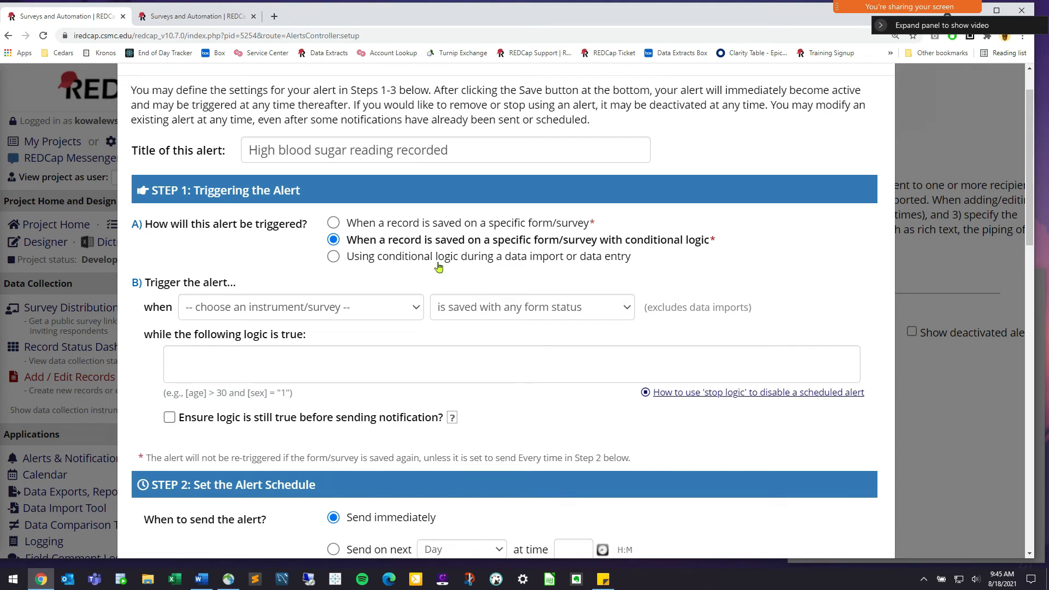
{"action": "left_click", "coordinate": [373, 259]}
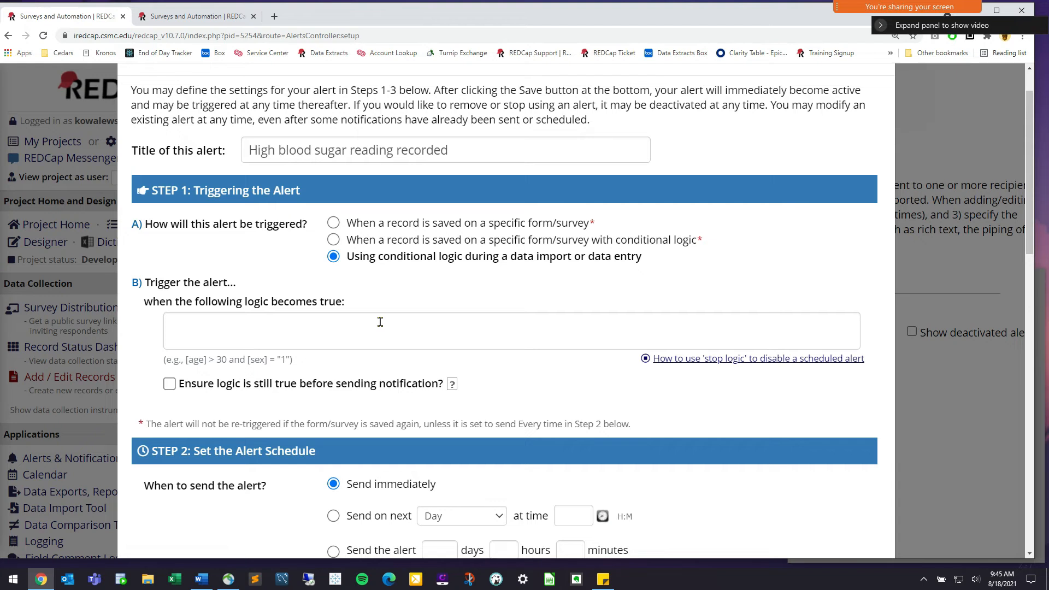
{"action": "left_click", "coordinate": [227, 18]}
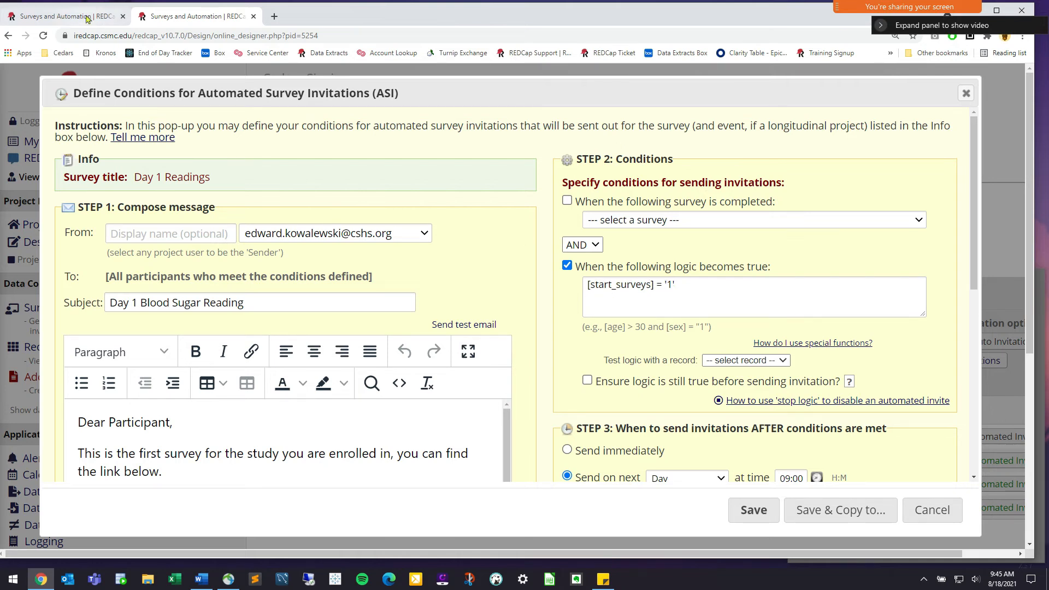
{"action": "left_click", "coordinate": [65, 16]}
Enter [reading1] >= 200 in the Logic Editor as the alert's trigger condition and apply it
{"action": "left_click", "coordinate": [362, 332]}
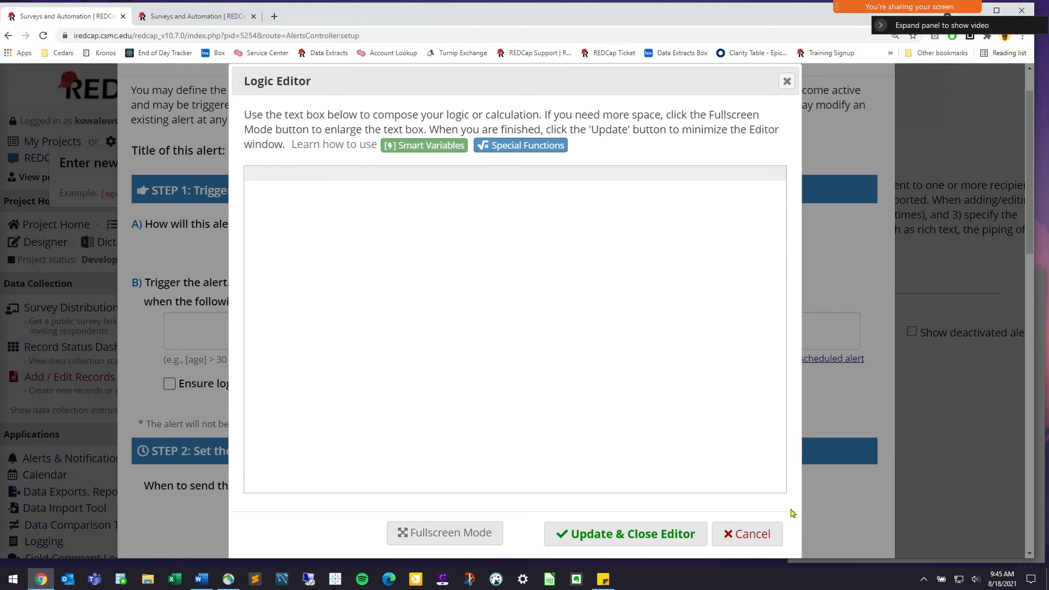
{"action": "left_click", "coordinate": [153, 325]}
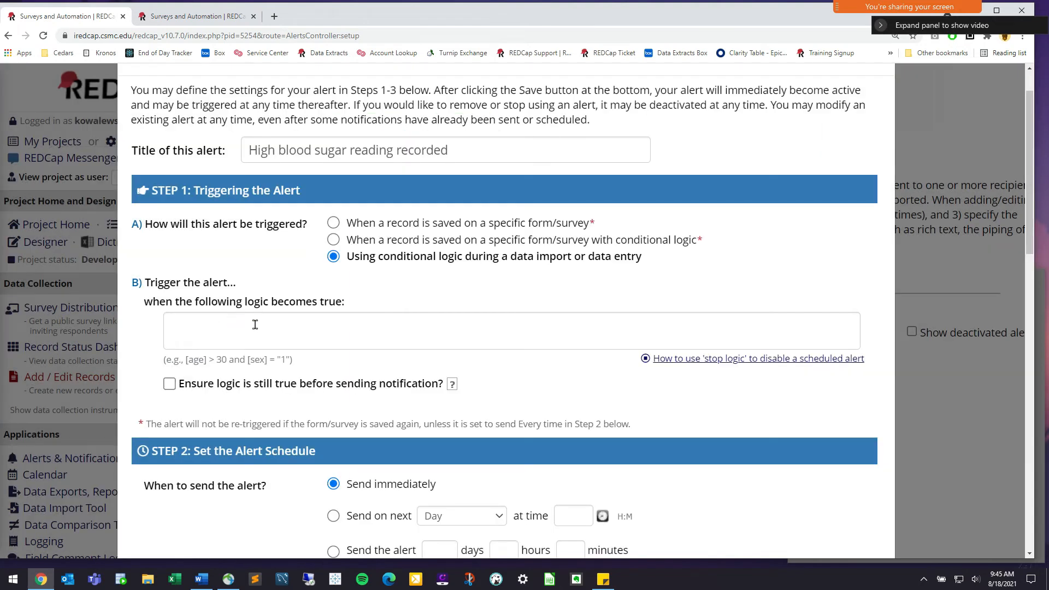
{"action": "left_click", "coordinate": [292, 327]}
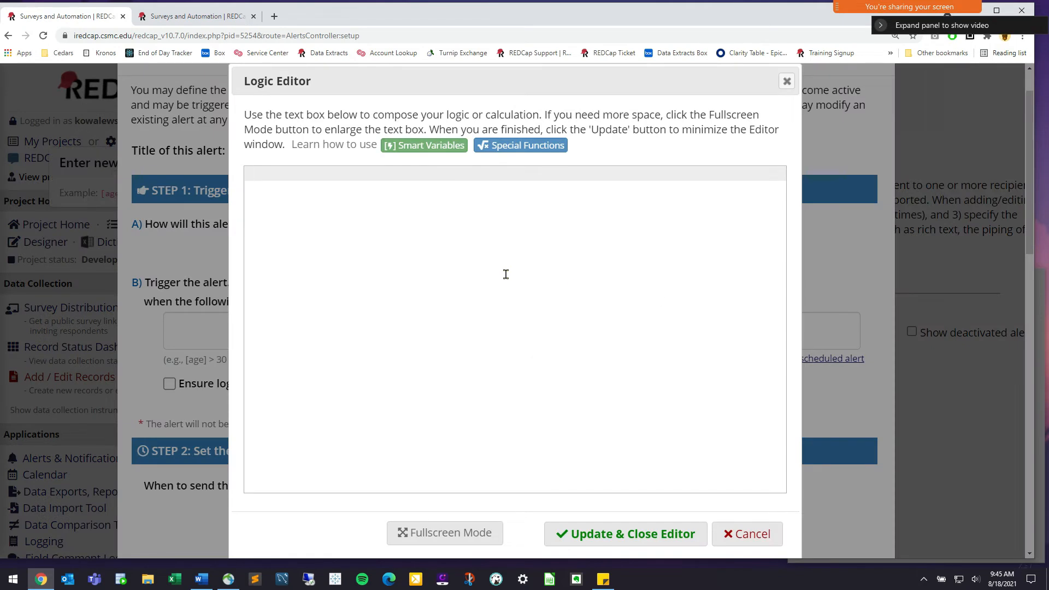
{"action": "type", "text": "[readin"}
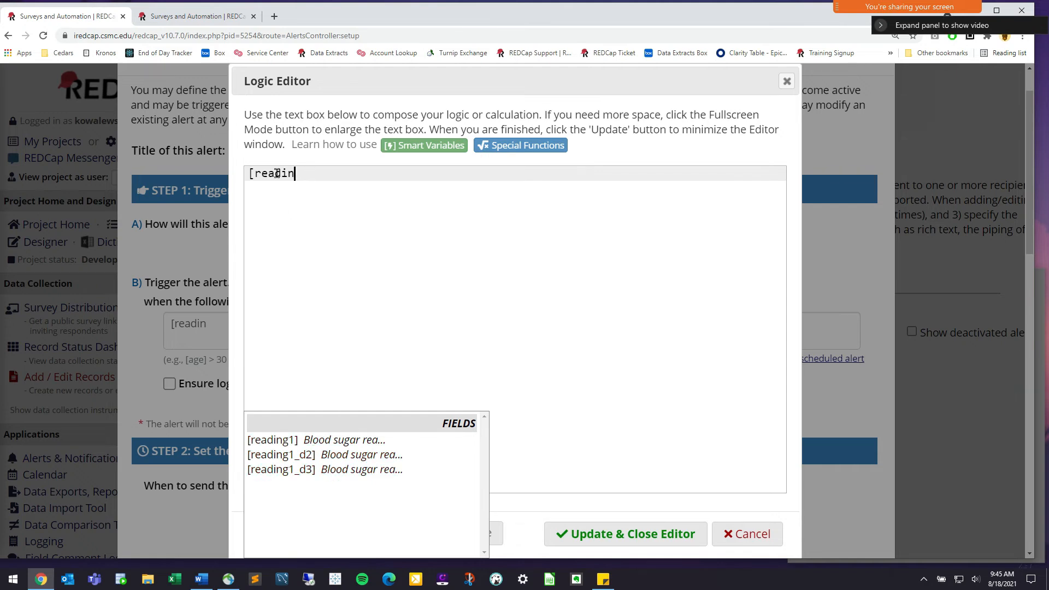
{"action": "type", "text": "g1] "}
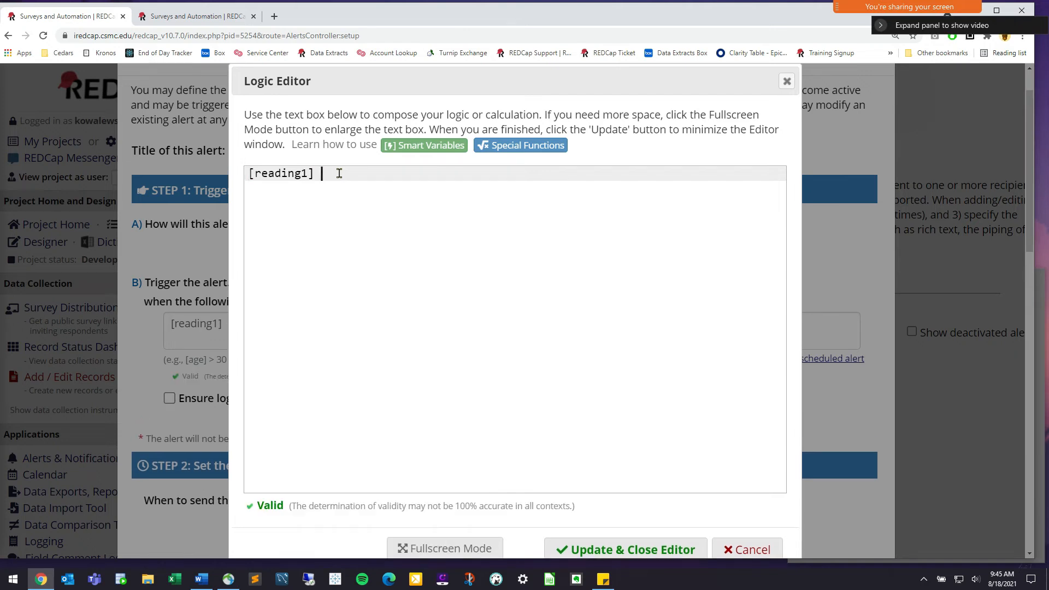
{"action": "type", "text": "> 200"}
{"action": "left_click_drag", "start_coordinate": [412, 174], "coordinate": [245, 175]}
{"action": "left_click", "coordinate": [387, 175]}
{"action": "type", "text": "="}
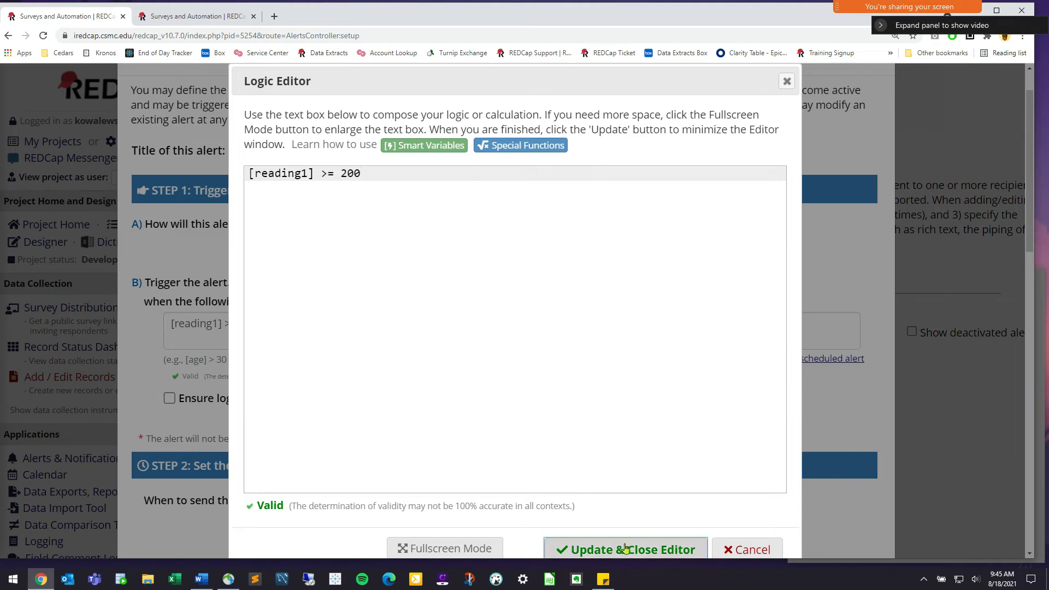
{"action": "left_click", "coordinate": [666, 542]}
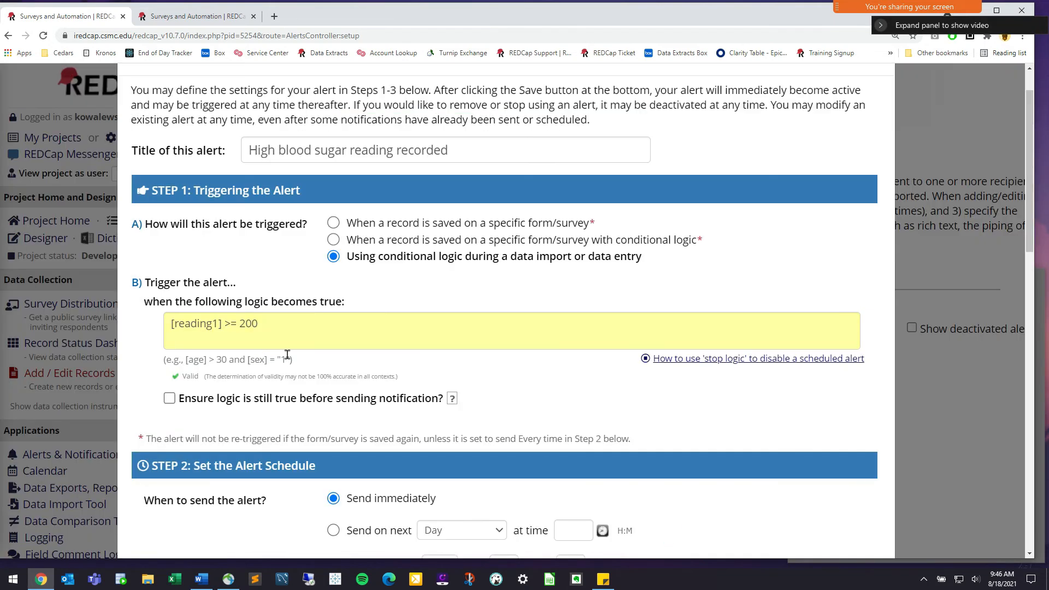
{"action": "scroll", "coordinate": [489, 364], "scroll_direction": "down", "scroll_amount": 2}
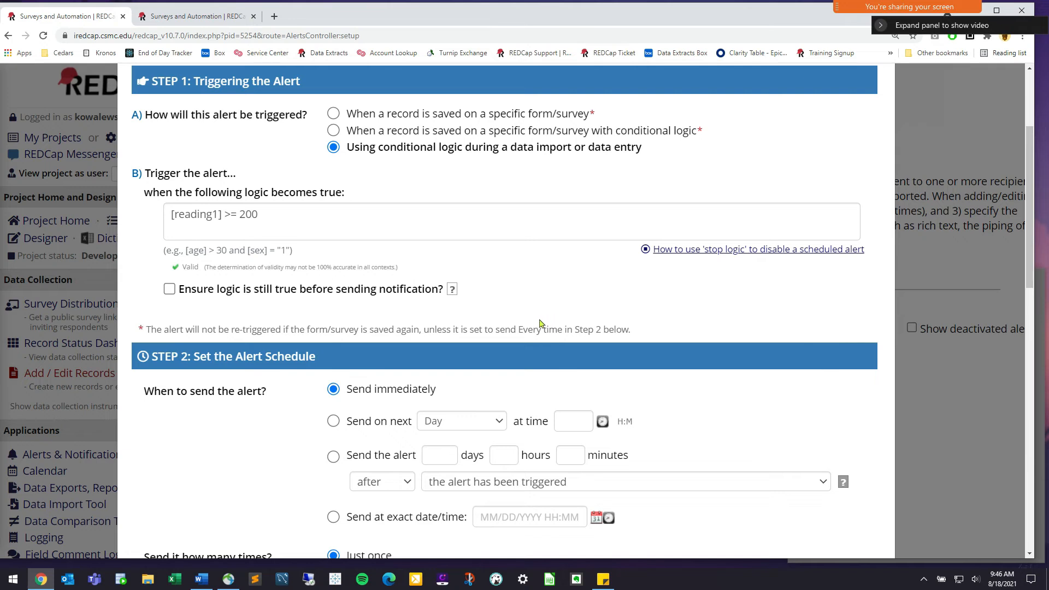
{"action": "left_click_drag", "start_coordinate": [294, 360], "coordinate": [170, 359]}
{"action": "left_click", "coordinate": [297, 348]}
{"action": "left_click_drag", "start_coordinate": [345, 389], "coordinate": [436, 390]}
{"action": "left_click", "coordinate": [364, 427]}
{"action": "key", "text": "Down"}
{"action": "left_click", "coordinate": [364, 391]}
{"action": "left_click_drag", "start_coordinate": [403, 394], "coordinate": [353, 391]}
{"action": "left_click", "coordinate": [442, 401]}
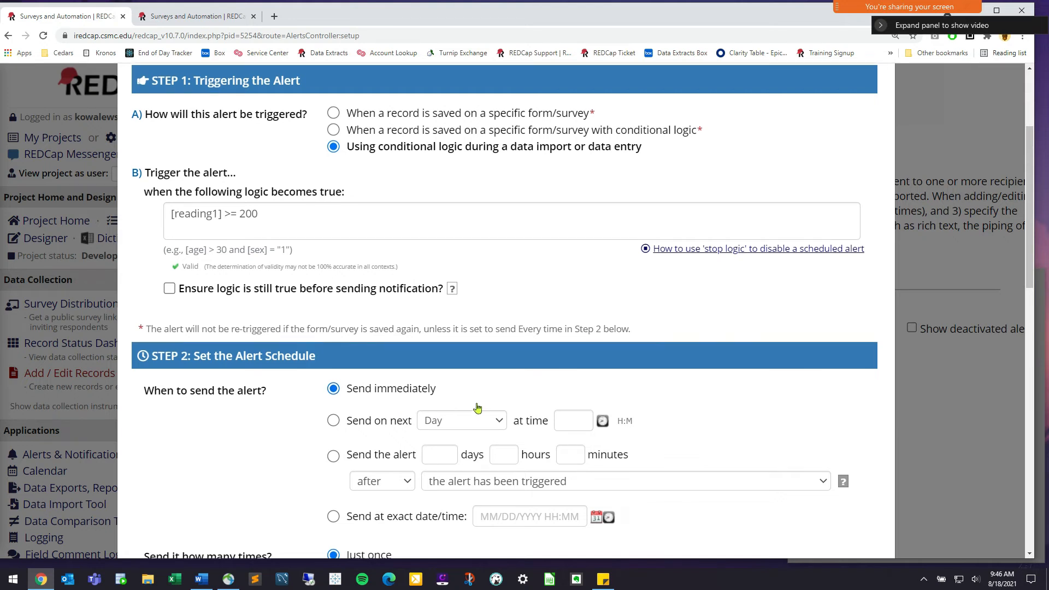
{"action": "scroll", "coordinate": [479, 405], "scroll_direction": "down", "scroll_amount": 2}
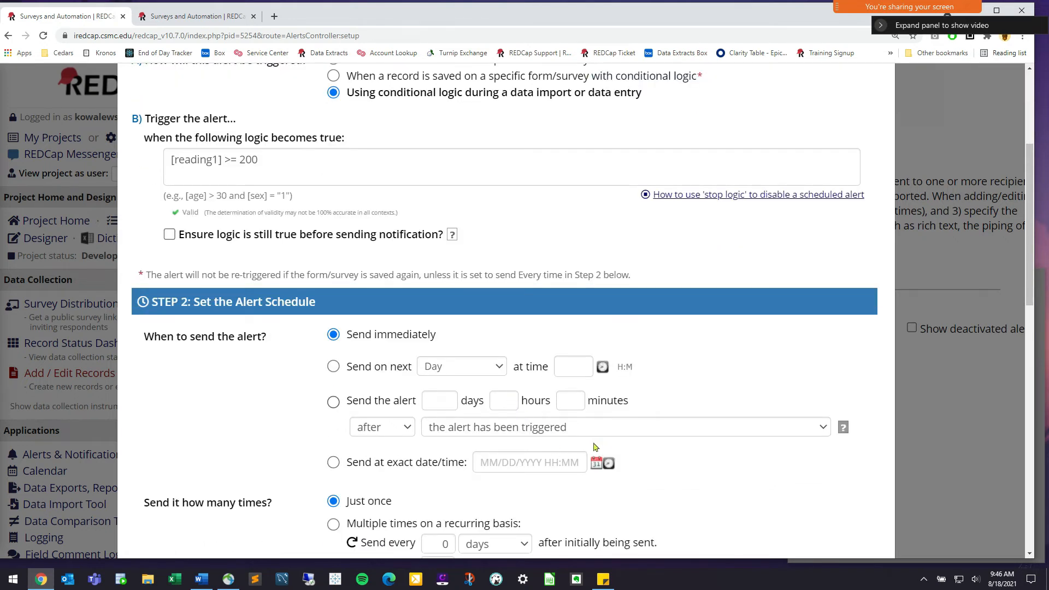
{"action": "scroll", "coordinate": [284, 465], "scroll_direction": "down", "scroll_amount": 2}
{"action": "left_click_drag", "start_coordinate": [277, 445], "coordinate": [244, 455]}
{"action": "left_click", "coordinate": [153, 452]}
{"action": "left_click", "coordinate": [245, 456]}
{"action": "scroll", "coordinate": [257, 458], "scroll_direction": "down", "scroll_amount": 1}
{"action": "scroll", "coordinate": [257, 458], "scroll_direction": "down", "scroll_amount": 2}
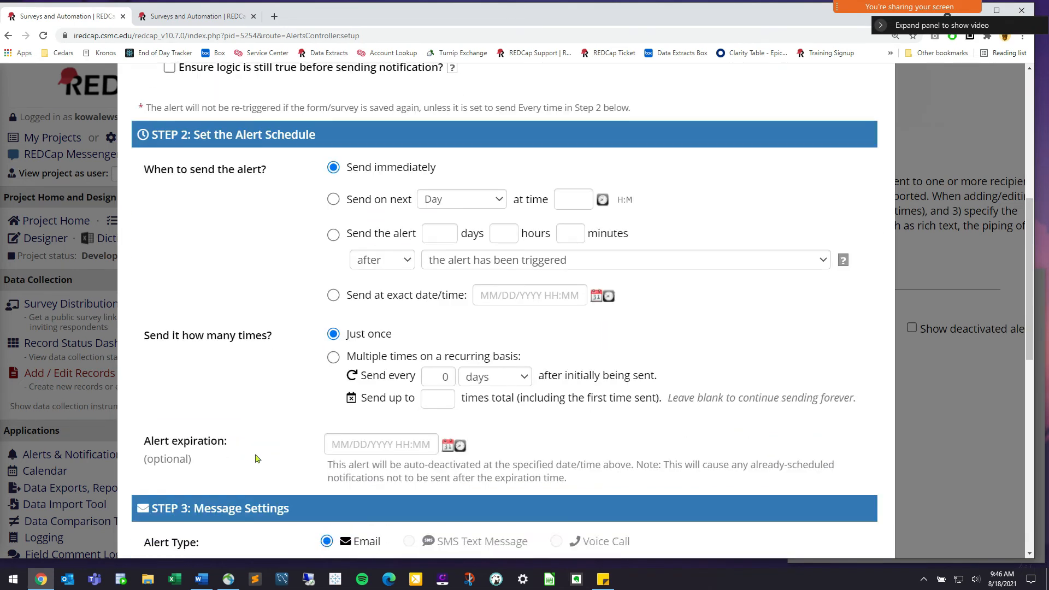
{"action": "left_click", "coordinate": [375, 310]}
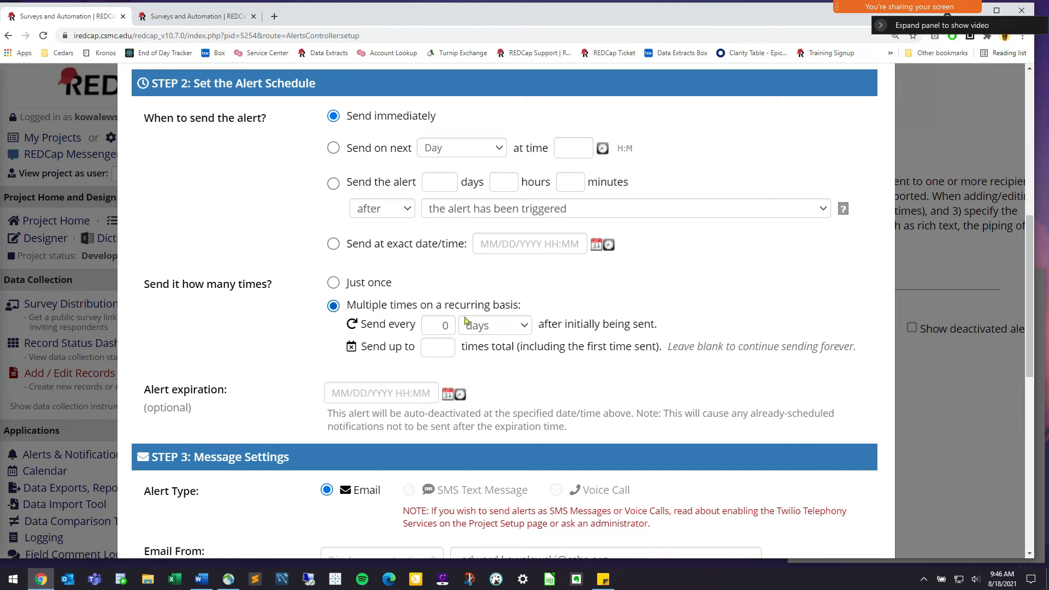
{"action": "left_click", "coordinate": [365, 287]}
{"action": "scroll", "coordinate": [459, 301], "scroll_direction": "down", "scroll_amount": 2}
{"action": "scroll", "coordinate": [461, 291], "scroll_direction": "down", "scroll_amount": 2}
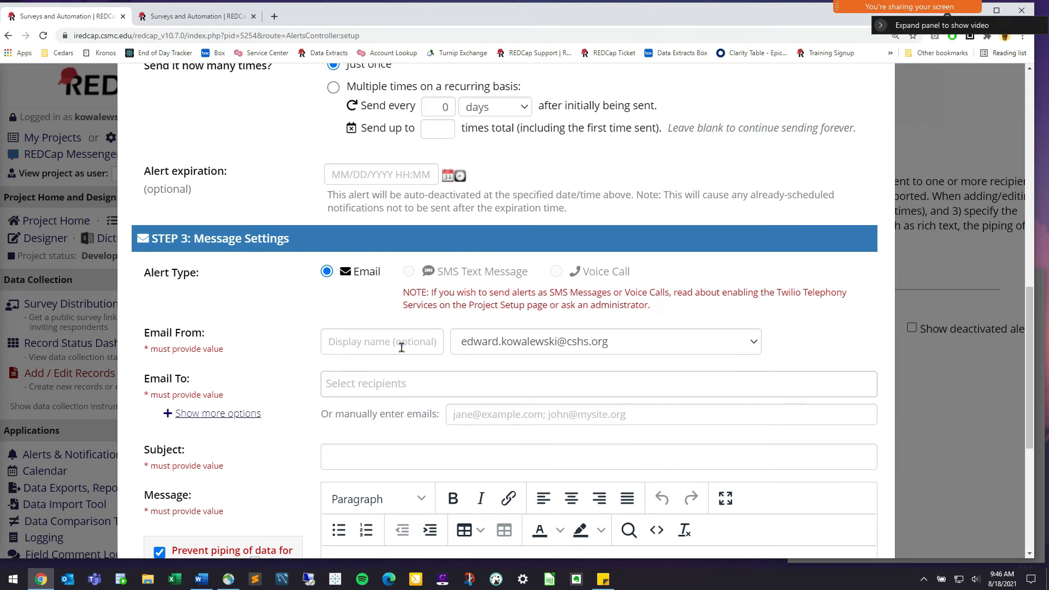
Keep the sender address and add the project user as the Email To recipient
{"action": "left_click", "coordinate": [578, 341]}
{"action": "left_click", "coordinate": [585, 341]}
{"action": "left_click", "coordinate": [399, 381]}
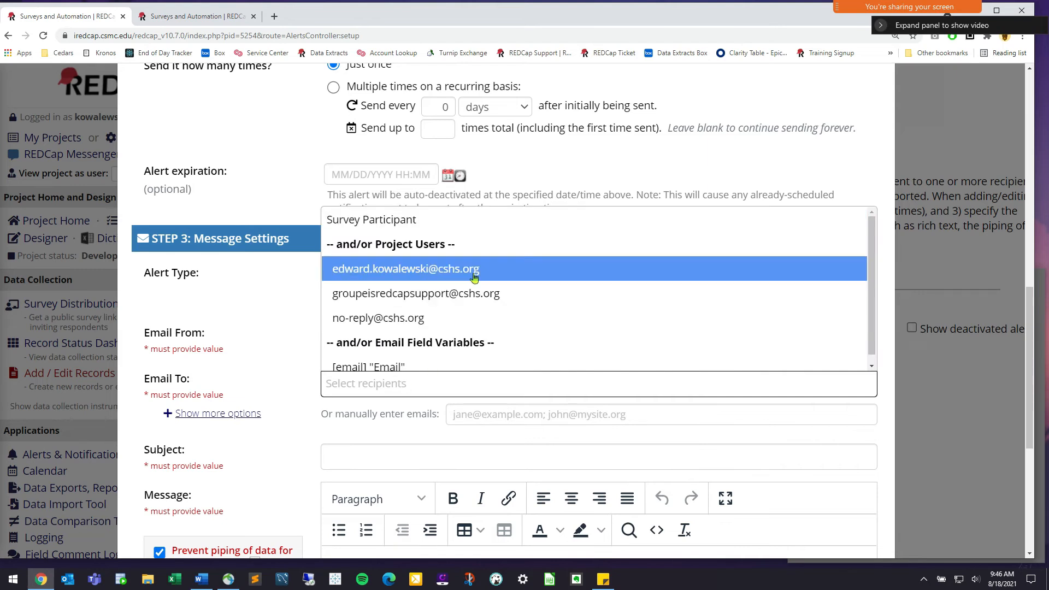
{"action": "left_click", "coordinate": [474, 278]}
{"action": "scroll", "coordinate": [588, 405], "scroll_direction": "down", "scroll_amount": 1}
Paste 'High blood sugar reading recorded' into the email Subject field
{"action": "left_click", "coordinate": [421, 398]}
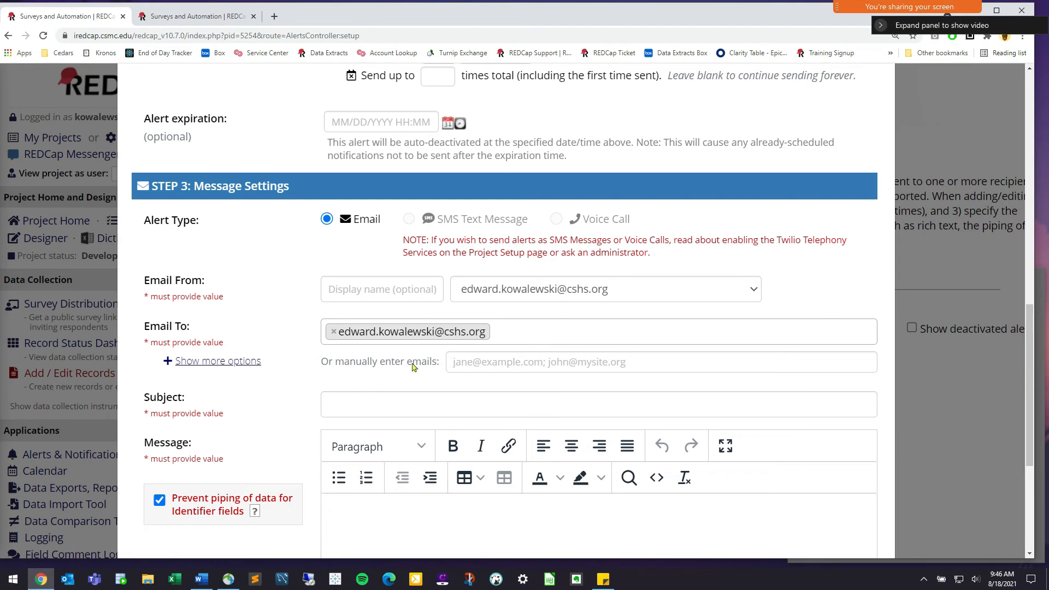
{"action": "scroll", "coordinate": [412, 370], "scroll_direction": "up", "scroll_amount": 12}
{"action": "scroll", "coordinate": [437, 164], "scroll_direction": "up", "scroll_amount": 1}
{"action": "left_click_drag", "start_coordinate": [475, 148], "coordinate": [293, 215]}
{"action": "key", "text": "ctrl+c"}
{"action": "scroll", "coordinate": [457, 434], "scroll_direction": "down", "scroll_amount": 10}
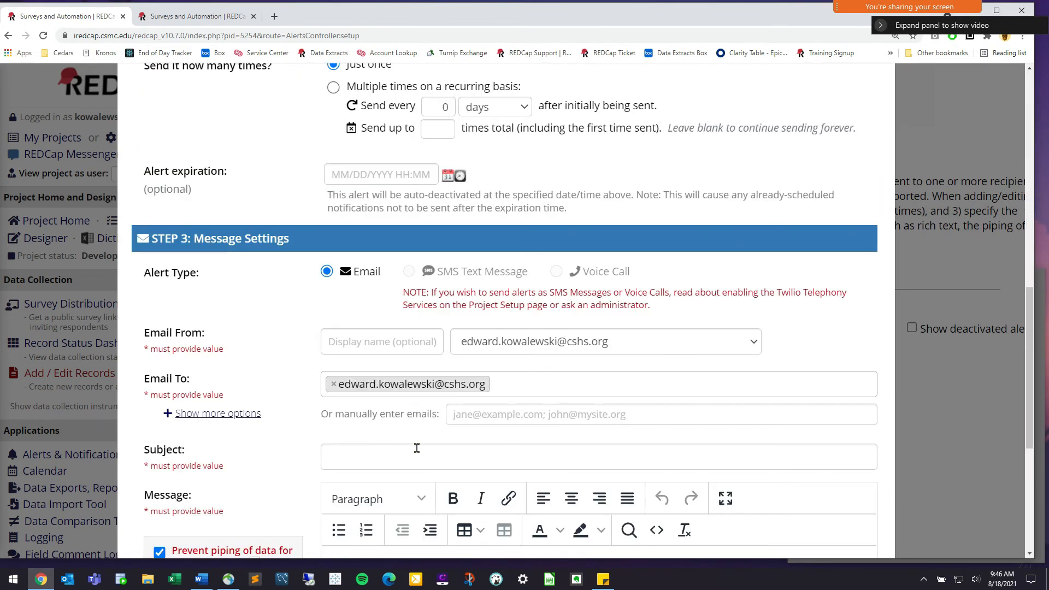
{"action": "left_click", "coordinate": [454, 458]}
{"action": "key", "text": "ctrl+v"}
{"action": "scroll", "coordinate": [443, 481], "scroll_direction": "down", "scroll_amount": 1}
{"action": "scroll", "coordinate": [443, 483], "scroll_direction": "down", "scroll_amount": 2}
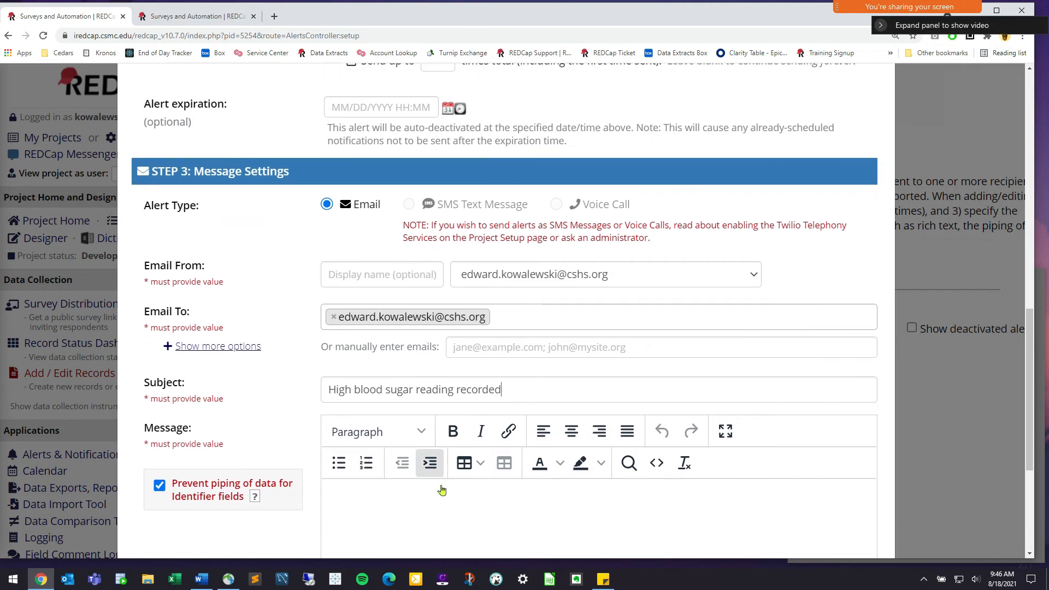
Type the message 'There is a high blood sugar reading for a patient.' and save the alert
{"action": "type", "text": "There is a high blood sugar reading for a patient."}
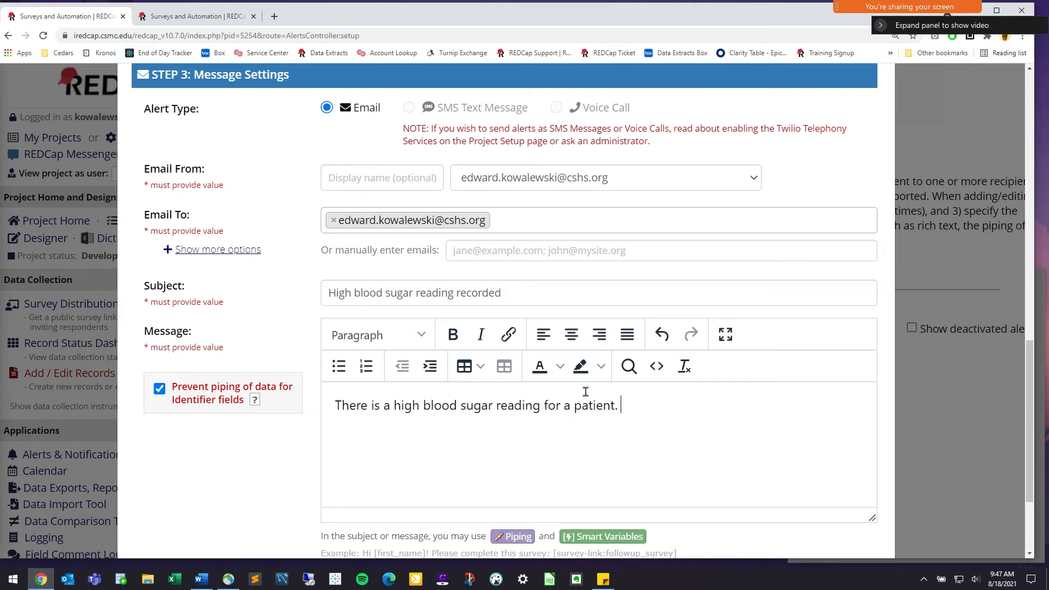
{"action": "scroll", "coordinate": [585, 392], "scroll_direction": "down", "scroll_amount": 2}
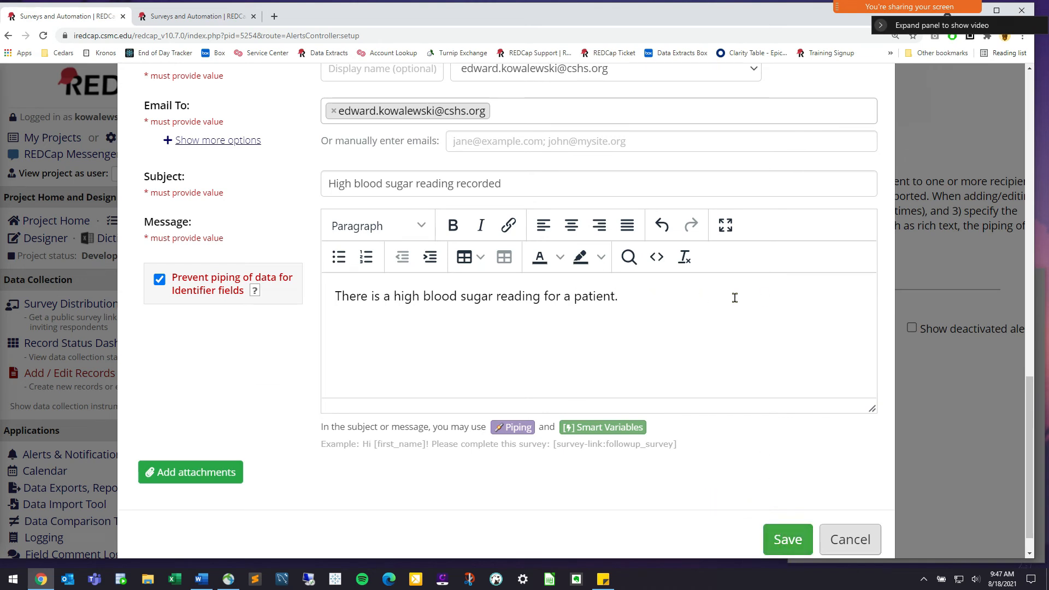
{"action": "left_click", "coordinate": [787, 538]}
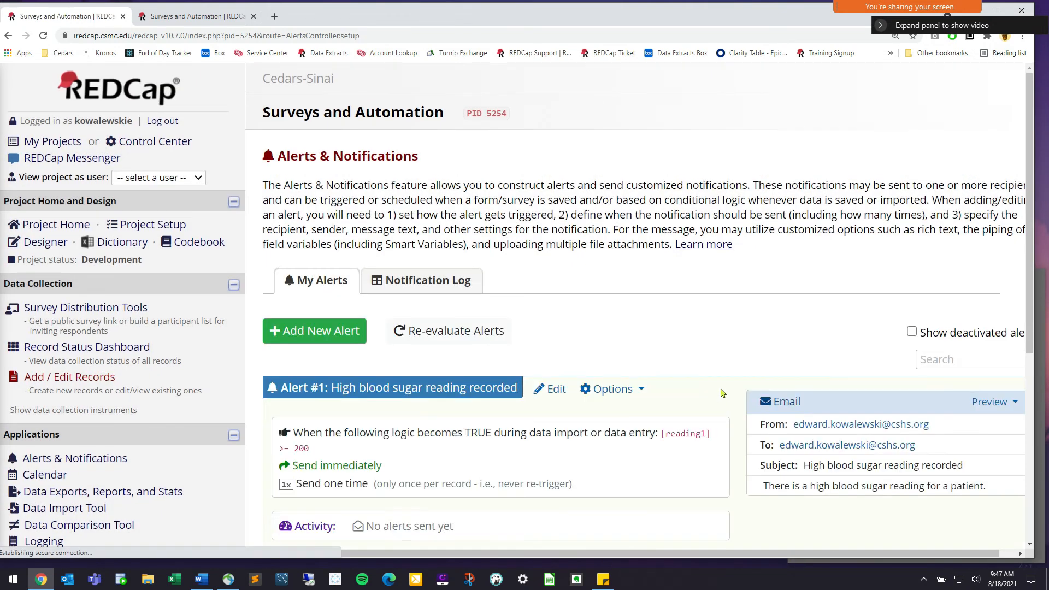
Open Subject ID 4's Day 1 Readings form from the Record Status Dashboard
{"action": "scroll", "coordinate": [708, 370], "scroll_direction": "down", "scroll_amount": 1}
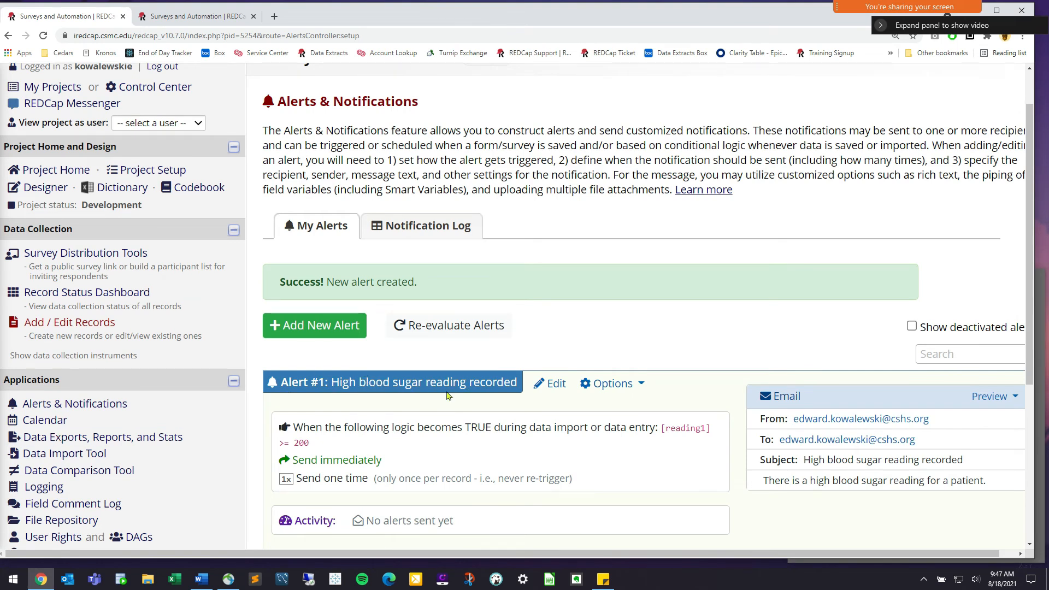
{"action": "left_click", "coordinate": [72, 323]}
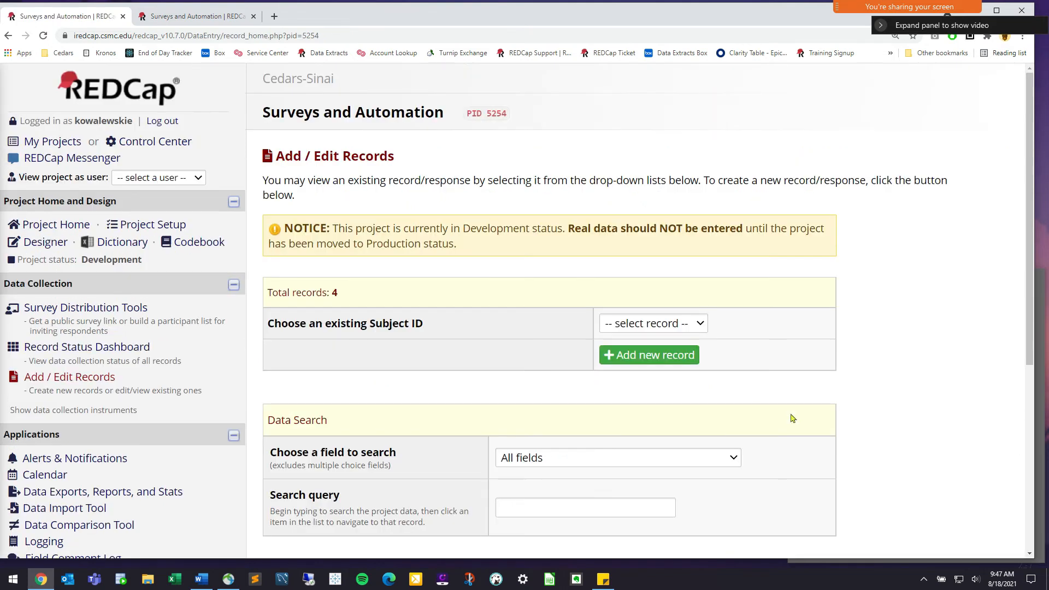
{"action": "left_click", "coordinate": [54, 347]}
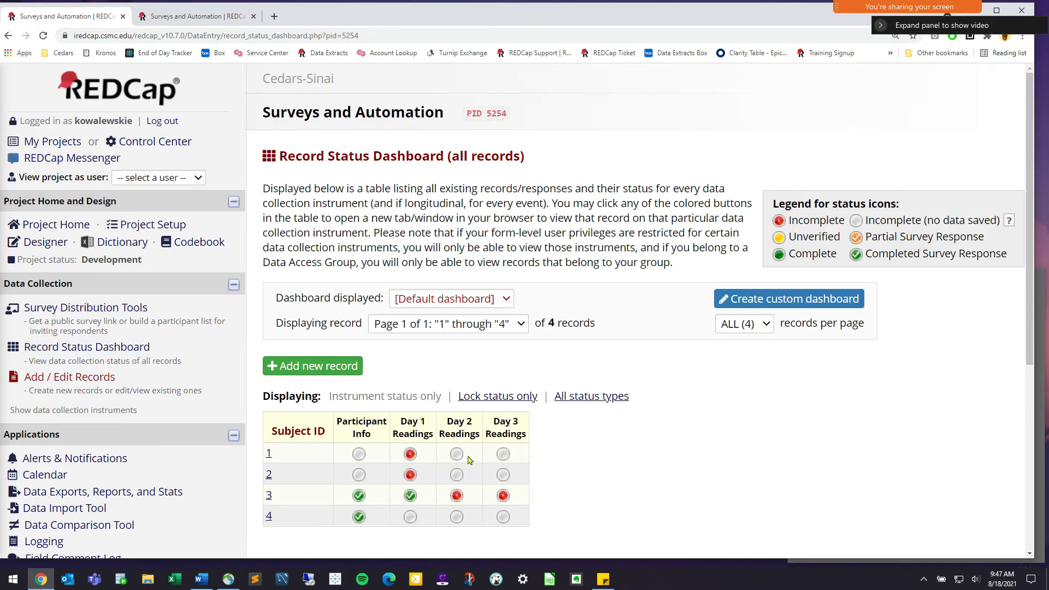
{"action": "scroll", "coordinate": [415, 456], "scroll_direction": "down", "scroll_amount": 2}
{"action": "left_click", "coordinate": [411, 408]}
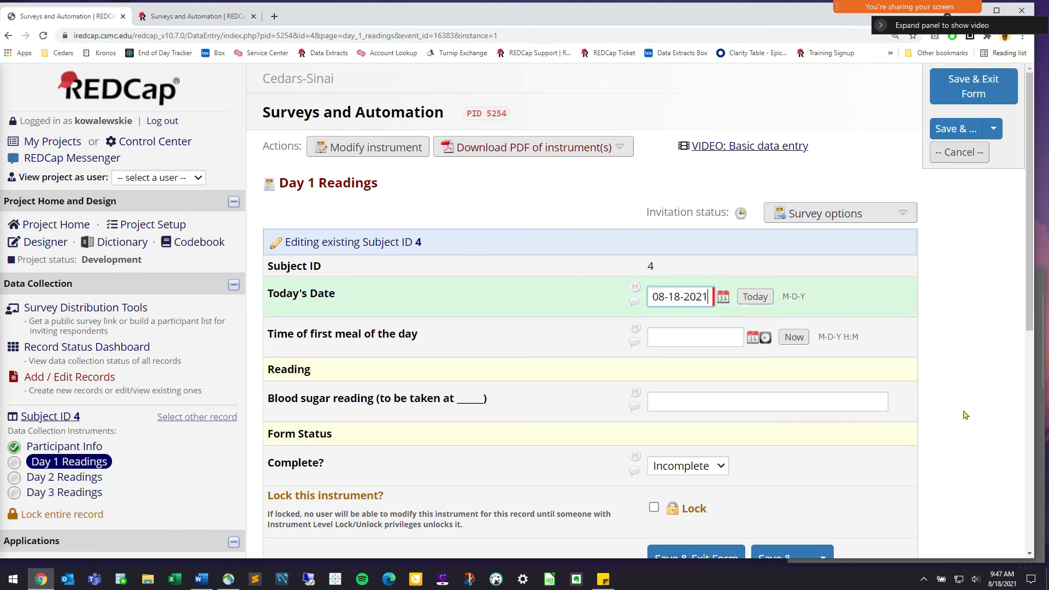
Set first meal time to now, enter blood sugar 150, mark Complete, and save the form
{"action": "left_click", "coordinate": [795, 337]}
{"action": "left_click", "coordinate": [709, 393]}
{"action": "type", "text": "2021 09:47"}
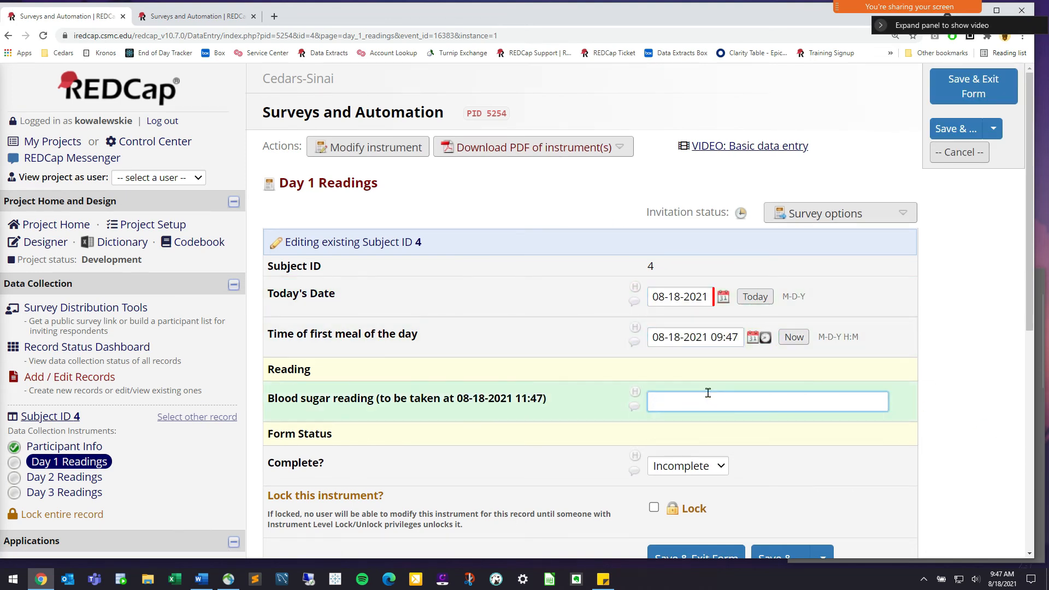
{"action": "type", "text": "150"}
{"action": "left_click", "coordinate": [687, 465]}
{"action": "left_click", "coordinate": [680, 522]}
{"action": "scroll", "coordinate": [689, 514], "scroll_direction": "down", "scroll_amount": 1}
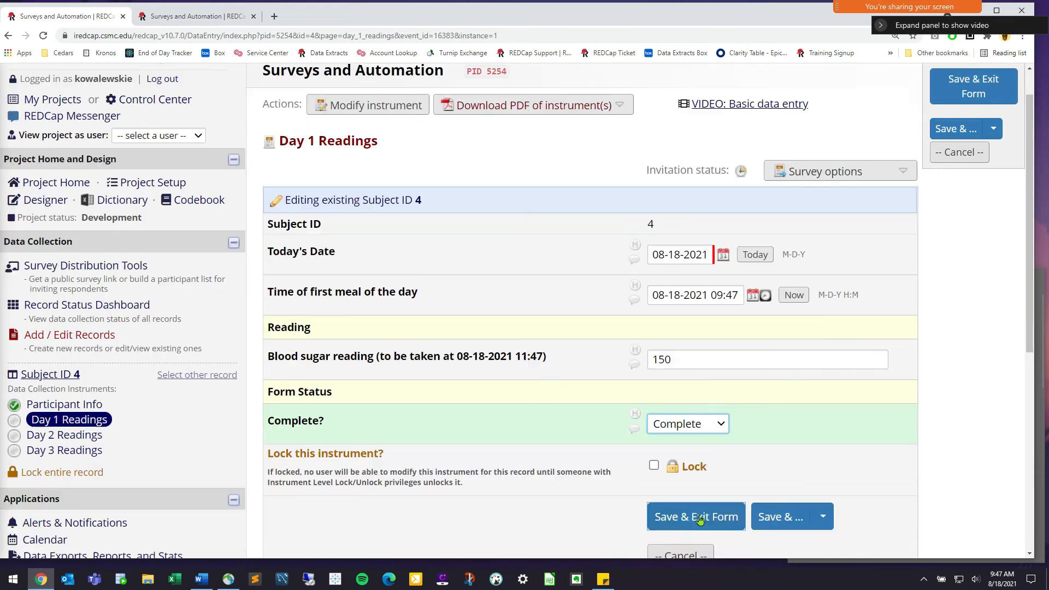
{"action": "left_click", "coordinate": [759, 503]}
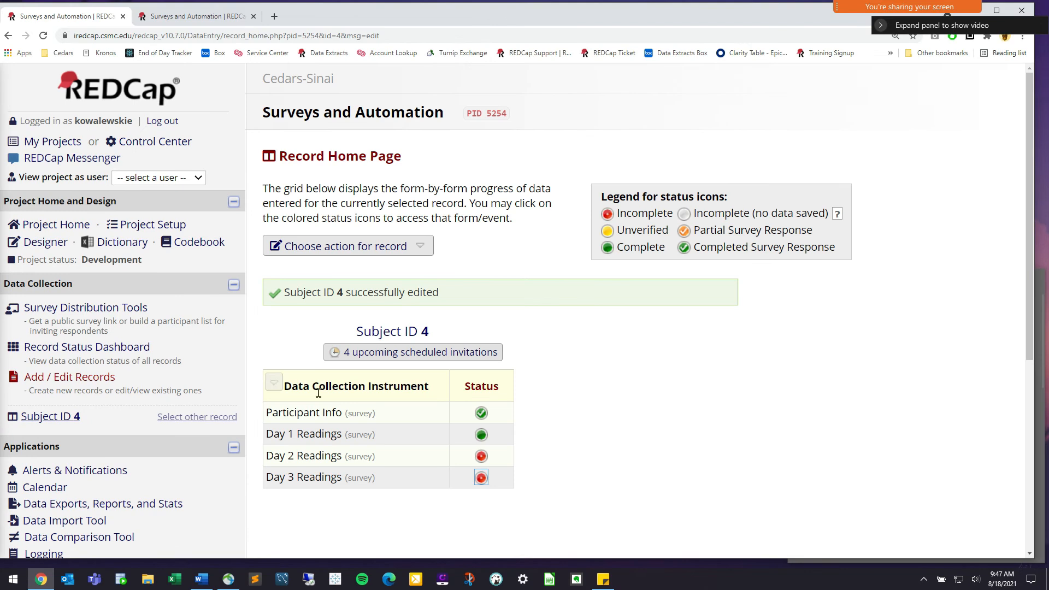
{"action": "left_click", "coordinate": [77, 378]}
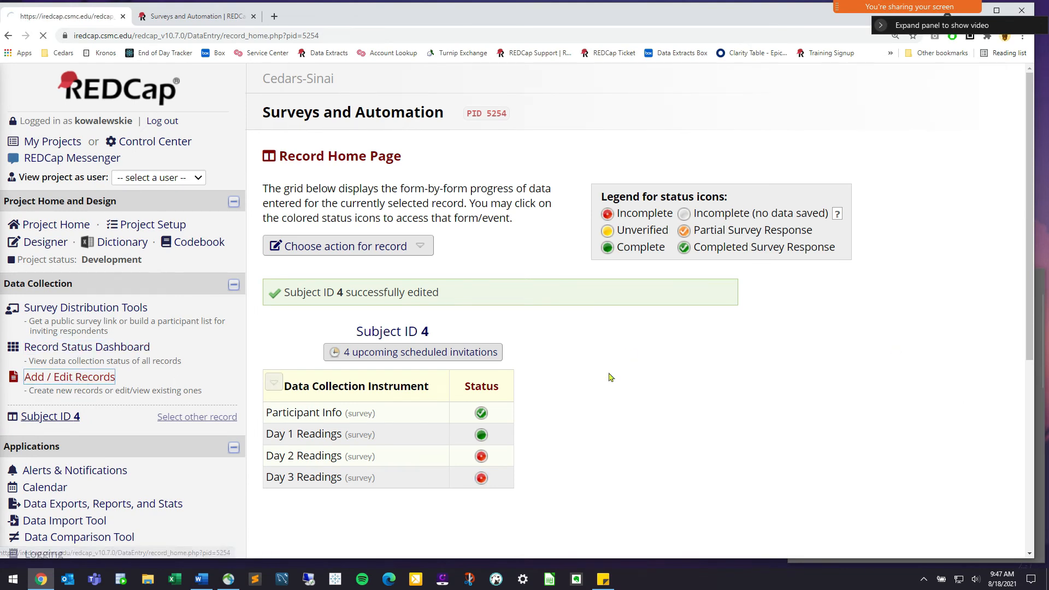
Add new record Subject ID 5 and fill in the test participant's ID, name and e-mail
{"action": "left_click", "coordinate": [670, 361]}
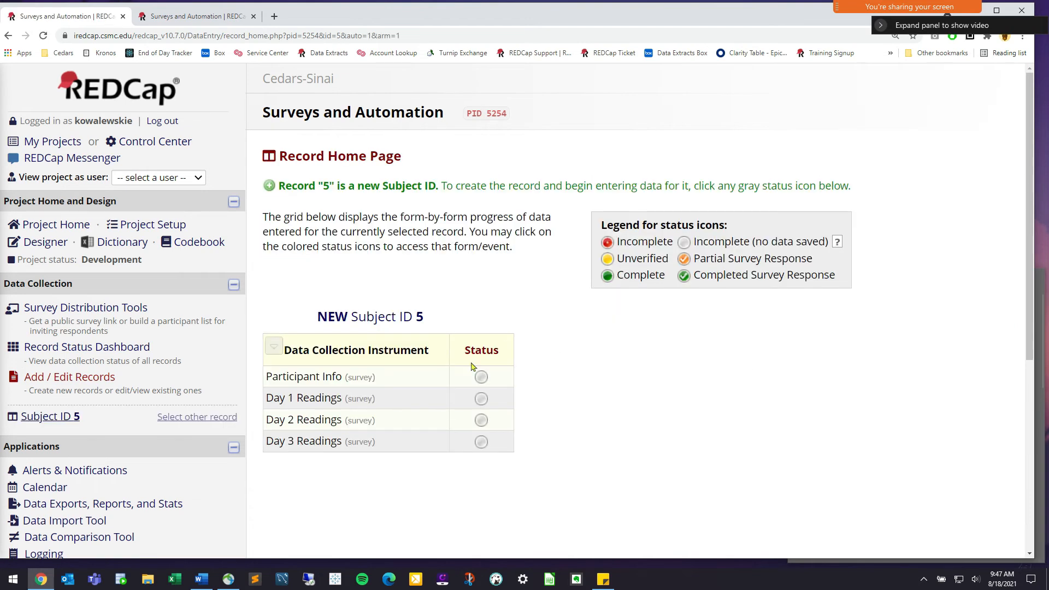
{"action": "left_click", "coordinate": [482, 377]}
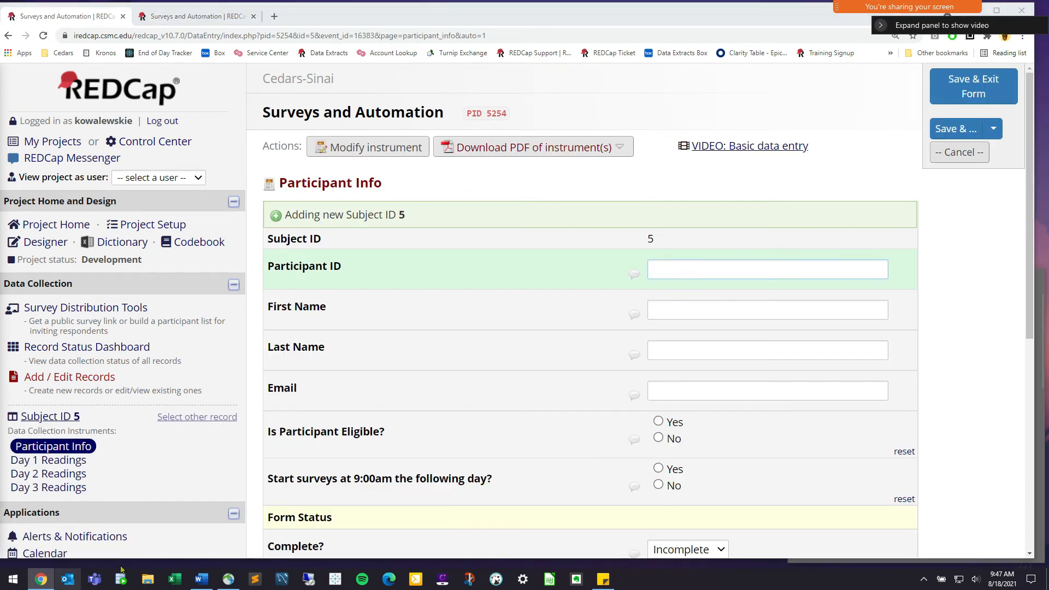
{"action": "left_click", "coordinate": [724, 268]}
{"action": "type", "text": "13456"}
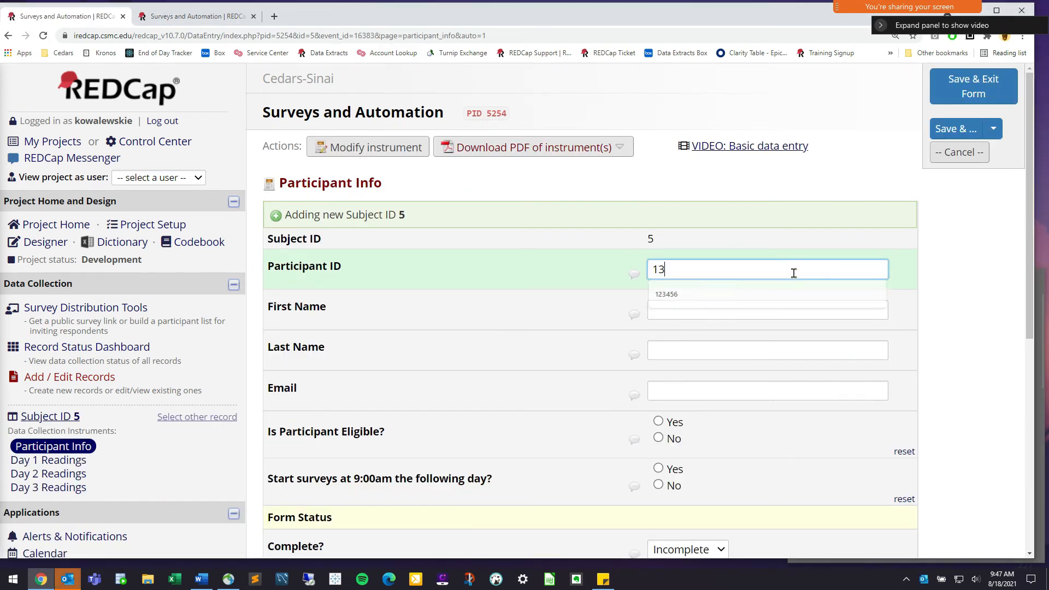
{"action": "left_click", "coordinate": [725, 313]}
{"action": "left_click", "coordinate": [714, 354]}
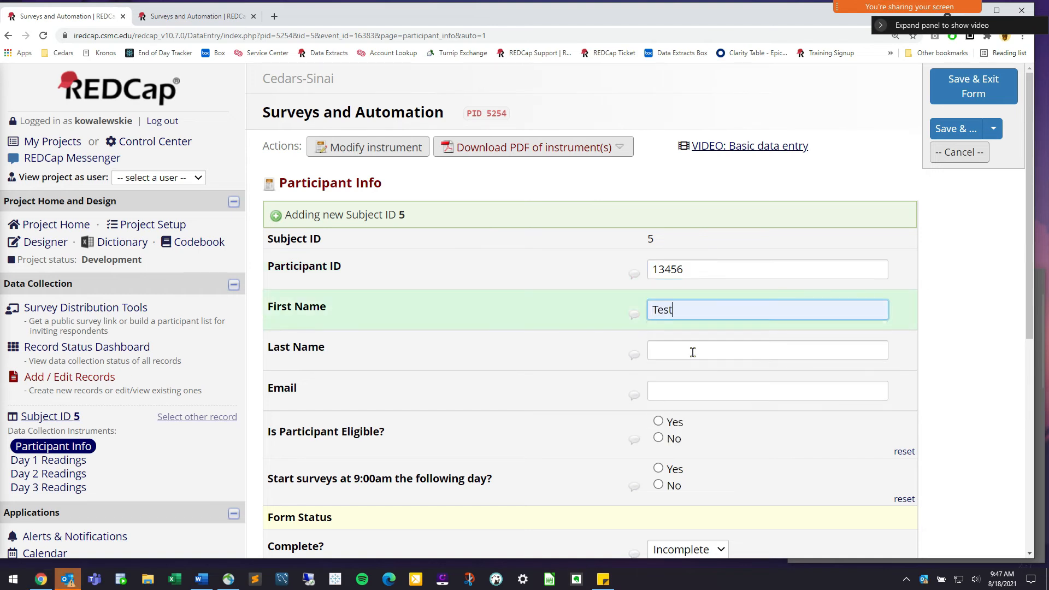
{"action": "left_click", "coordinate": [715, 350]}
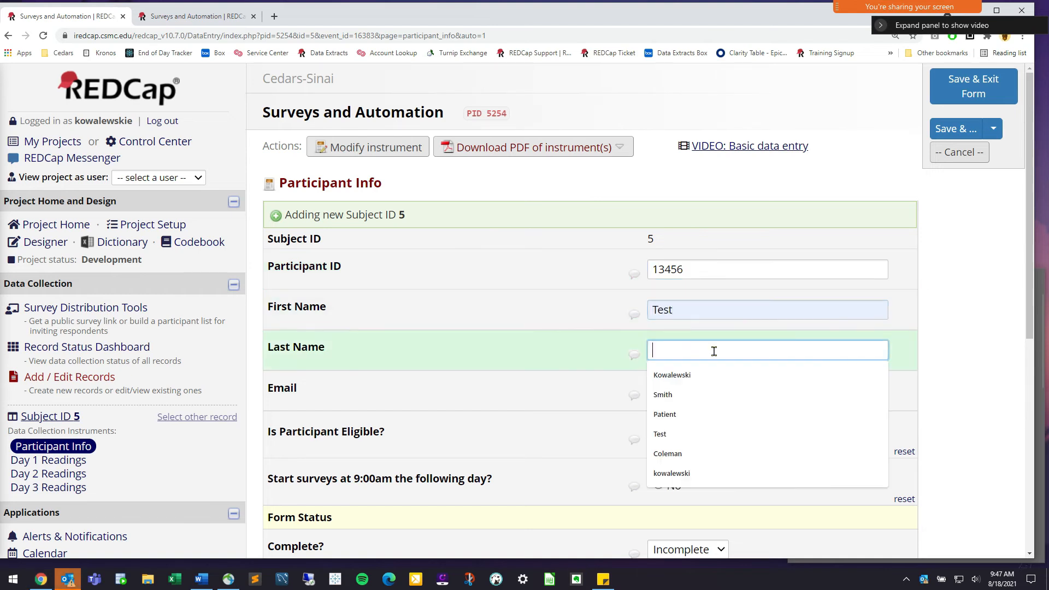
{"action": "left_click", "coordinate": [705, 394]}
{"action": "left_click", "coordinate": [709, 387]}
{"action": "left_click", "coordinate": [671, 431]}
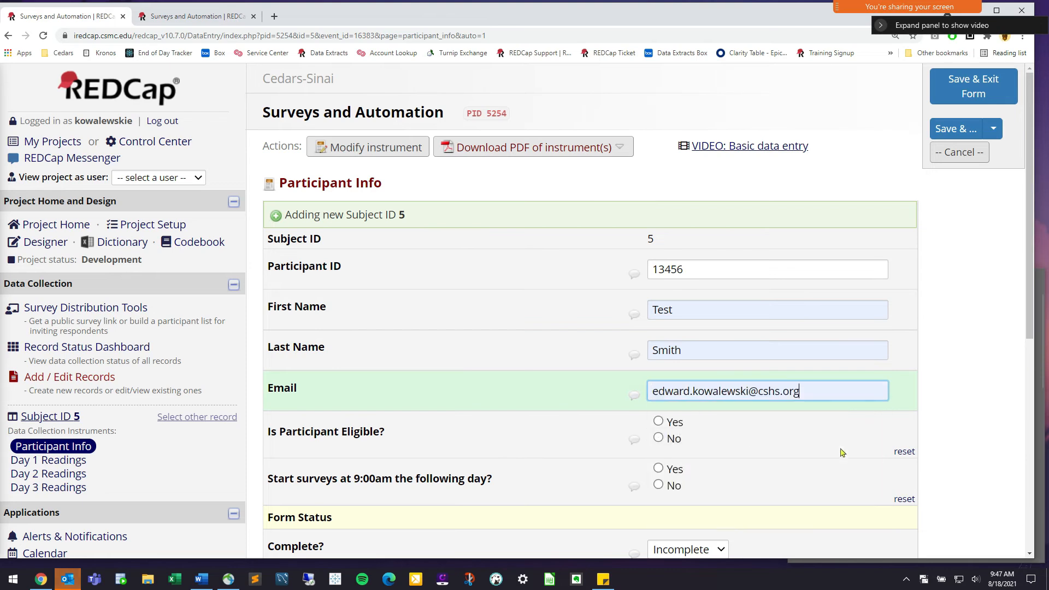
Answer Yes to eligibility and to starting surveys next day, then save Participant Info
{"action": "left_click", "coordinate": [674, 423]}
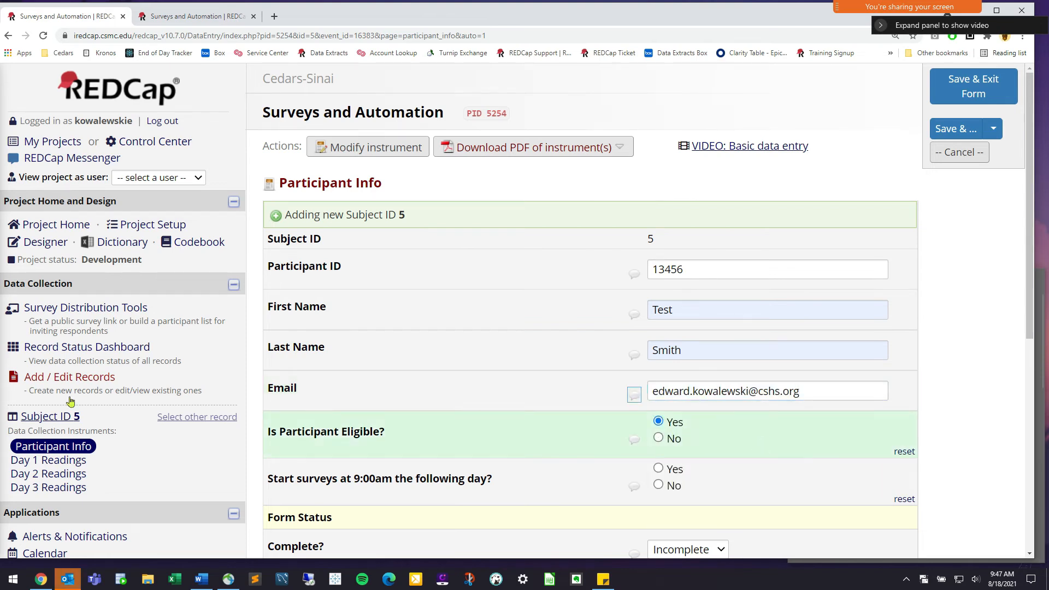
{"action": "left_click", "coordinate": [679, 473]}
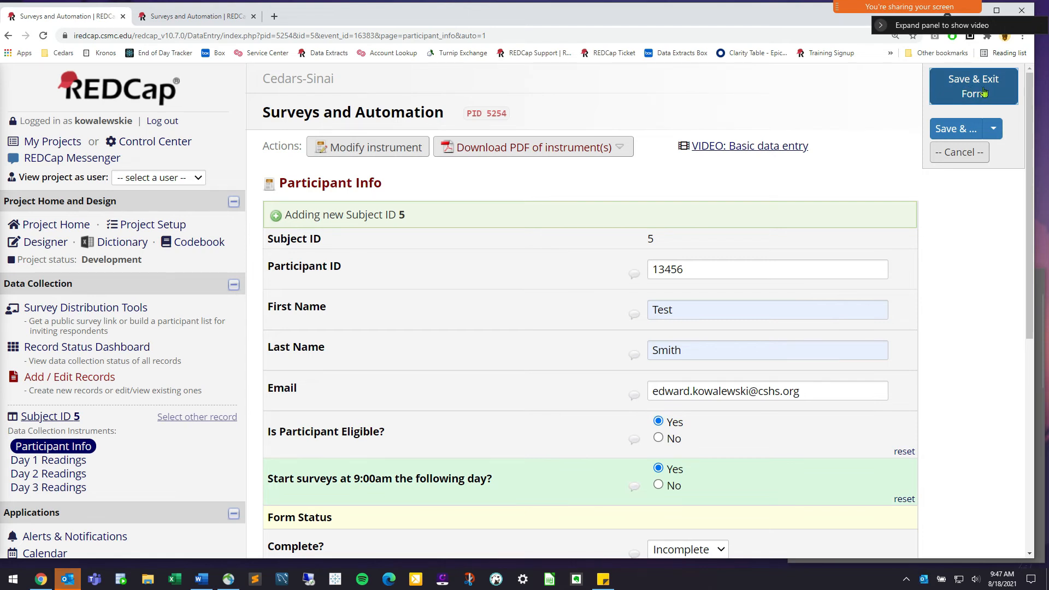
{"action": "left_click", "coordinate": [672, 486]}
{"action": "left_click", "coordinate": [668, 471]}
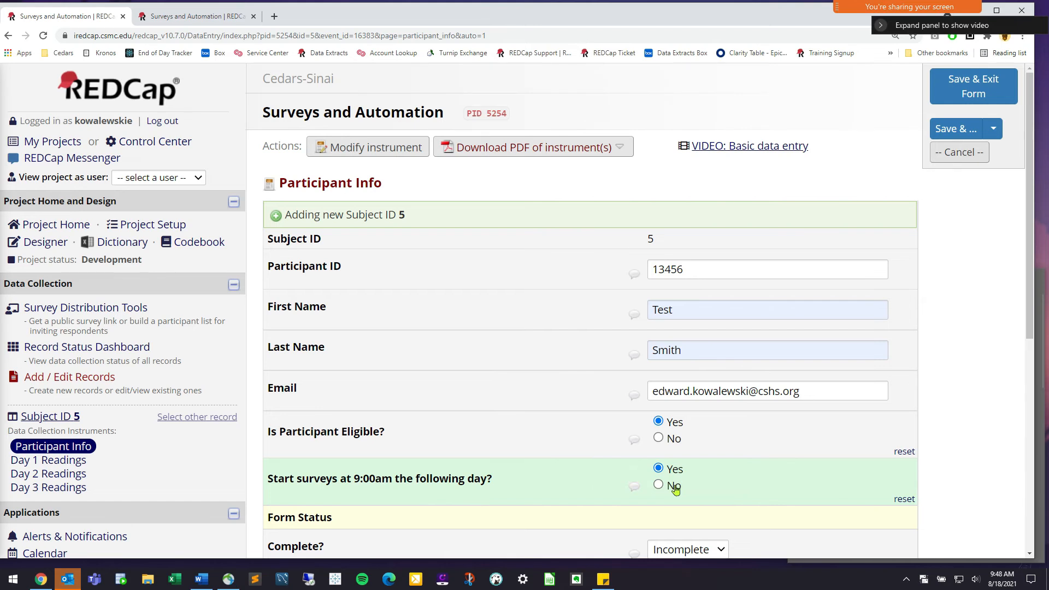
{"action": "left_click", "coordinate": [991, 81]}
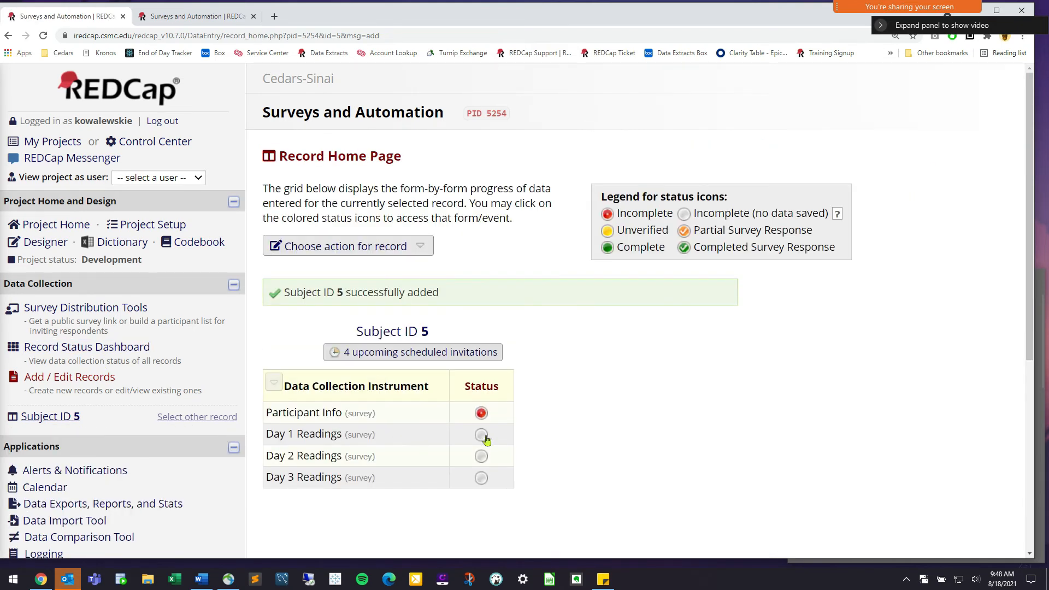
Record Subject ID 5's Day 1 reading with current meal time and blood sugar 230
{"action": "left_click", "coordinate": [482, 436]}
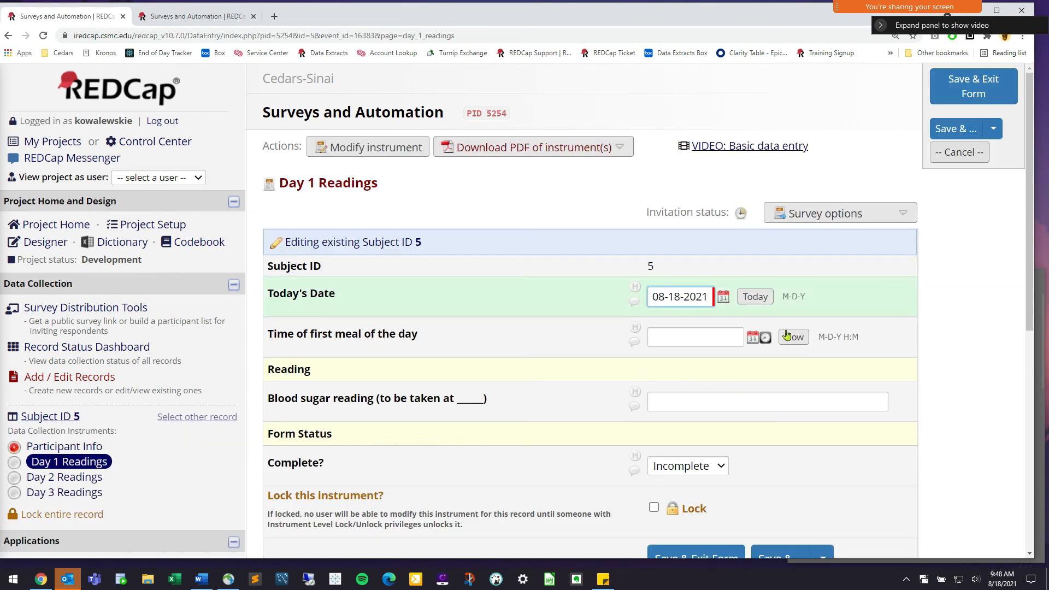
{"action": "left_click", "coordinate": [794, 337]}
{"action": "left_click", "coordinate": [704, 399]}
{"action": "type", "text": "20"}
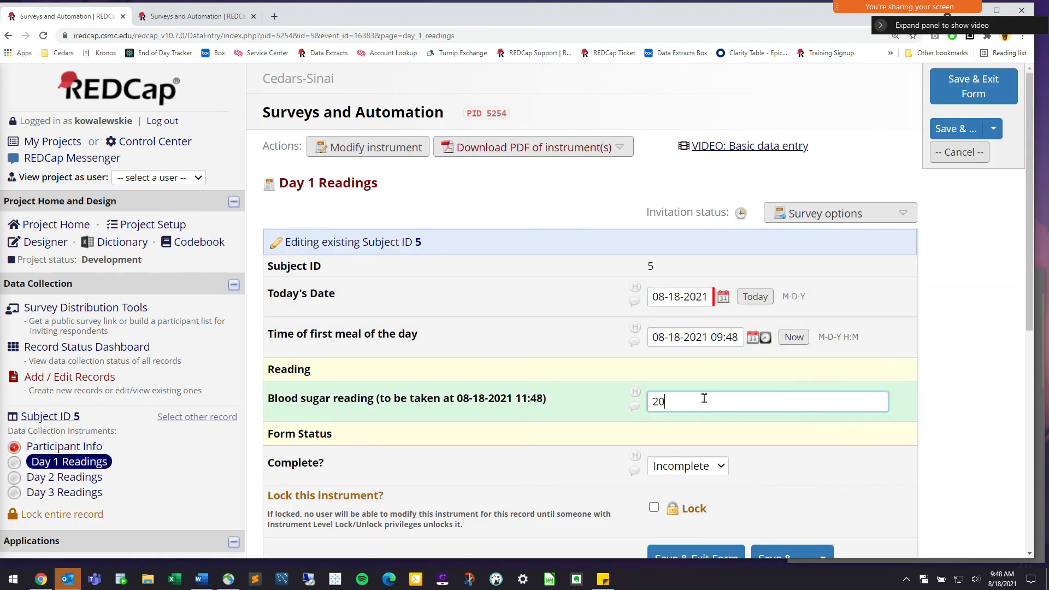
{"action": "type", "text": "0"}
{"action": "double_click", "coordinate": [655, 399]}
{"action": "type", "text": "230"}
{"action": "left_click", "coordinate": [996, 91]}
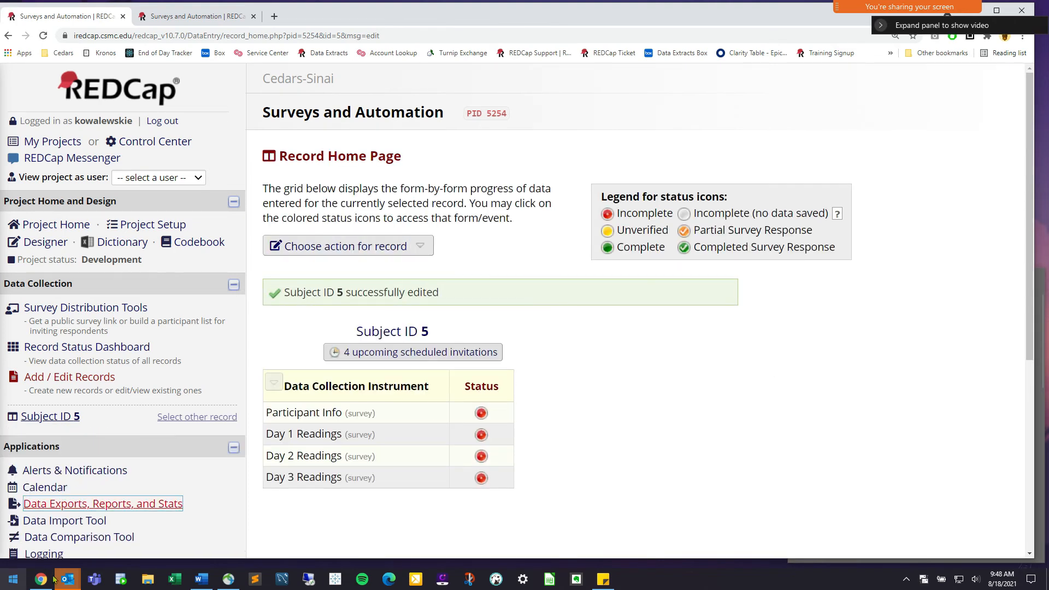
{"action": "left_click", "coordinate": [61, 576]}
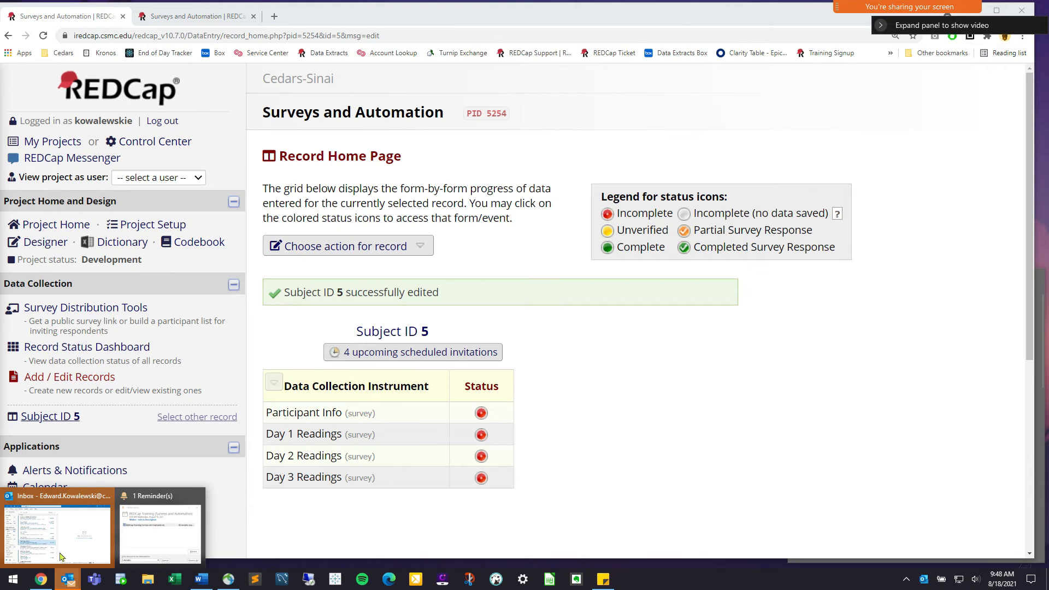
Read the 'High blood sugar reading recorded' email in Outlook, then return to REDCap's Alerts & Notifications
{"action": "left_click", "coordinate": [63, 552]}
{"action": "left_click", "coordinate": [290, 125]}
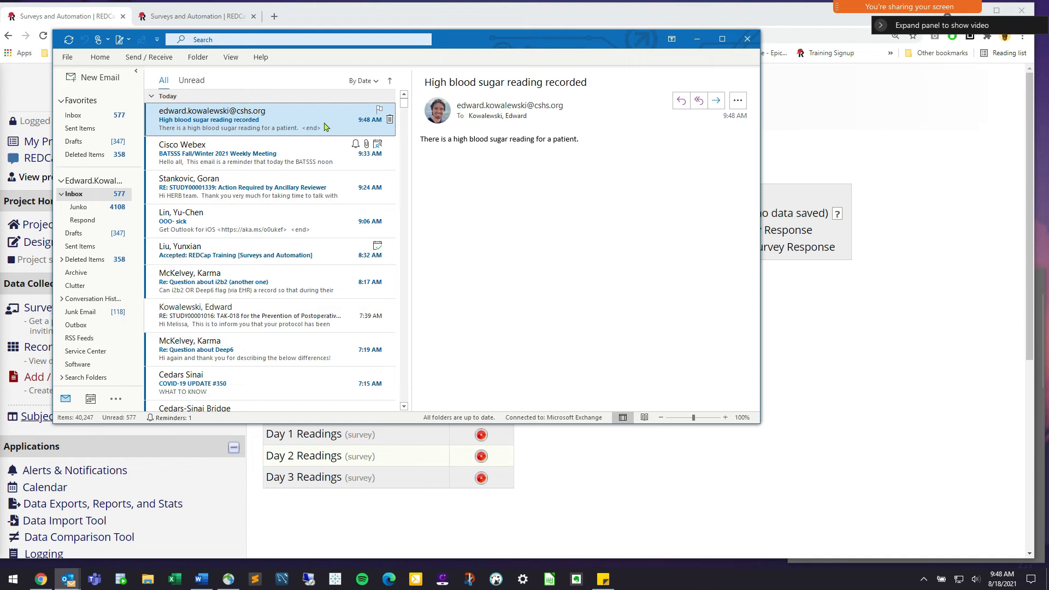
{"action": "left_click", "coordinate": [531, 498]}
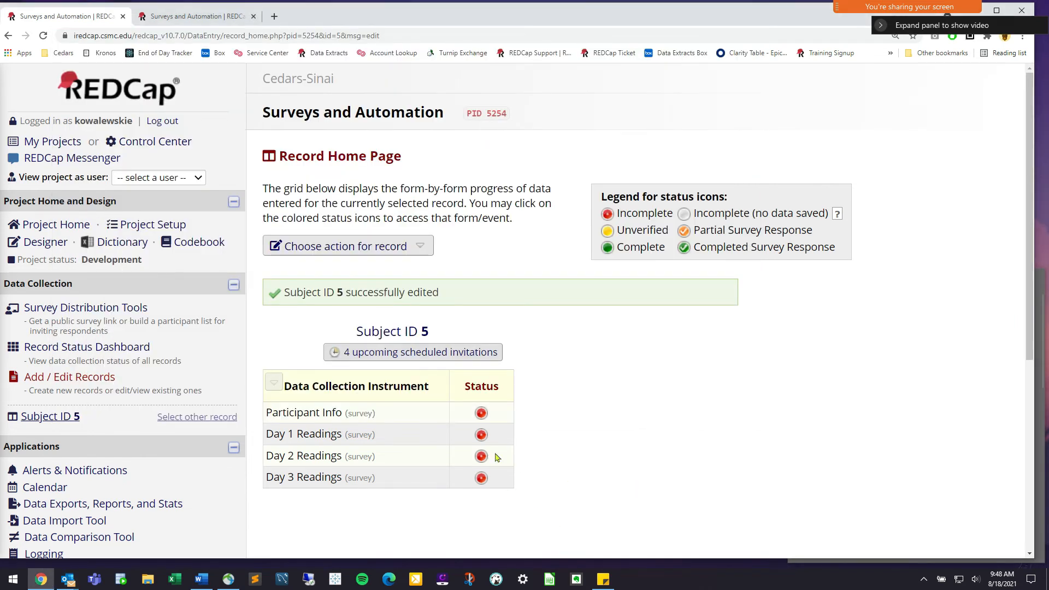
{"action": "left_click", "coordinate": [68, 580]}
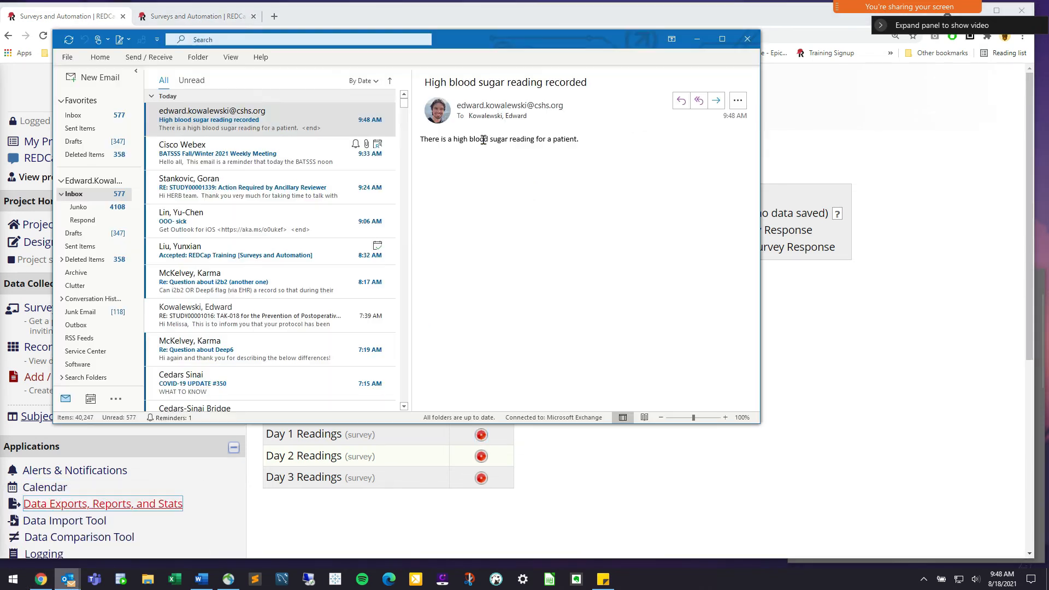
{"action": "left_click", "coordinate": [847, 367]}
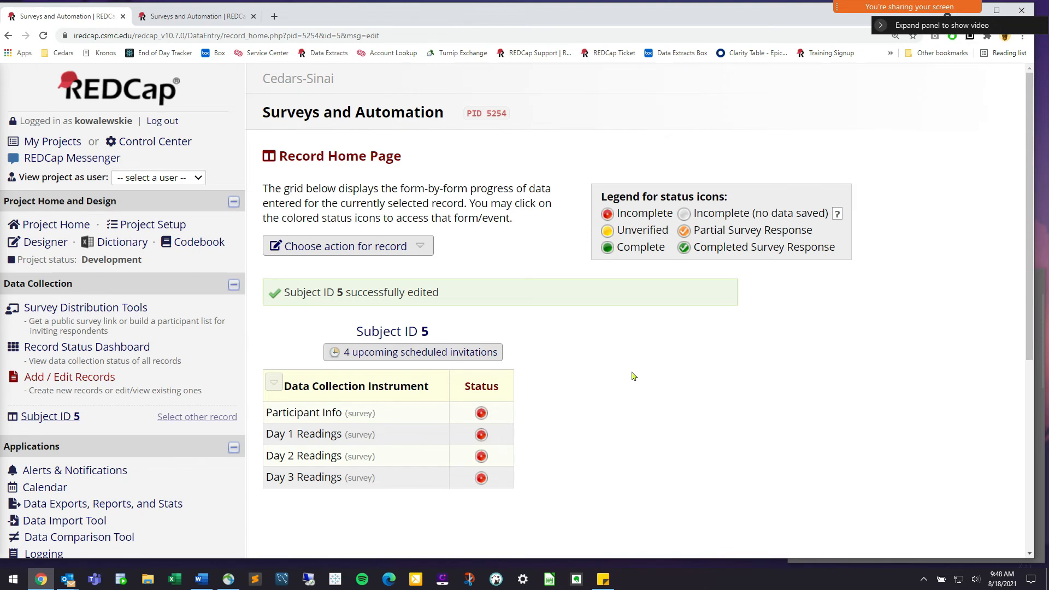
{"action": "left_click", "coordinate": [84, 471]}
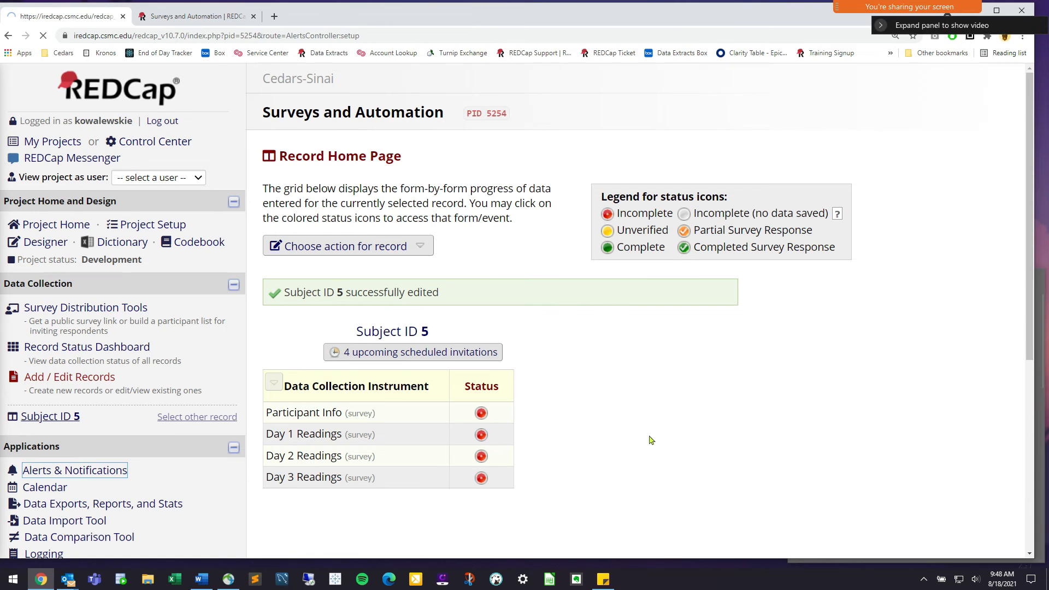
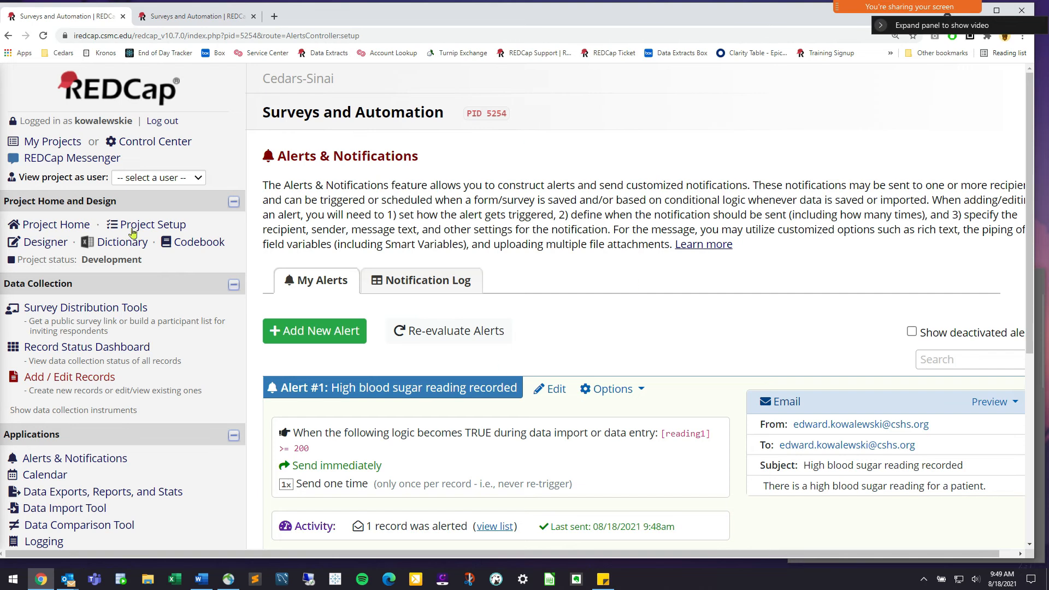
Glance at the Word outline of session topics, then return to REDCap's alerts page
{"action": "left_click_drag", "start_coordinate": [277, 151], "coordinate": [467, 185]}
{"action": "left_click", "coordinate": [492, 186]}
{"action": "scroll", "coordinate": [405, 229], "scroll_direction": "down", "scroll_amount": 2}
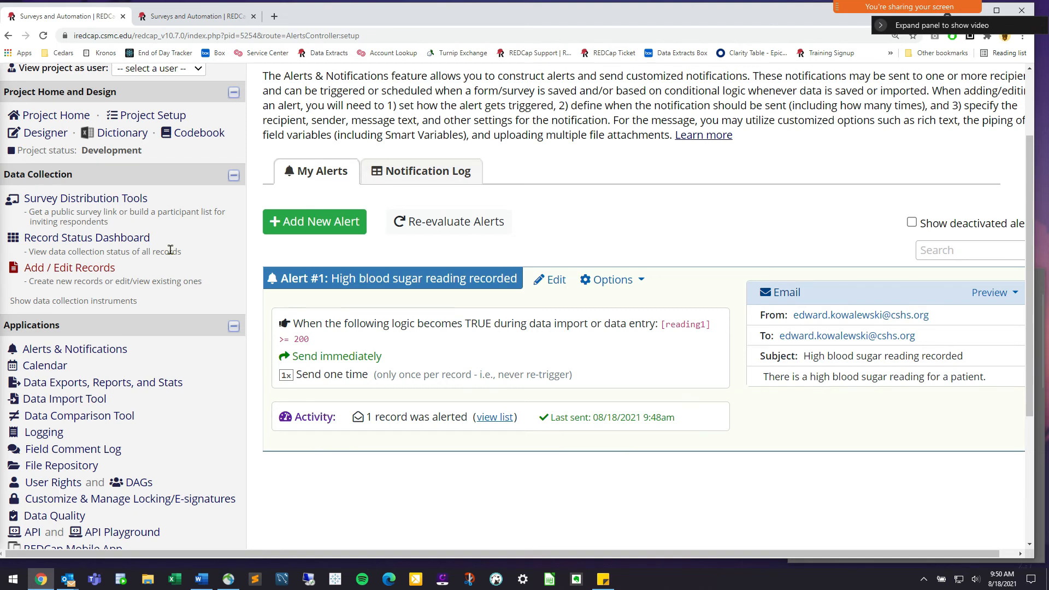
{"action": "left_click", "coordinate": [205, 585]}
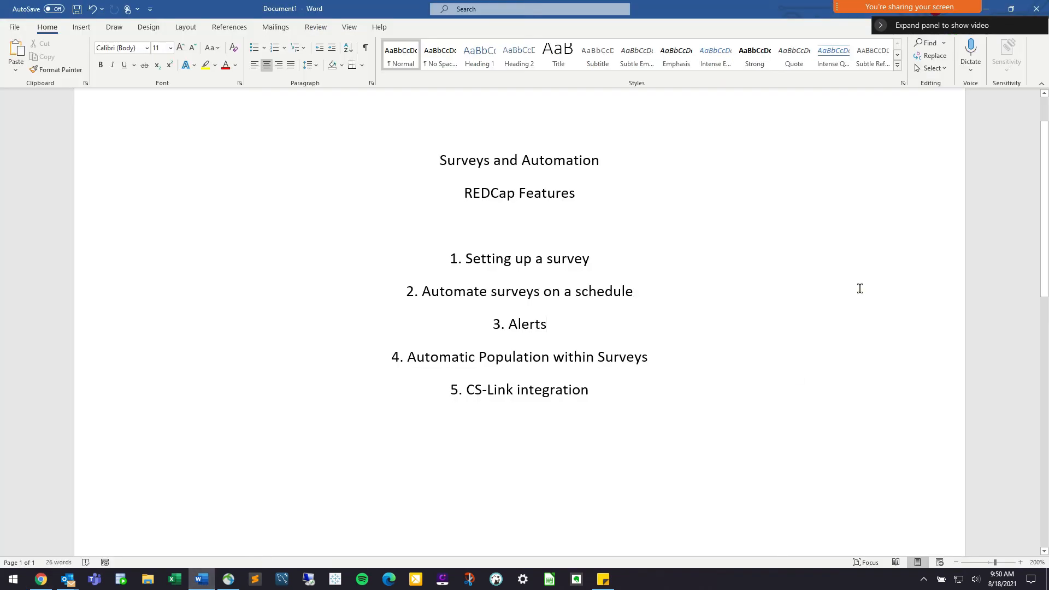
{"action": "left_click", "coordinate": [991, 12]}
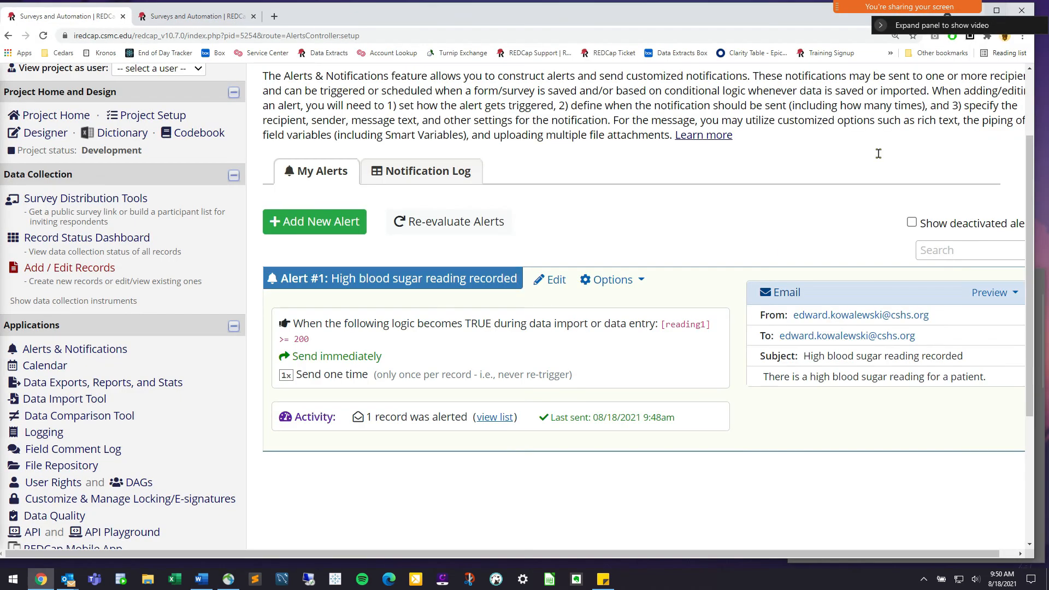
Create a new record, Subject ID 6, from Add / Edit Records
{"action": "left_click", "coordinate": [53, 135]}
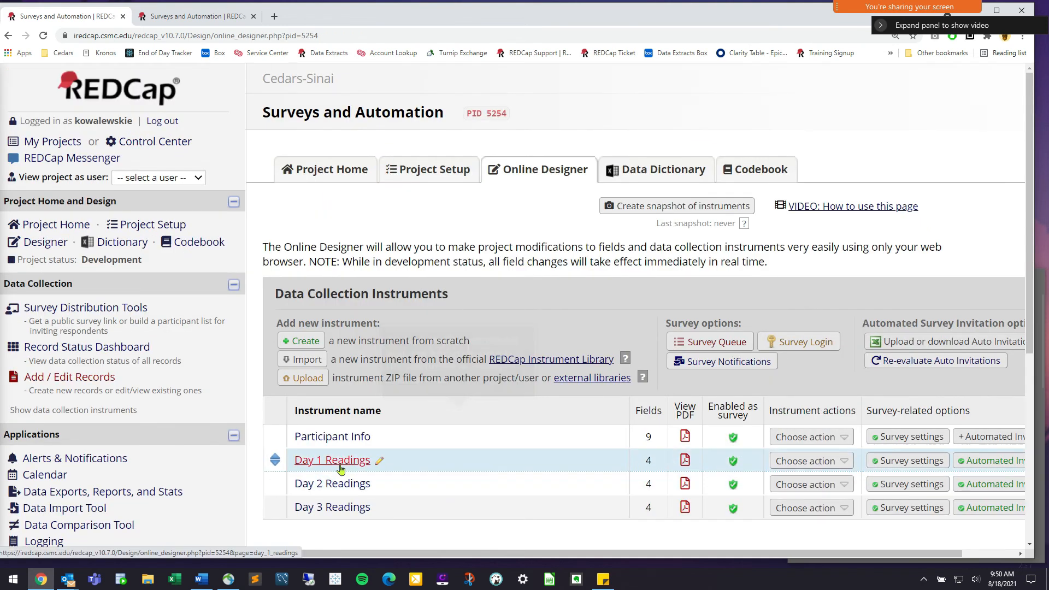
{"action": "left_click", "coordinate": [339, 460]}
{"action": "left_click", "coordinate": [99, 376]}
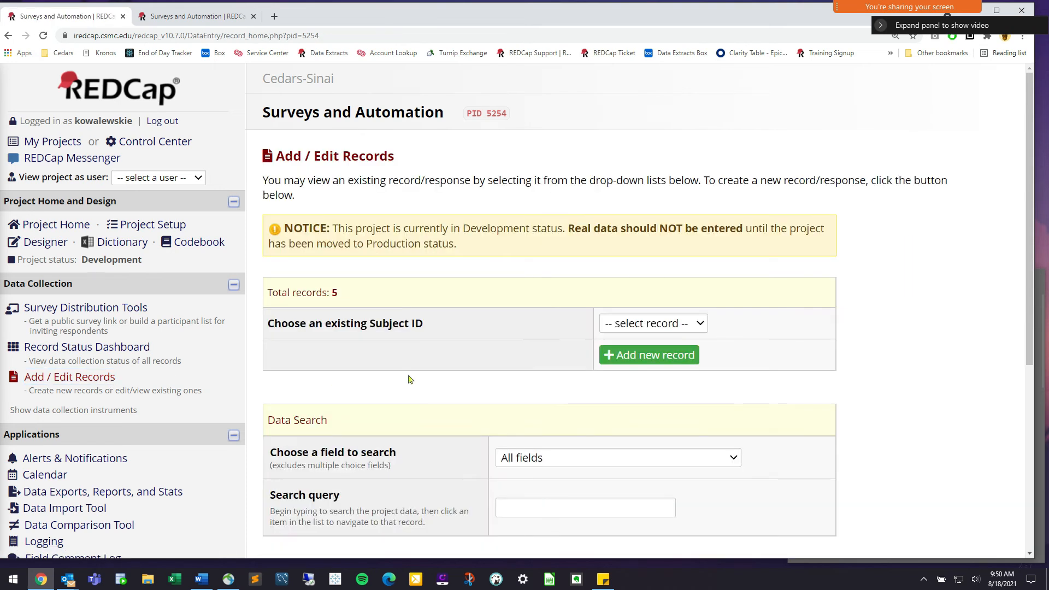
{"action": "left_click", "coordinate": [649, 354]}
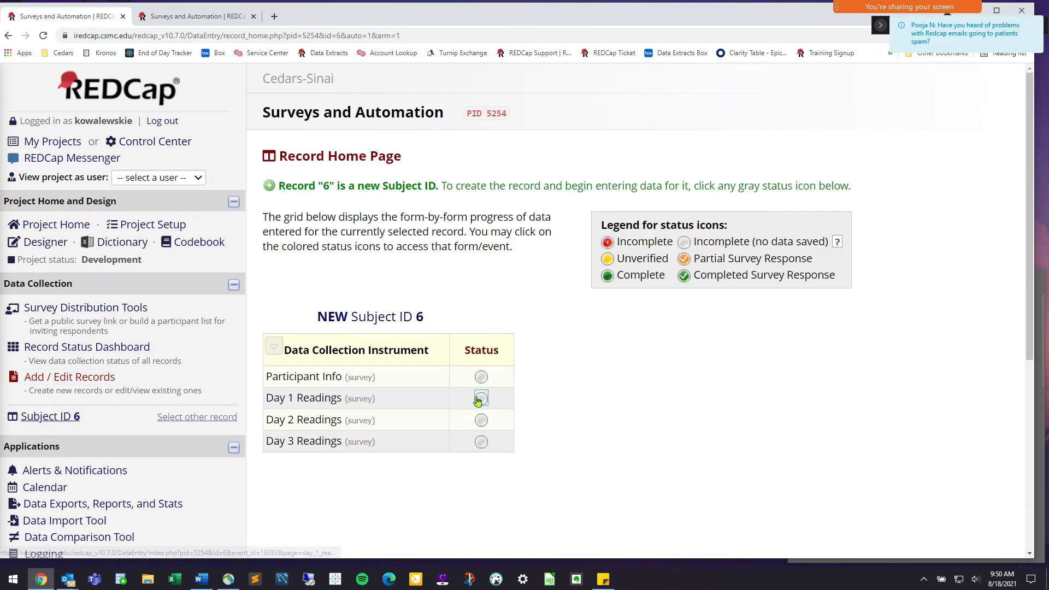
On record 6's Day 1 Readings form, fill the first meal time with now (09:50)
{"action": "left_click", "coordinate": [481, 398]}
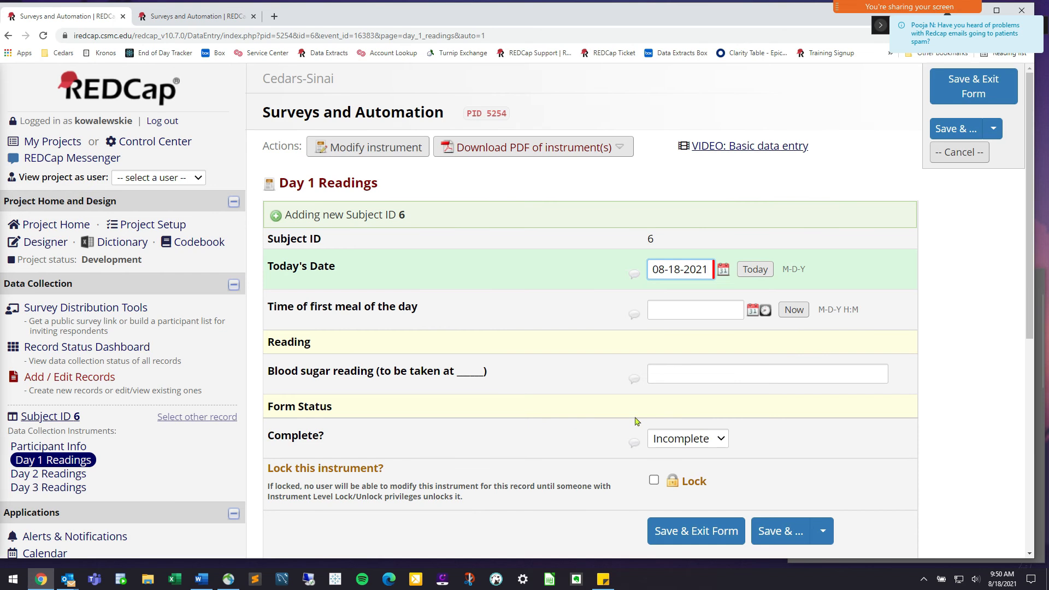
{"action": "left_click_drag", "start_coordinate": [309, 306], "coordinate": [458, 309]}
{"action": "left_click", "coordinate": [428, 314]}
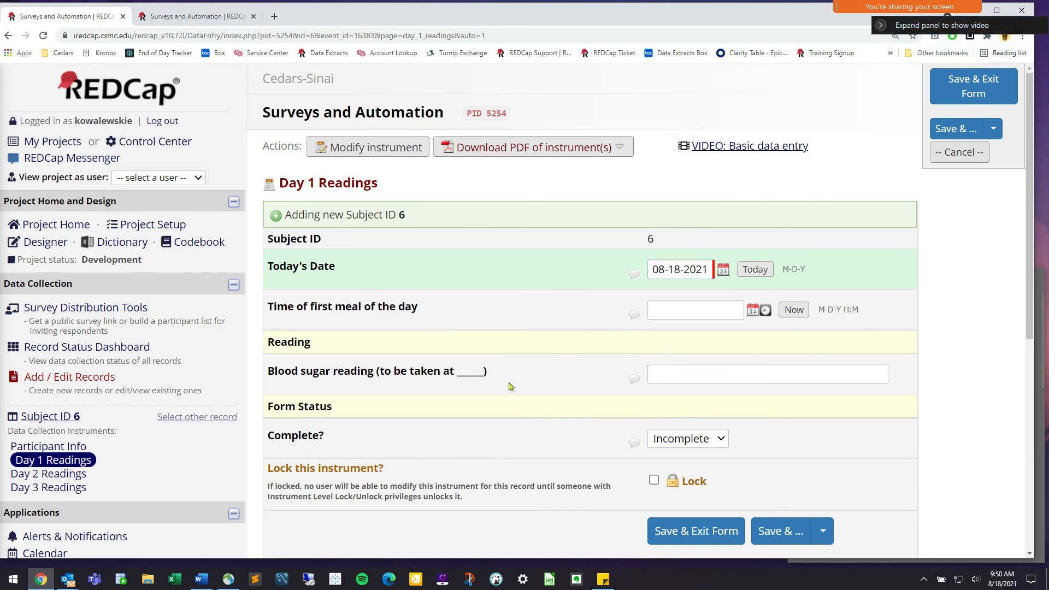
{"action": "left_click_drag", "start_coordinate": [458, 376], "coordinate": [408, 377]}
{"action": "left_click", "coordinate": [322, 381]}
{"action": "left_click_drag", "start_coordinate": [297, 312], "coordinate": [413, 308]}
{"action": "left_click", "coordinate": [426, 313]}
{"action": "left_click", "coordinate": [794, 309]}
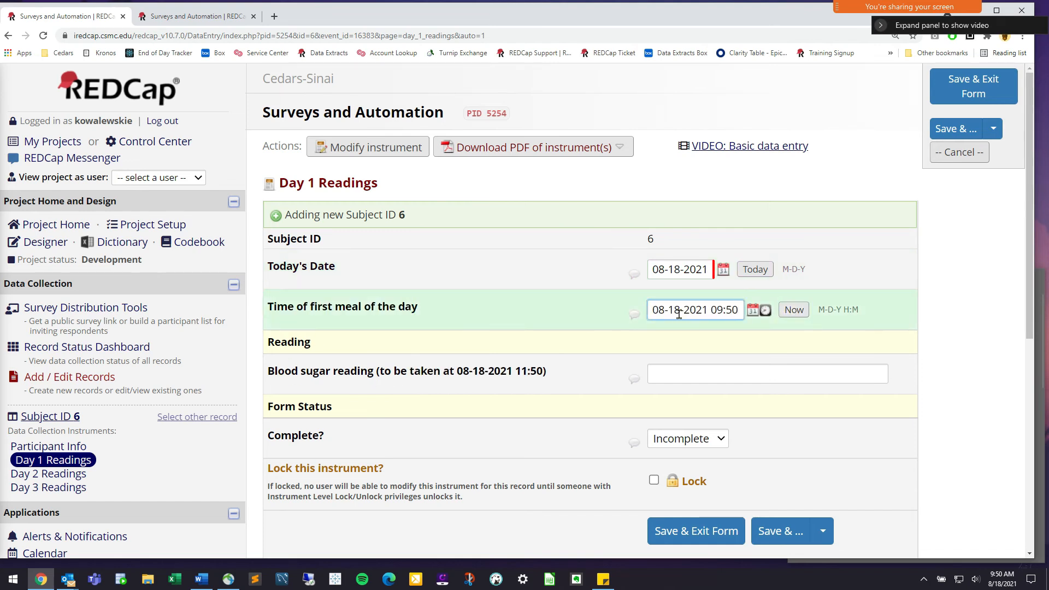
Confirm the reading time shows 11:50, then move to Day 2 Readings without saving
{"action": "left_click_drag", "start_coordinate": [278, 372], "coordinate": [518, 376]}
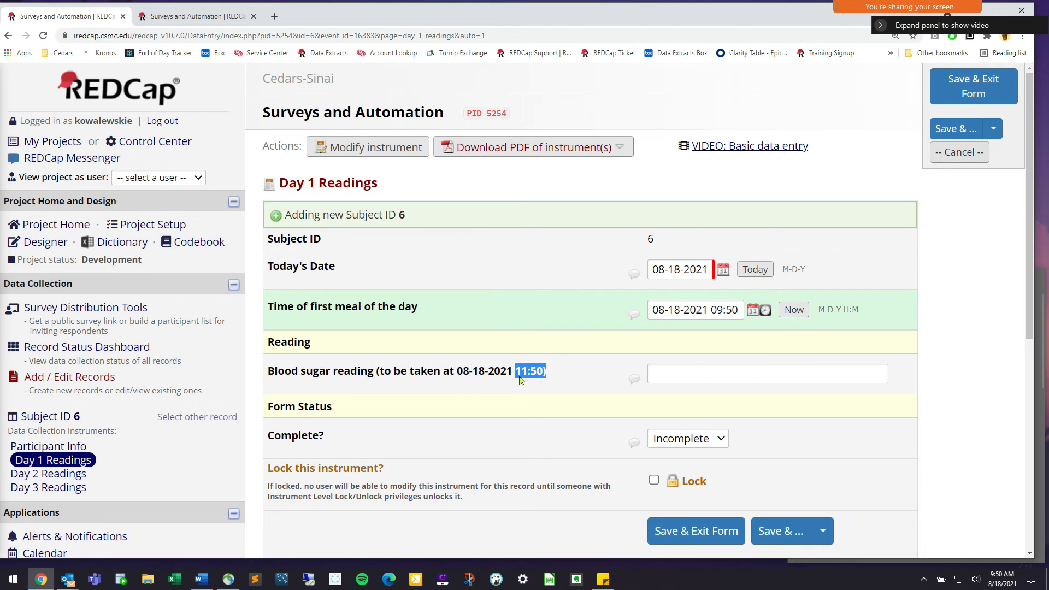
{"action": "double_click", "coordinate": [710, 313]}
{"action": "left_click", "coordinate": [559, 377]}
{"action": "left_click_drag", "start_coordinate": [549, 376], "coordinate": [518, 377]}
{"action": "left_click", "coordinate": [552, 377]}
{"action": "left_click", "coordinate": [67, 475]}
{"action": "left_click", "coordinate": [528, 370]}
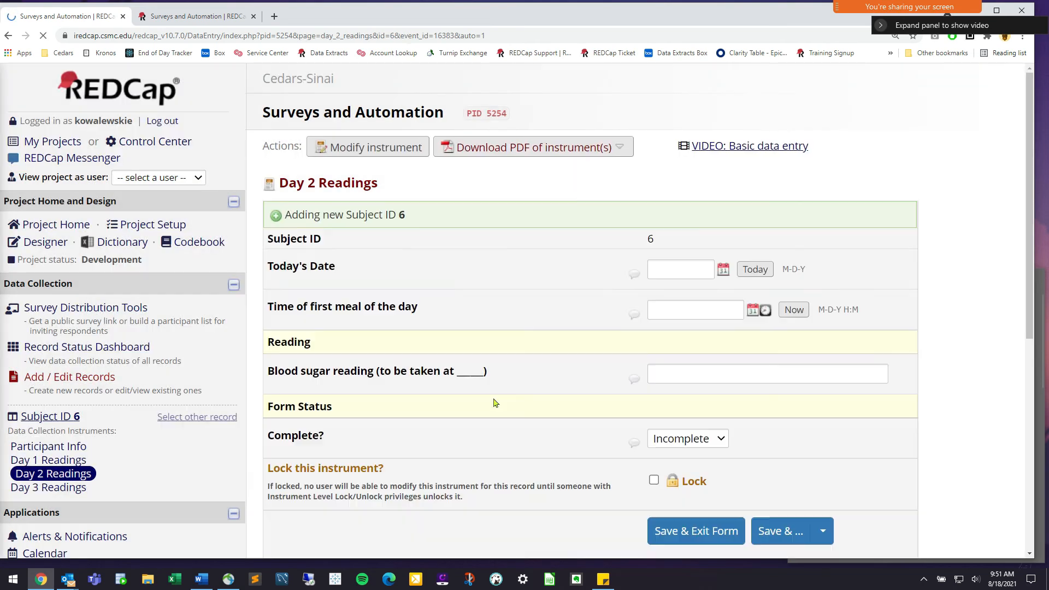
On record 6's Day 2 Readings, fill today's date and meal time; the reading time stays blank
{"action": "left_click", "coordinate": [656, 264]}
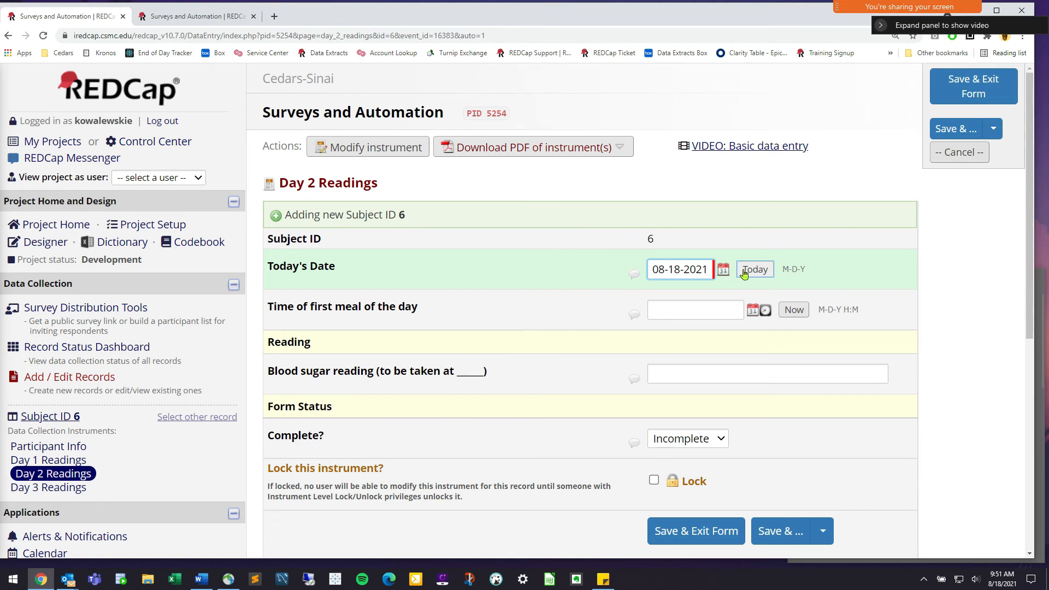
{"action": "left_click", "coordinate": [789, 318]}
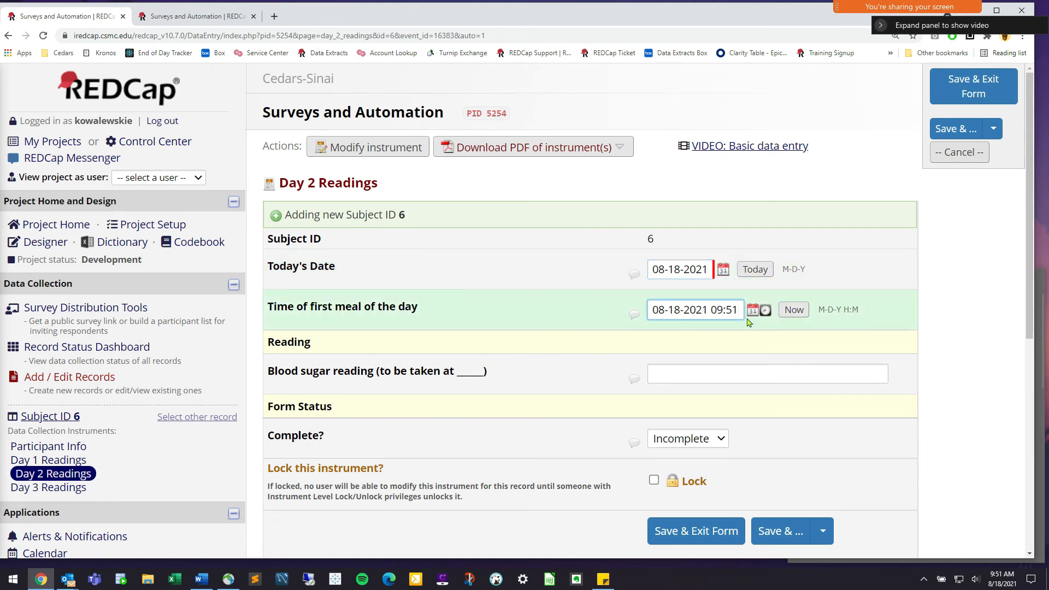
{"action": "left_click", "coordinate": [401, 378]}
{"action": "left_click_drag", "start_coordinate": [489, 372], "coordinate": [448, 373]}
{"action": "left_click", "coordinate": [460, 376]}
Refill Day 1's date and meal time so the reading shows 11:51, then leave for the Designer unsaved
{"action": "left_click", "coordinate": [48, 460]}
{"action": "left_click", "coordinate": [609, 382]}
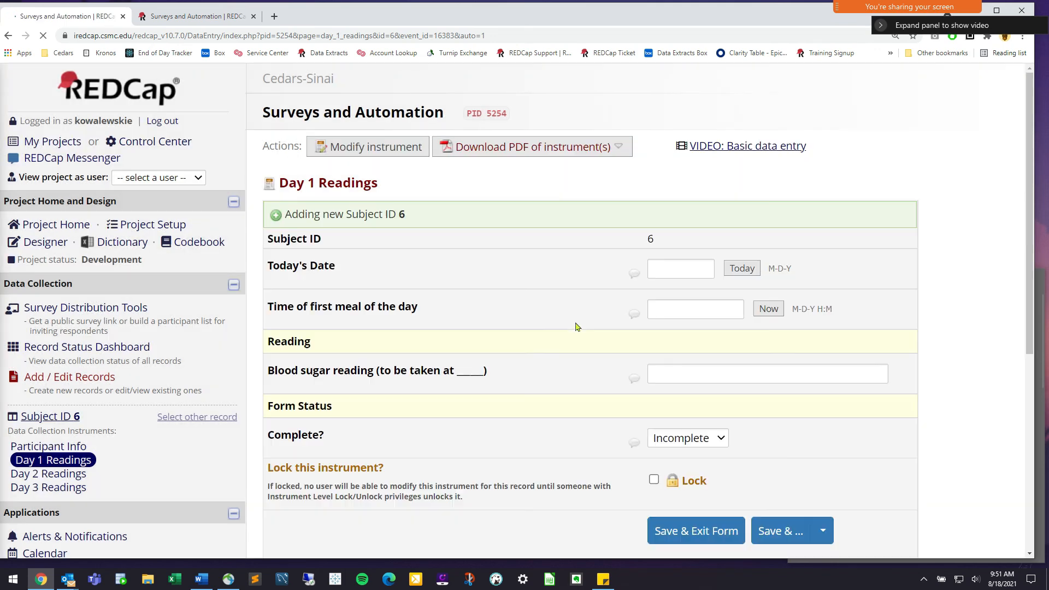
{"action": "left_click", "coordinate": [756, 270]}
{"action": "left_click", "coordinate": [789, 311]}
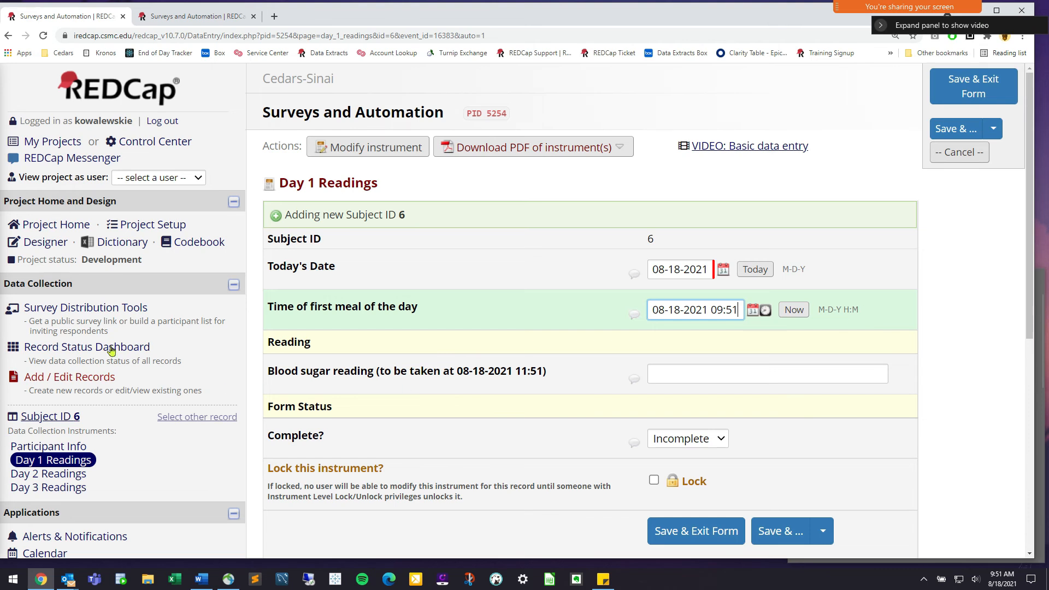
{"action": "left_click", "coordinate": [45, 243]}
{"action": "left_click", "coordinate": [496, 383]}
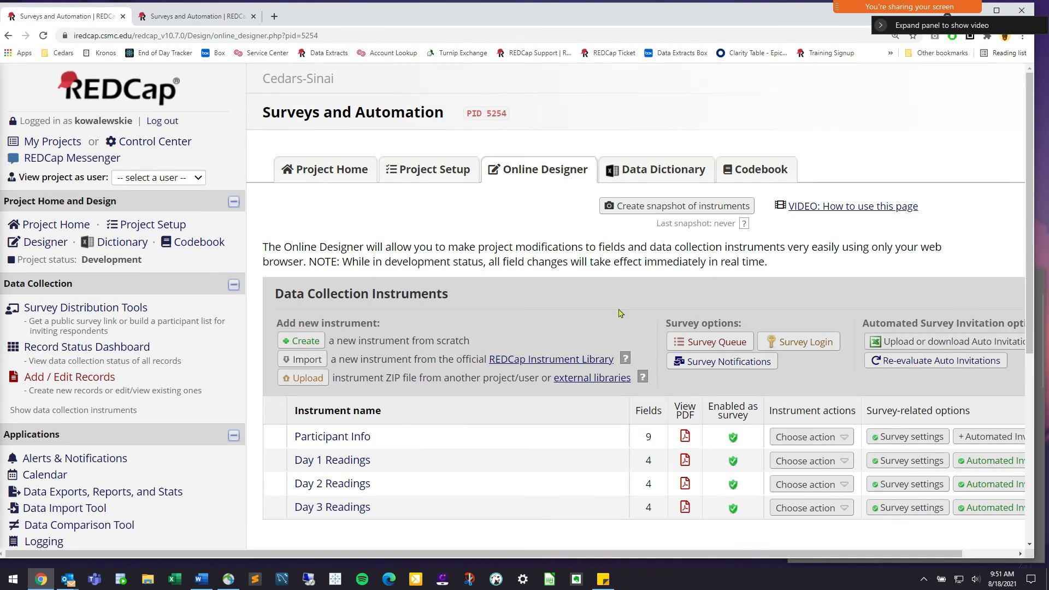
Open Day 1 Readings in the Online Designer and edit its Today's Date field
{"action": "left_click", "coordinate": [353, 462]}
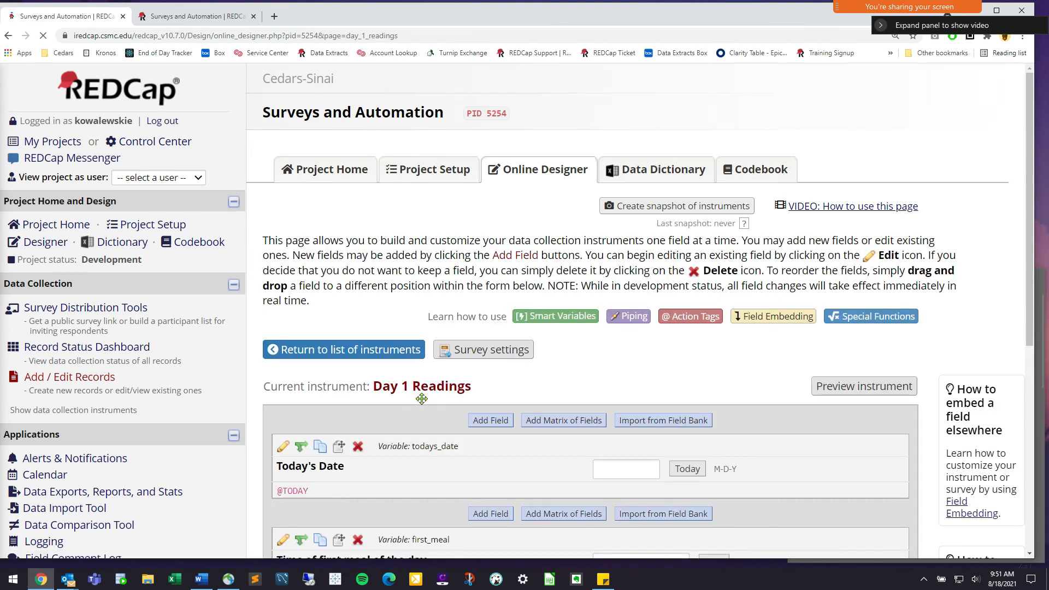
{"action": "scroll", "coordinate": [745, 364], "scroll_direction": "down", "scroll_amount": 2}
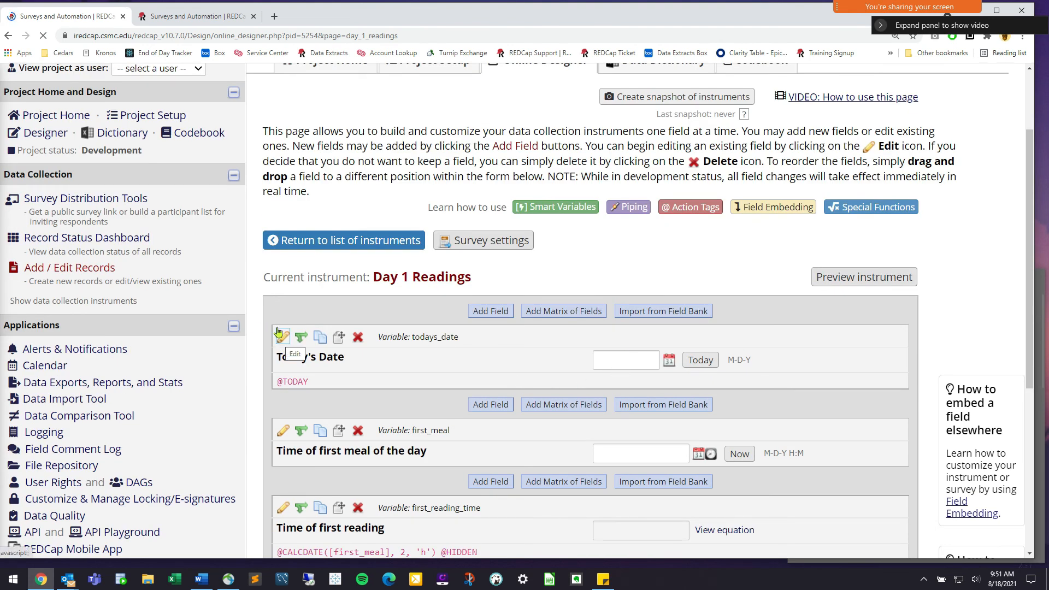
{"action": "left_click", "coordinate": [282, 337]}
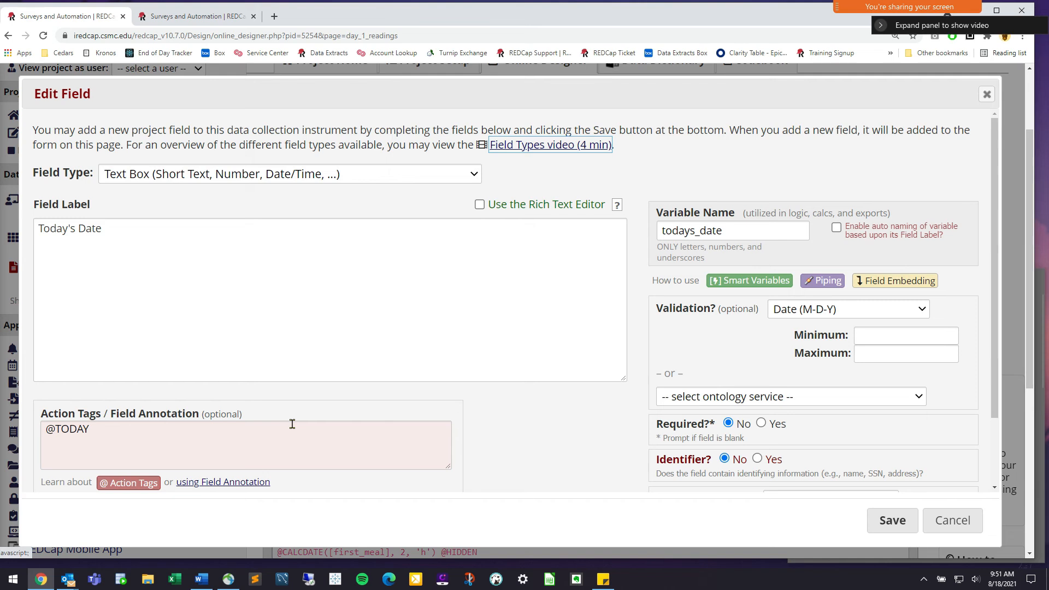
{"action": "left_click_drag", "start_coordinate": [46, 422], "coordinate": [126, 416]}
{"action": "left_click", "coordinate": [126, 414]}
{"action": "scroll", "coordinate": [93, 414], "scroll_direction": "down", "scroll_amount": 2}
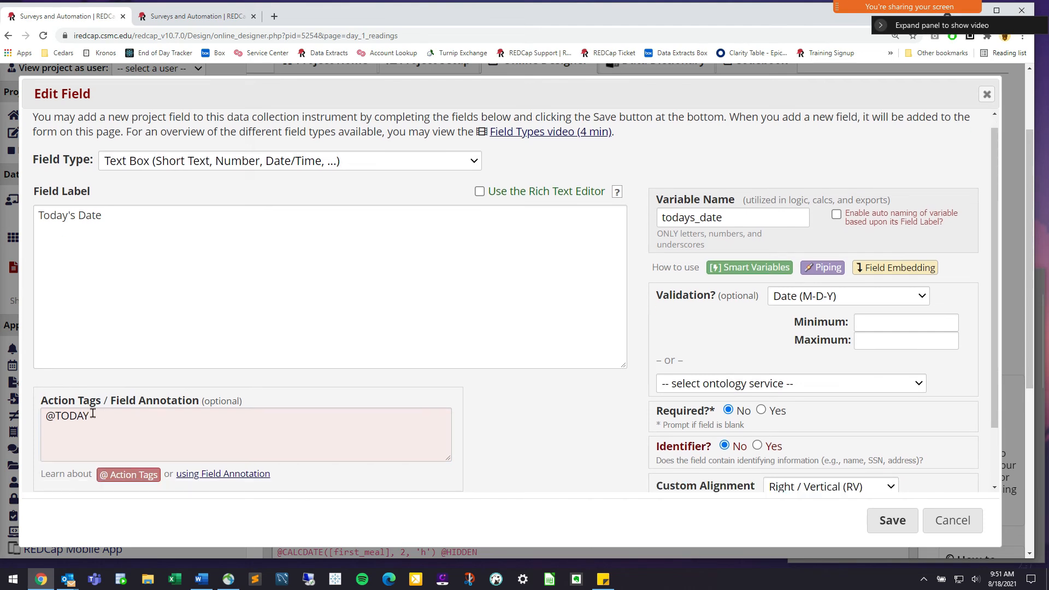
{"action": "scroll", "coordinate": [93, 413], "scroll_direction": "down", "scroll_amount": 1}
{"action": "left_click", "coordinate": [57, 377]}
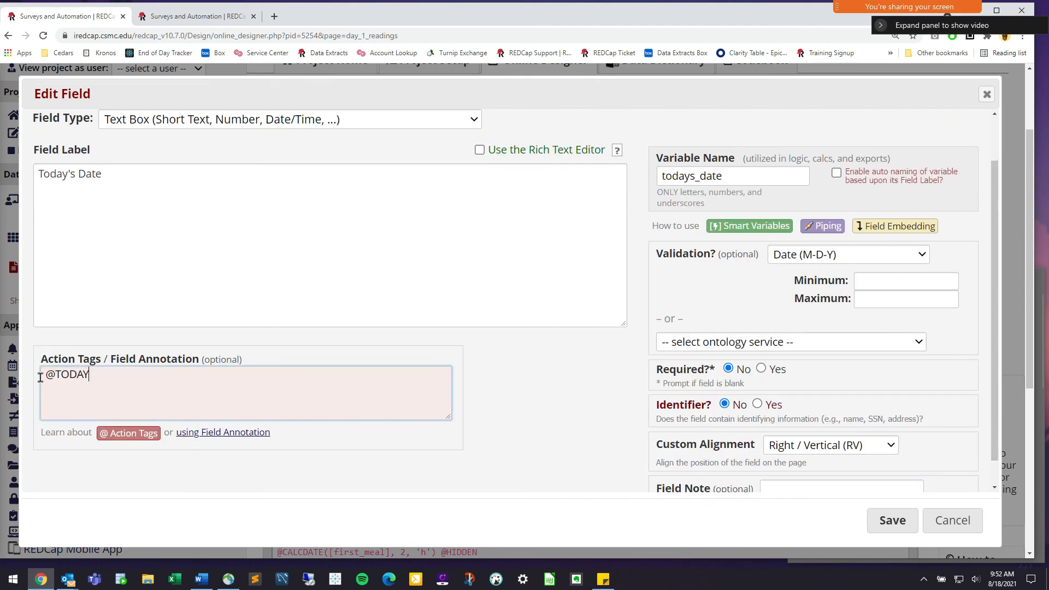
{"action": "triple_click", "coordinate": [148, 378]}
{"action": "left_click", "coordinate": [147, 378]}
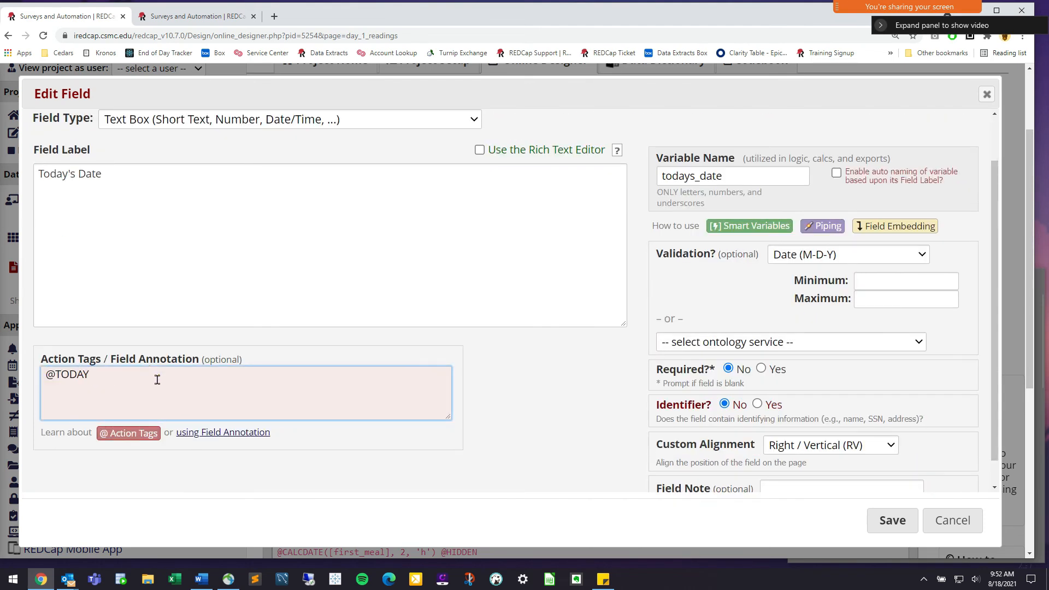
{"action": "left_click", "coordinate": [827, 255]}
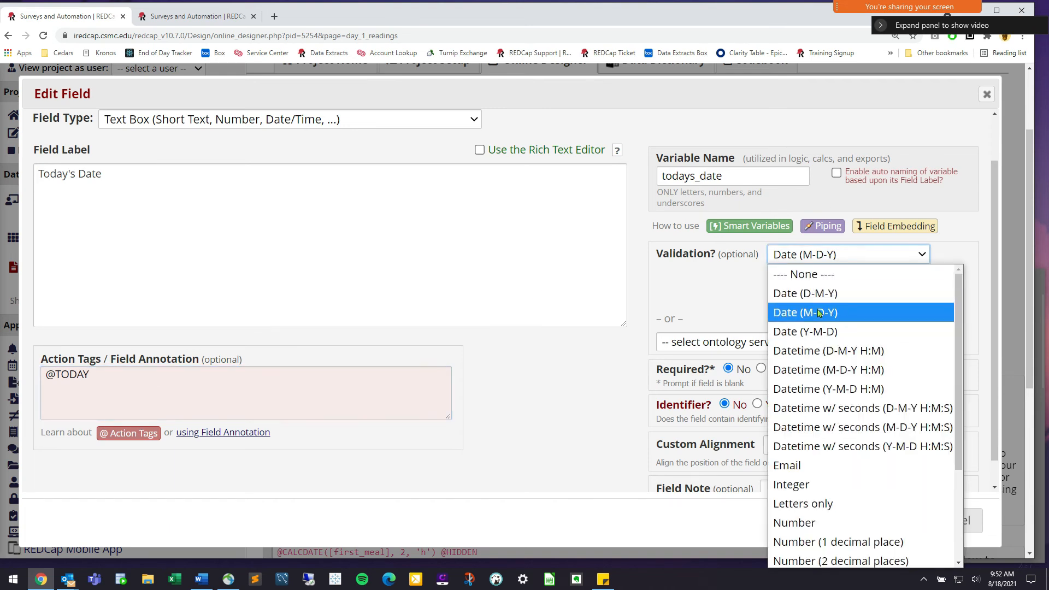
{"action": "left_click", "coordinate": [820, 313]}
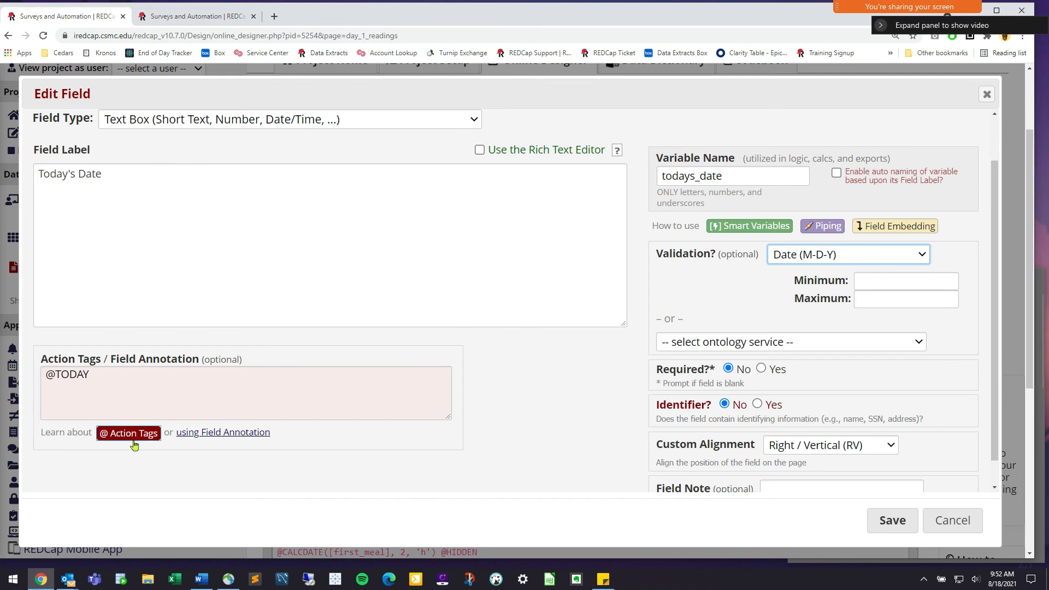
Bring up the Action Tags help reference and scroll into its list
{"action": "left_click", "coordinate": [131, 434]}
{"action": "left_click", "coordinate": [867, 518]}
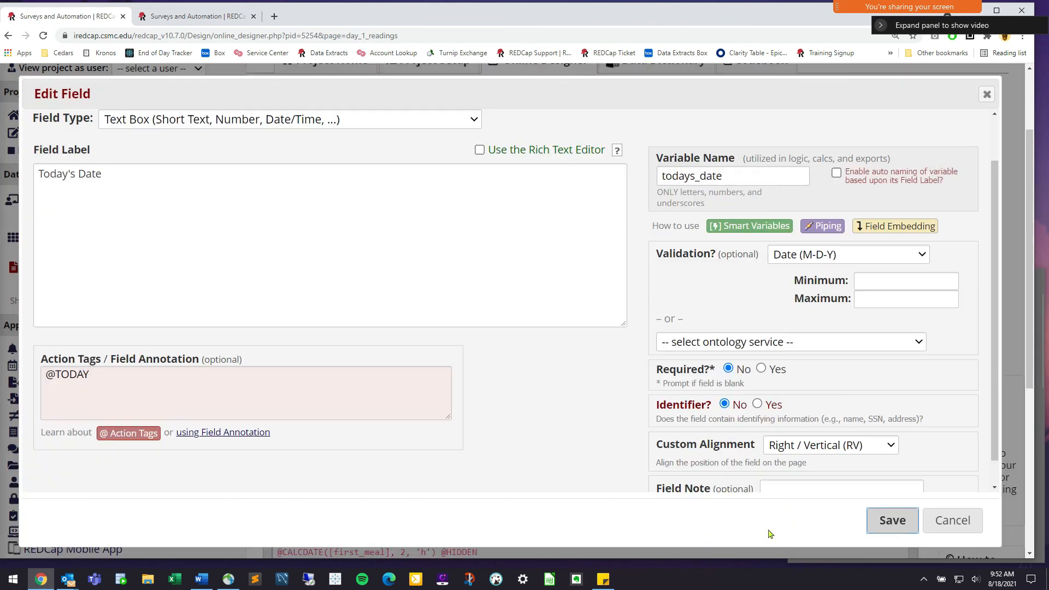
{"action": "left_click", "coordinate": [141, 438]}
{"action": "scroll", "coordinate": [421, 356], "scroll_direction": "down", "scroll_amount": 3}
{"action": "scroll", "coordinate": [420, 356], "scroll_direction": "down", "scroll_amount": 6}
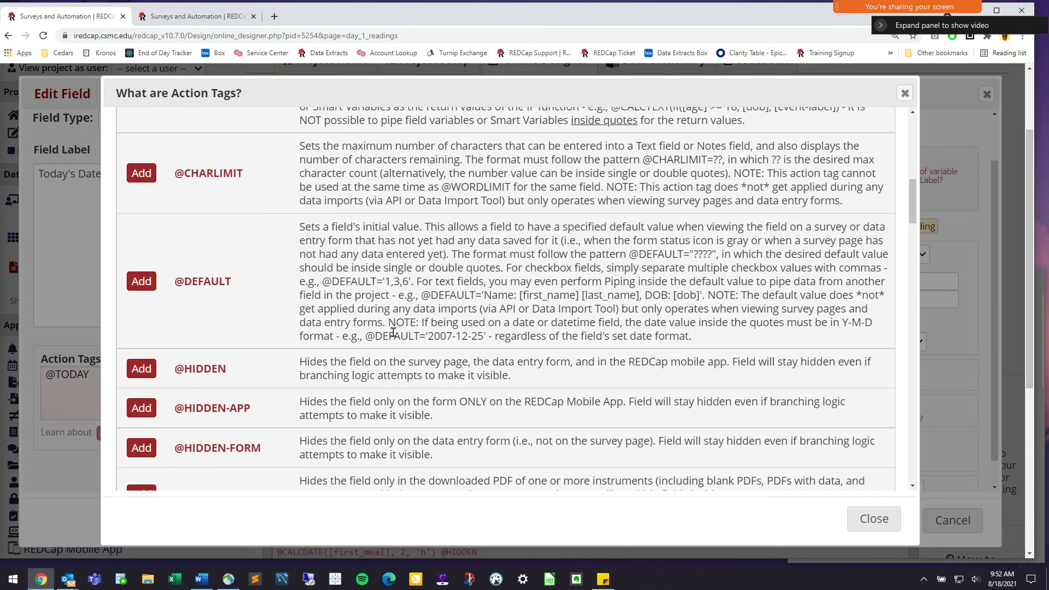
{"action": "scroll", "coordinate": [380, 328], "scroll_direction": "down", "scroll_amount": 20}
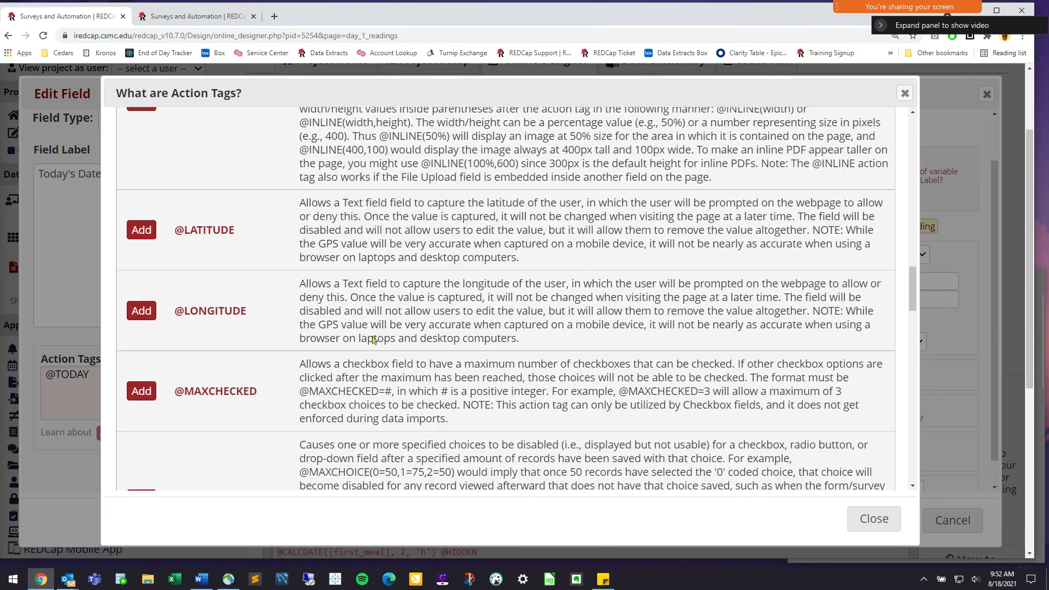
{"action": "scroll", "coordinate": [350, 342], "scroll_direction": "down", "scroll_amount": 18}
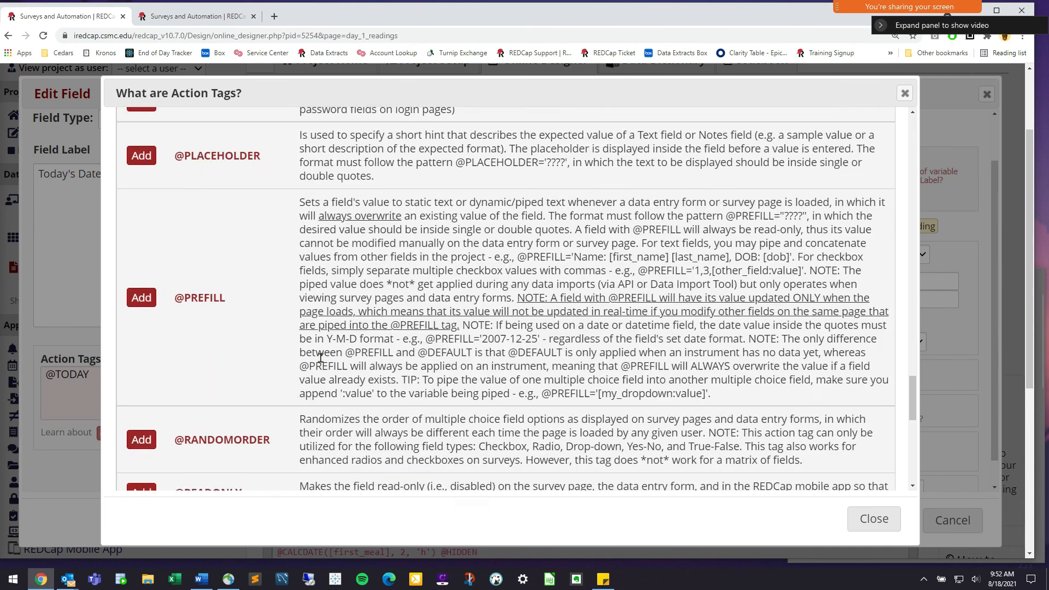
{"action": "scroll", "coordinate": [318, 360], "scroll_direction": "down", "scroll_amount": 4}
{"action": "scroll", "coordinate": [208, 363], "scroll_direction": "up", "scroll_amount": 4}
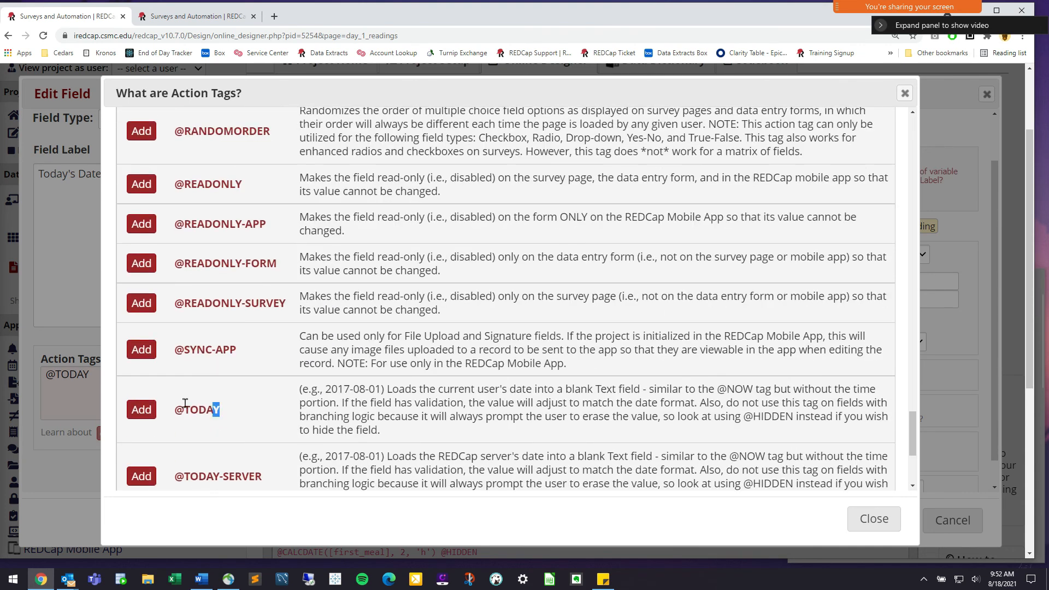
{"action": "left_click_drag", "start_coordinate": [219, 410], "coordinate": [166, 410]}
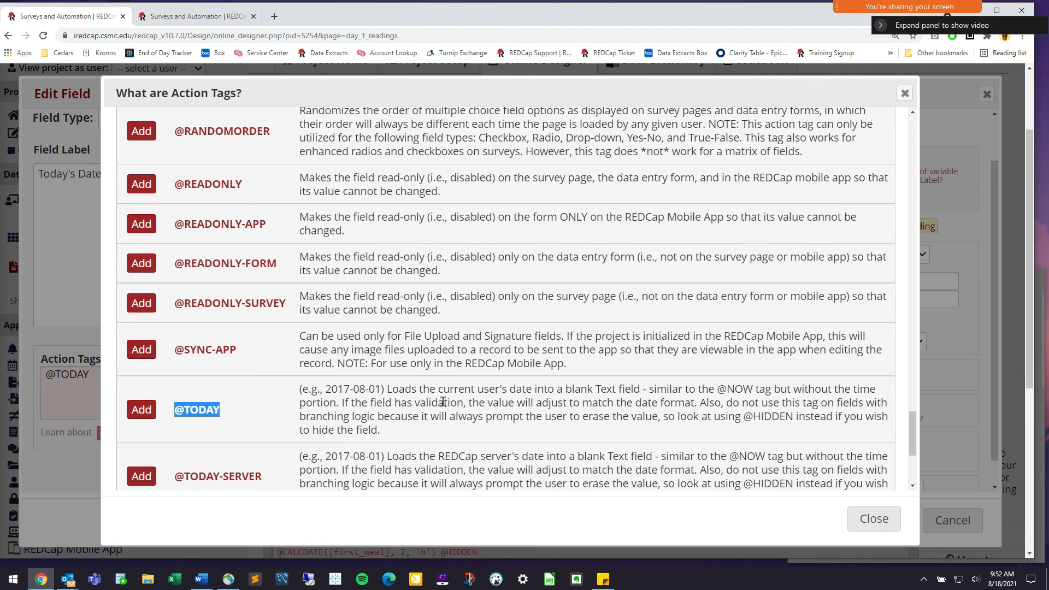
{"action": "scroll", "coordinate": [443, 402], "scroll_direction": "up", "scroll_amount": 15}
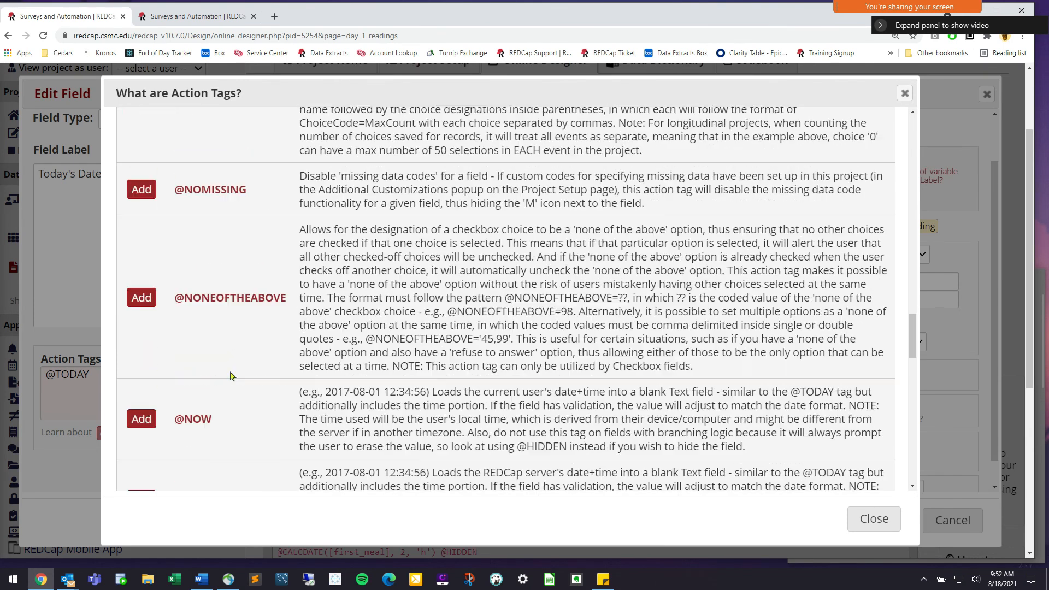
{"action": "scroll", "coordinate": [230, 376], "scroll_direction": "down", "scroll_amount": 3}
{"action": "left_click_drag", "start_coordinate": [212, 338], "coordinate": [168, 337]}
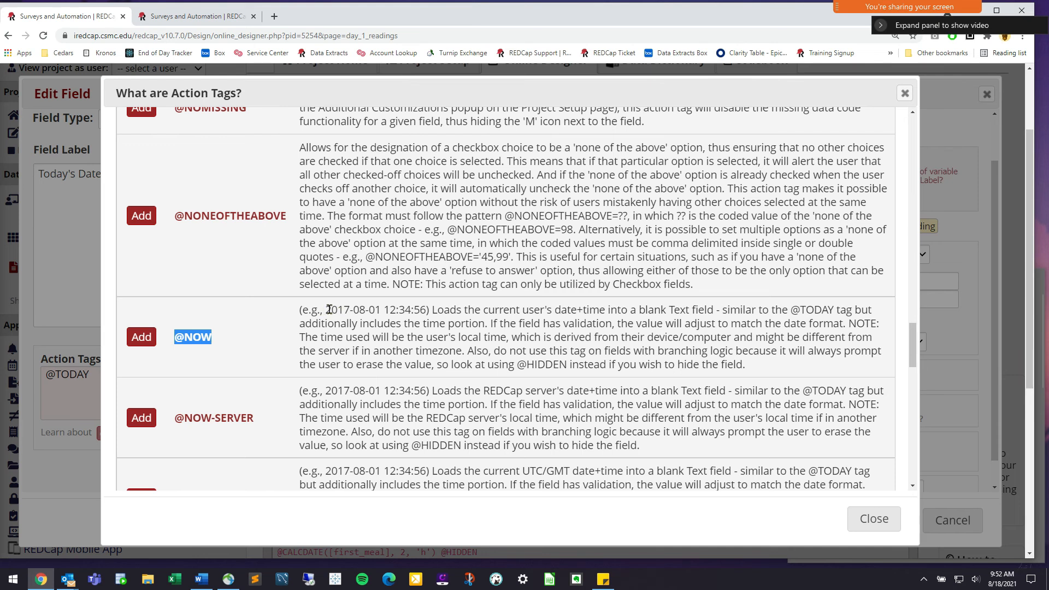
{"action": "mouse_move", "coordinate": [430, 310]}
{"action": "left_mouse_down"}
{"action": "mouse_move", "coordinate": [300, 310]}
{"action": "mouse_move", "coordinate": [432, 310]}
{"action": "left_mouse_up"}
{"action": "left_click", "coordinate": [454, 315]}
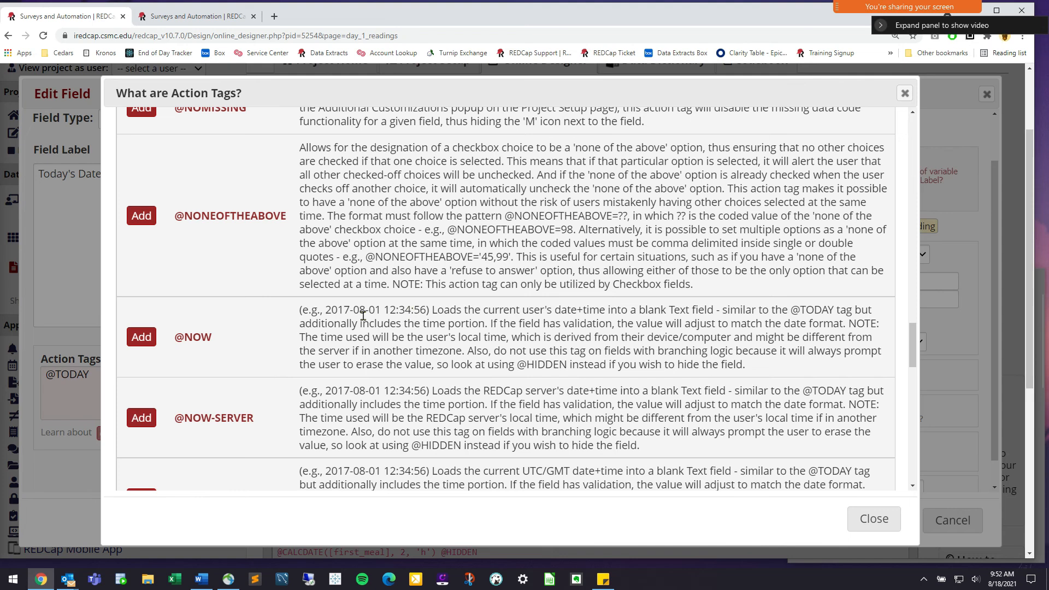
{"action": "left_click_drag", "start_coordinate": [203, 334], "coordinate": [186, 331]}
{"action": "scroll", "coordinate": [353, 356], "scroll_direction": "up", "scroll_amount": 12}
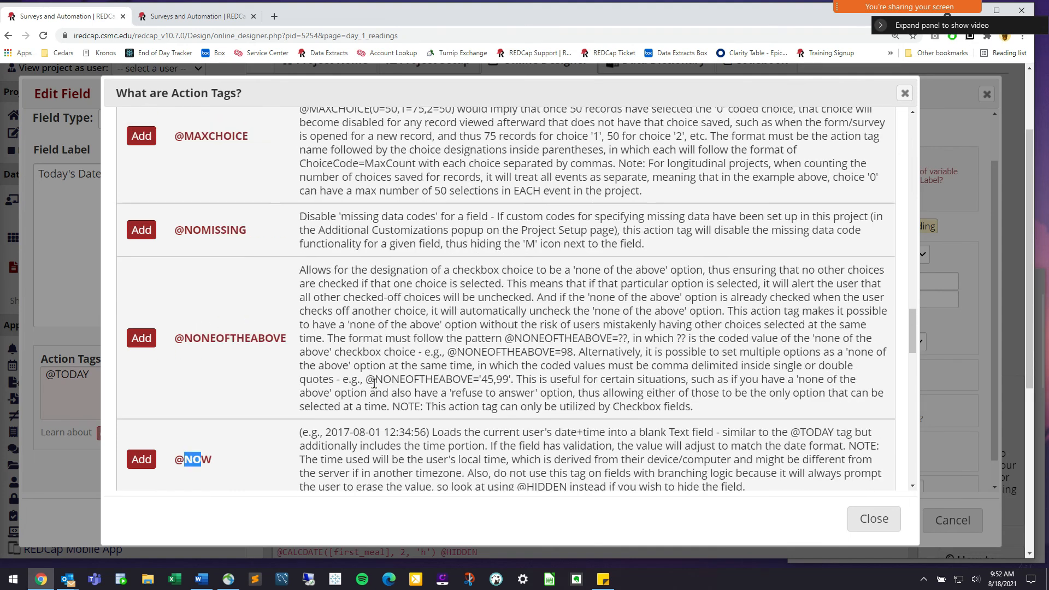
{"action": "scroll", "coordinate": [404, 399], "scroll_direction": "up", "scroll_amount": 15}
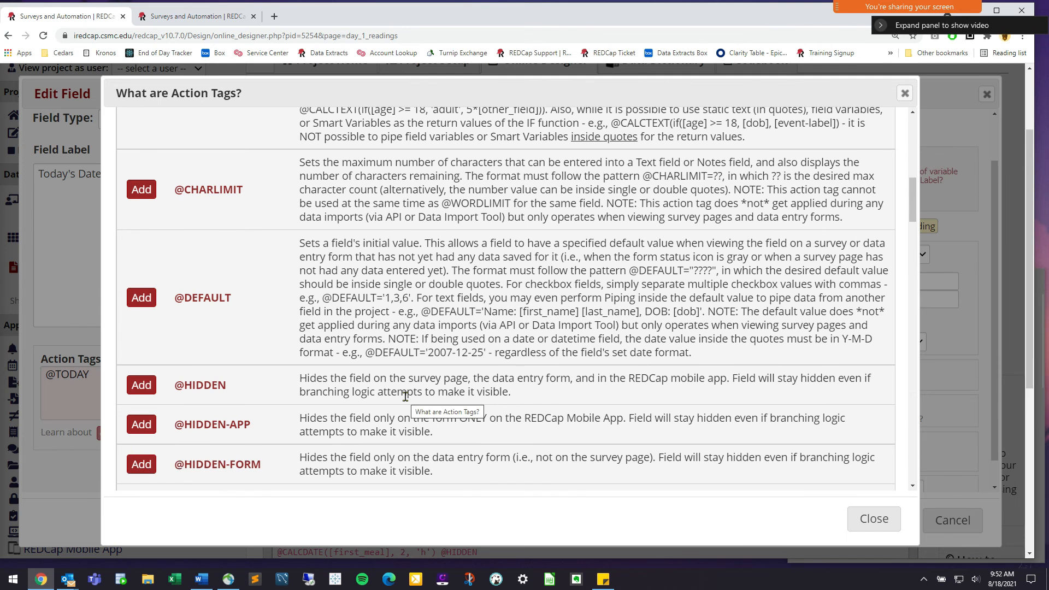
{"action": "left_click_drag", "start_coordinate": [246, 298], "coordinate": [175, 295]}
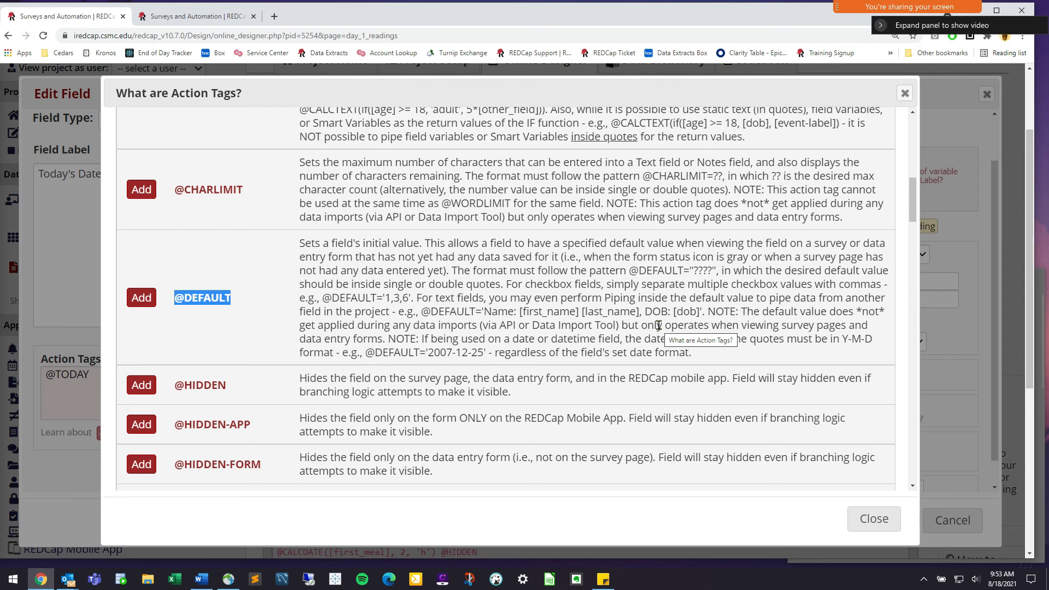
{"action": "left_click", "coordinate": [874, 519]}
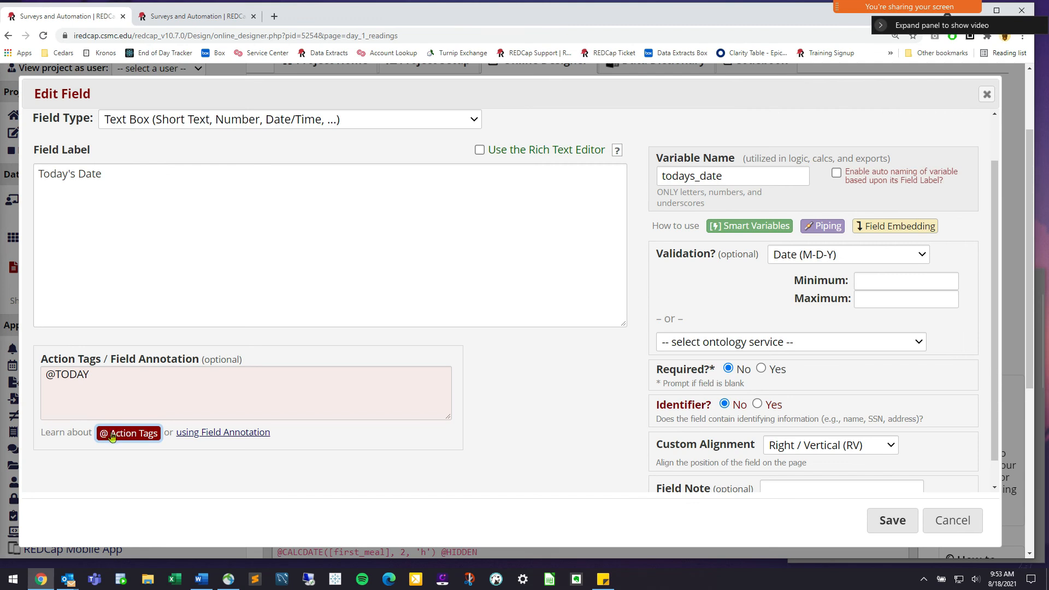
{"action": "left_click", "coordinate": [111, 437]}
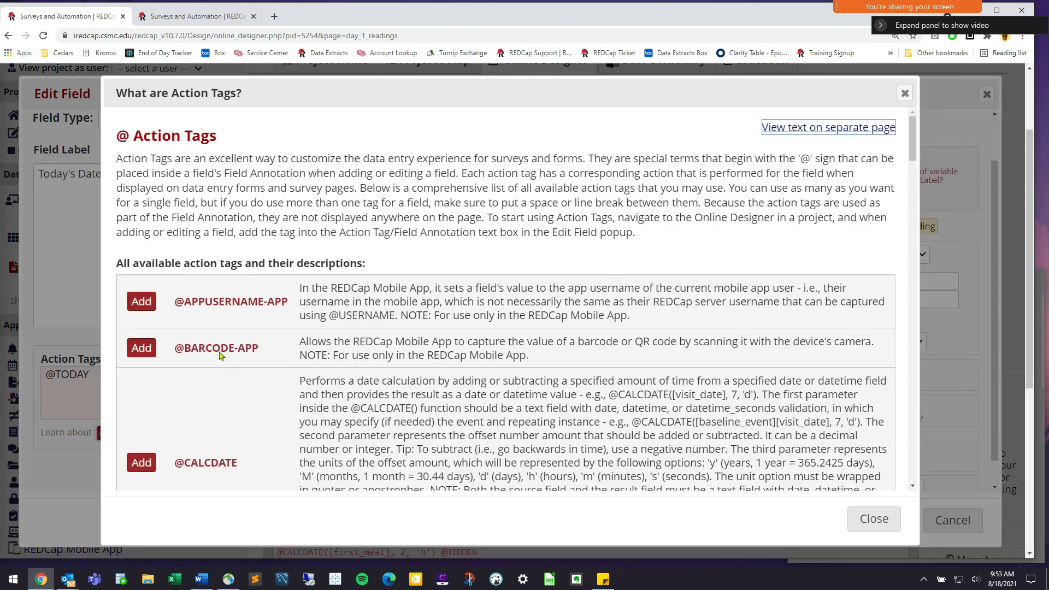
{"action": "scroll", "coordinate": [394, 370], "scroll_direction": "down", "scroll_amount": 3}
{"action": "scroll", "coordinate": [378, 369], "scroll_direction": "down", "scroll_amount": 5}
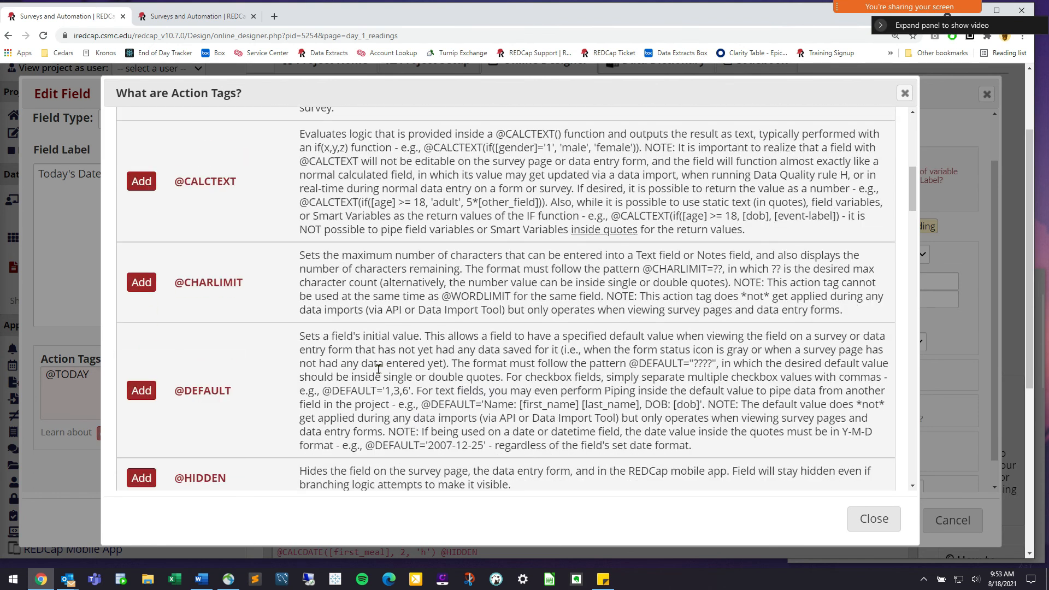
{"action": "left_click_drag", "start_coordinate": [300, 336], "coordinate": [703, 450]}
{"action": "triple_click", "coordinate": [703, 449]}
{"action": "left_click", "coordinate": [333, 354]}
{"action": "scroll", "coordinate": [333, 353], "scroll_direction": "down", "scroll_amount": 5}
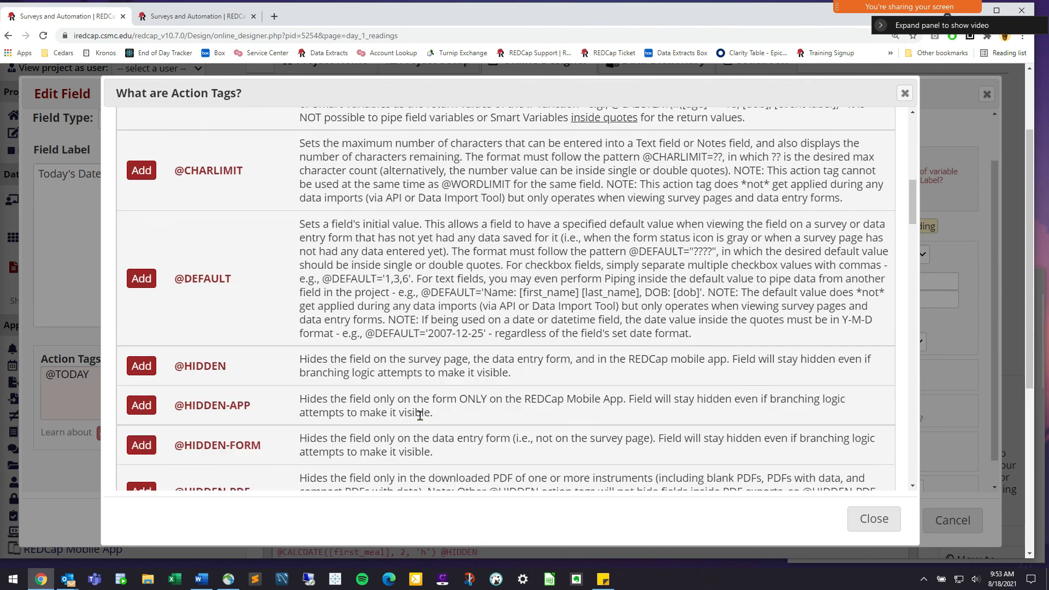
{"action": "scroll", "coordinate": [529, 251], "scroll_direction": "up", "scroll_amount": 3}
{"action": "left_click_drag", "start_coordinate": [627, 252], "coordinate": [674, 253]}
{"action": "left_click", "coordinate": [674, 253]}
{"action": "left_click_drag", "start_coordinate": [458, 254], "coordinate": [687, 255]}
{"action": "left_click", "coordinate": [689, 256]}
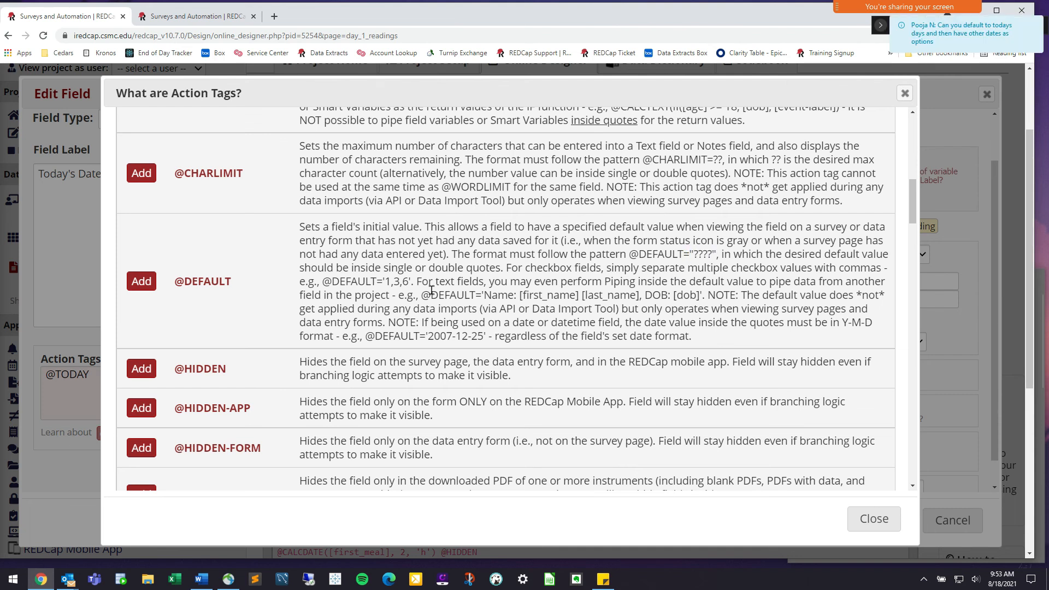
{"action": "left_click_drag", "start_coordinate": [414, 280], "coordinate": [327, 281]}
{"action": "left_click", "coordinate": [477, 294]}
{"action": "left_click", "coordinate": [860, 519]}
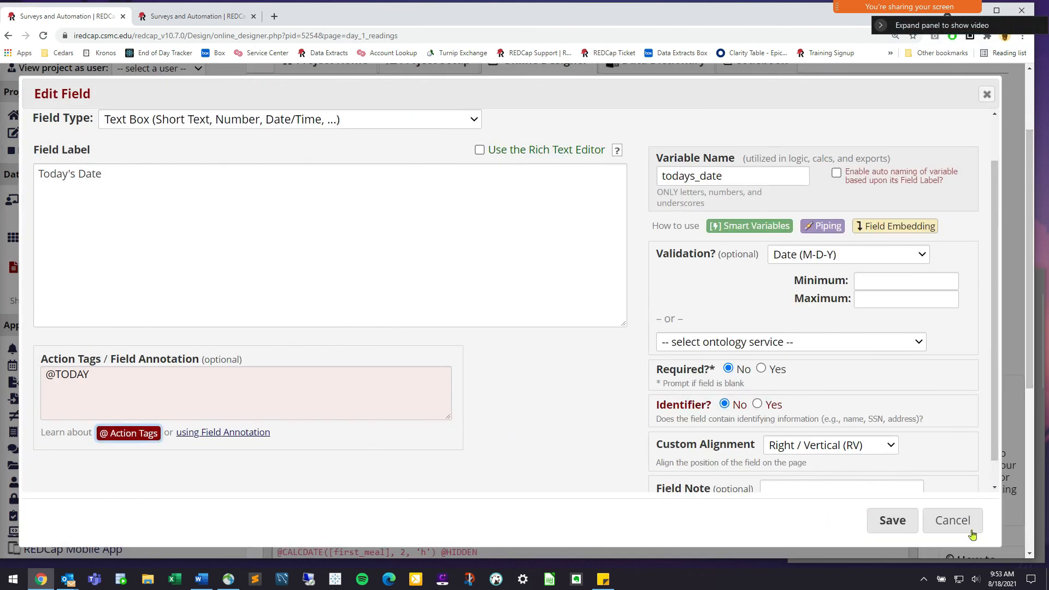
{"action": "left_click", "coordinate": [953, 520]}
{"action": "scroll", "coordinate": [451, 396], "scroll_direction": "down", "scroll_amount": 5}
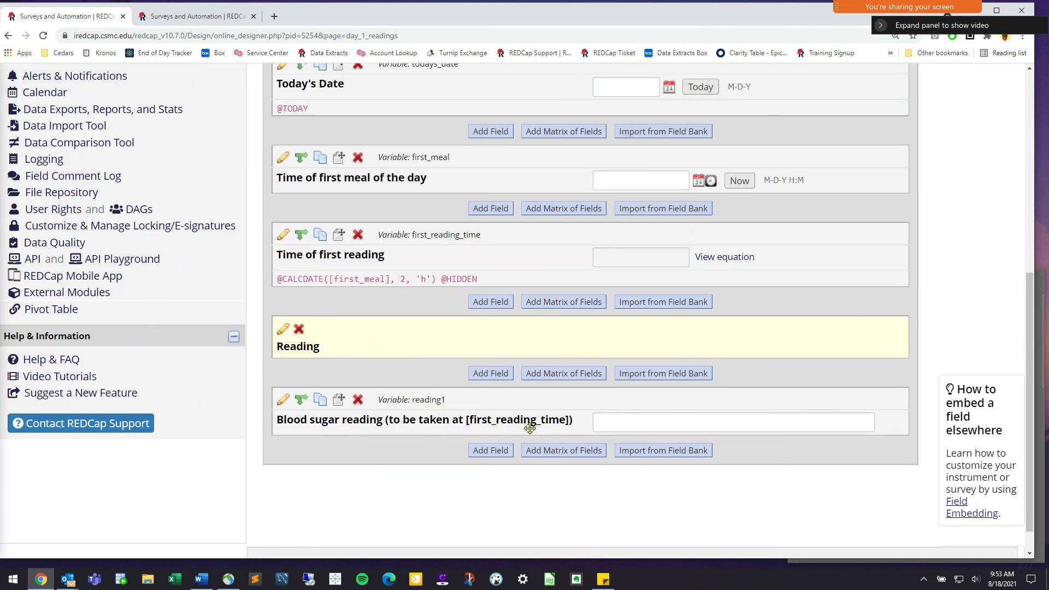
{"action": "left_click", "coordinate": [283, 235]}
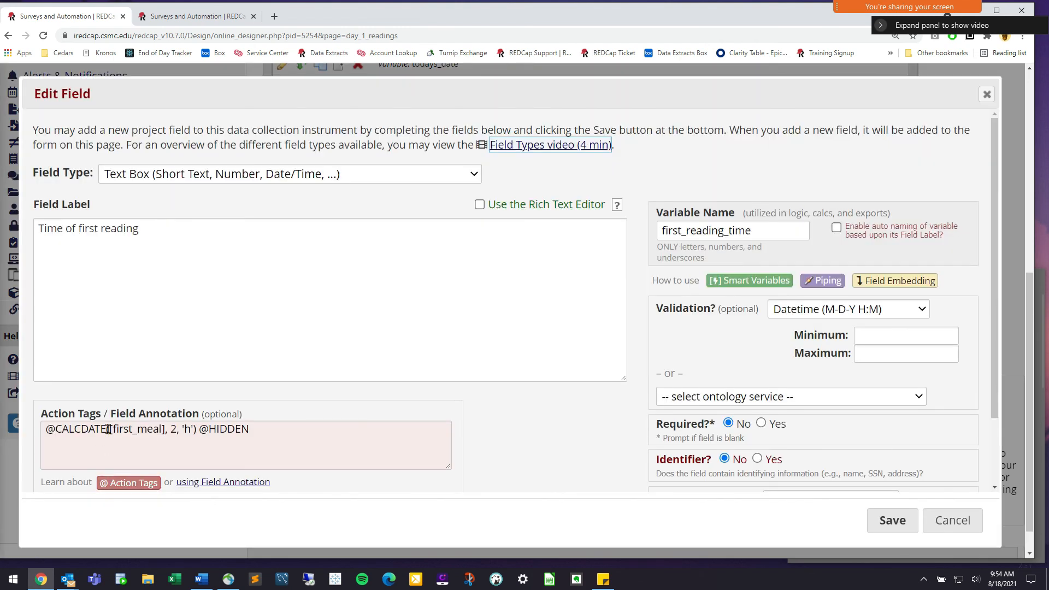
{"action": "double_click", "coordinate": [106, 429]}
{"action": "key", "text": "Left"}
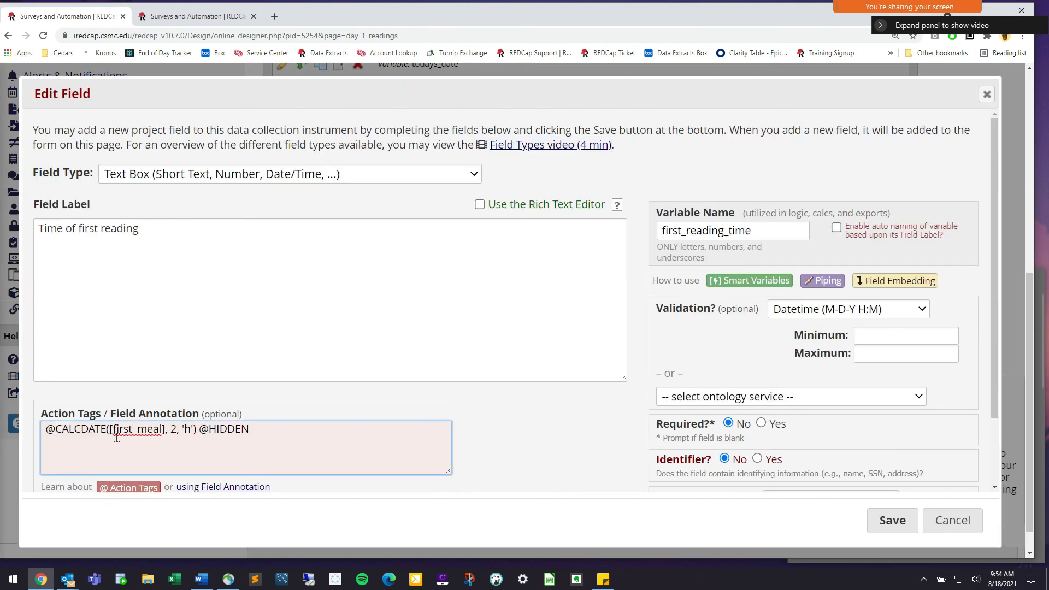
{"action": "left_click_drag", "start_coordinate": [109, 430], "coordinate": [164, 429]}
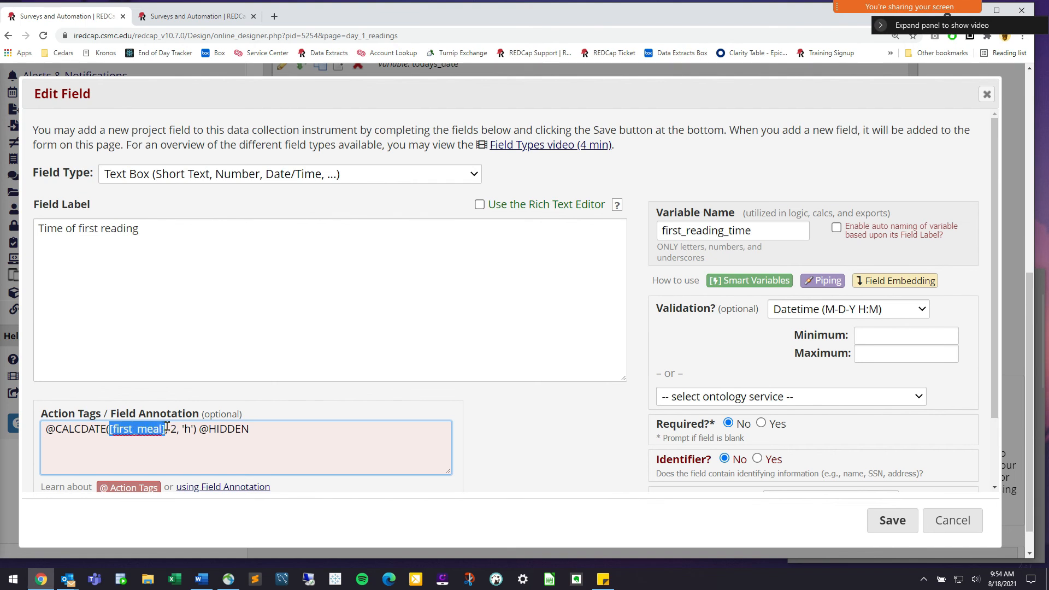
{"action": "double_click", "coordinate": [172, 430]}
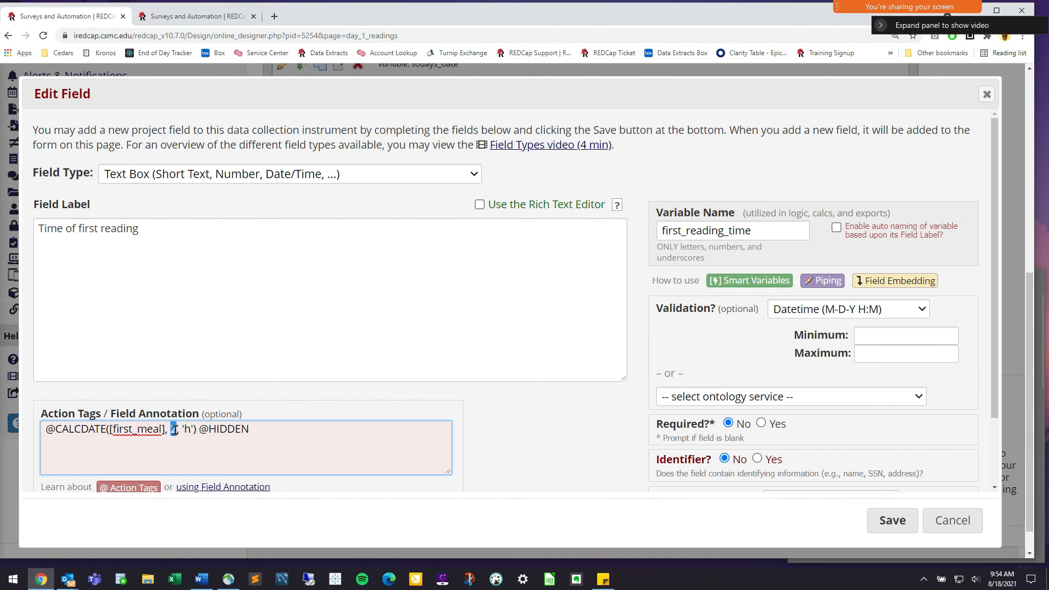
{"action": "double_click", "coordinate": [186, 429]}
{"action": "left_click", "coordinate": [278, 429]}
{"action": "left_click", "coordinate": [130, 486]}
{"action": "scroll", "coordinate": [308, 383], "scroll_direction": "down", "scroll_amount": 4}
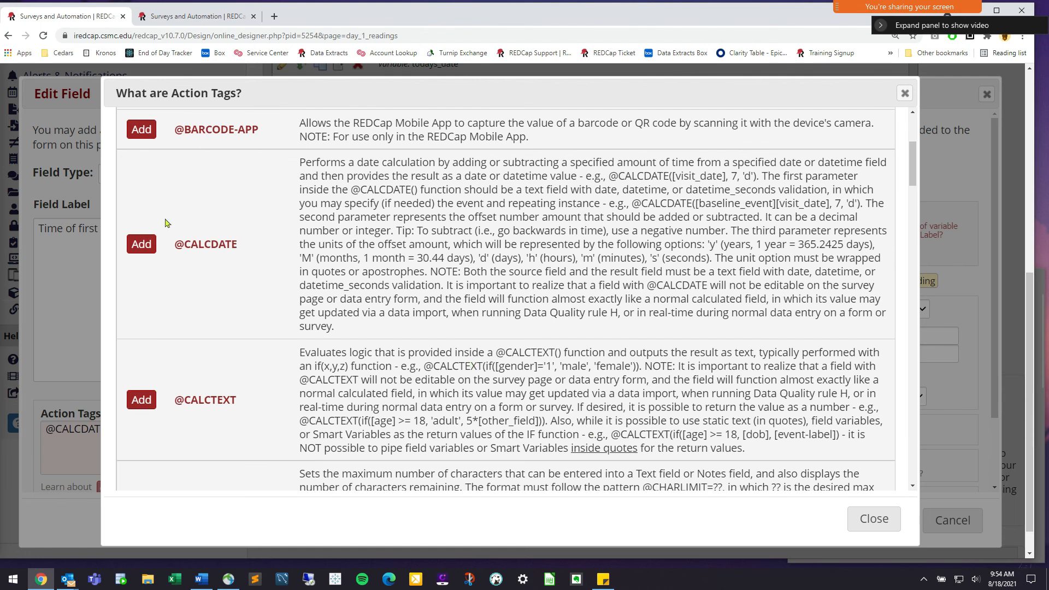
{"action": "left_click_drag", "start_coordinate": [240, 244], "coordinate": [184, 237]}
{"action": "left_click_drag", "start_coordinate": [571, 176], "coordinate": [757, 181]}
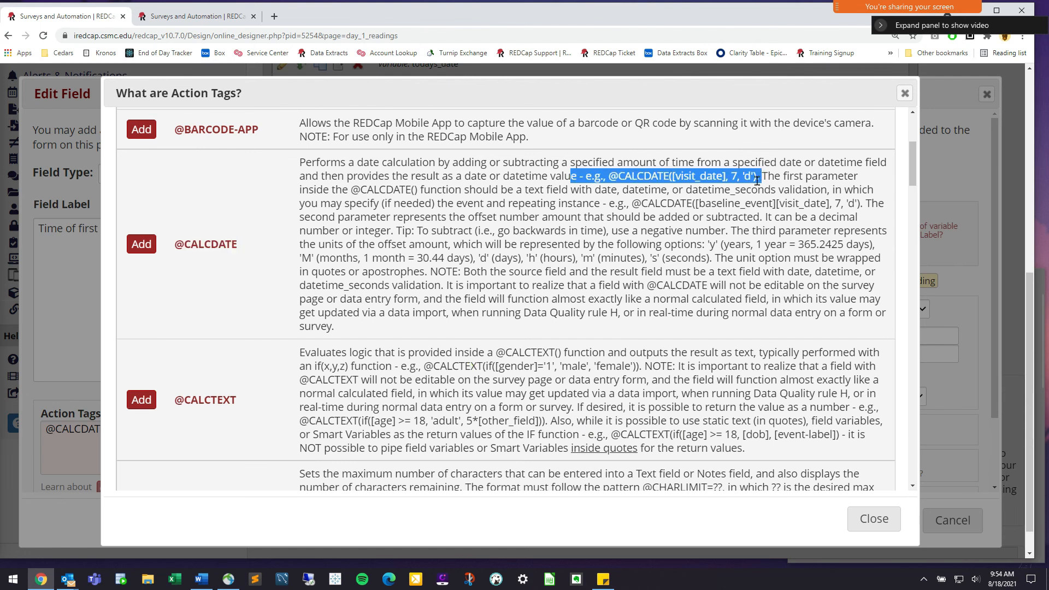
{"action": "left_click", "coordinate": [757, 181]}
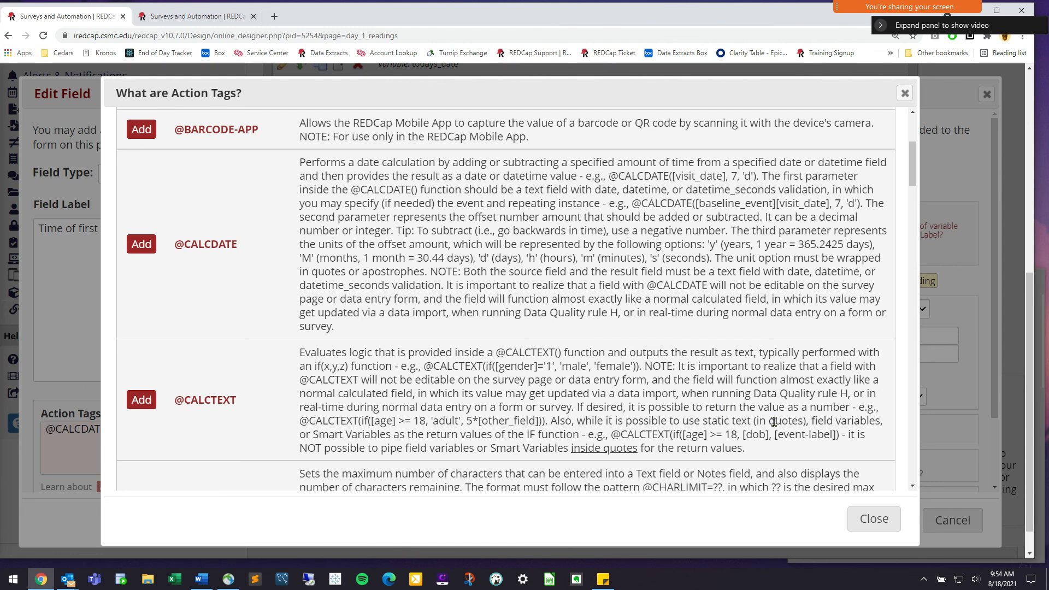
{"action": "left_click", "coordinate": [862, 524]}
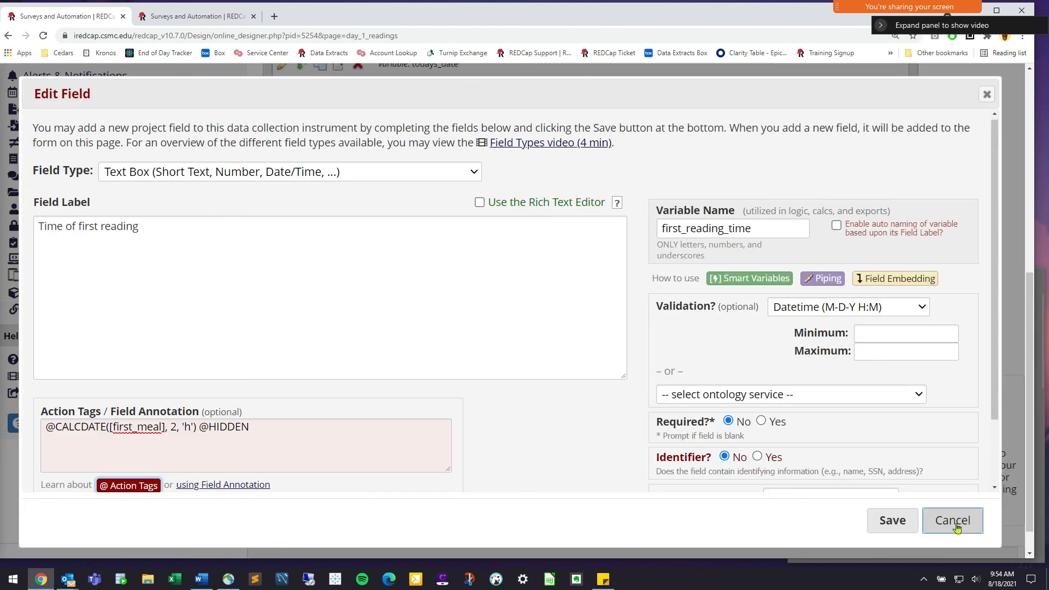
{"action": "left_click", "coordinate": [954, 522]}
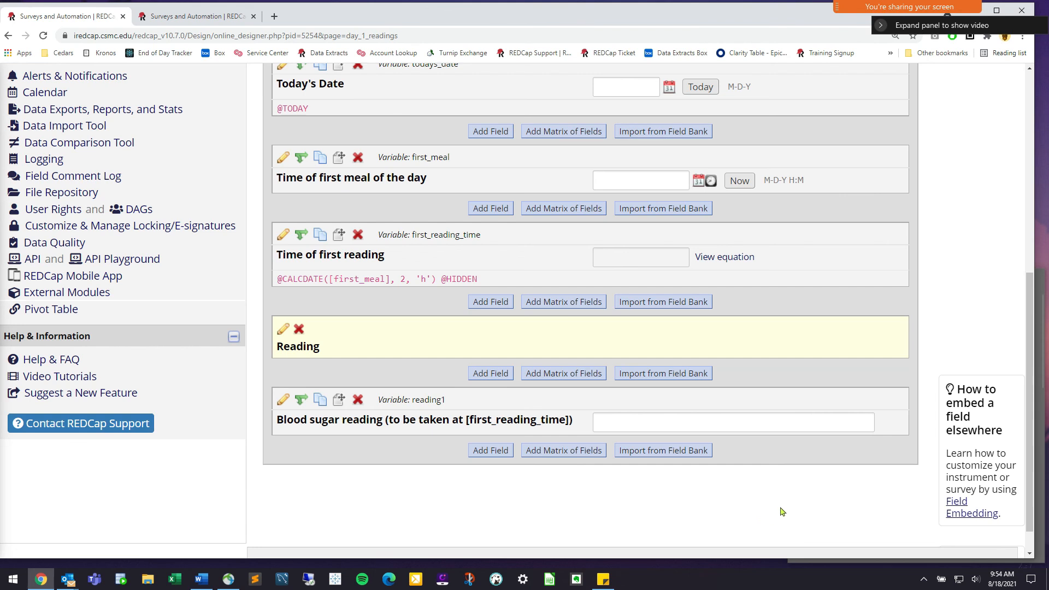
Return to the instrument list and check the survey-enabling setting on Project Setup
{"action": "scroll", "coordinate": [776, 492], "scroll_direction": "up", "scroll_amount": 4}
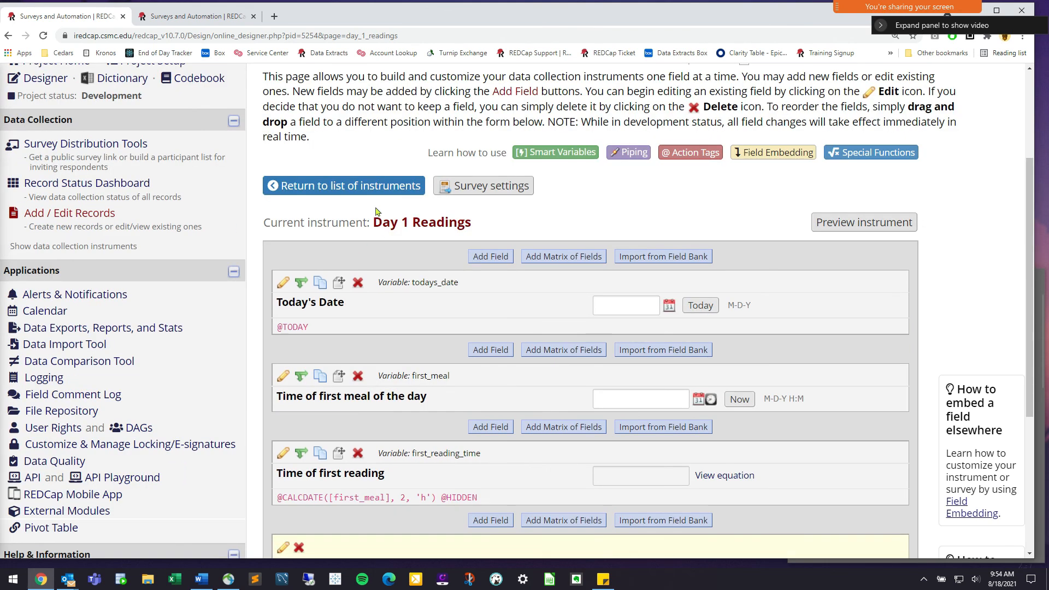
{"action": "left_click", "coordinate": [50, 83]}
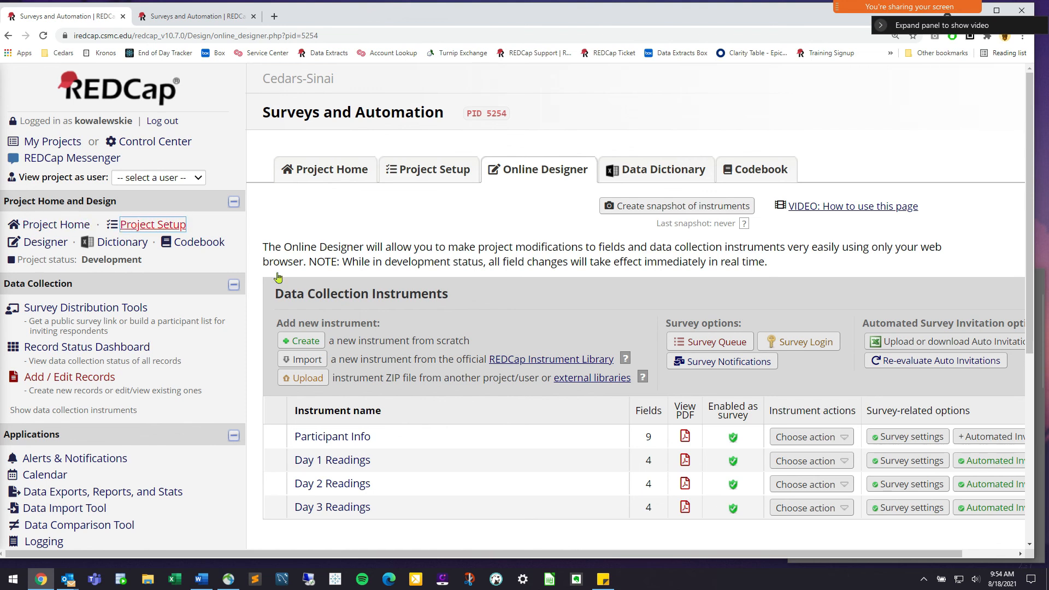
{"action": "left_click", "coordinate": [177, 229]}
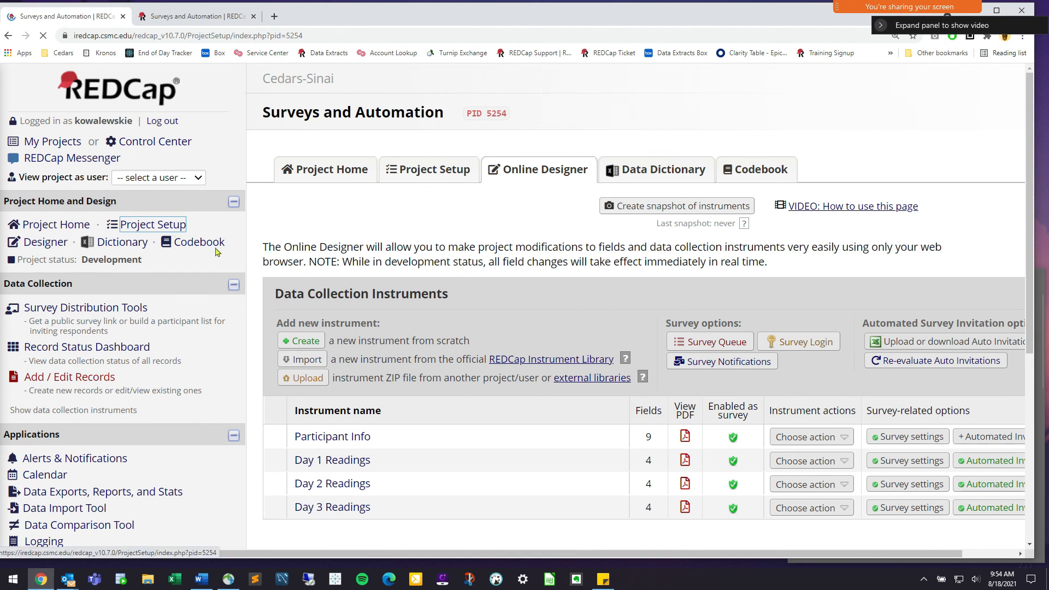
{"action": "left_click_drag", "start_coordinate": [414, 264], "coordinate": [528, 265]}
{"action": "left_click", "coordinate": [143, 307]}
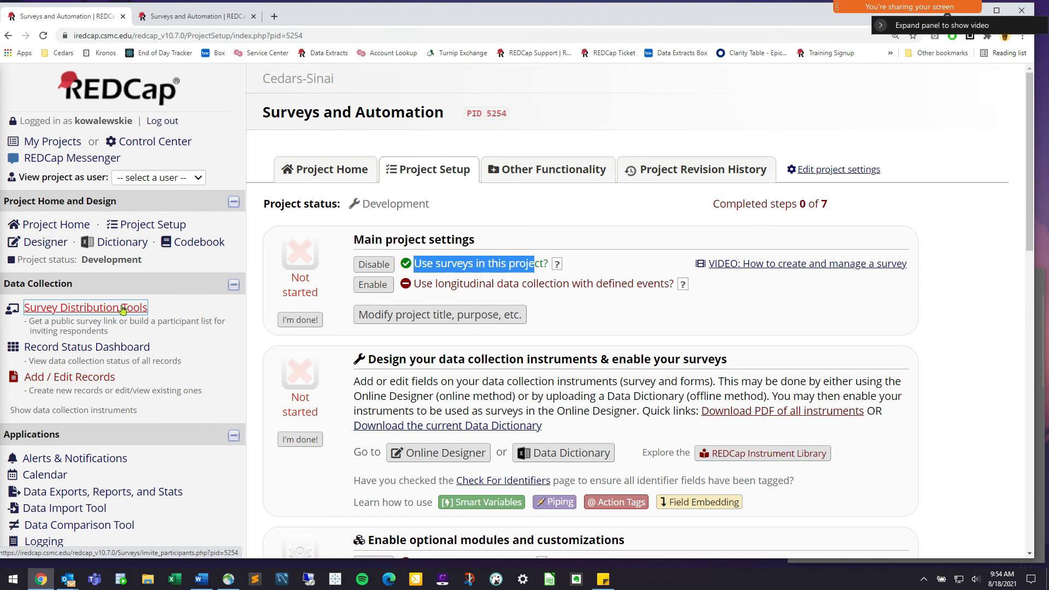
Back in the Online Designer, open Day 1 Readings' automated invitation settings
{"action": "left_click", "coordinate": [41, 242]}
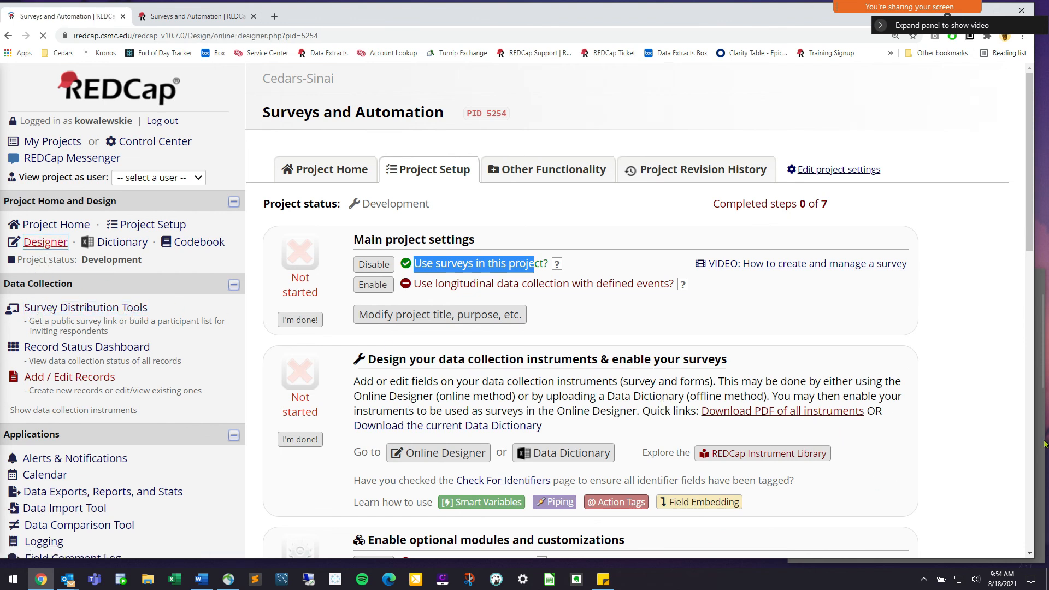
{"action": "left_click_drag", "start_coordinate": [910, 555], "coordinate": [964, 558]}
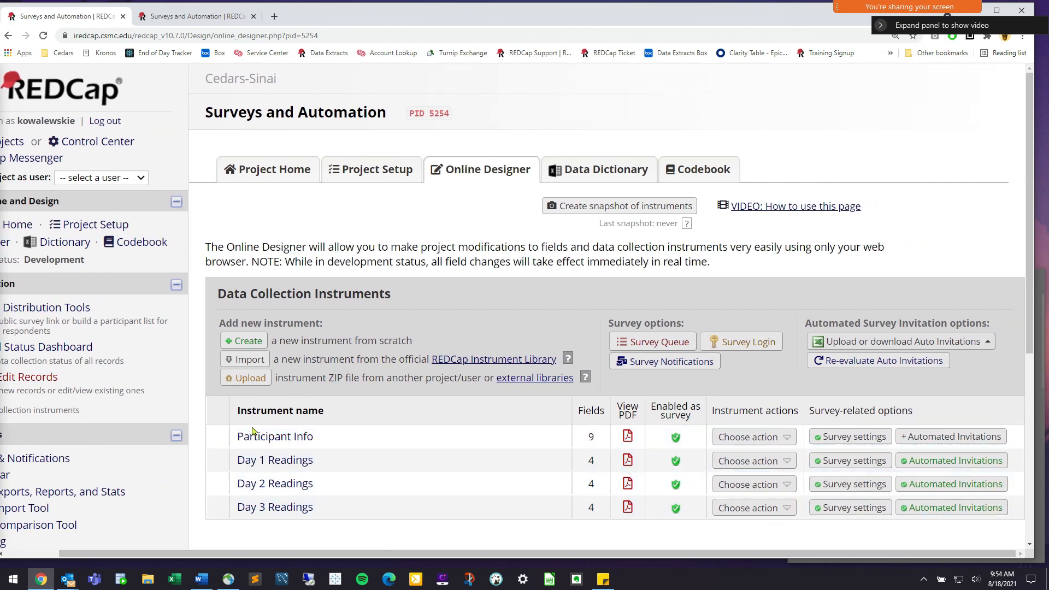
{"action": "left_click", "coordinate": [912, 460]}
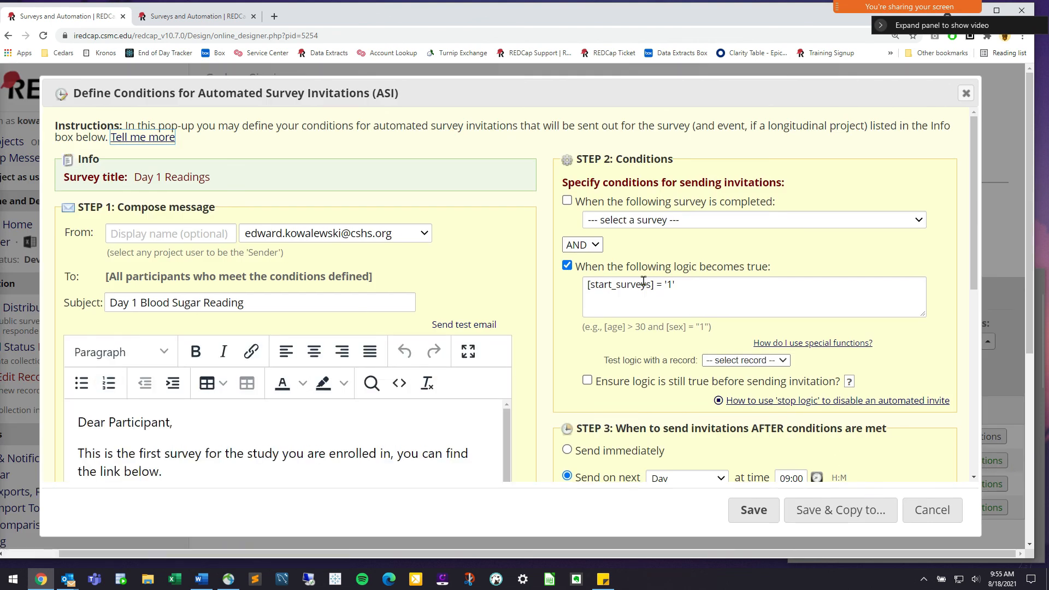
{"action": "left_click_drag", "start_coordinate": [612, 265], "coordinate": [771, 267]}
{"action": "left_click", "coordinate": [662, 176]}
{"action": "double_click", "coordinate": [653, 160]}
{"action": "left_click", "coordinate": [690, 185]}
{"action": "scroll", "coordinate": [706, 304], "scroll_direction": "down", "scroll_amount": 2}
{"action": "double_click", "coordinate": [590, 319]}
{"action": "left_click_drag", "start_coordinate": [718, 320], "coordinate": [907, 318]}
{"action": "left_click", "coordinate": [904, 319]}
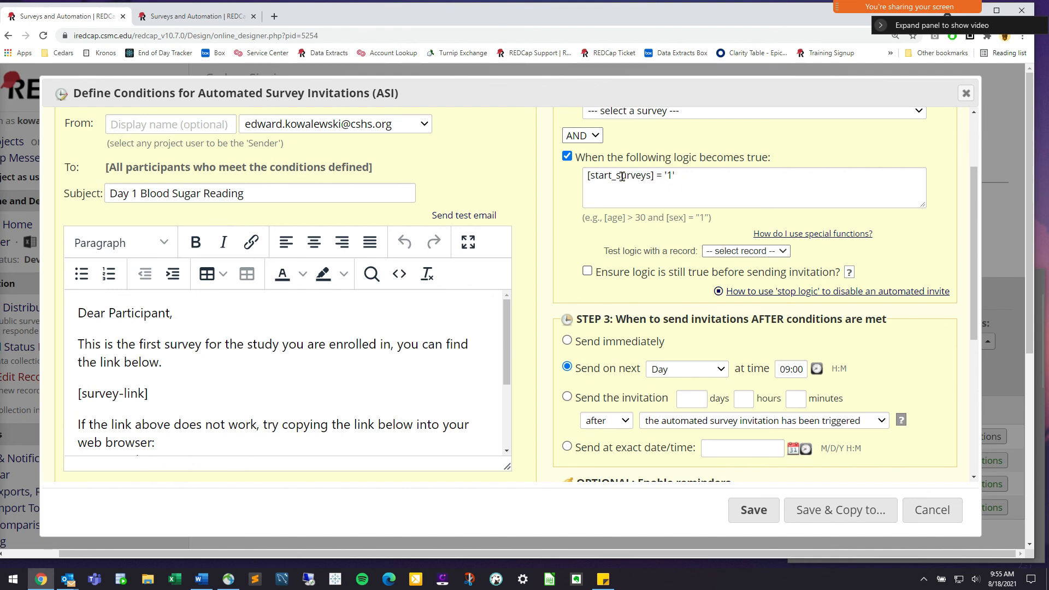
{"action": "scroll", "coordinate": [647, 187], "scroll_direction": "up", "scroll_amount": 1}
{"action": "left_click", "coordinate": [681, 166]}
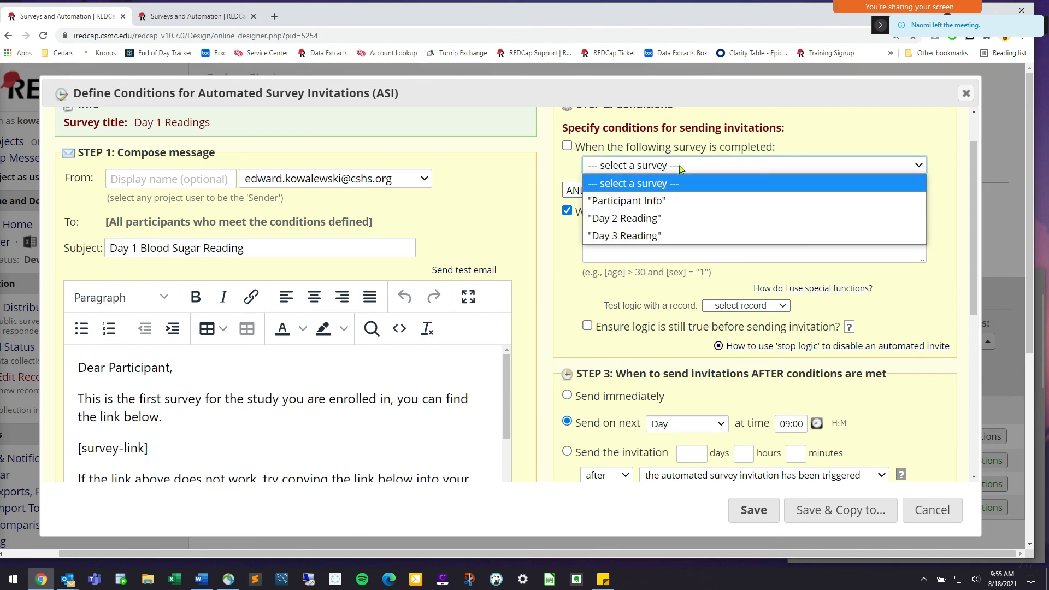
{"action": "left_click", "coordinate": [641, 147]}
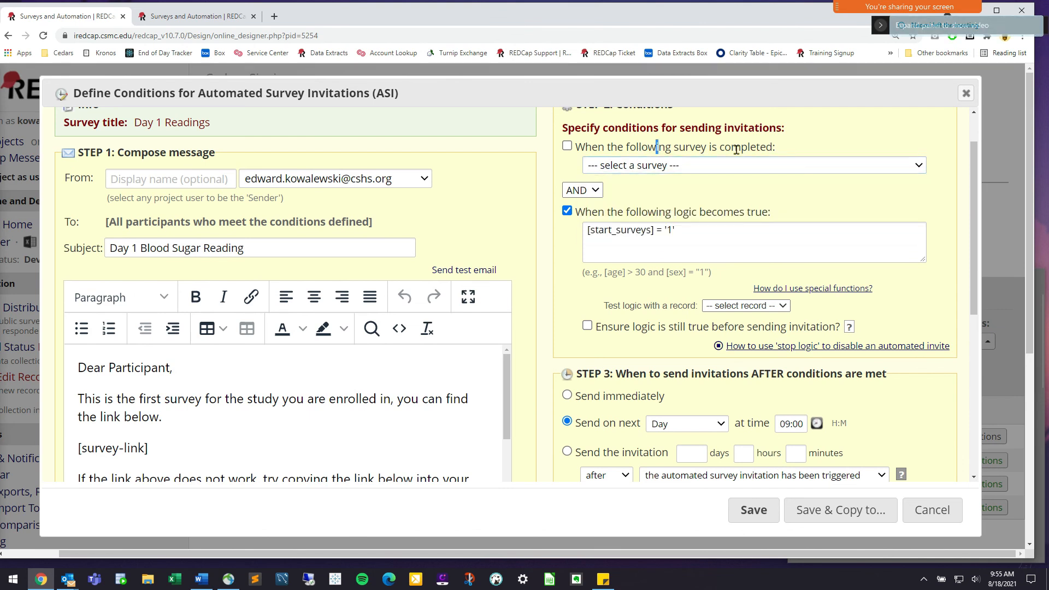
{"action": "left_click", "coordinate": [932, 510]}
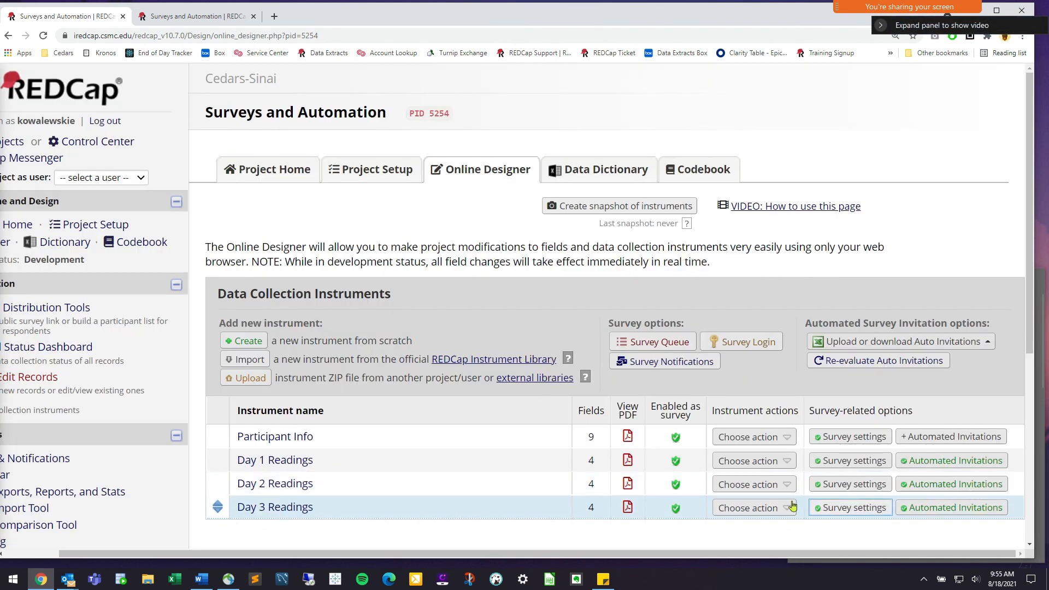
Glance at the Day 2 automated invitation settings and close them unchanged
{"action": "left_click", "coordinate": [931, 489]}
{"action": "left_click", "coordinate": [930, 513]}
{"action": "left_click_drag", "start_coordinate": [620, 553], "coordinate": [565, 554]}
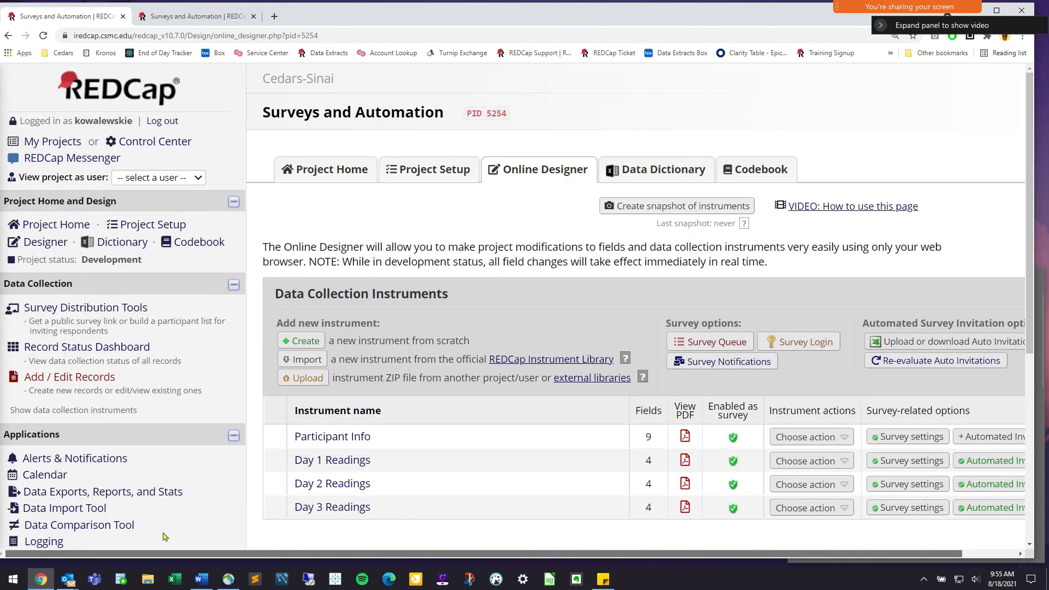
{"action": "triple_click", "coordinate": [92, 456]}
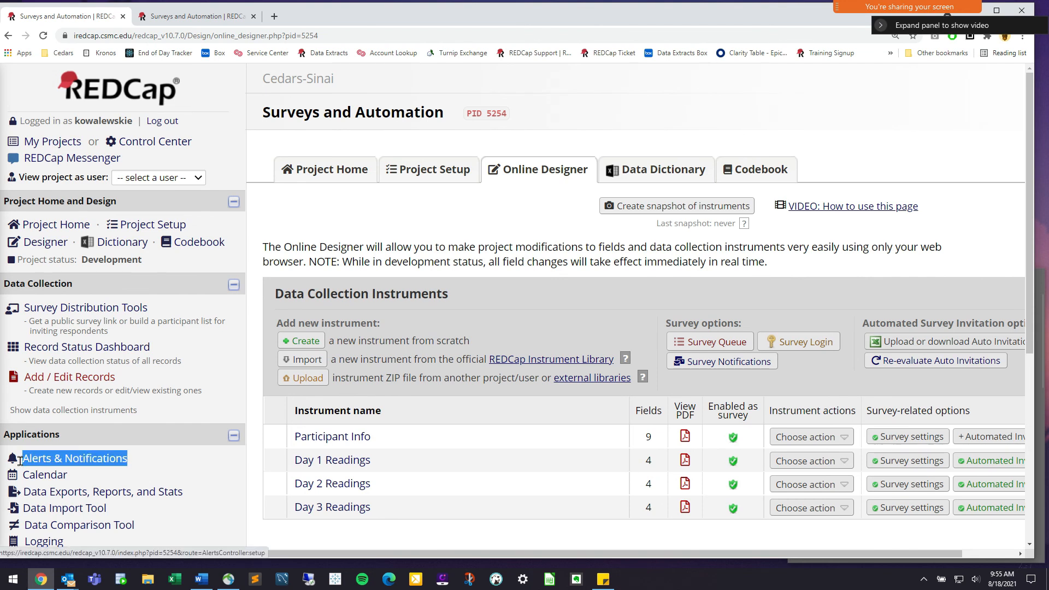
Open Alert #1 in Alerts & Notifications and view its [reading1] >= 200 trigger logic
{"action": "left_click", "coordinate": [55, 463]}
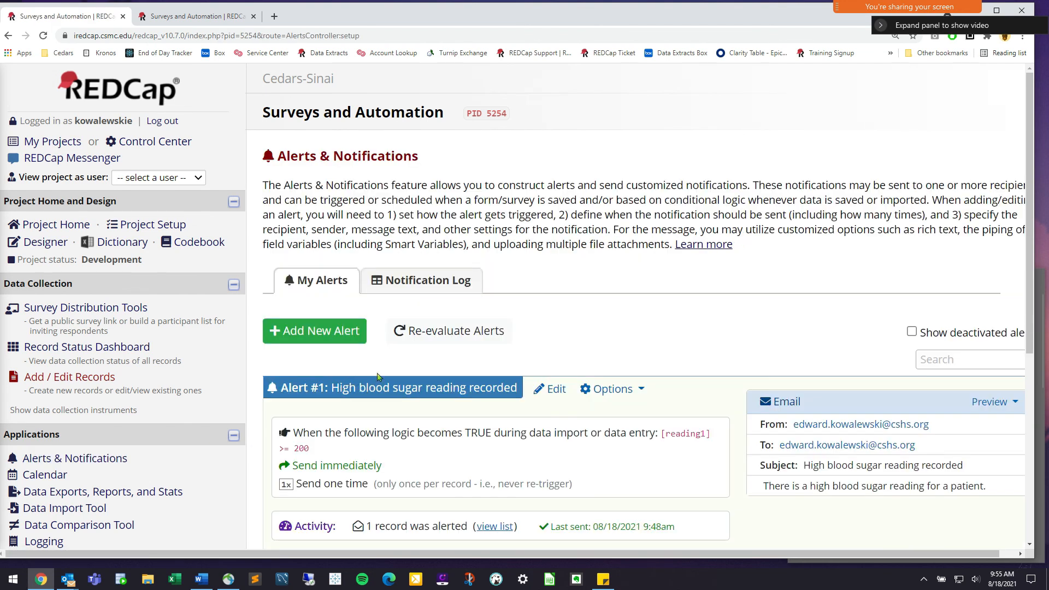
{"action": "left_click", "coordinate": [555, 392]}
{"action": "left_click", "coordinate": [555, 392]}
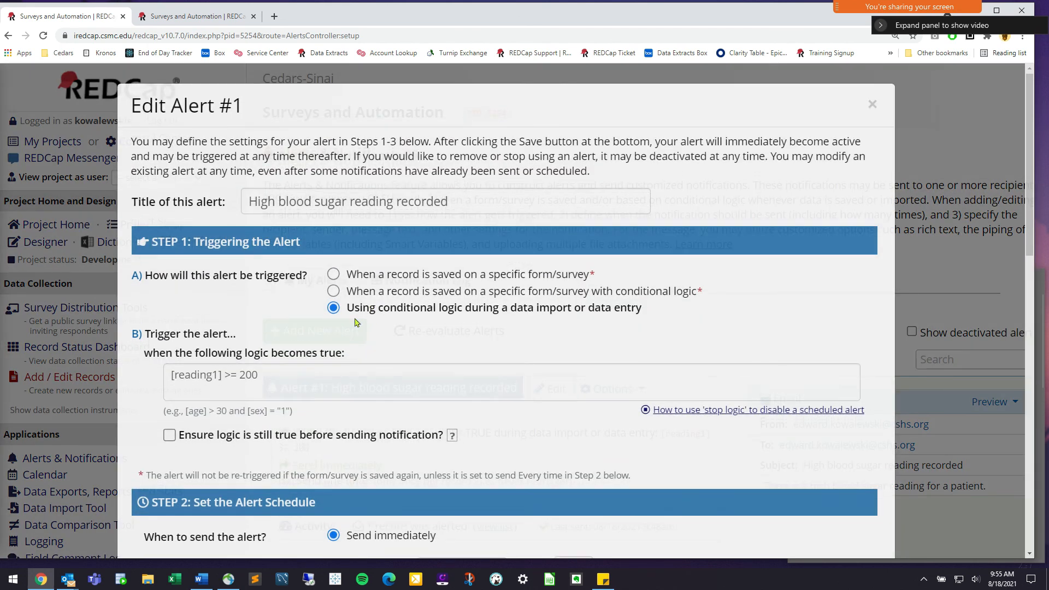
{"action": "scroll", "coordinate": [328, 284], "scroll_direction": "down", "scroll_amount": 2}
{"action": "left_click", "coordinate": [281, 269]}
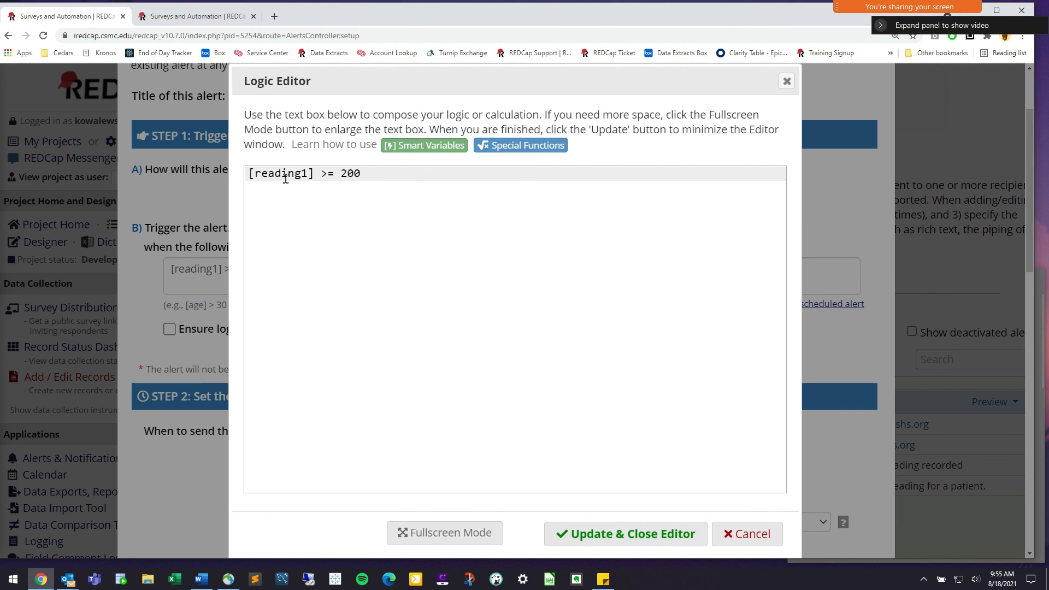
{"action": "left_click", "coordinate": [742, 531]}
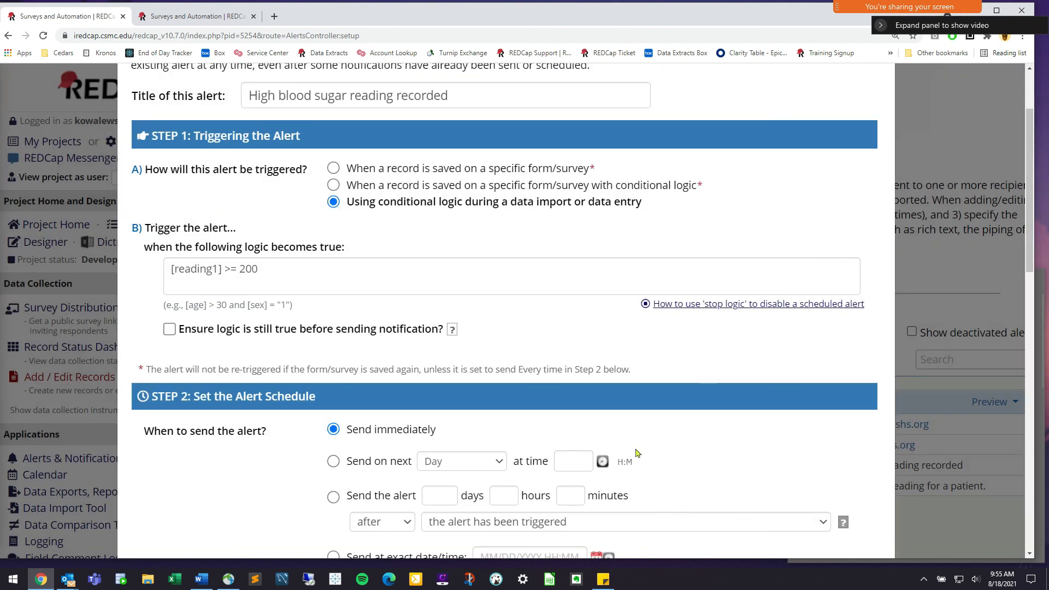
Review the alert's immediate send schedule and email message, then cancel without saving
{"action": "scroll", "coordinate": [552, 294], "scroll_direction": "down", "scroll_amount": 1}
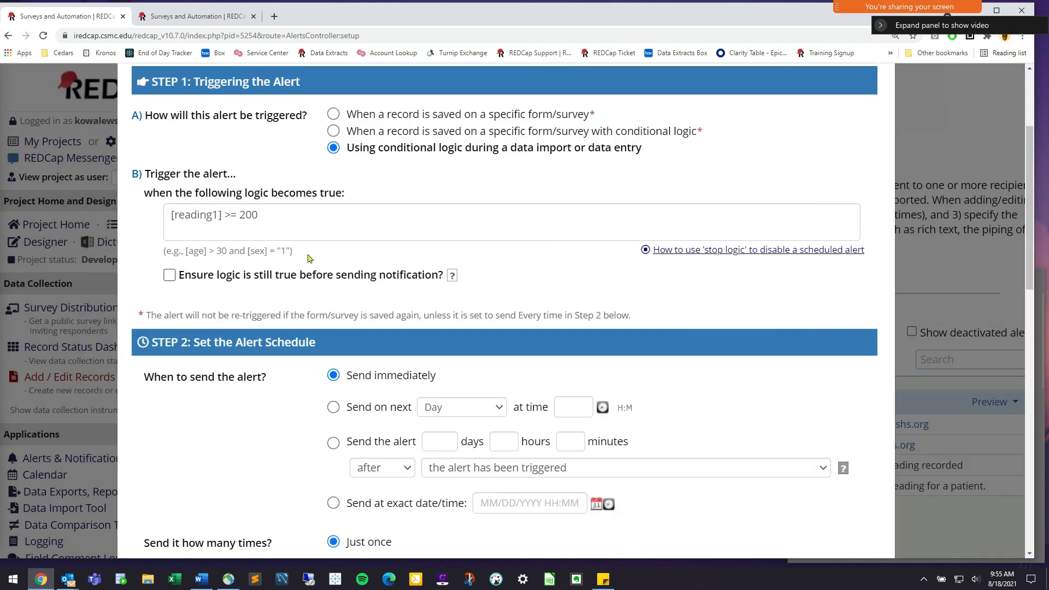
{"action": "left_click_drag", "start_coordinate": [193, 118], "coordinate": [247, 120]}
{"action": "left_click", "coordinate": [360, 148]}
{"action": "scroll", "coordinate": [311, 307], "scroll_direction": "down", "scroll_amount": 2}
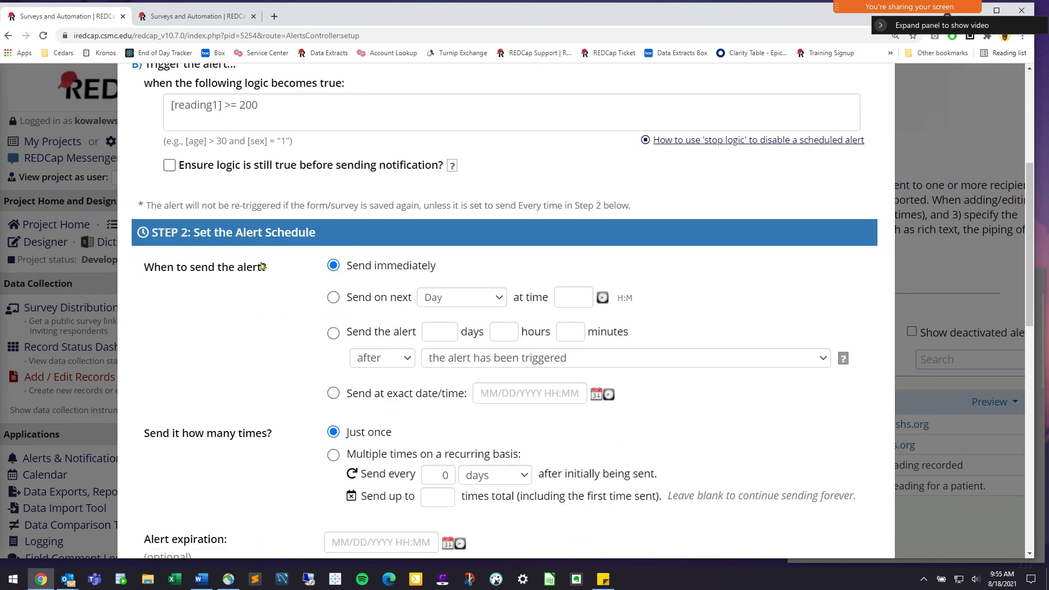
{"action": "left_click_drag", "start_coordinate": [353, 265], "coordinate": [437, 266]}
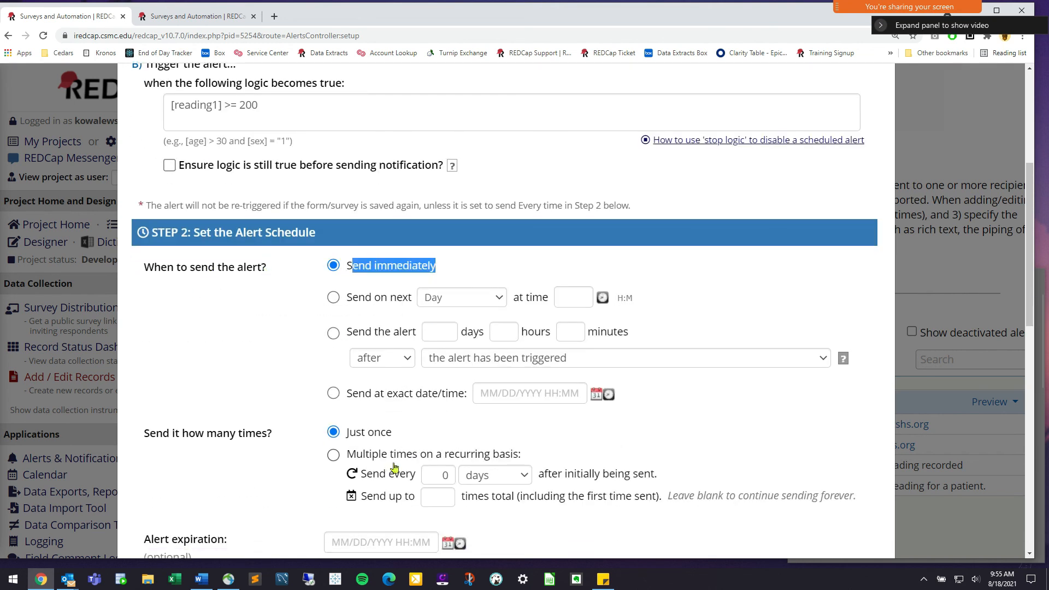
{"action": "scroll", "coordinate": [432, 393], "scroll_direction": "down", "scroll_amount": 3}
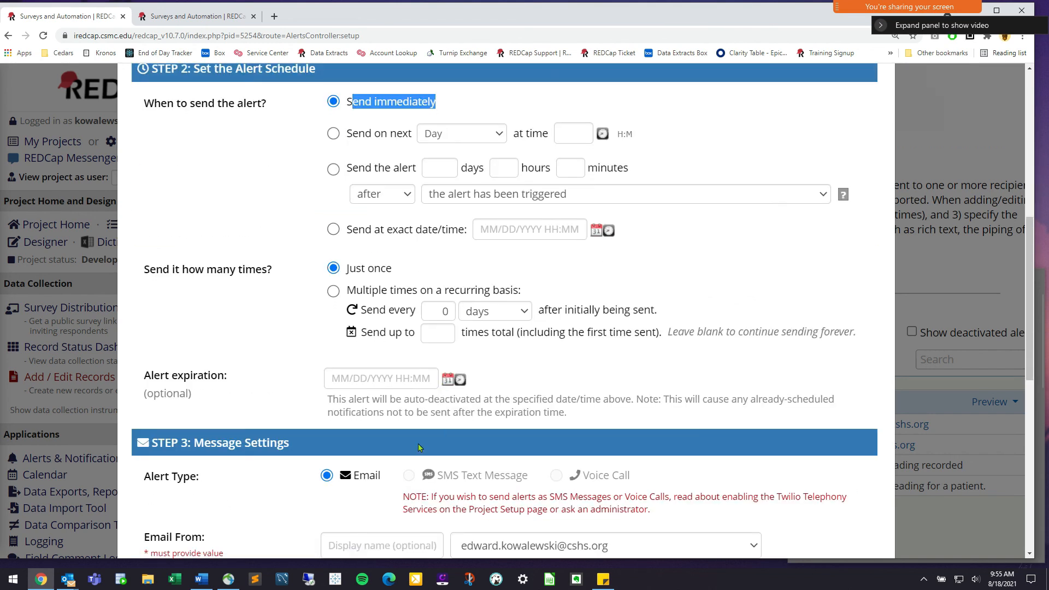
{"action": "scroll", "coordinate": [418, 443], "scroll_direction": "down", "scroll_amount": 7}
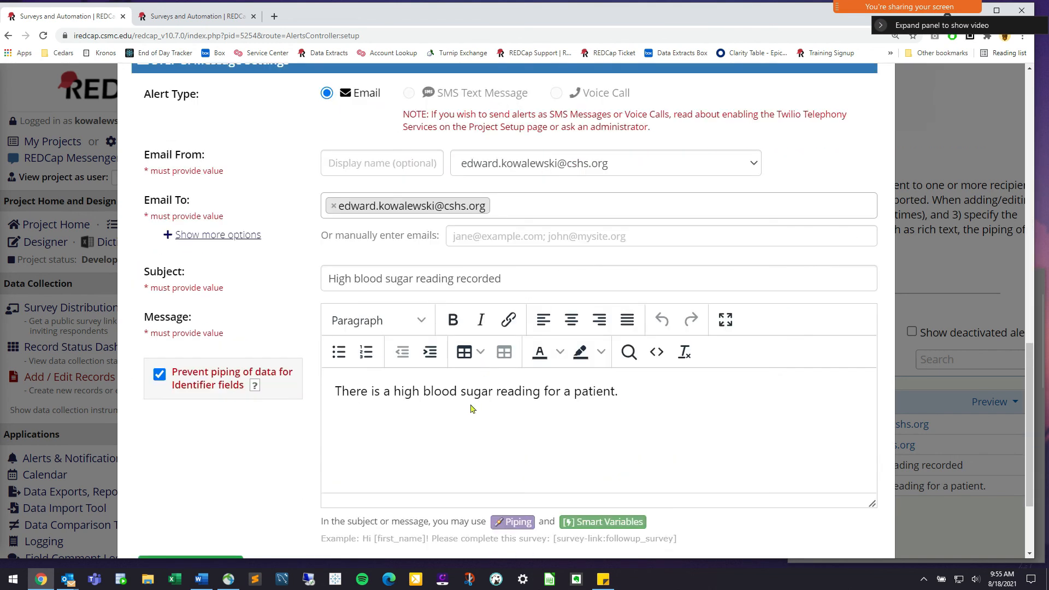
{"action": "scroll", "coordinate": [473, 408], "scroll_direction": "down", "scroll_amount": 3}
{"action": "left_click", "coordinate": [848, 507]}
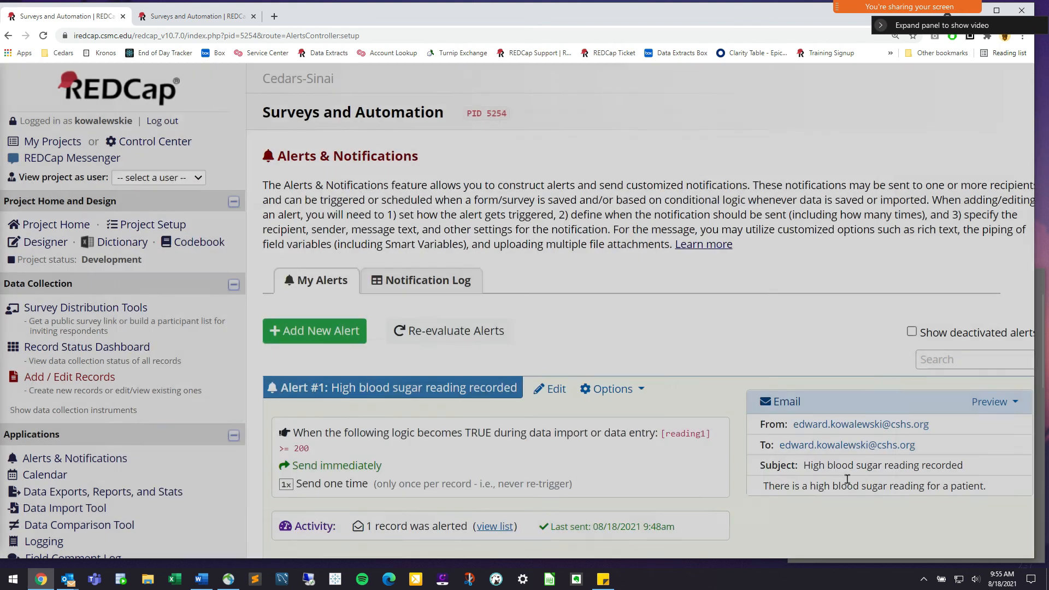
Open Day 1 Readings in the Designer, scroll its fields and note the Smart Variables and Piping help links
{"action": "mouse_move", "coordinate": [940, 12]}
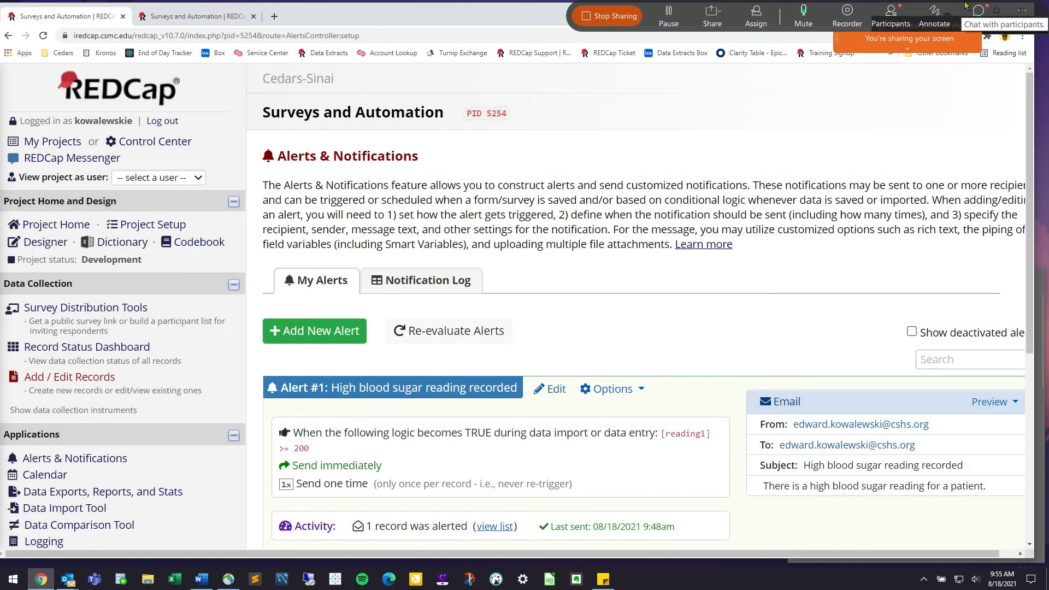
{"action": "left_click", "coordinate": [46, 242]}
{"action": "scroll", "coordinate": [328, 348], "scroll_direction": "down", "scroll_amount": 2}
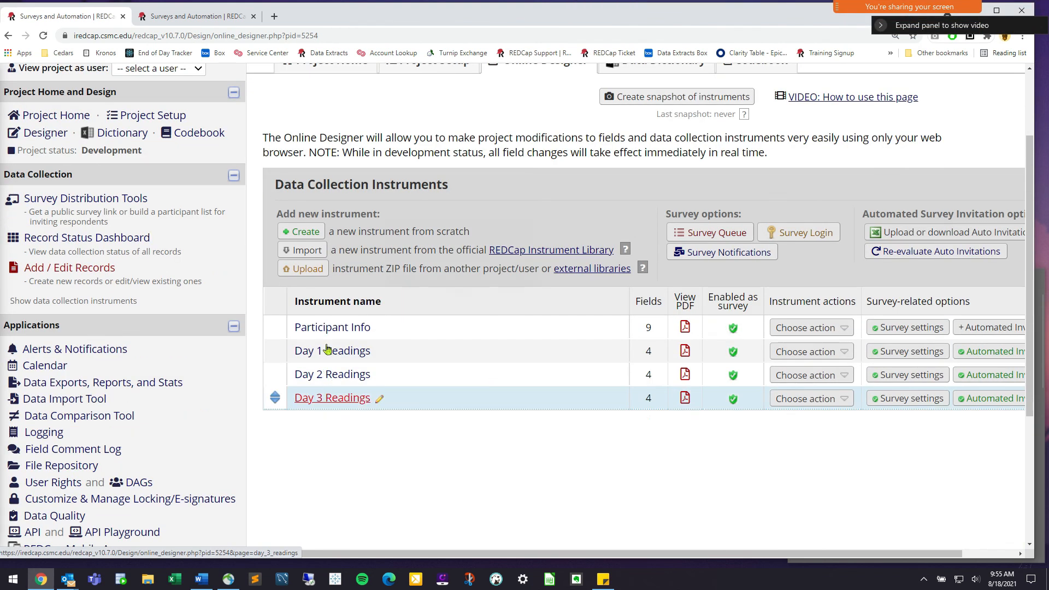
{"action": "left_click", "coordinate": [328, 350]}
{"action": "scroll", "coordinate": [269, 342], "scroll_direction": "down", "scroll_amount": 2}
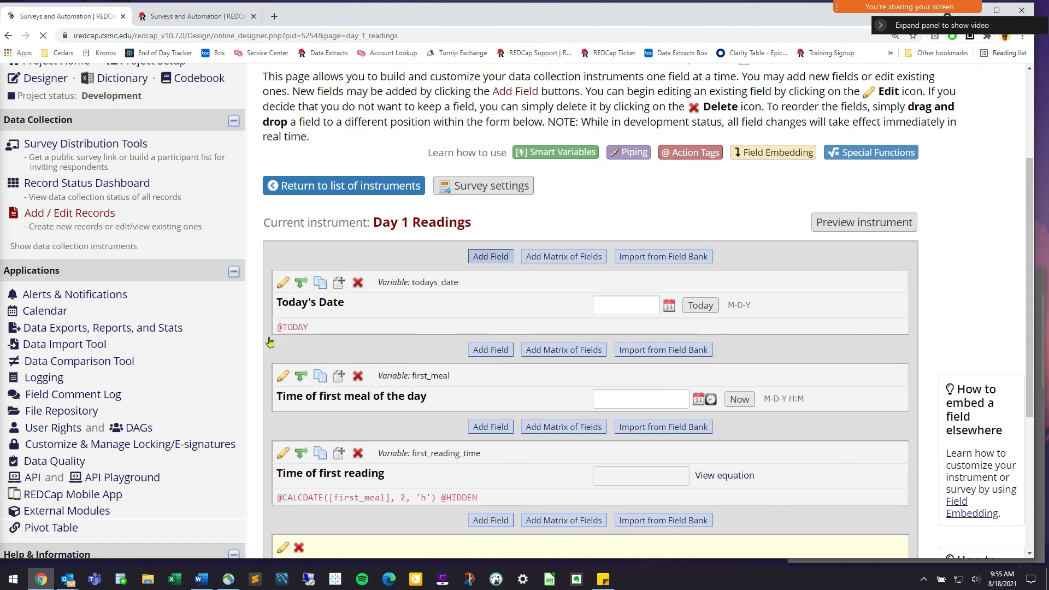
{"action": "scroll", "coordinate": [398, 426], "scroll_direction": "down", "scroll_amount": 1}
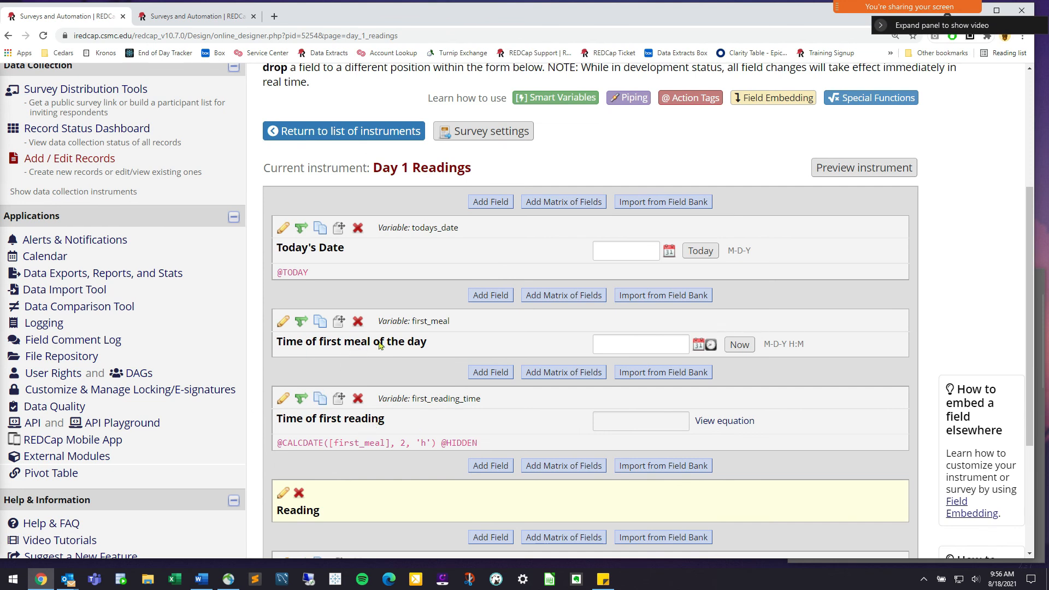
{"action": "scroll", "coordinate": [713, 135], "scroll_direction": "up", "scroll_amount": 1}
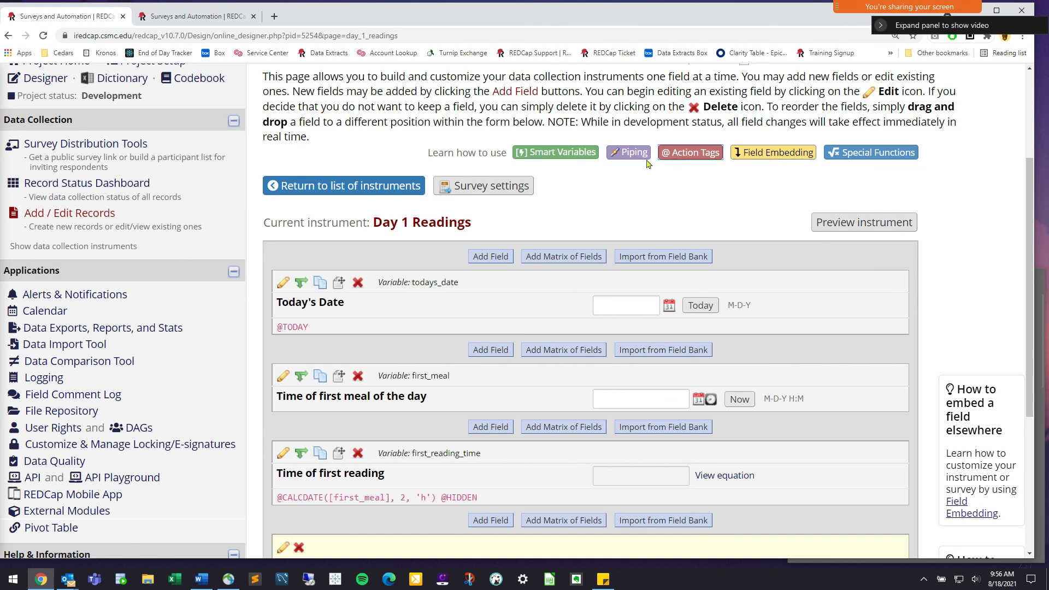
{"action": "left_click_drag", "start_coordinate": [490, 153], "coordinate": [917, 157]}
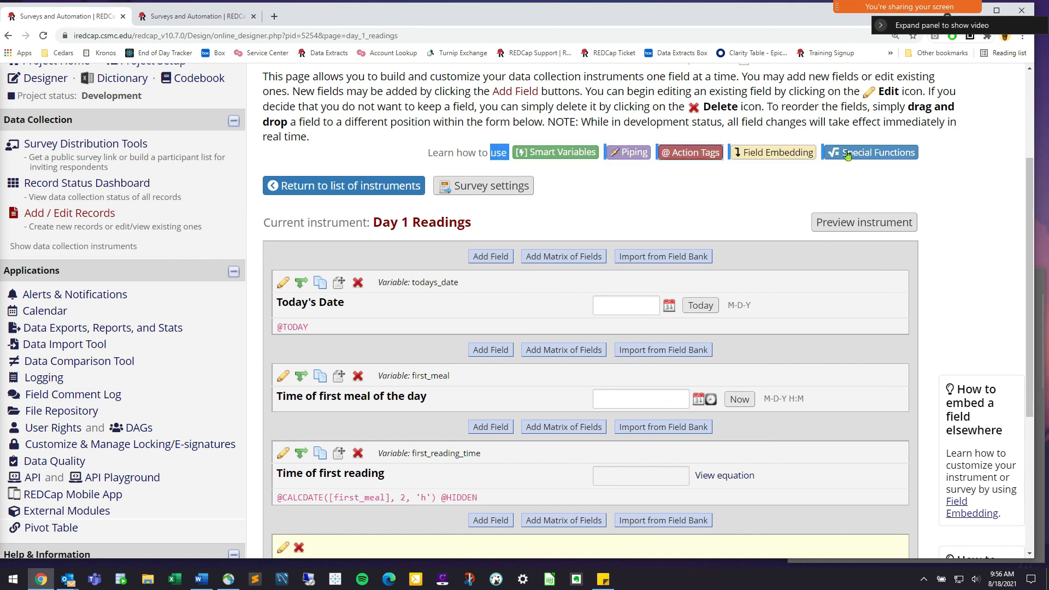
{"action": "left_click", "coordinate": [933, 156]}
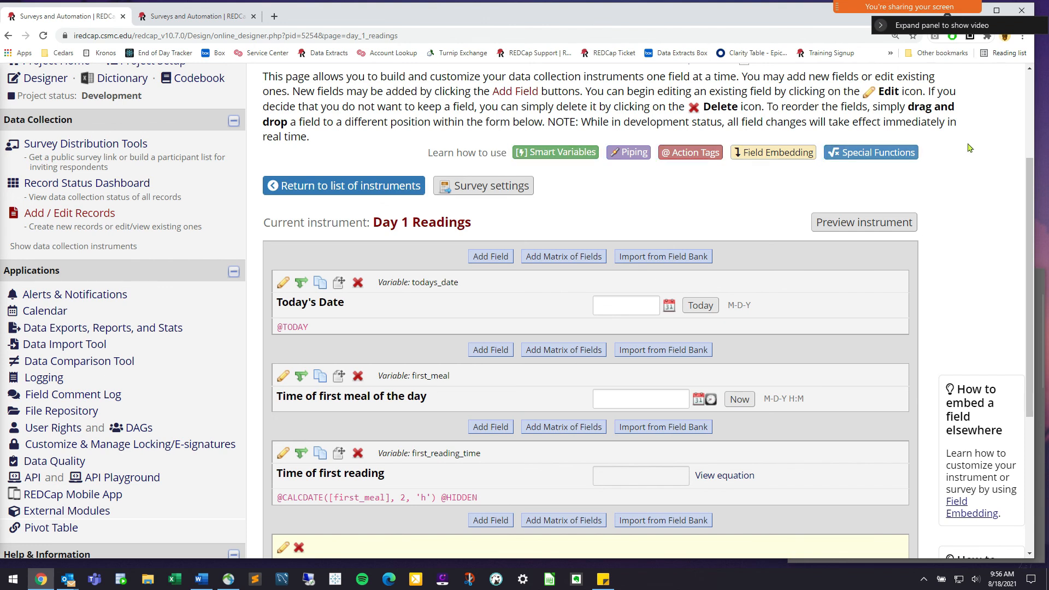
{"action": "mouse_move", "coordinate": [907, 7]}
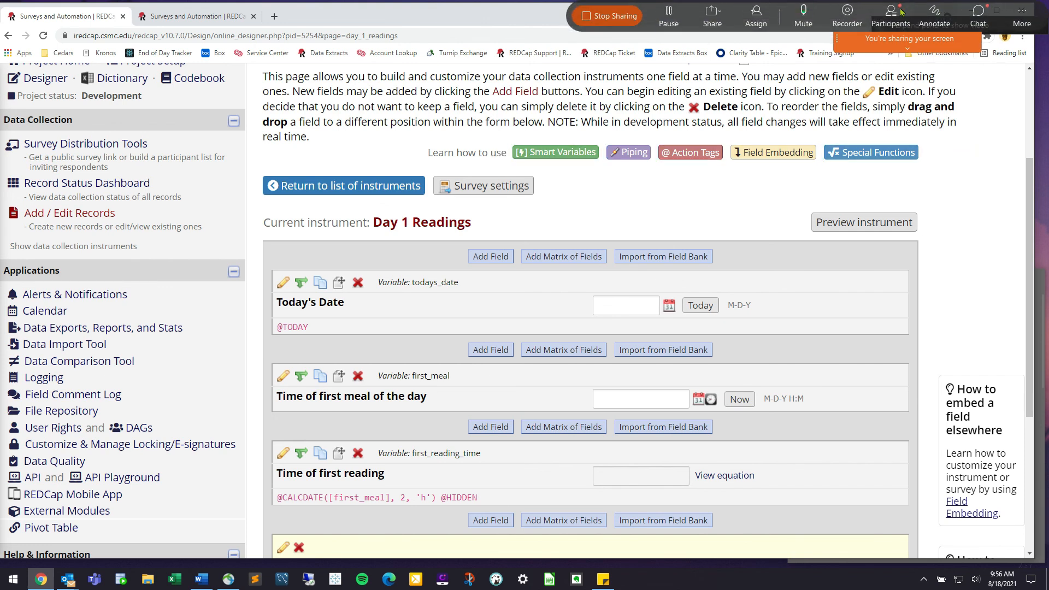
Open Zoom chat, shift it left and stretch it taller, then head to REDCap's Add / Edit Records
{"action": "left_click", "coordinate": [973, 19]}
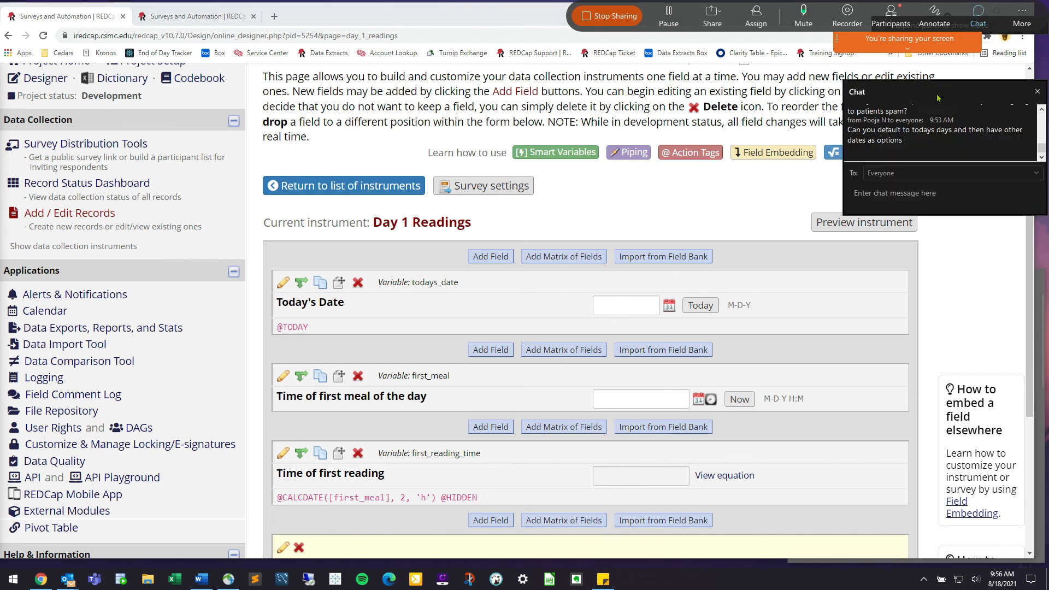
{"action": "left_click_drag", "start_coordinate": [938, 98], "coordinate": [904, 99]}
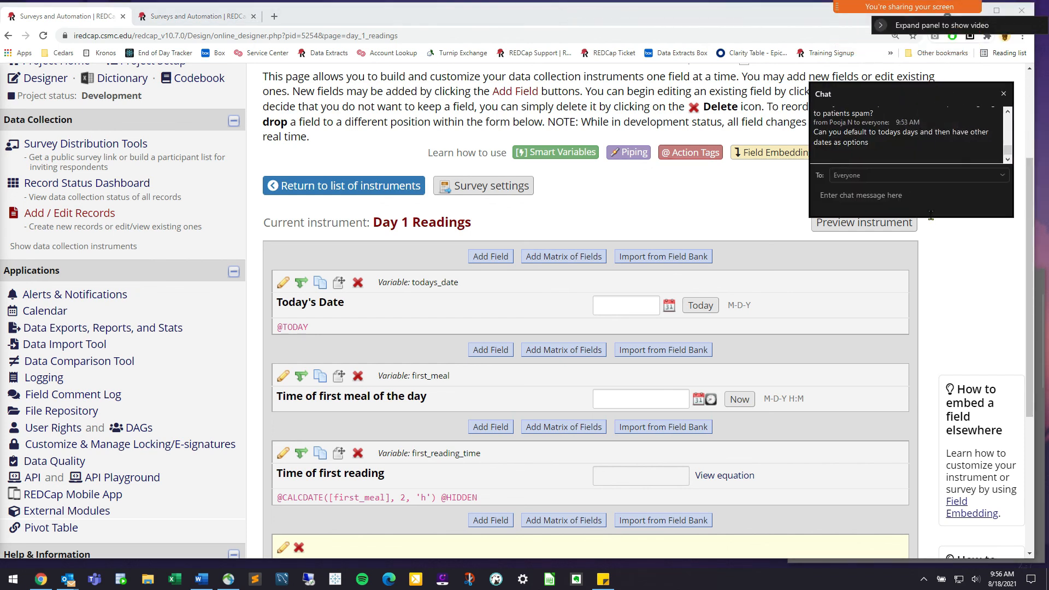
{"action": "left_click_drag", "start_coordinate": [931, 216], "coordinate": [929, 344]}
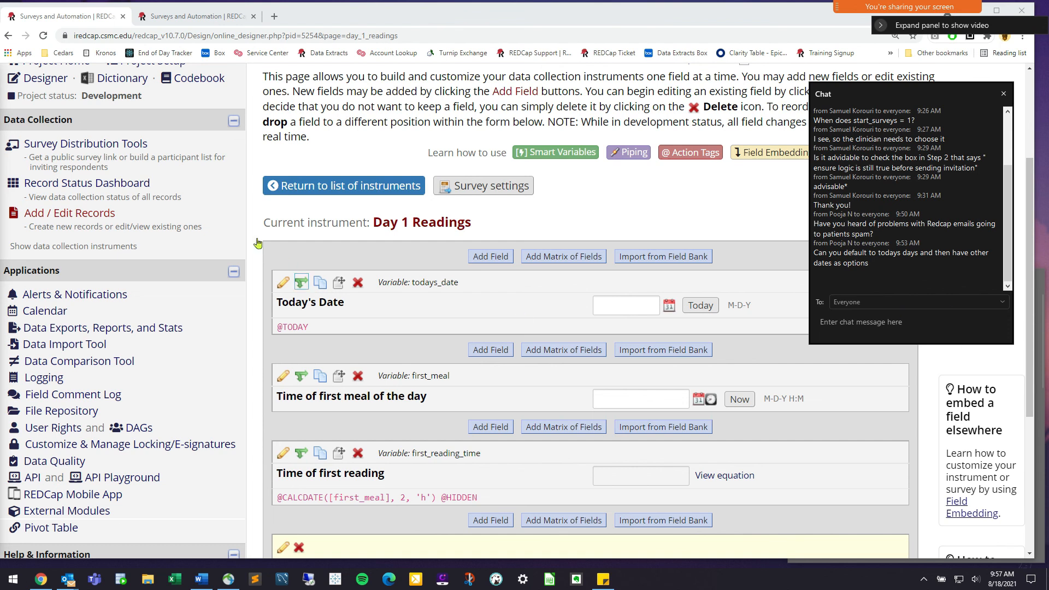
{"action": "left_click", "coordinate": [76, 213]}
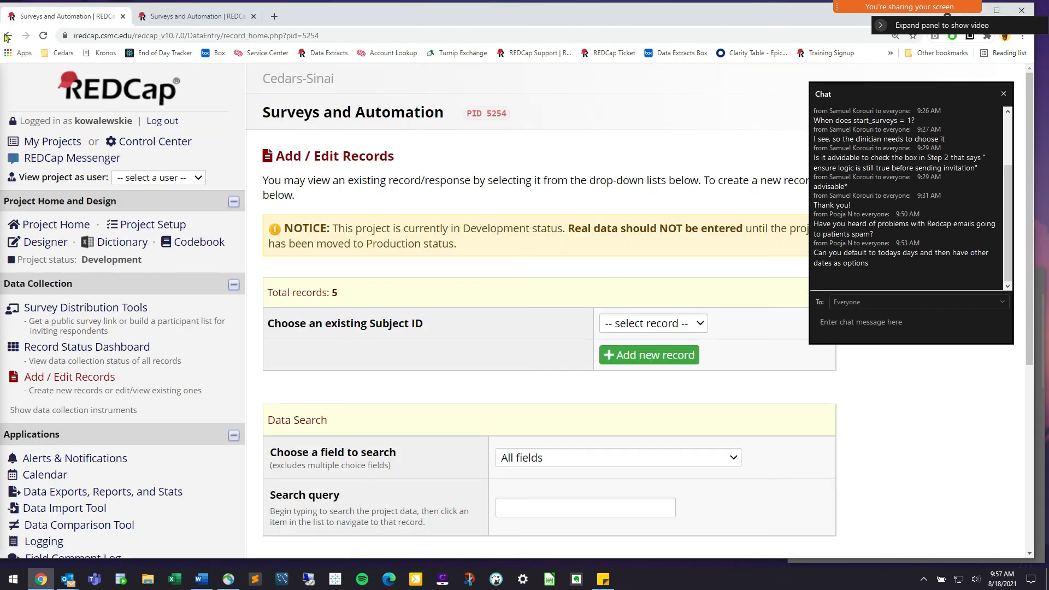
Create new record Subject ID 6 and open its Day 1 Readings form
{"action": "left_click", "coordinate": [8, 36]}
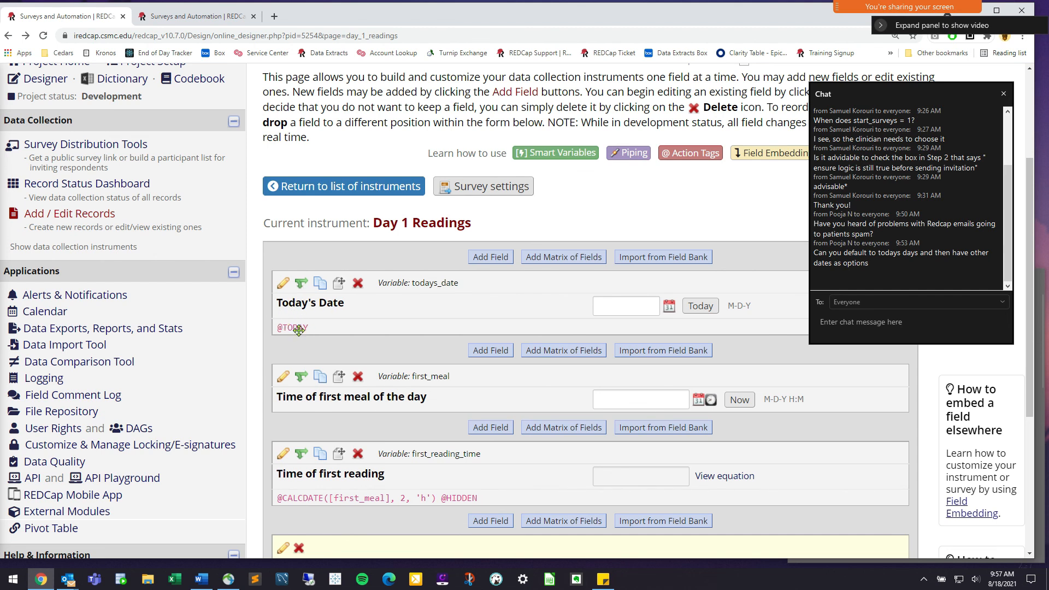
{"action": "left_click", "coordinate": [98, 215]}
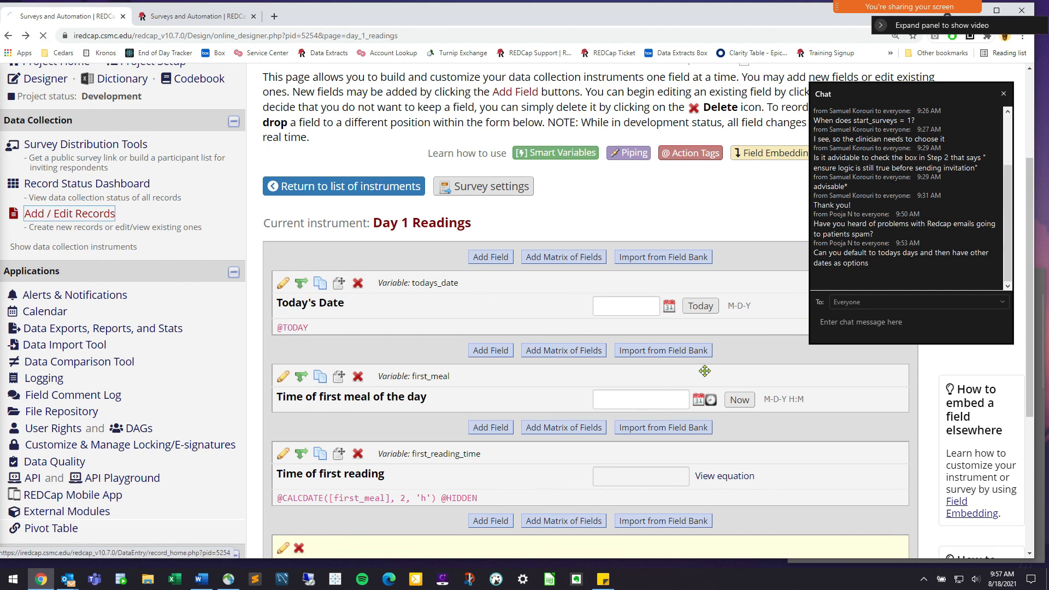
{"action": "left_click", "coordinate": [666, 356]}
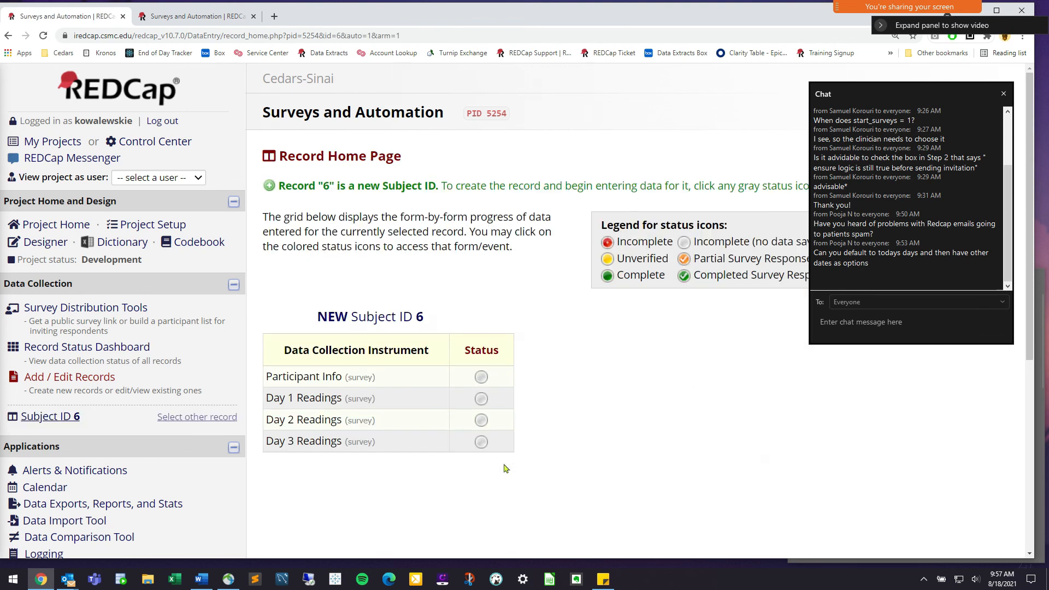
{"action": "left_click", "coordinate": [481, 398]}
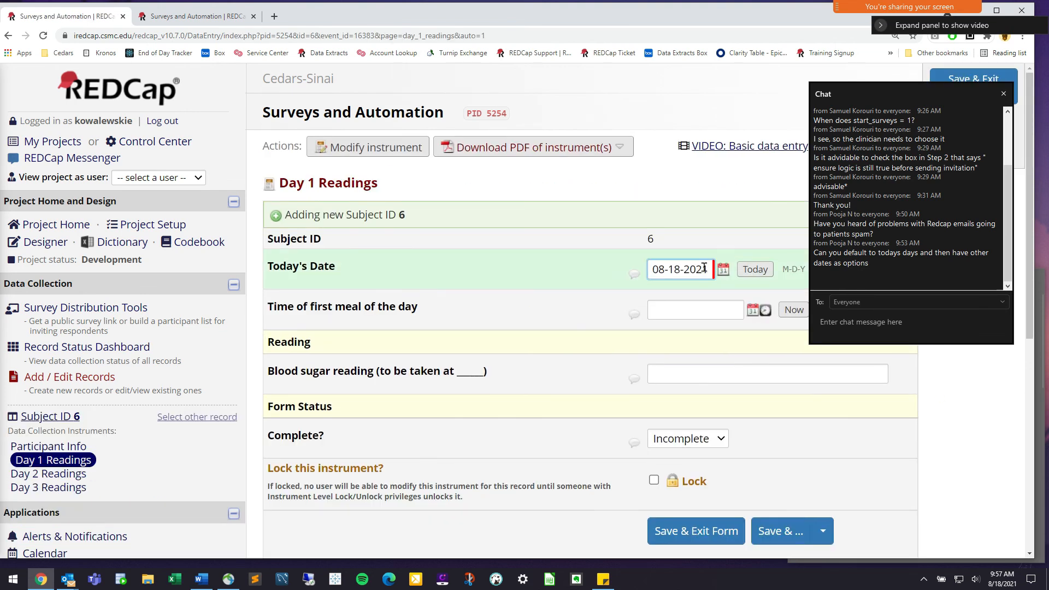
Set Today's Date on the Day 1 Readings form to 08-20-2021
{"action": "left_click", "coordinate": [753, 278]}
{"action": "left_click", "coordinate": [776, 393]}
{"action": "left_click", "coordinate": [723, 272]}
{"action": "left_click", "coordinate": [803, 393]}
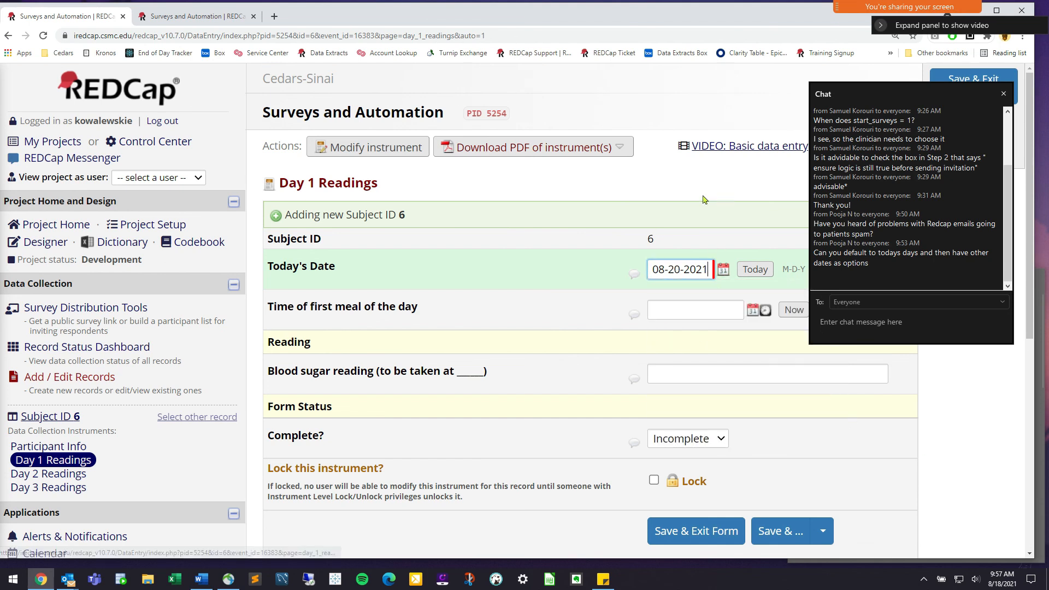